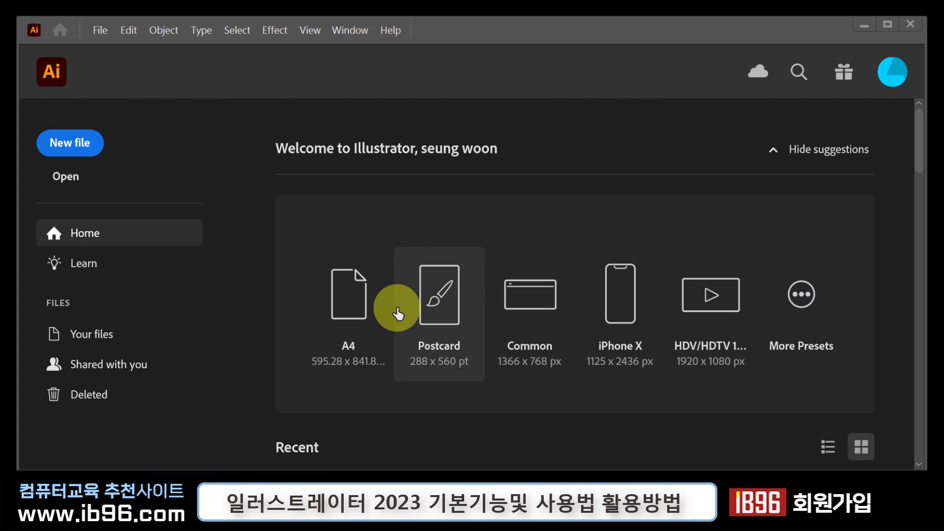
# Step: Examine the new document presets under Recent, Print, Film & Video and Art & Illustration, and close the dialog
pyautogui.scroll(-2, 591, 309)
pyautogui.scroll(2, 591, 309)
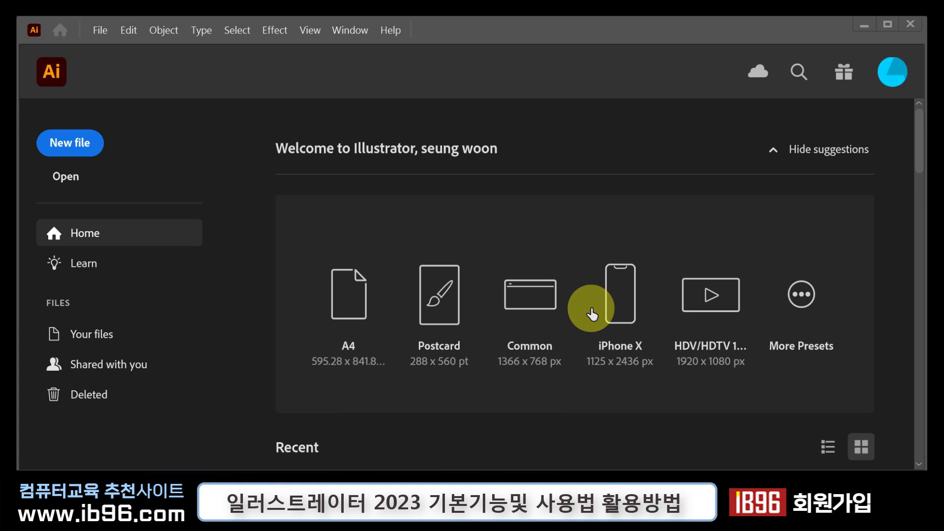
pyautogui.click(801, 298)
pyautogui.scroll(-4, 401, 306)
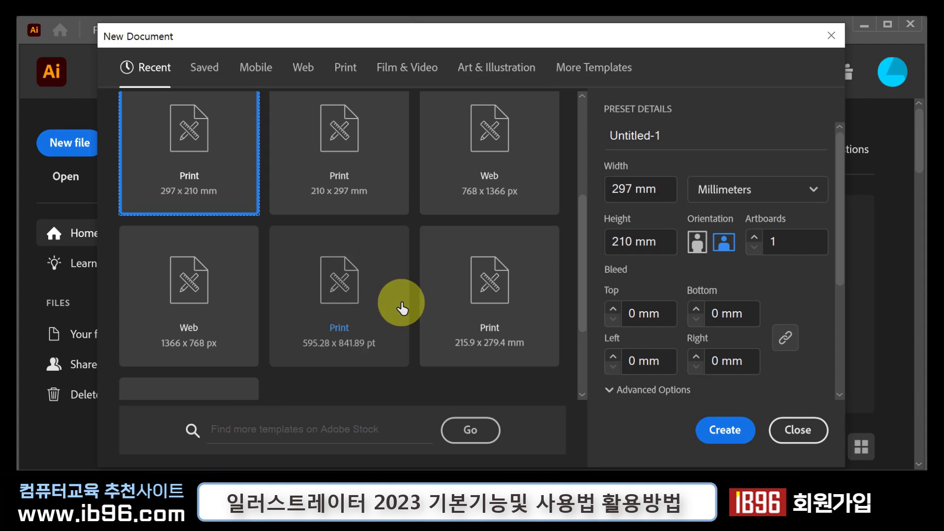
pyautogui.scroll(-3, 367, 297)
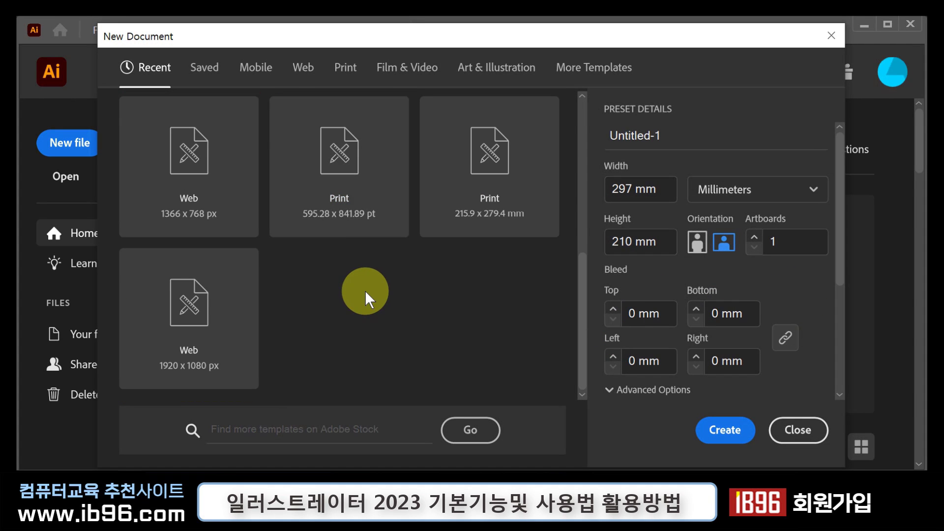
pyautogui.scroll(8, 367, 297)
pyautogui.click(345, 69)
pyautogui.click(406, 69)
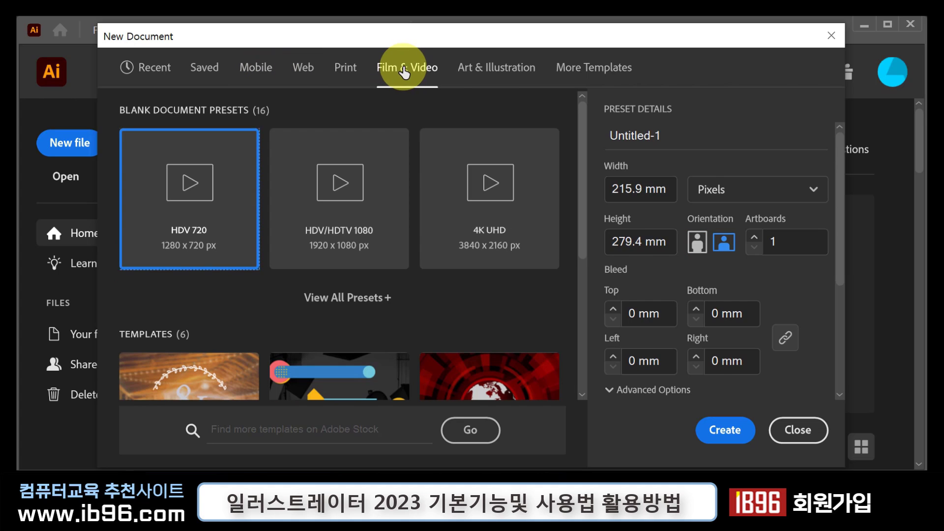
pyautogui.click(499, 71)
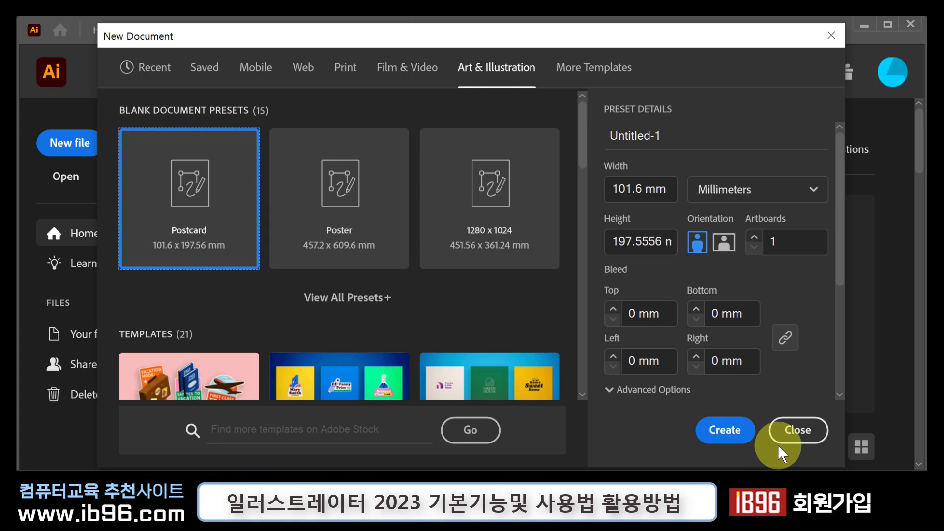
pyautogui.click(798, 430)
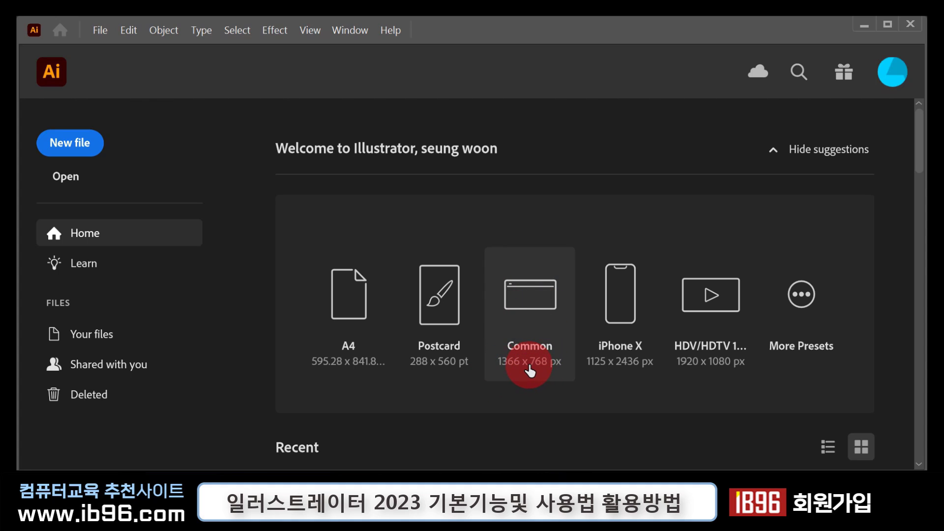
# Step: Start a new blank landscape document and draw a circle in the upper-left part of the artboard with the Ellipse tool
pyautogui.click(530, 298)
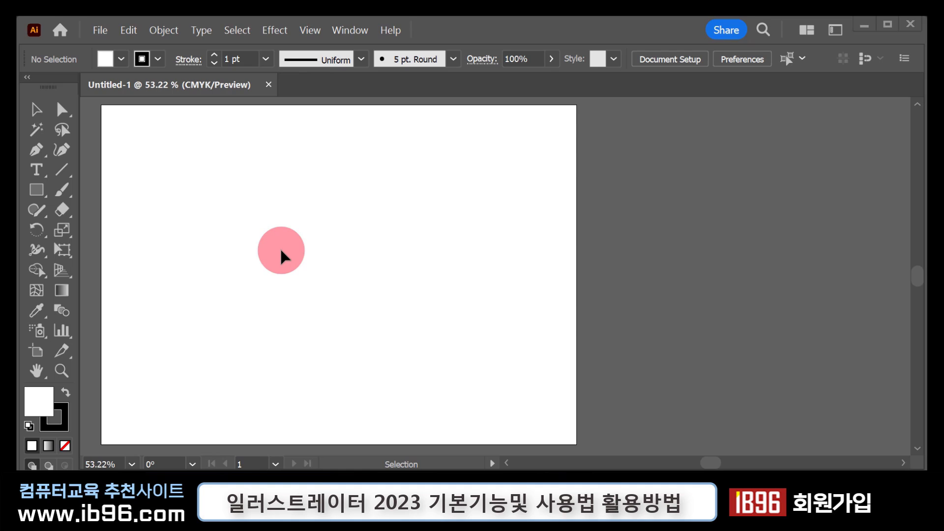
pyautogui.press('m')
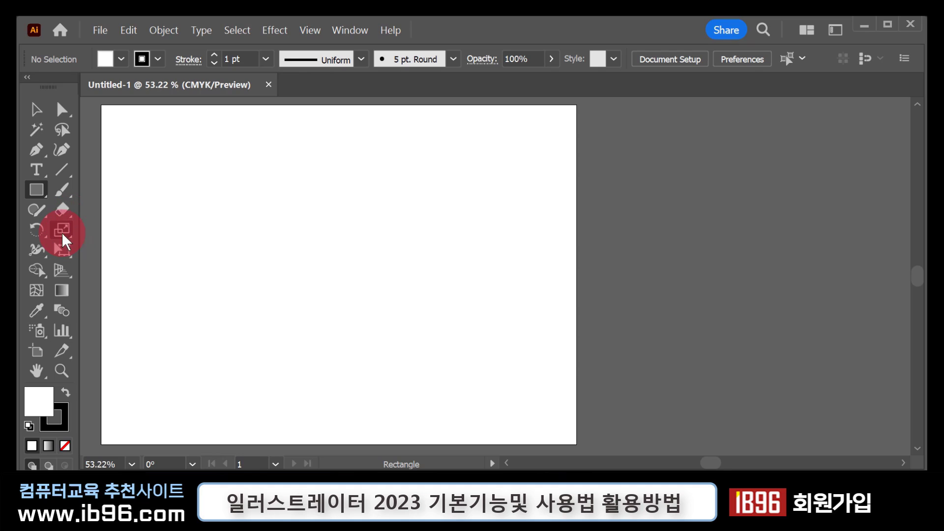
pyautogui.moveTo(39, 199); pyautogui.dragTo(81, 230)
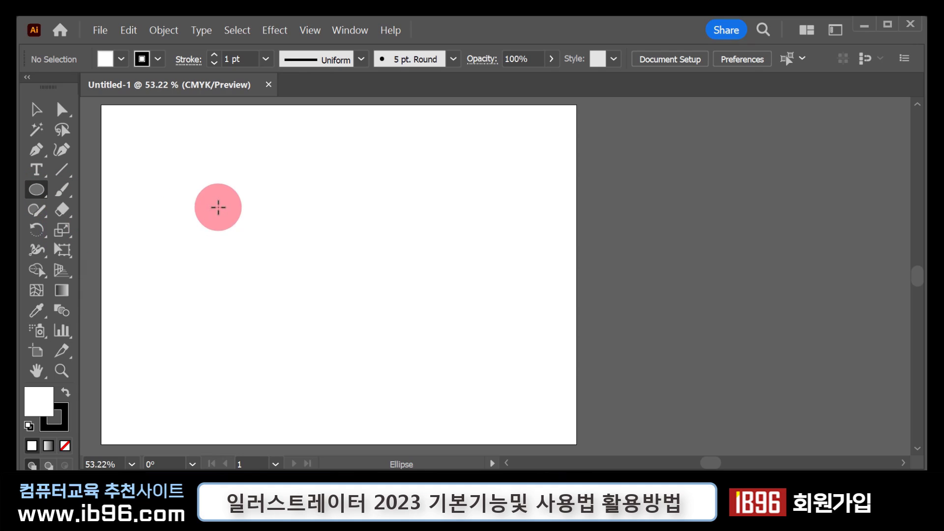
pyautogui.moveTo(182, 179); pyautogui.dragTo(264, 264)
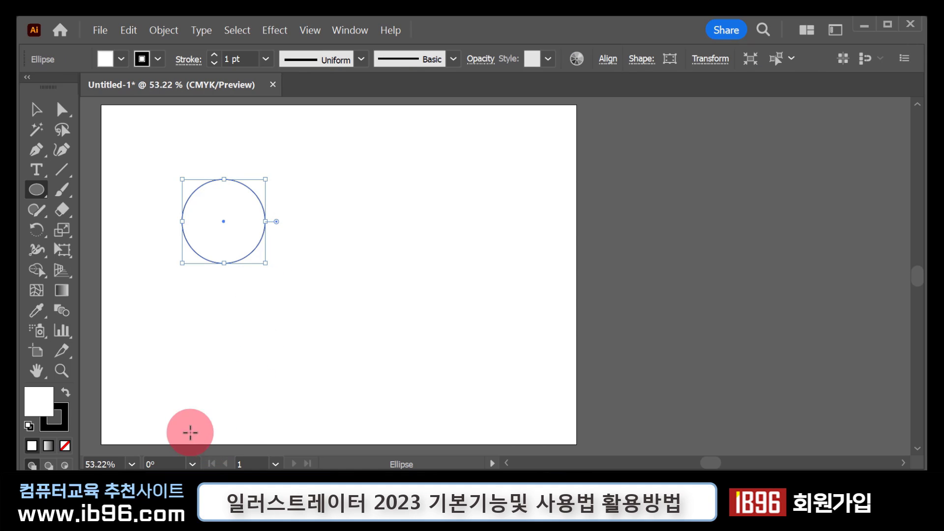
# Step: Set the circle's stroke colour to red, DD0000
pyautogui.doubleClick(66, 421)
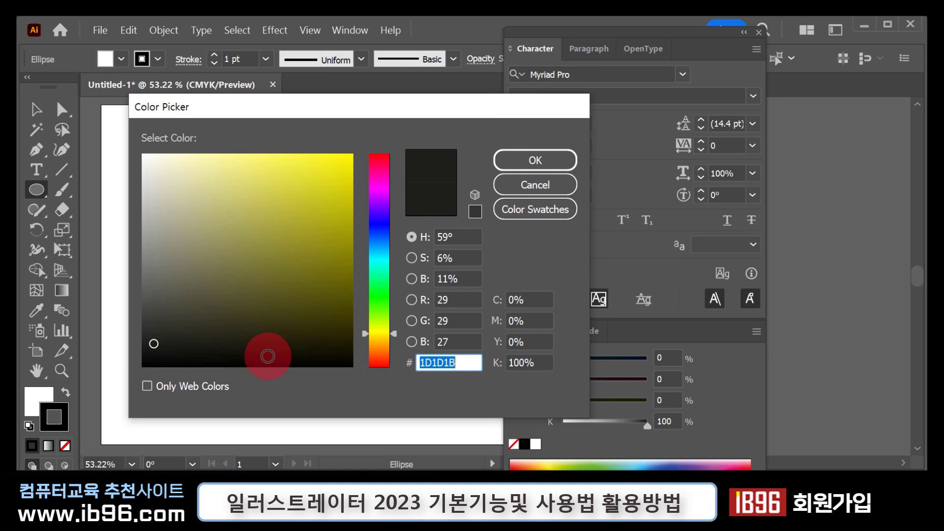
pyautogui.click(379, 156)
pyautogui.click(351, 182)
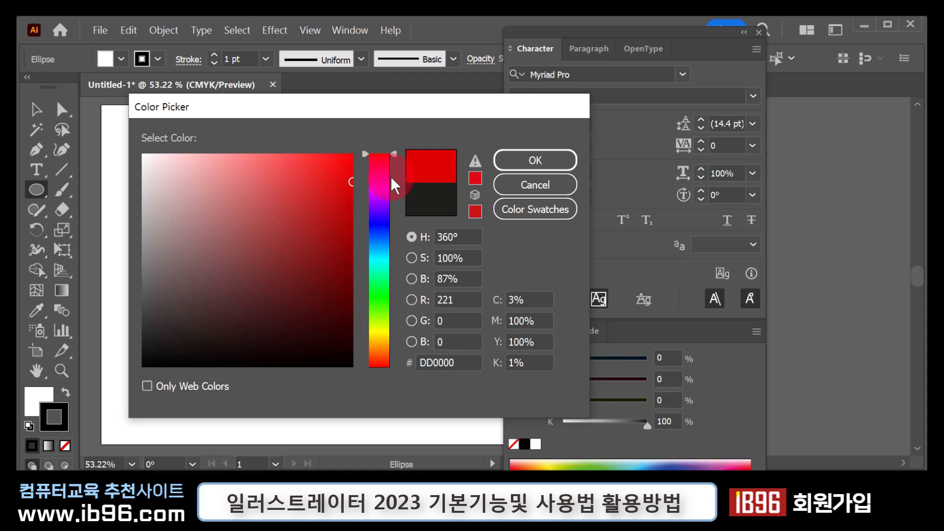
pyautogui.click(514, 170)
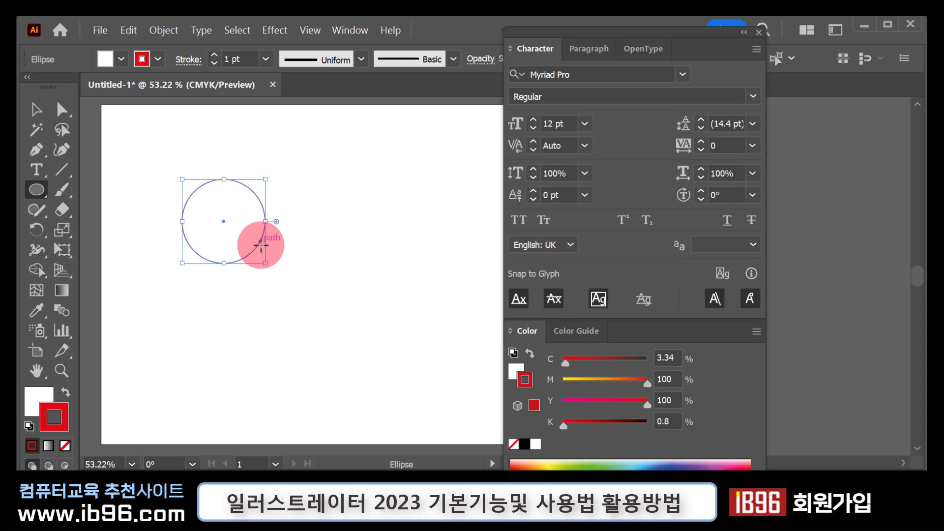
# Step: Increase the circle's stroke weight to 9 pt
pyautogui.click(214, 56)
pyautogui.click(214, 56)
pyautogui.click(215, 56)
pyautogui.click(215, 56)
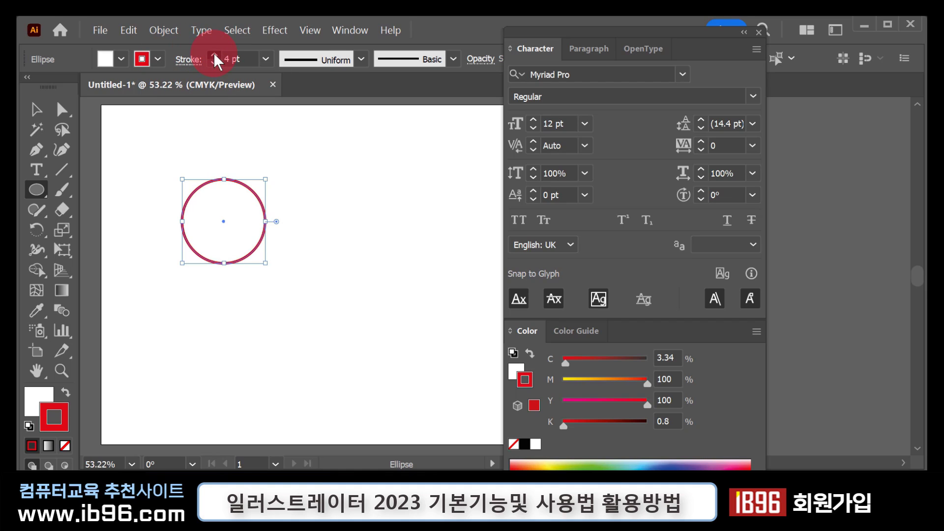
pyautogui.click(215, 56)
pyautogui.click(215, 56)
pyautogui.click(214, 56)
pyautogui.click(214, 56)
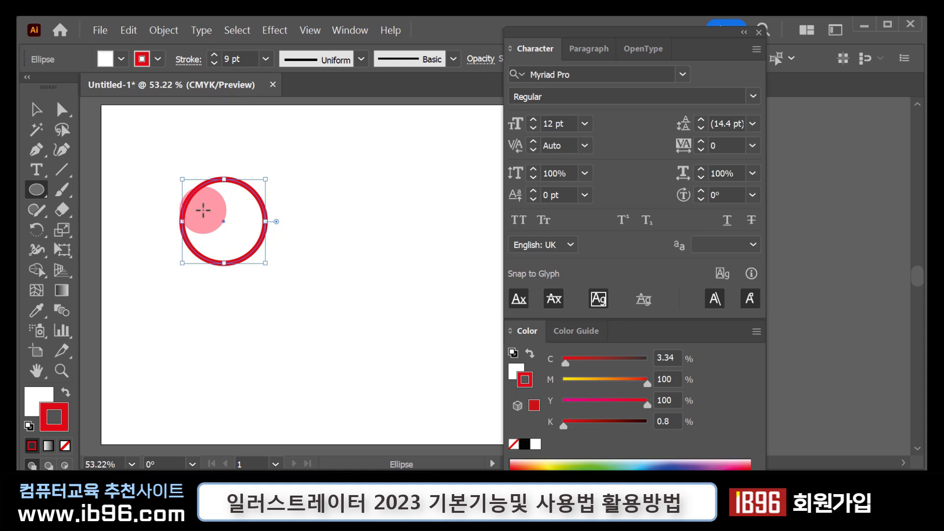
# Step: Add the four-syllable seal name in two lines at 36 pt beside the circle, and swap its second and third syllables
pyautogui.click(36, 170)
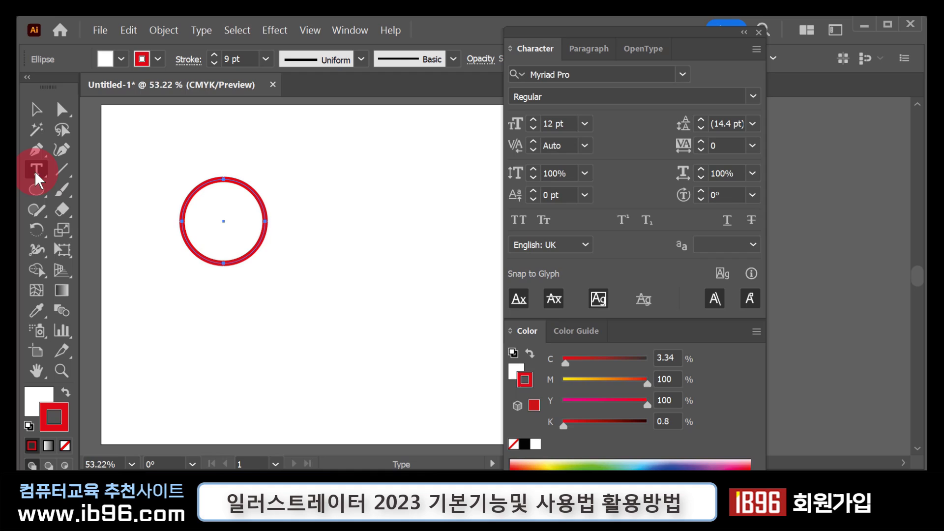
pyautogui.click(196, 312)
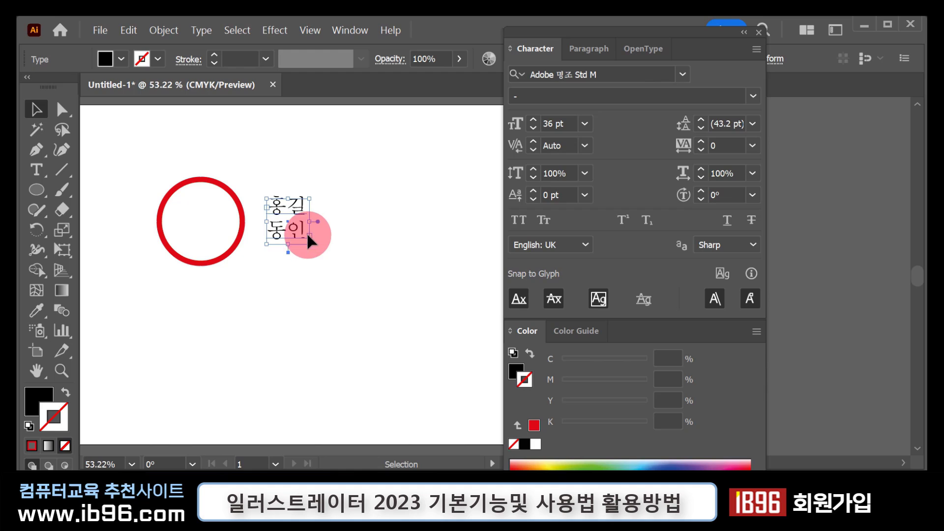
pyautogui.click(36, 169)
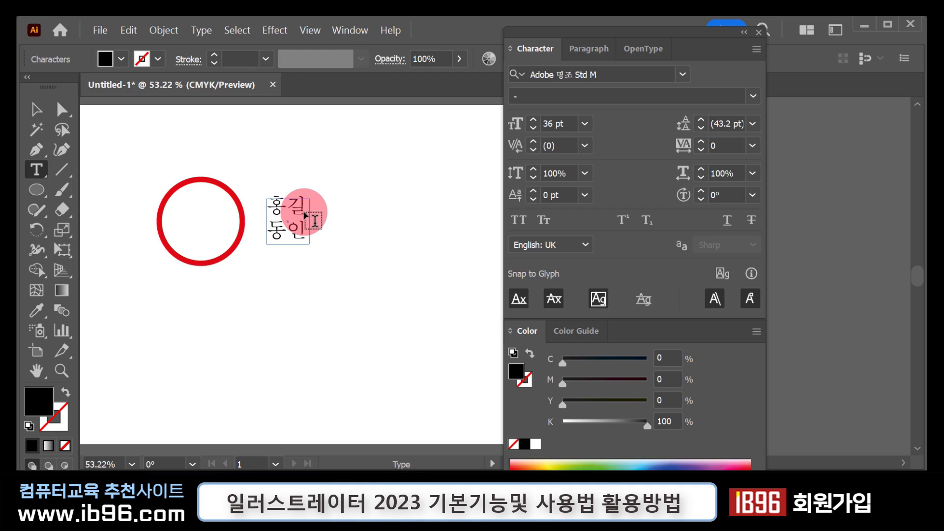
pyautogui.moveTo(311, 205); pyautogui.dragTo(294, 212)
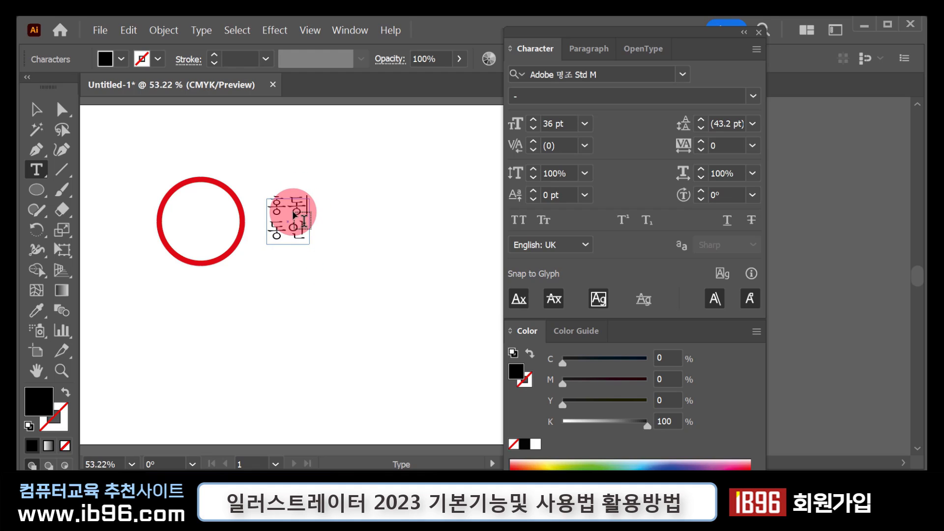
pyautogui.write('동')
pyautogui.moveTo(284, 225); pyautogui.dragTo(268, 235)
pyautogui.write('ㄱ')
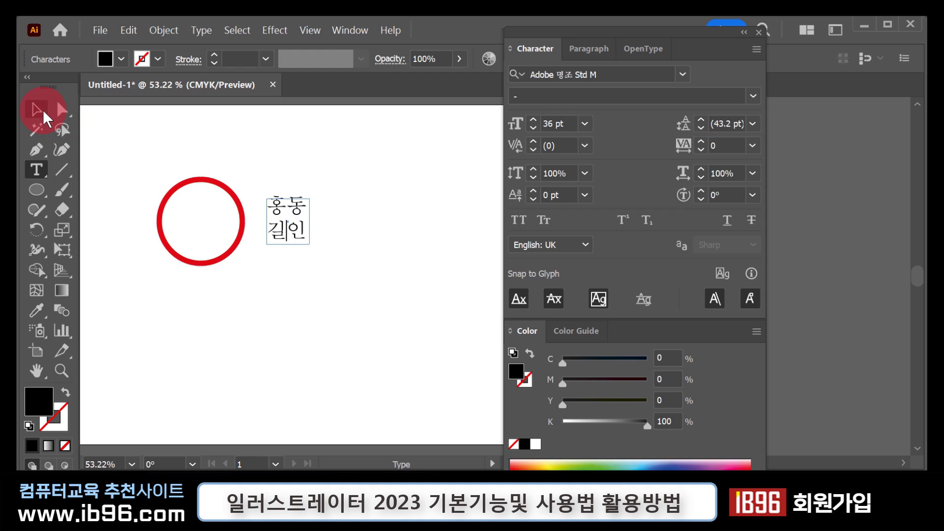
# Step: Enlarge the name text to 49 pt and position it inside the red circle
pyautogui.click(43, 110)
pyautogui.click(300, 225)
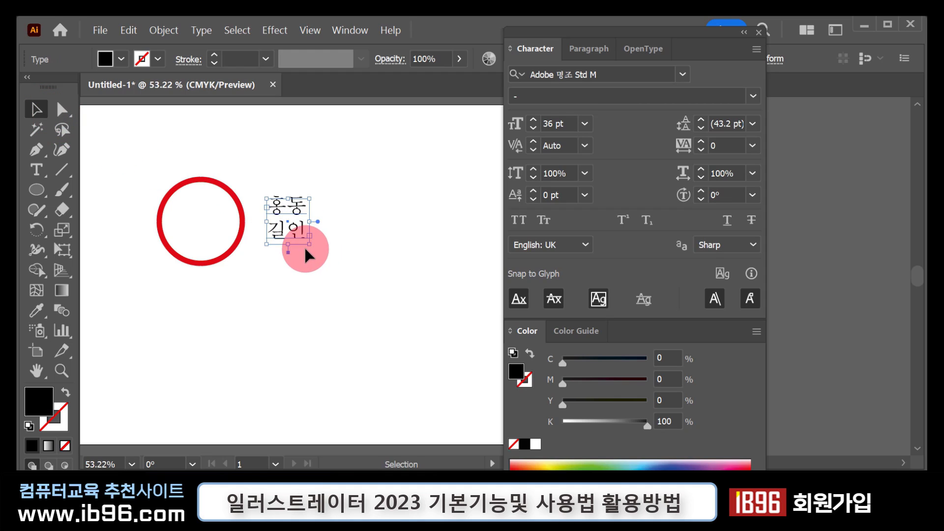
pyautogui.moveTo(309, 243); pyautogui.dragTo(328, 261)
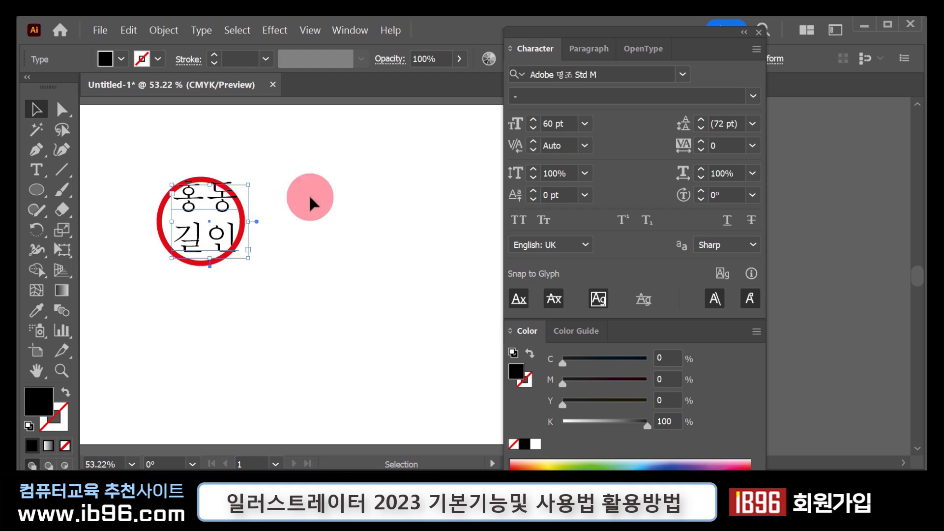
pyautogui.click(533, 128)
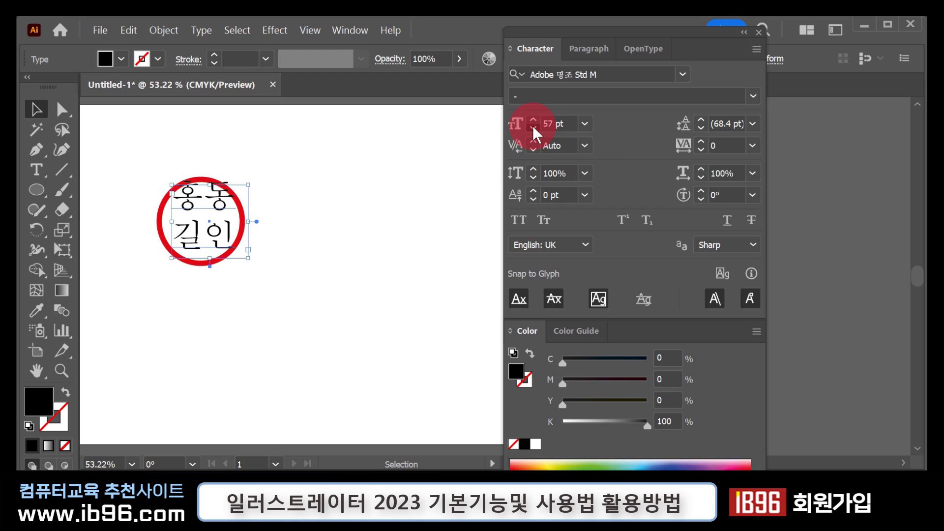
pyautogui.click(534, 129)
pyautogui.click(533, 128)
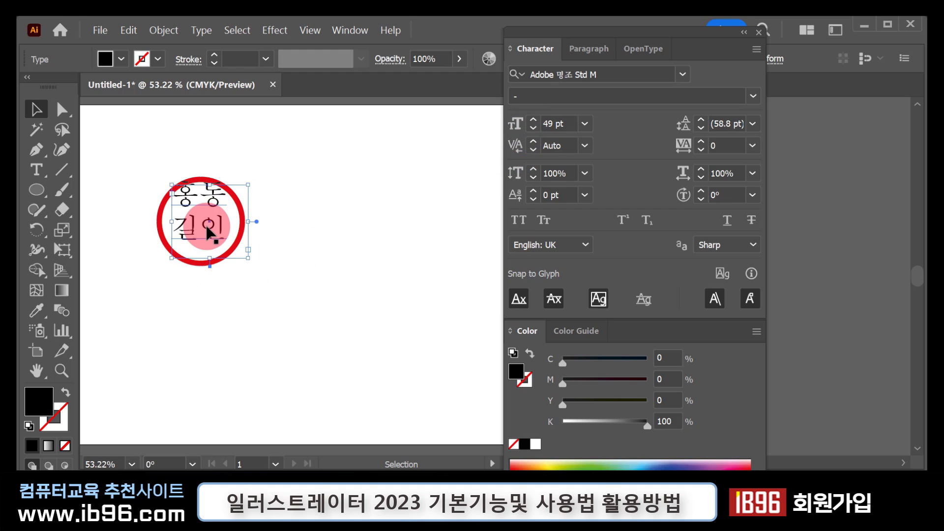
pyautogui.moveTo(206, 222); pyautogui.dragTo(209, 240)
# Step: Change the name text's font to 휴먼옛체
pyautogui.click(681, 74)
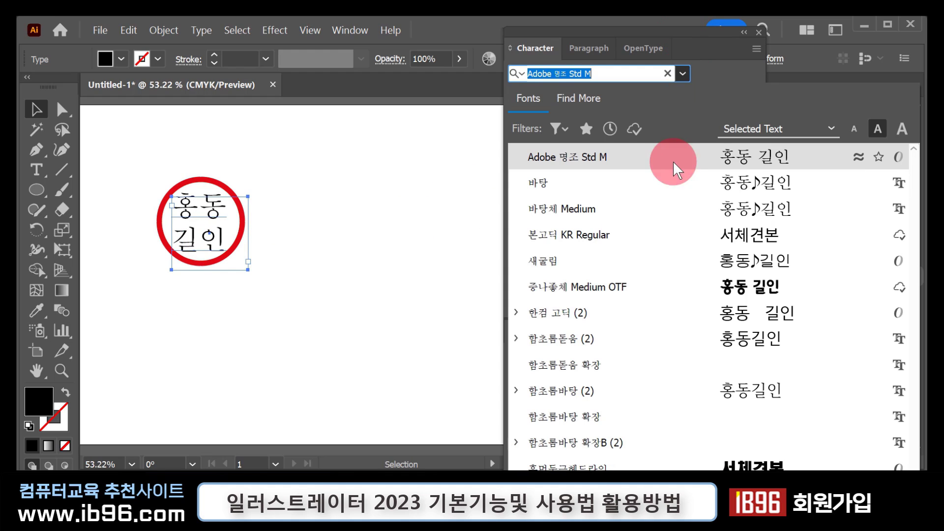
pyautogui.scroll(-5, 627, 243)
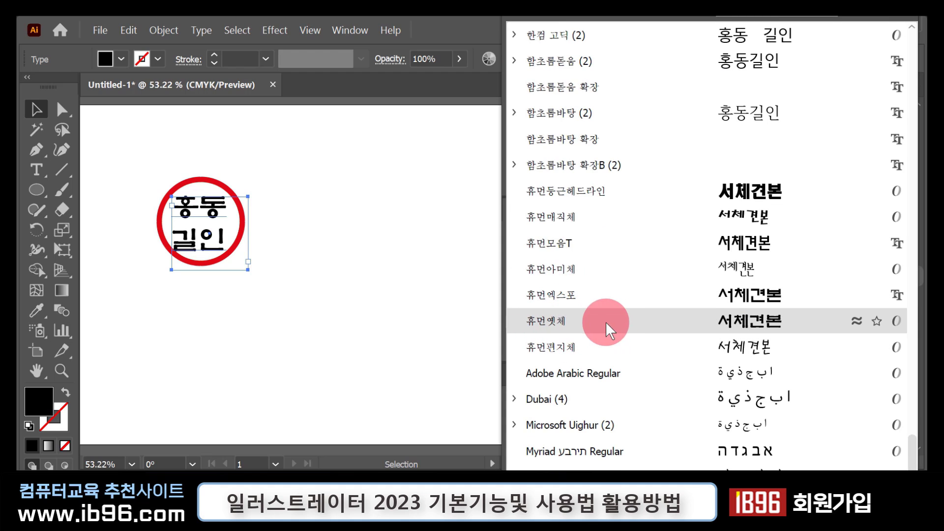
pyautogui.click(593, 325)
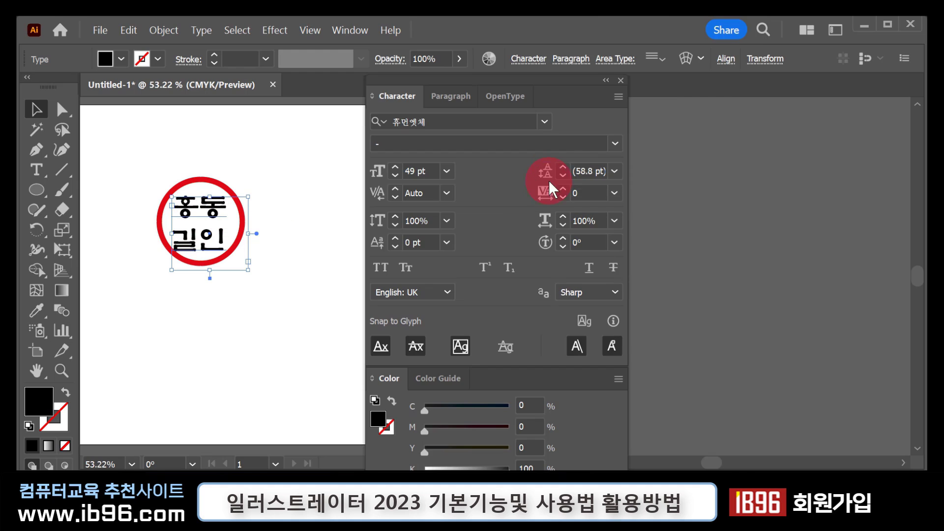
# Step: Tighten the name text's leading to 46 pt
pyautogui.click(563, 168)
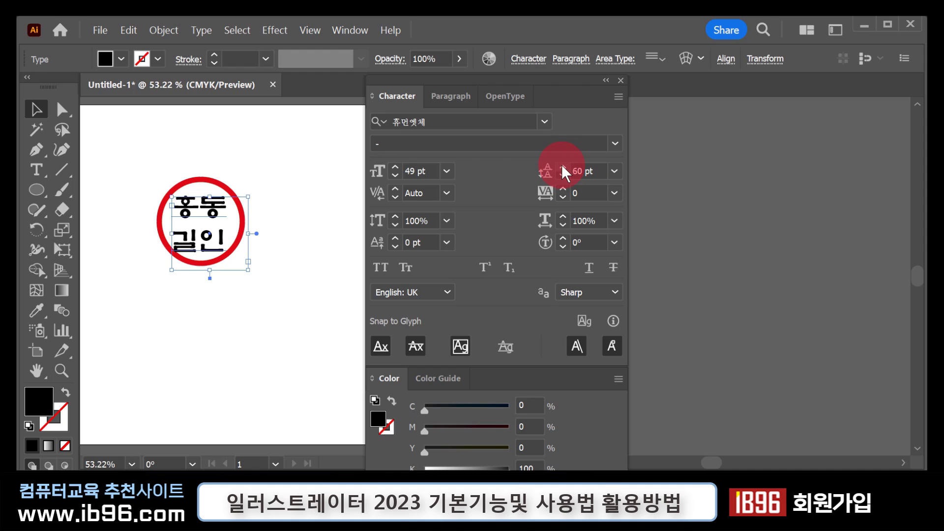
pyautogui.click(564, 175)
pyautogui.click(563, 175)
pyautogui.click(563, 175)
pyautogui.click(563, 175)
pyautogui.click(564, 175)
pyautogui.click(563, 175)
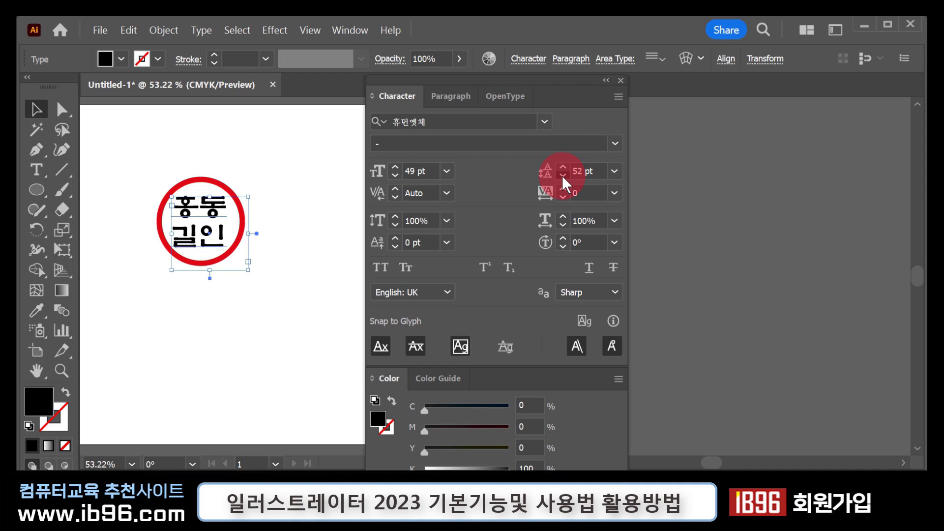
pyautogui.click(564, 176)
pyautogui.click(563, 176)
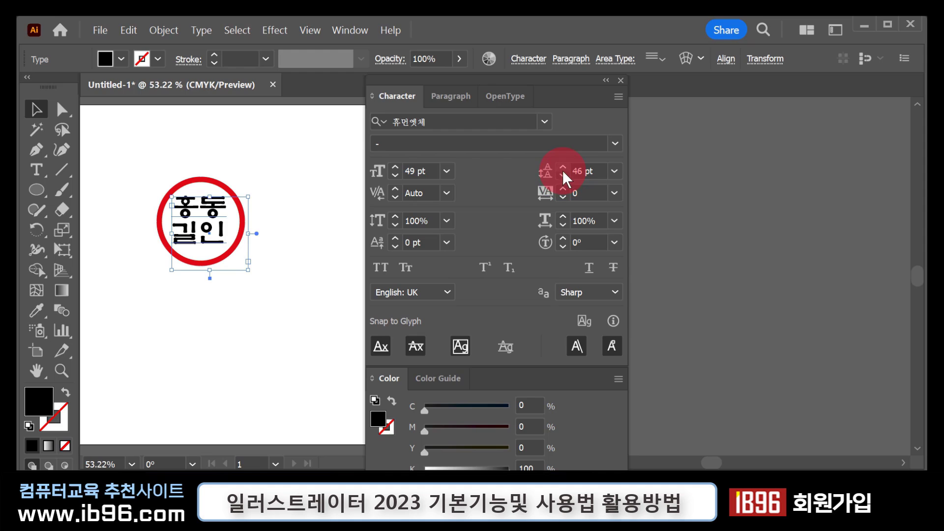
# Step: Increase the name text's font size to 54 pt
pyautogui.click(395, 168)
pyautogui.click(395, 168)
pyautogui.click(394, 168)
pyautogui.click(395, 168)
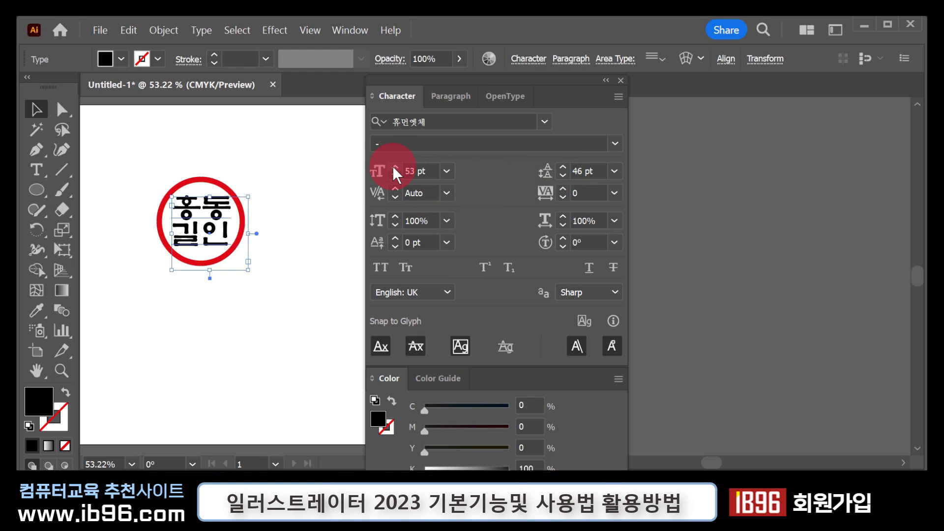
pyautogui.click(394, 168)
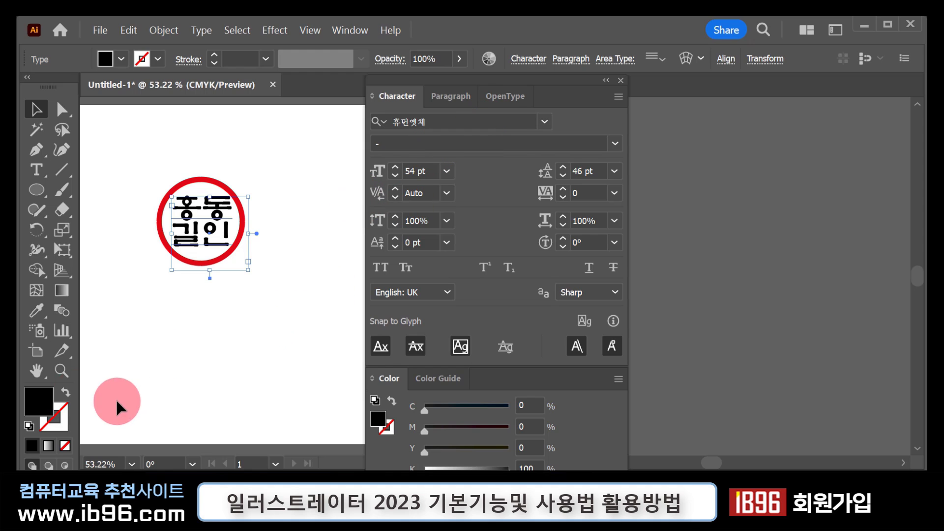
# Step: Fill the name text with red, about C 12.72%, M 100%, Y 100% and K 4.8%
pyautogui.doubleClick(34, 403)
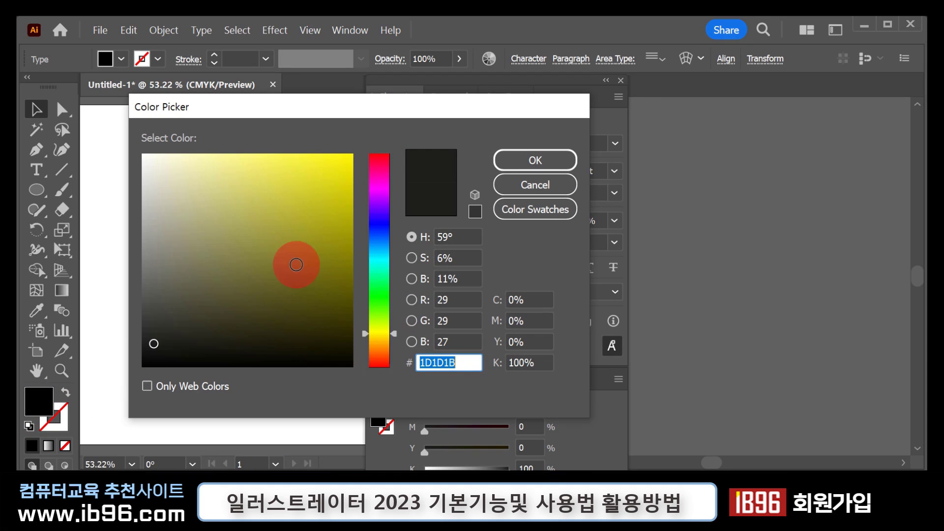
pyautogui.click(392, 165)
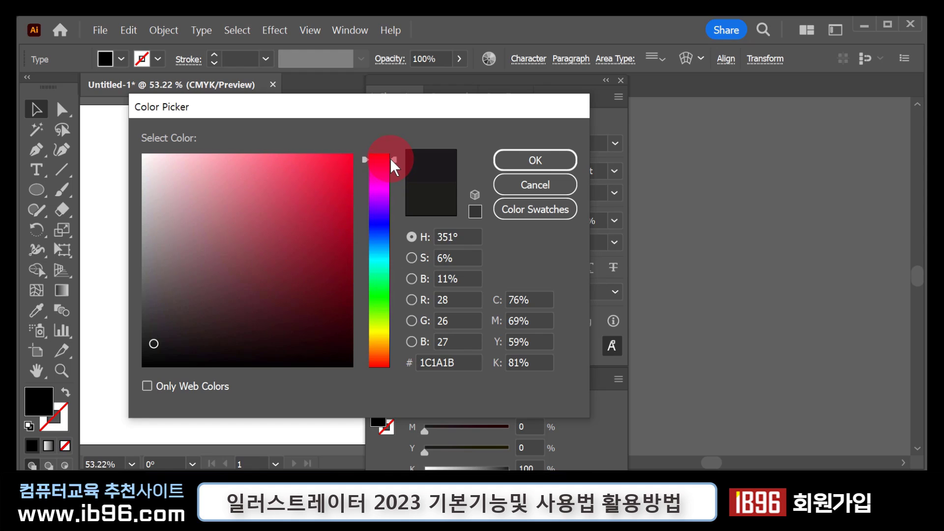
pyautogui.moveTo(393, 164)
pyautogui.mouseDown()
pyautogui.moveTo(385, 242)
pyautogui.moveTo(391, 155)
pyautogui.mouseUp()
pyautogui.click(352, 200)
pyautogui.click(514, 161)
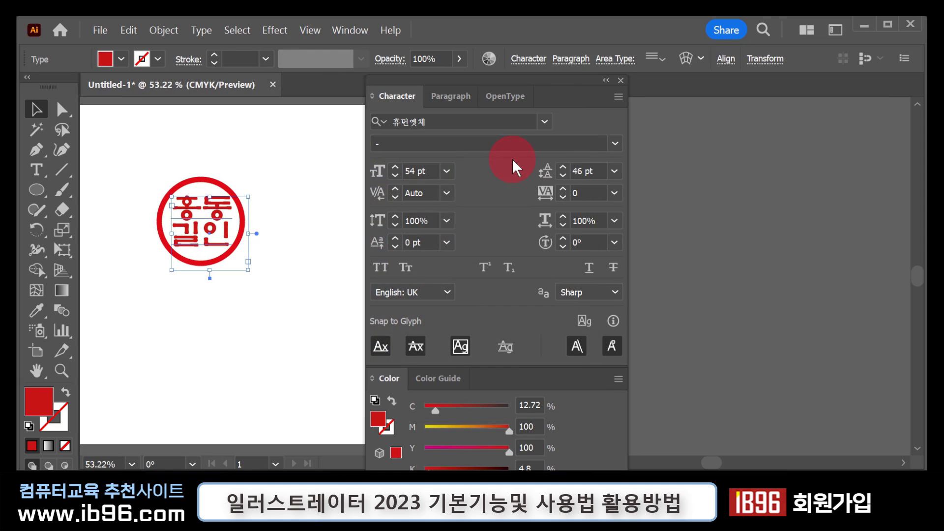
# Step: Thin the circular ring around the name by setting its stroke weight to 7 pt
pyautogui.click(314, 256)
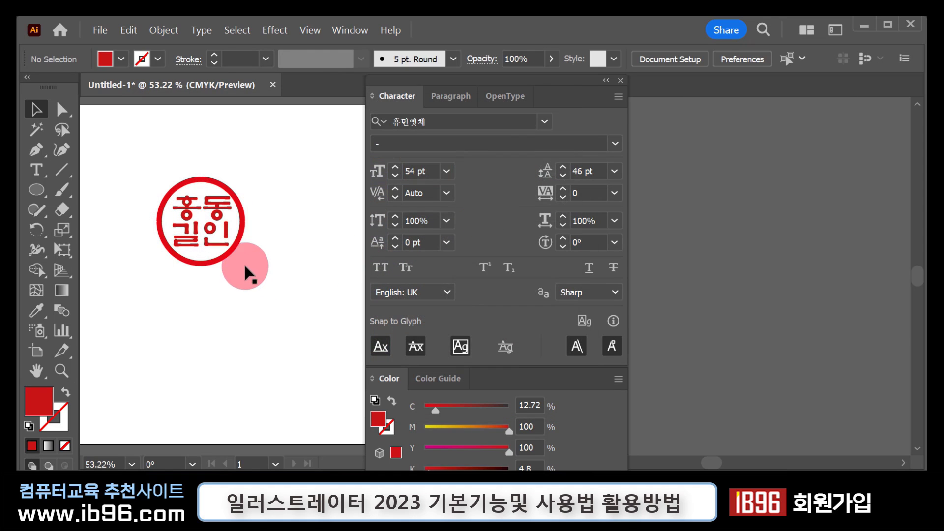
pyautogui.click(242, 227)
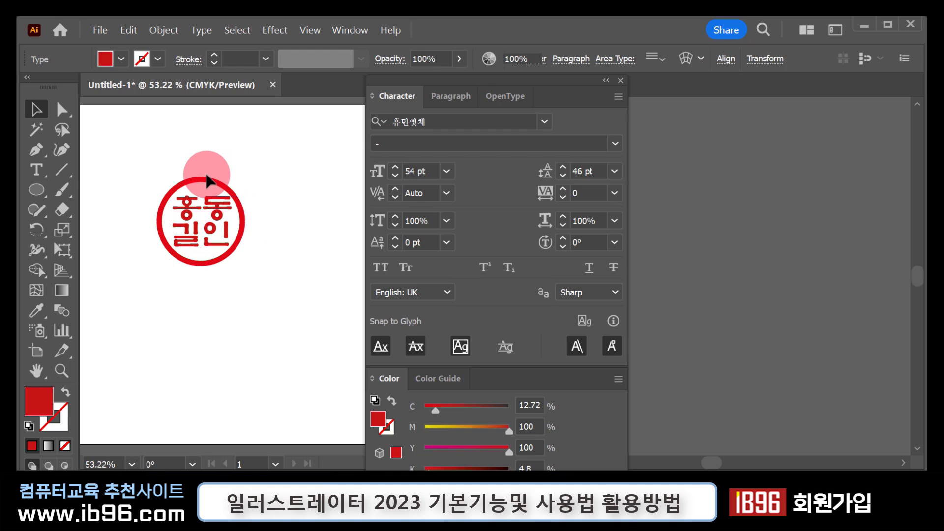
pyautogui.click(207, 181)
pyautogui.click(208, 181)
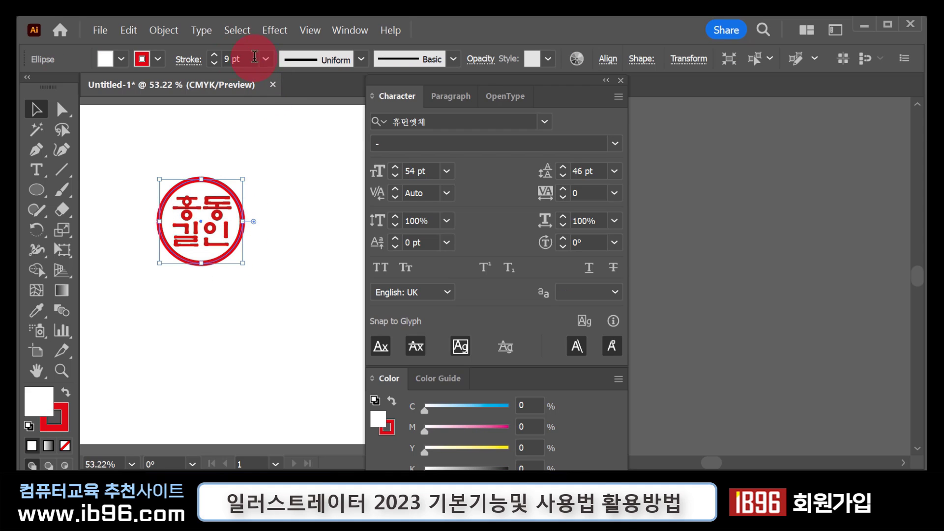
pyautogui.write('7')
pyautogui.press('Return')
pyautogui.click(300, 178)
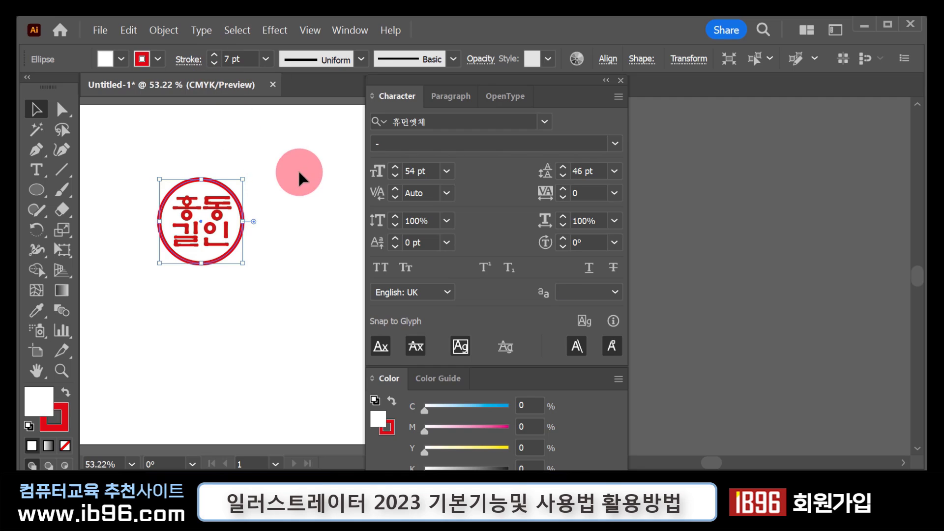
# Step: Start exporting the seal to the desktop in PNG format with the file name stamp.png
pyautogui.moveTo(299, 178); pyautogui.dragTo(244, 244)
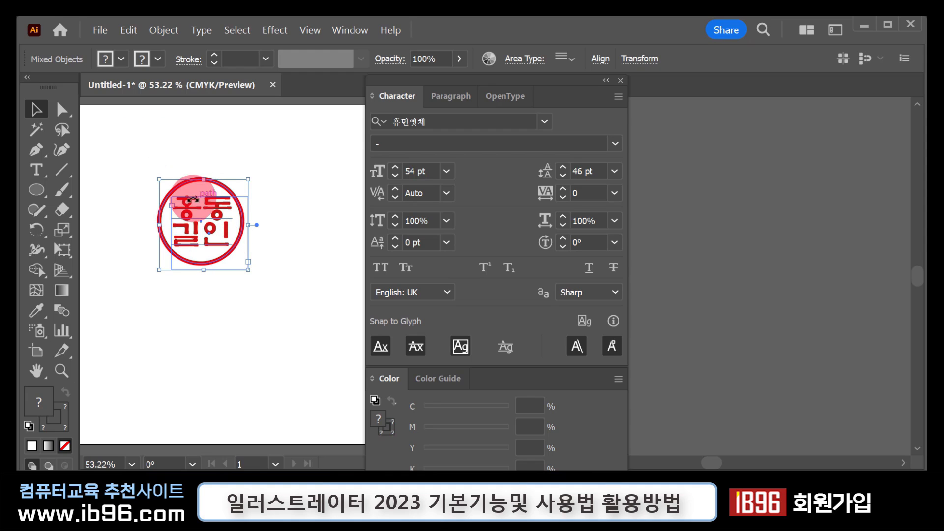
pyautogui.click(100, 30)
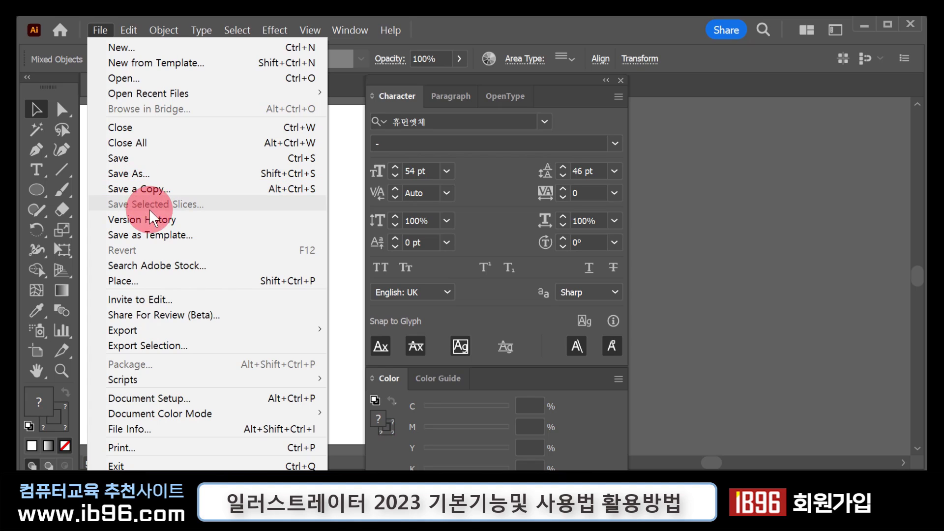
pyautogui.moveTo(187, 333)
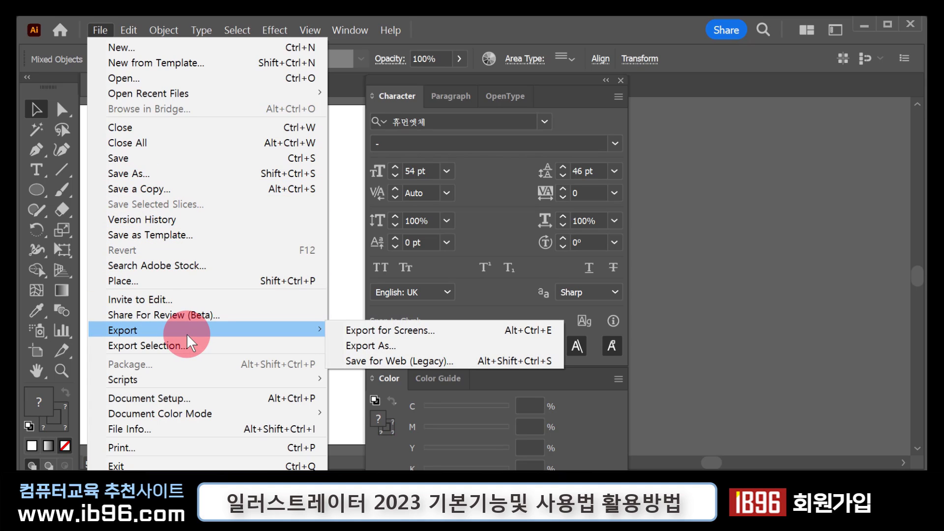
pyautogui.click(354, 346)
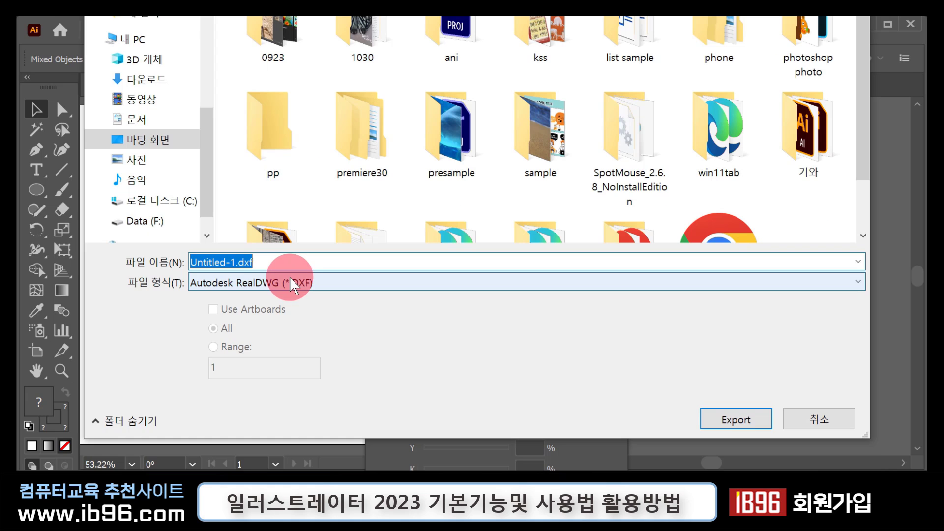
pyautogui.click(291, 277)
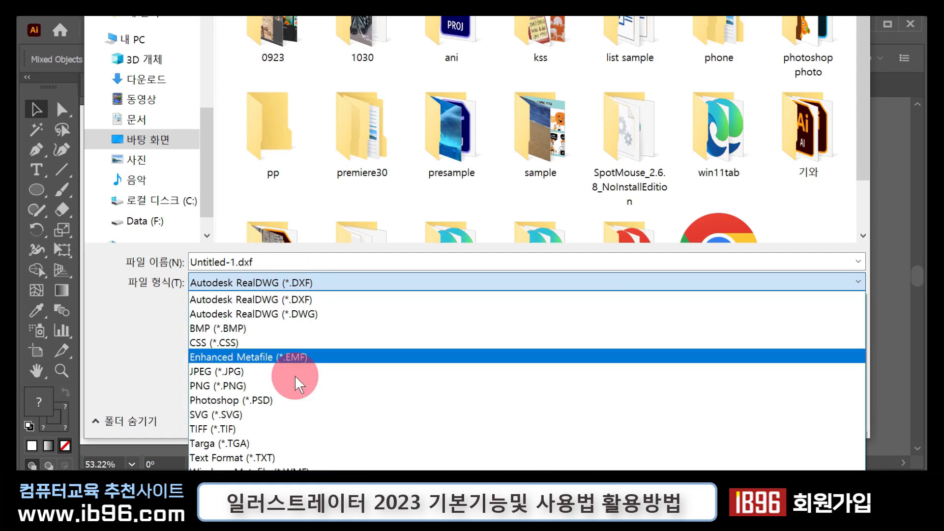
pyautogui.click(237, 385)
pyautogui.doubleClick(244, 262)
pyautogui.write('stamp.png')
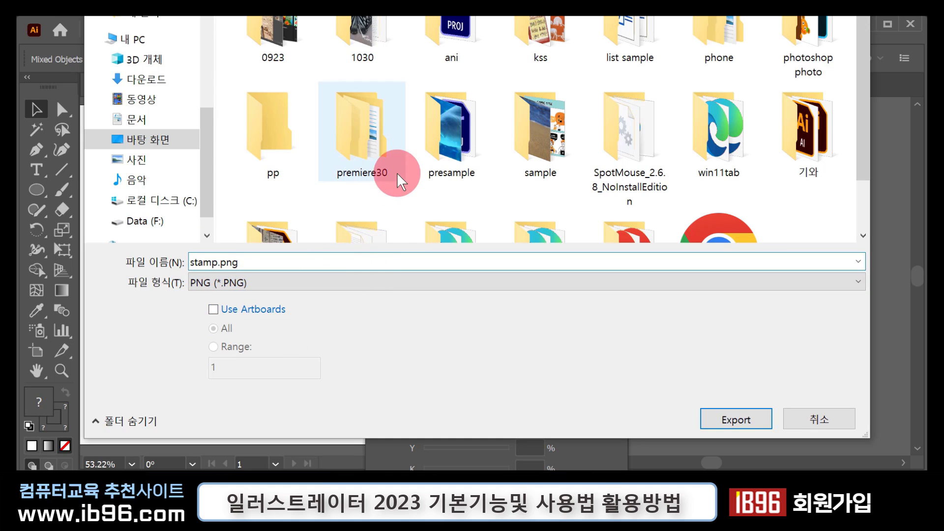
pyautogui.click(737, 419)
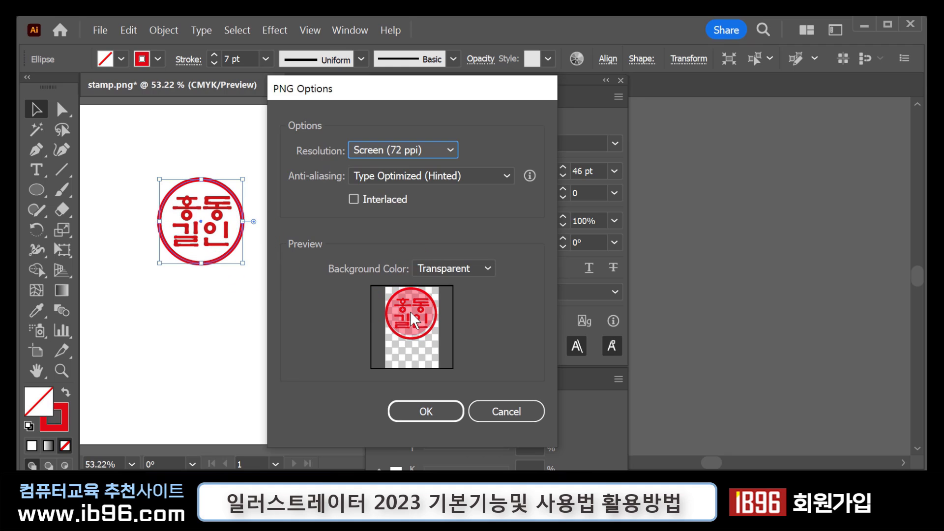
# Step: Complete the PNG export at Screen (72 ppi) resolution with a transparent background
pyautogui.click(433, 150)
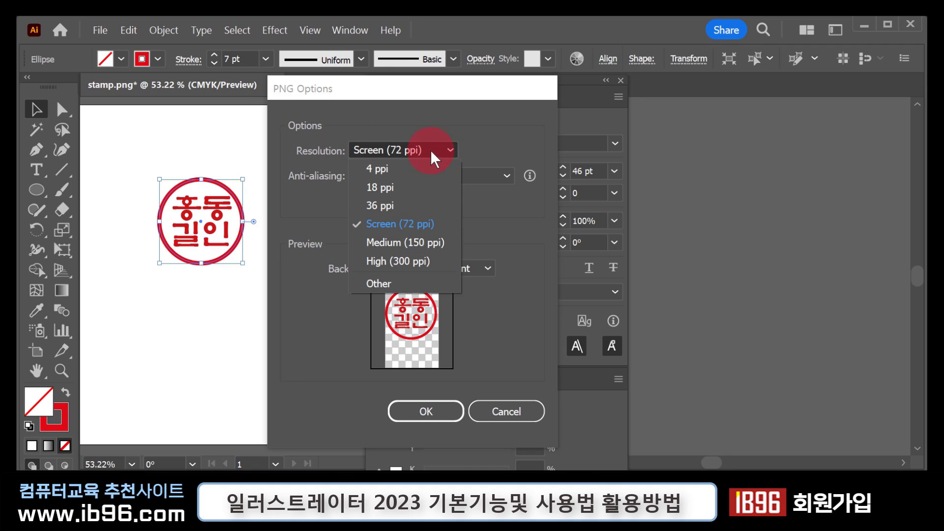
pyautogui.click(469, 140)
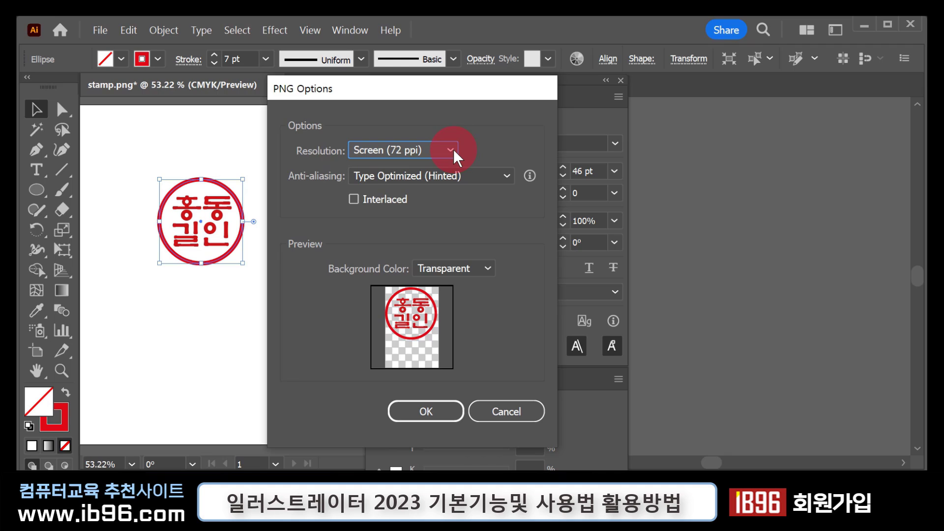
pyautogui.click(452, 149)
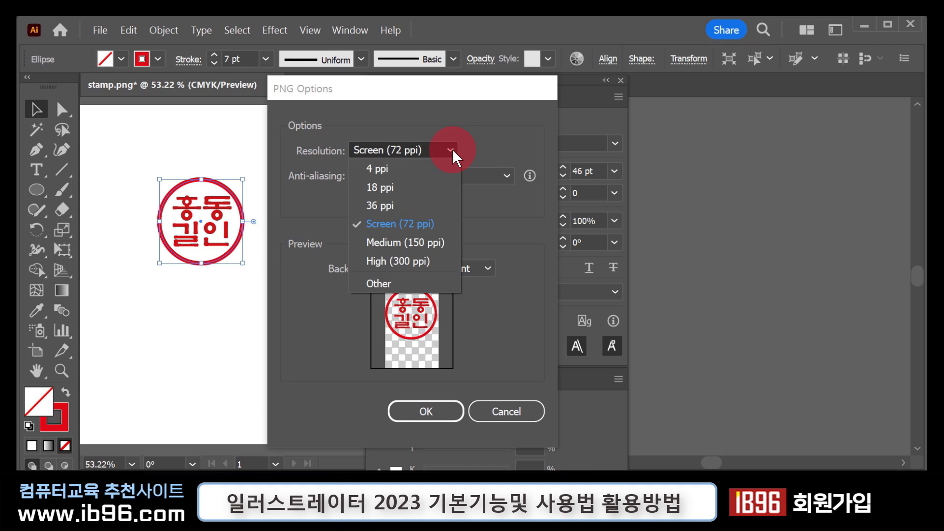
pyautogui.click(422, 223)
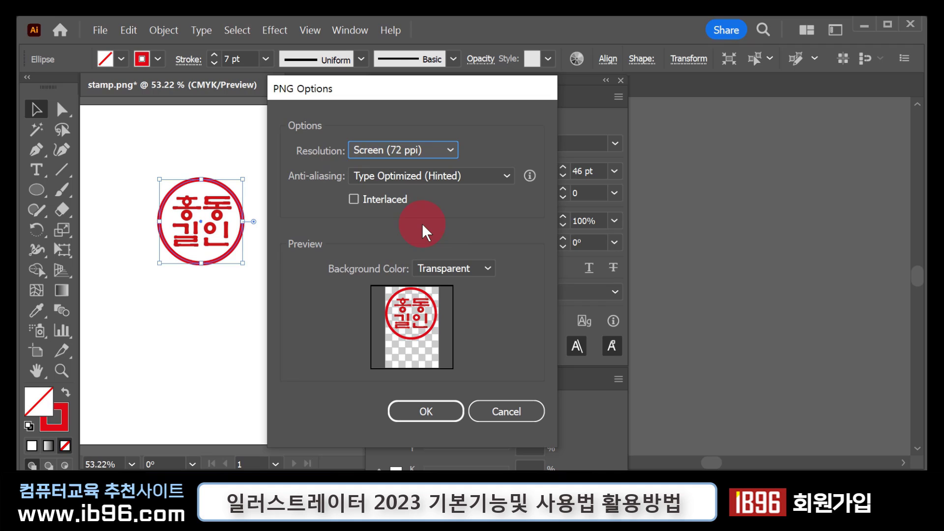
pyautogui.click(449, 414)
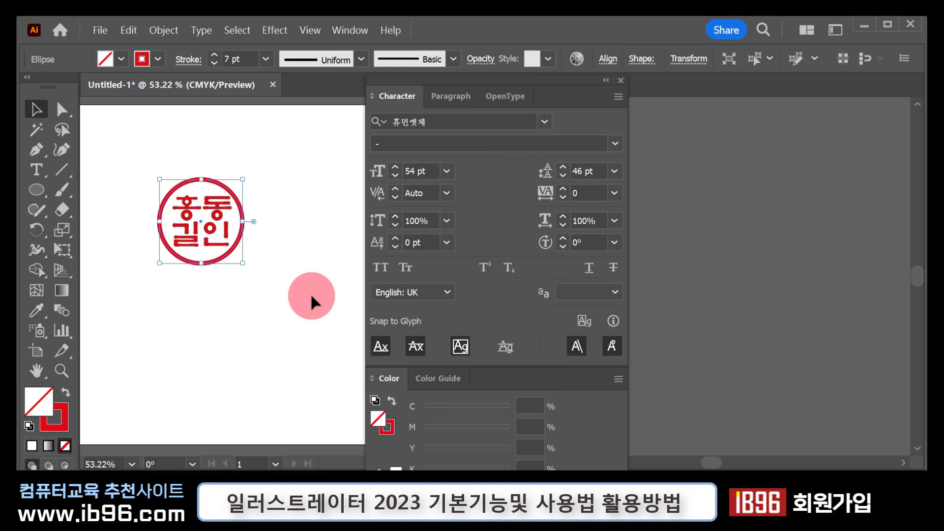
# Step: Try a white FFFFFF fill on the ring and set its fill back to none
pyautogui.click(311, 293)
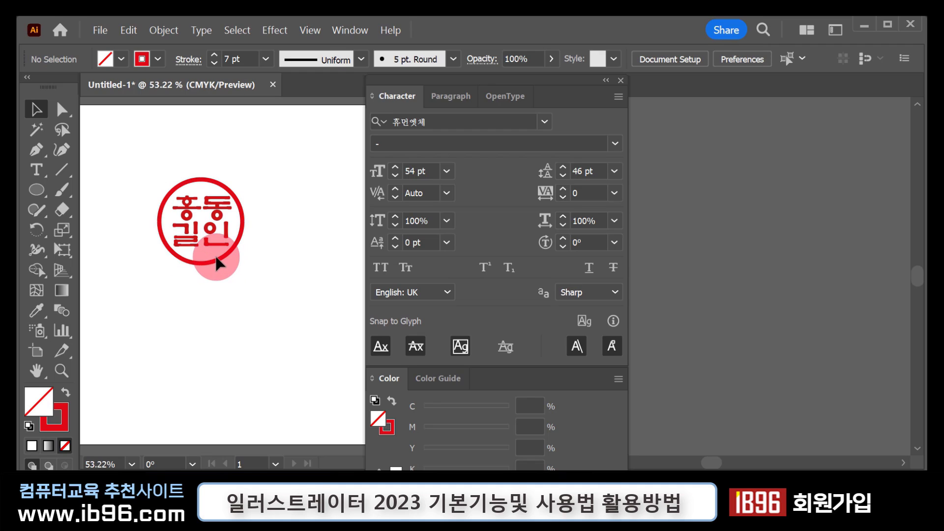
pyautogui.click(215, 262)
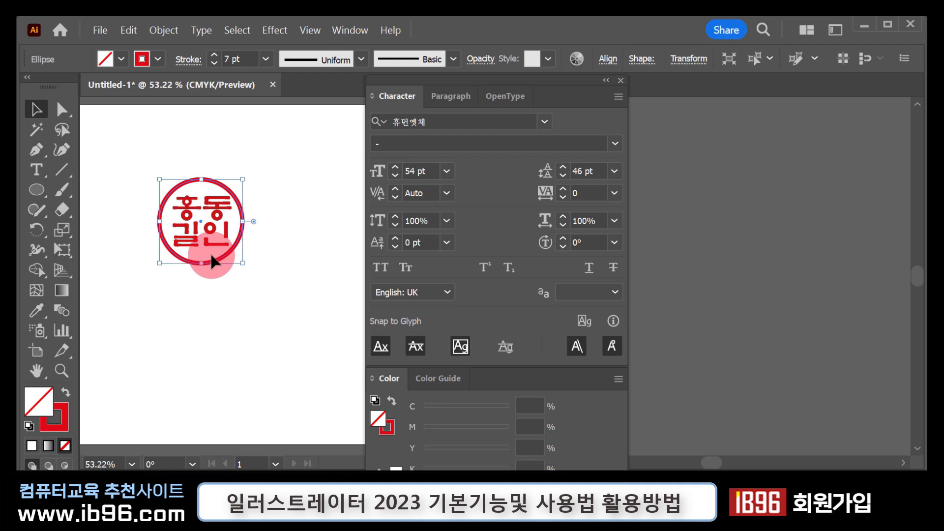
pyautogui.click(71, 384)
pyautogui.click(68, 433)
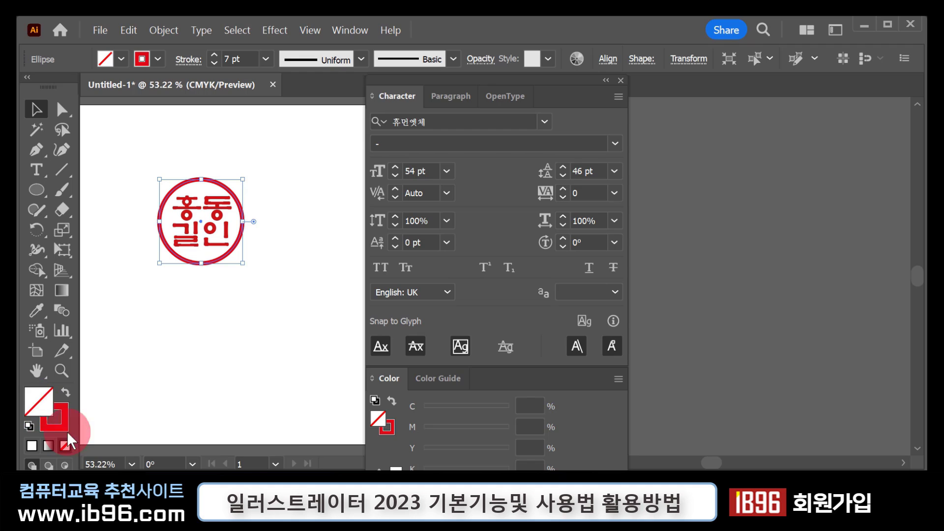
pyautogui.doubleClick(43, 400)
pyautogui.moveTo(185, 193); pyautogui.dragTo(123, 134)
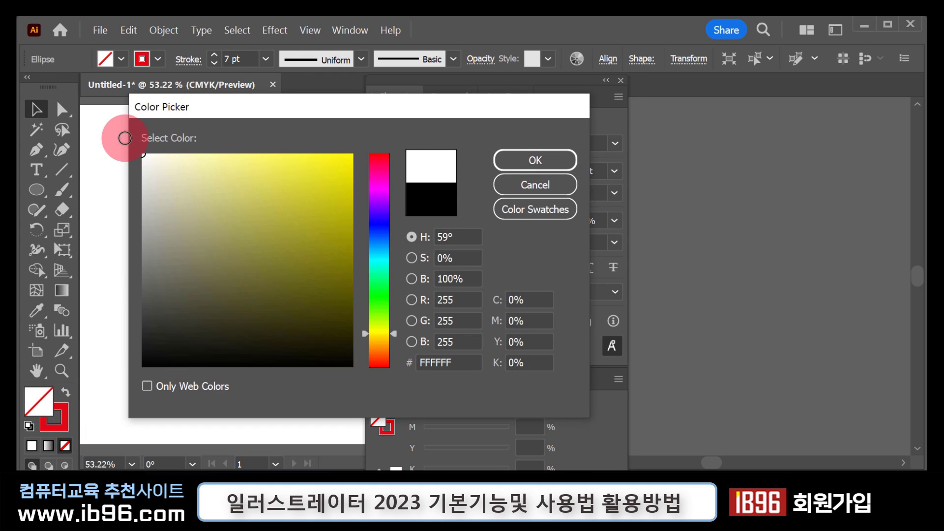
pyautogui.click(519, 161)
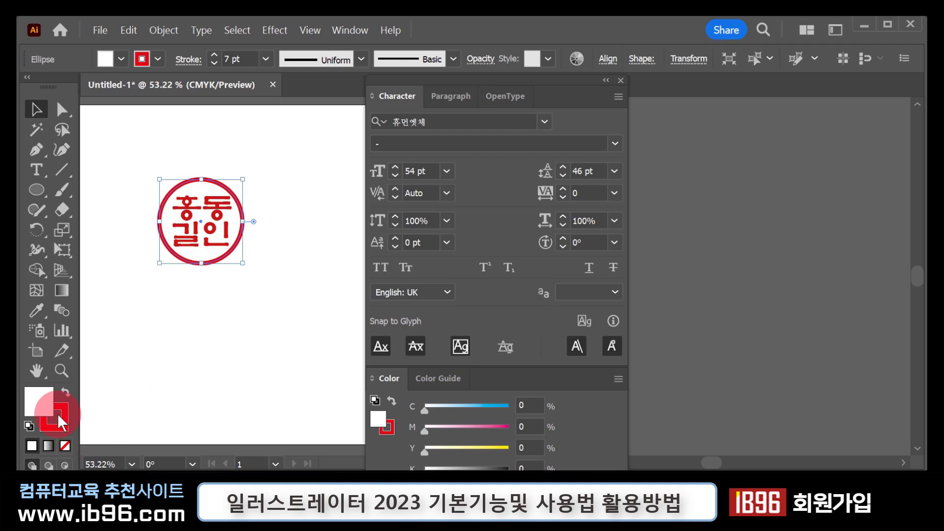
pyautogui.click(65, 445)
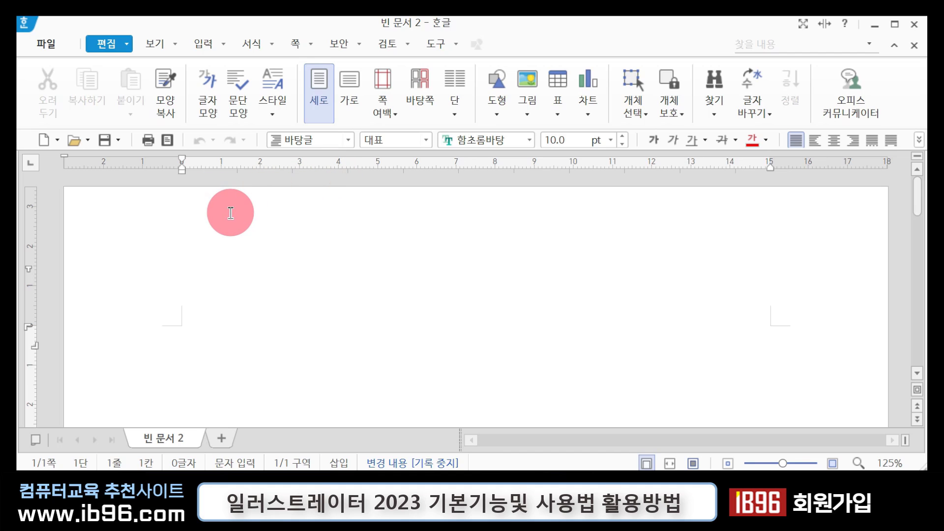
# Step: Switch to Hangul and open the (전자기안문) template from the _공공기관 문서 group of document templates
pyautogui.click(47, 45)
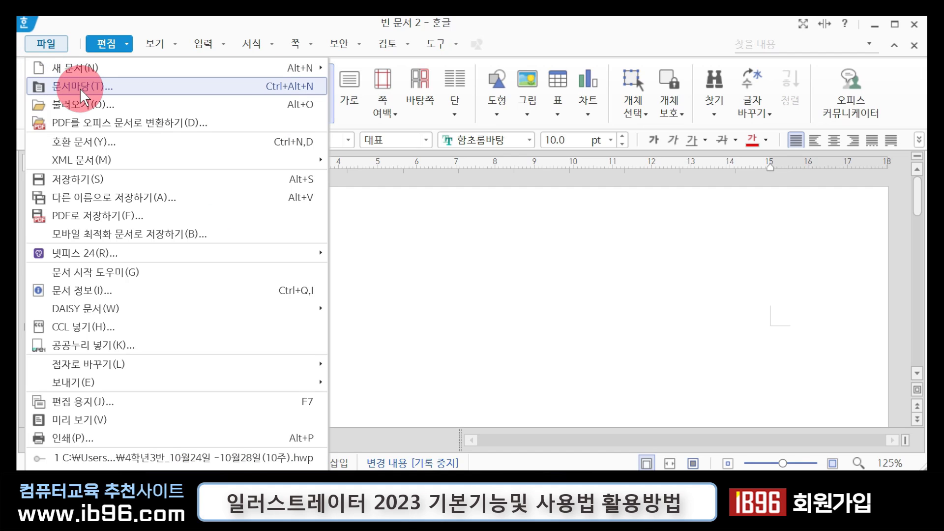
pyautogui.click(81, 90)
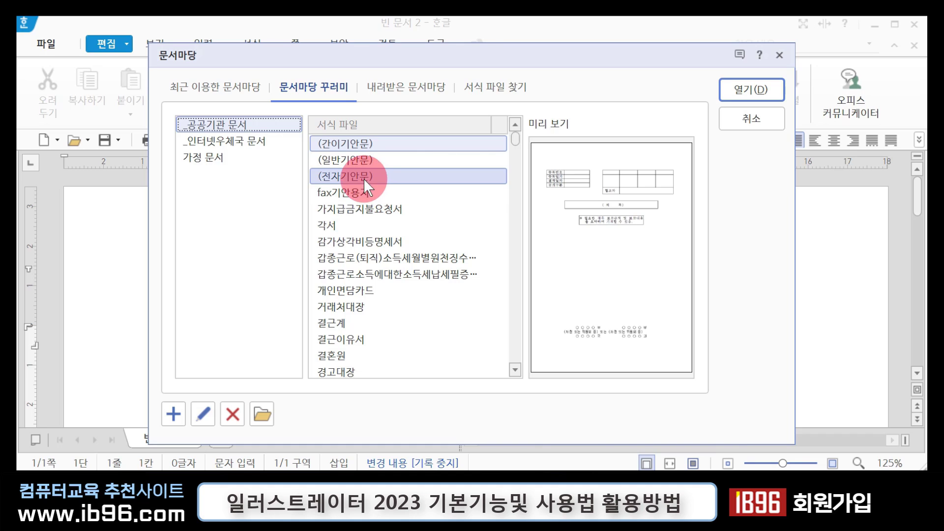
pyautogui.click(358, 178)
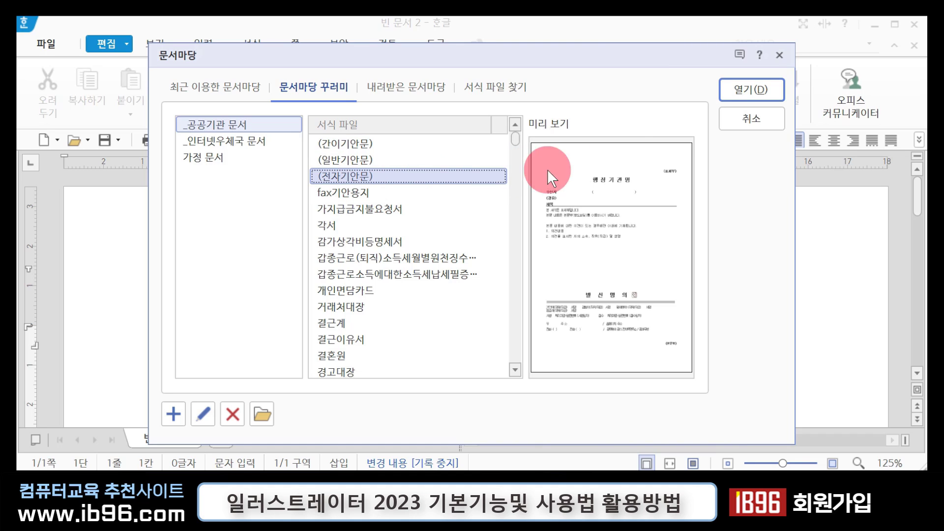
pyautogui.click(765, 88)
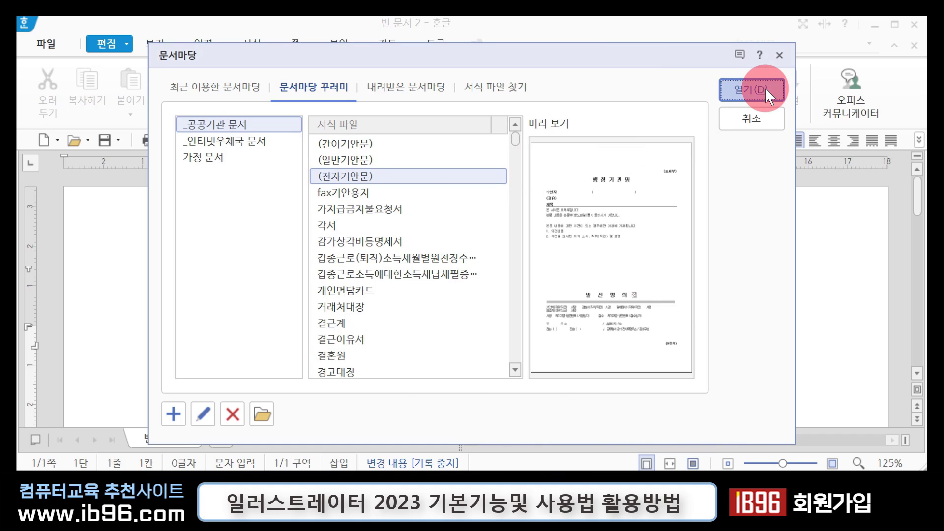
# Step: Insert the picture stamp.png from the desktop near the 발신명의 line, about 22 mm wide and 32 mm high
pyautogui.click(592, 301)
pyautogui.scroll(-3, 594, 309)
pyautogui.scroll(-10, 594, 309)
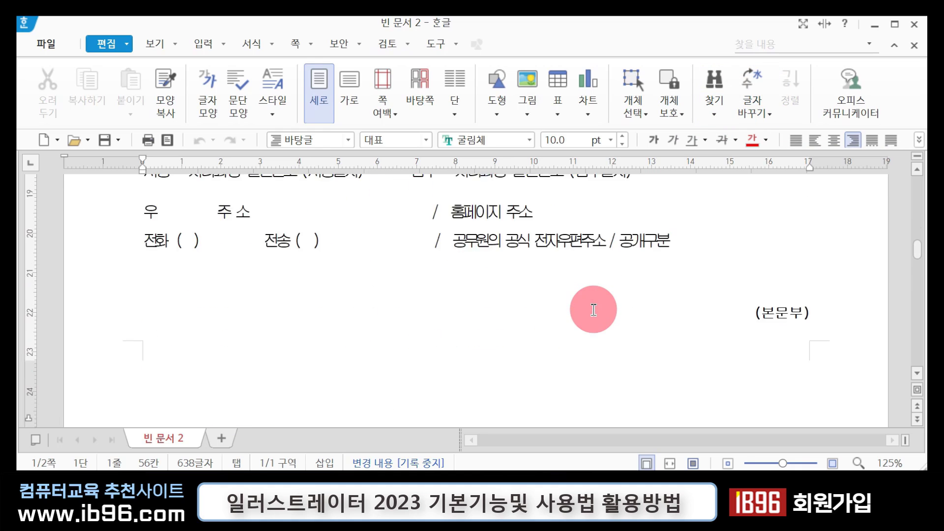
pyautogui.scroll(4, 596, 310)
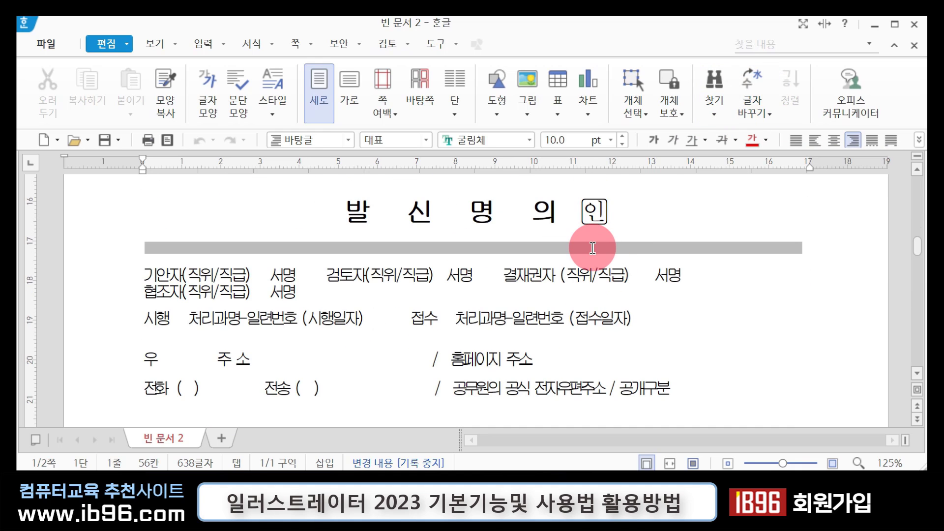
pyautogui.scroll(1, 593, 248)
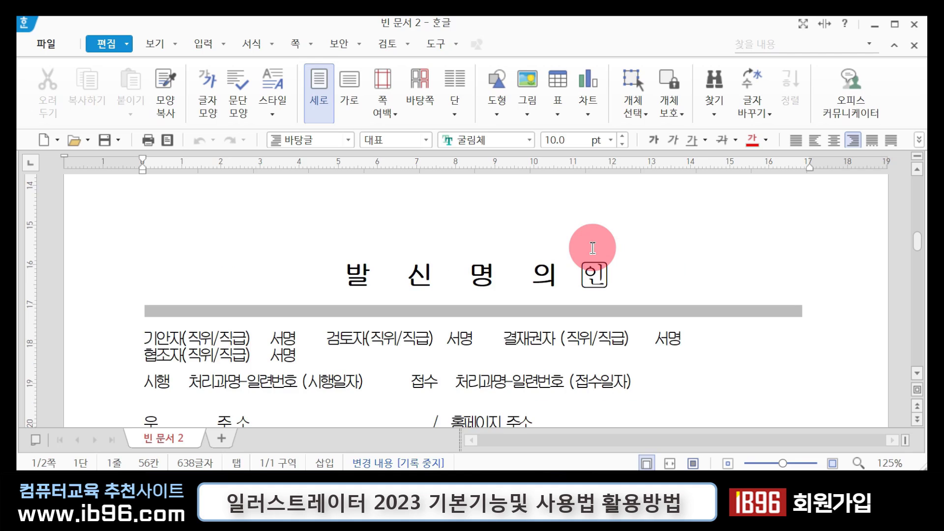
pyautogui.click(583, 251)
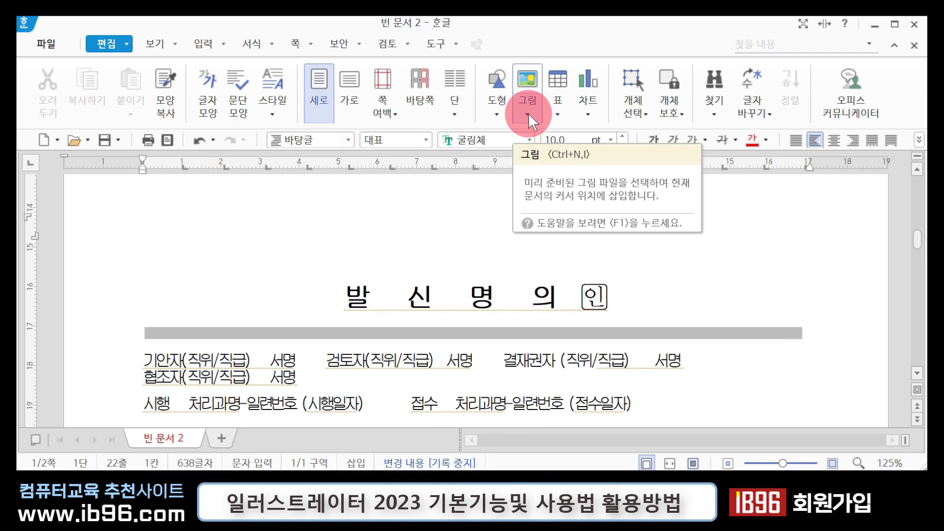
pyautogui.click(528, 115)
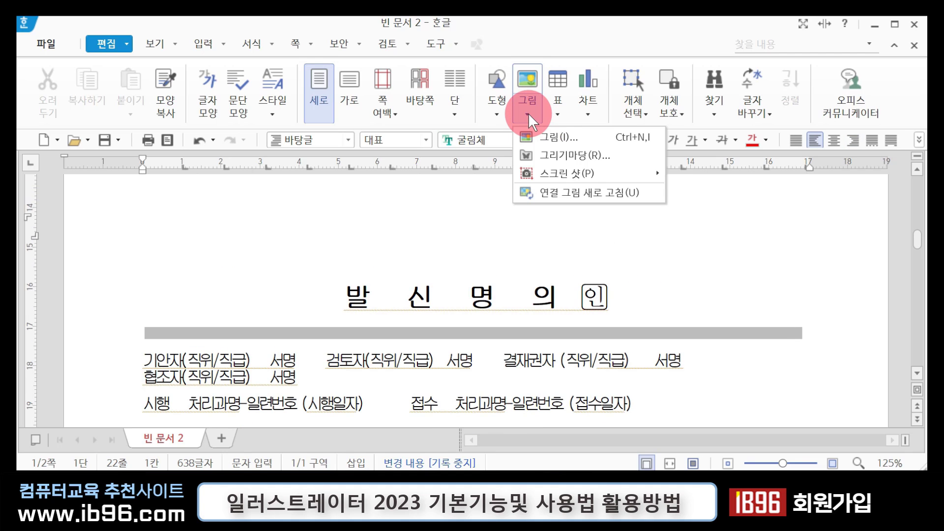
pyautogui.click(551, 138)
pyautogui.click(566, 351)
pyautogui.click(302, 295)
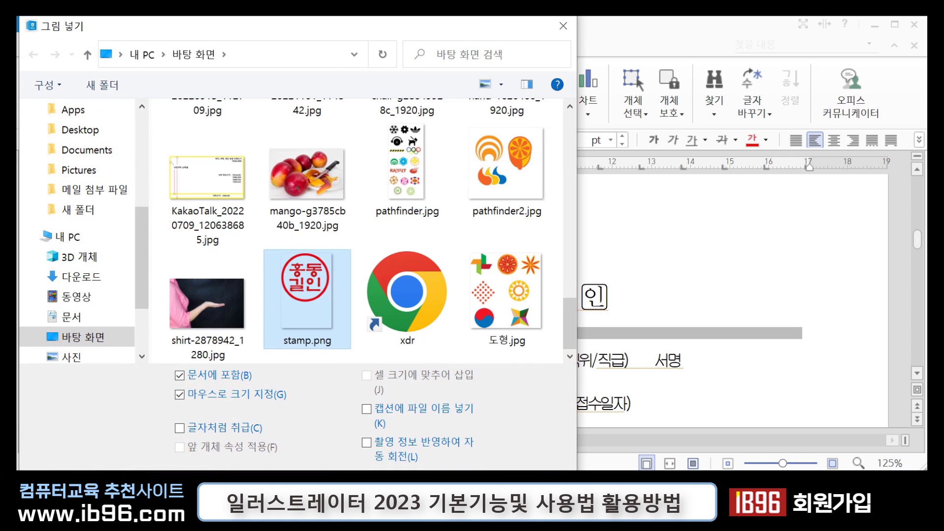
pyautogui.doubleClick(302, 295)
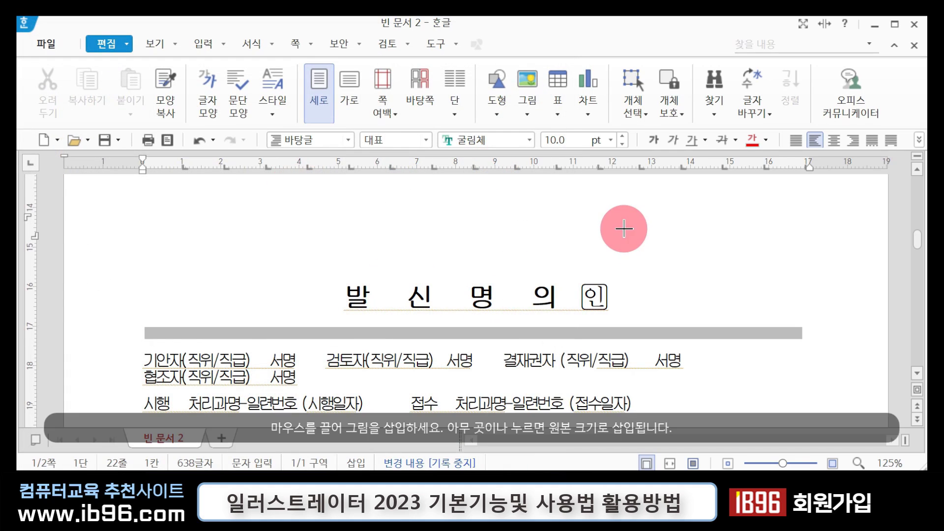
pyautogui.moveTo(624, 229); pyautogui.dragTo(738, 352)
# Step: Set the stamp picture's text wrapping to 글 앞으로 and move it over the boxed 인 mark beside 발신명의
pyautogui.click(776, 110)
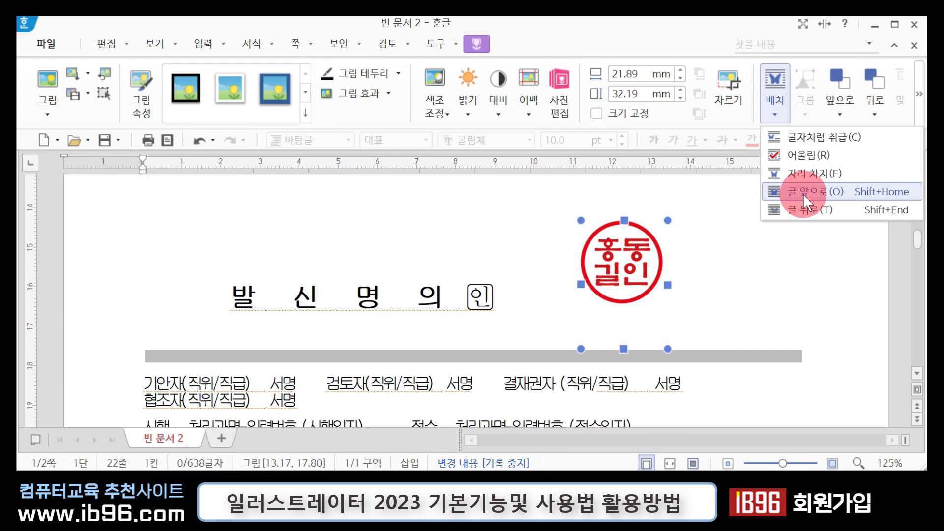
pyautogui.click(803, 194)
pyautogui.moveTo(649, 280); pyautogui.dragTo(619, 297)
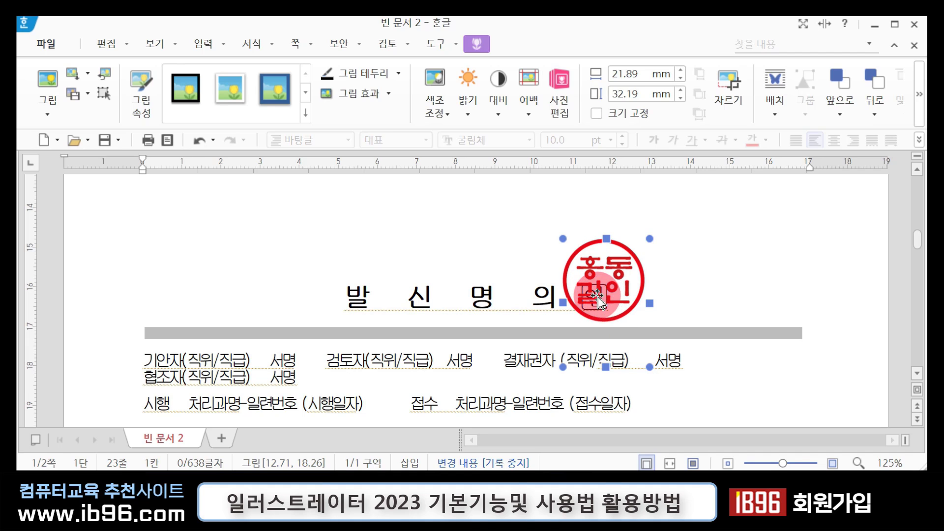
pyautogui.moveTo(599, 297)
pyautogui.mouseDown()
pyautogui.moveTo(601, 337)
pyautogui.moveTo(603, 308)
pyautogui.moveTo(601, 331)
pyautogui.moveTo(621, 317)
pyautogui.moveTo(605, 324)
pyautogui.moveTo(599, 296)
pyautogui.mouseUp()
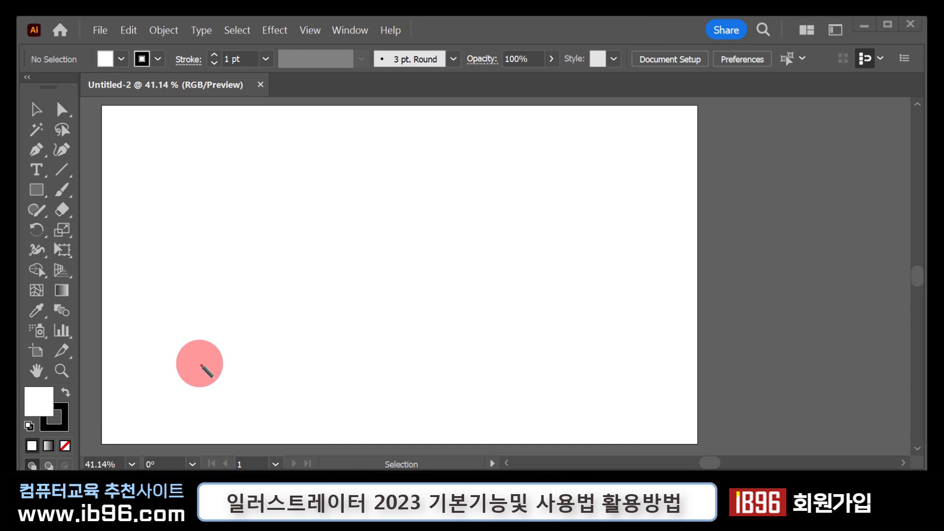
pyautogui.moveTo(200, 364)
pyautogui.mouseDown()
pyautogui.moveTo(215, 319)
pyautogui.moveTo(328, 206)
pyautogui.moveTo(469, 190)
pyautogui.mouseUp()
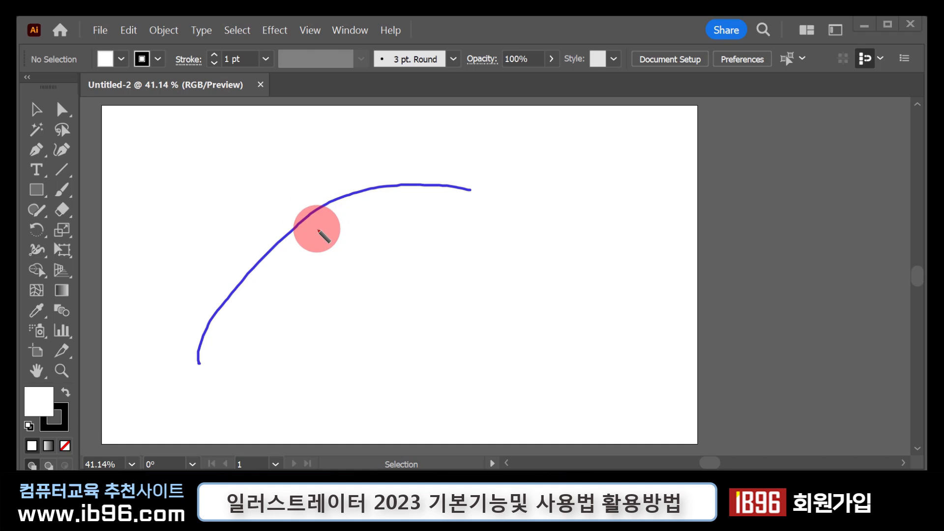
pyautogui.moveTo(317, 229)
pyautogui.mouseDown()
pyautogui.moveTo(275, 179)
pyautogui.moveTo(337, 189)
pyautogui.moveTo(315, 233)
pyautogui.mouseUp()
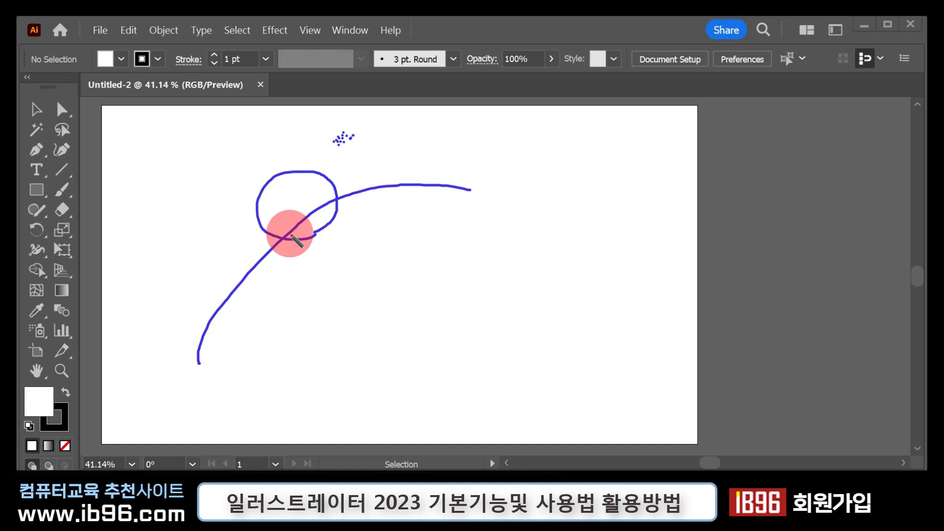
pyautogui.moveTo(350, 127)
pyautogui.mouseDown()
pyautogui.moveTo(333, 150)
pyautogui.moveTo(330, 132)
pyautogui.moveTo(368, 149)
pyautogui.mouseUp()
pyautogui.moveTo(326, 222)
pyautogui.mouseDown()
pyautogui.moveTo(355, 254)
pyautogui.moveTo(352, 239)
pyautogui.moveTo(355, 255)
pyautogui.moveTo(286, 238)
pyautogui.moveTo(335, 202)
pyautogui.mouseUp()
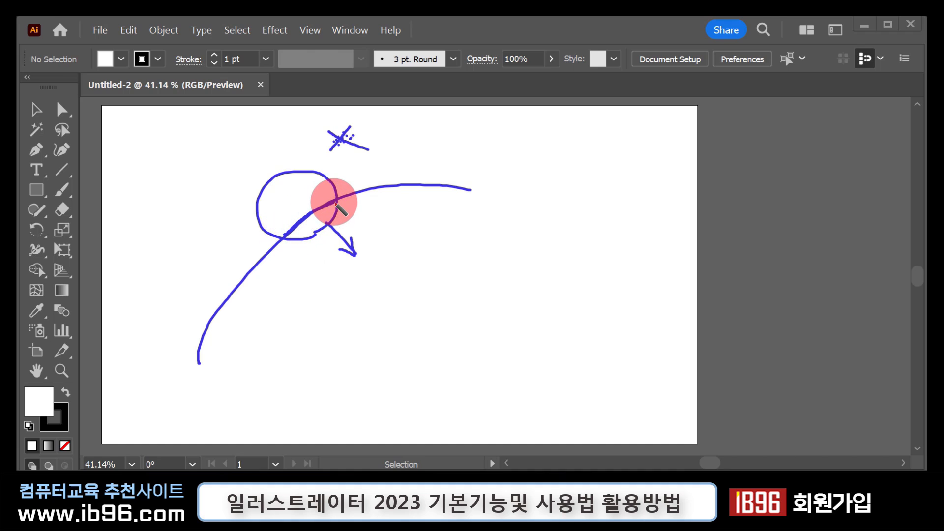
pyautogui.moveTo(329, 373)
pyautogui.mouseDown()
pyautogui.moveTo(477, 243)
pyautogui.moveTo(511, 233)
pyautogui.mouseUp()
pyautogui.moveTo(421, 296)
pyautogui.mouseDown()
pyautogui.moveTo(398, 299)
pyautogui.moveTo(408, 254)
pyautogui.moveTo(440, 271)
pyautogui.moveTo(412, 301)
pyautogui.moveTo(450, 322)
pyautogui.moveTo(436, 328)
pyautogui.moveTo(401, 272)
pyautogui.mouseUp()
pyautogui.click(406, 271)
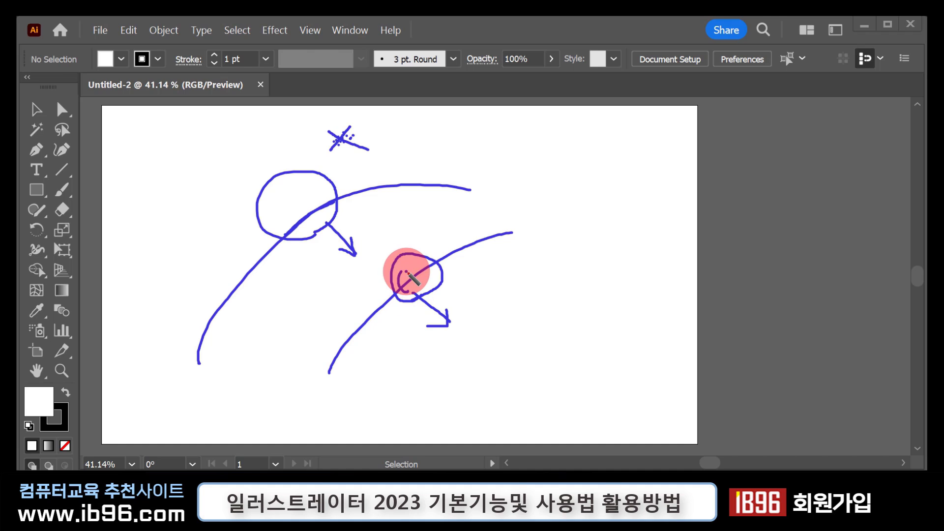
pyautogui.moveTo(454, 402); pyautogui.dragTo(684, 245)
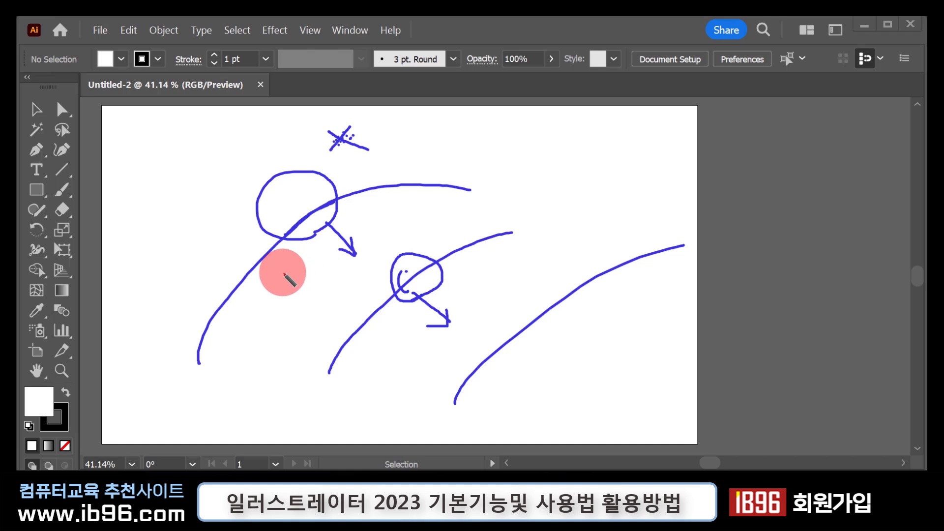
pyautogui.moveTo(231, 296)
pyautogui.mouseDown()
pyautogui.moveTo(236, 244)
pyautogui.moveTo(243, 273)
pyautogui.moveTo(255, 283)
pyautogui.moveTo(276, 274)
pyautogui.moveTo(283, 288)
pyautogui.moveTo(271, 299)
pyautogui.moveTo(263, 289)
pyautogui.moveTo(234, 292)
pyautogui.moveTo(240, 251)
pyautogui.moveTo(293, 261)
pyautogui.moveTo(279, 290)
pyautogui.moveTo(240, 297)
pyautogui.moveTo(253, 261)
pyautogui.moveTo(235, 280)
pyautogui.moveTo(271, 261)
pyautogui.moveTo(243, 259)
pyautogui.moveTo(268, 250)
pyautogui.moveTo(252, 274)
pyautogui.moveTo(248, 261)
pyautogui.moveTo(269, 267)
pyautogui.moveTo(246, 256)
pyautogui.mouseUp()
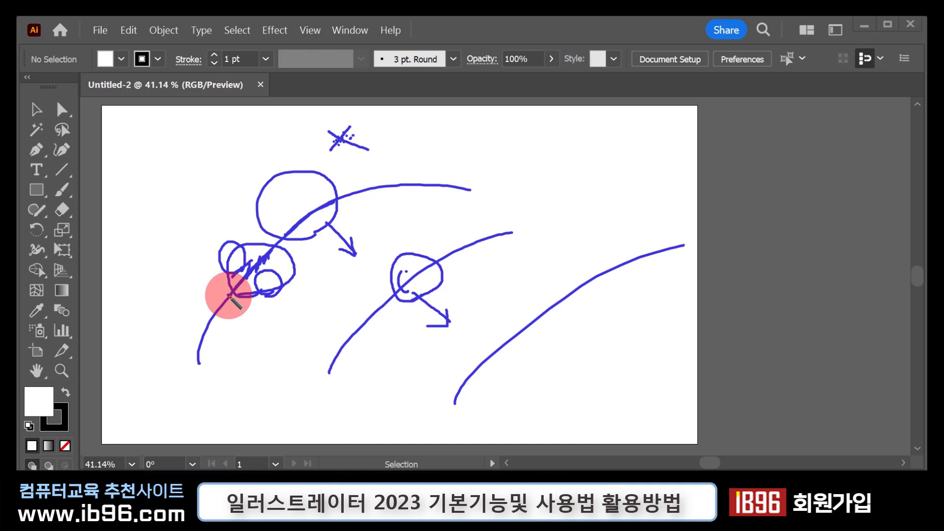
pyautogui.moveTo(228, 298)
pyautogui.mouseDown()
pyautogui.moveTo(200, 372)
pyautogui.moveTo(208, 316)
pyautogui.moveTo(199, 303)
pyautogui.moveTo(221, 309)
pyautogui.moveTo(210, 322)
pyautogui.moveTo(225, 329)
pyautogui.moveTo(238, 313)
pyautogui.moveTo(229, 332)
pyautogui.mouseUp()
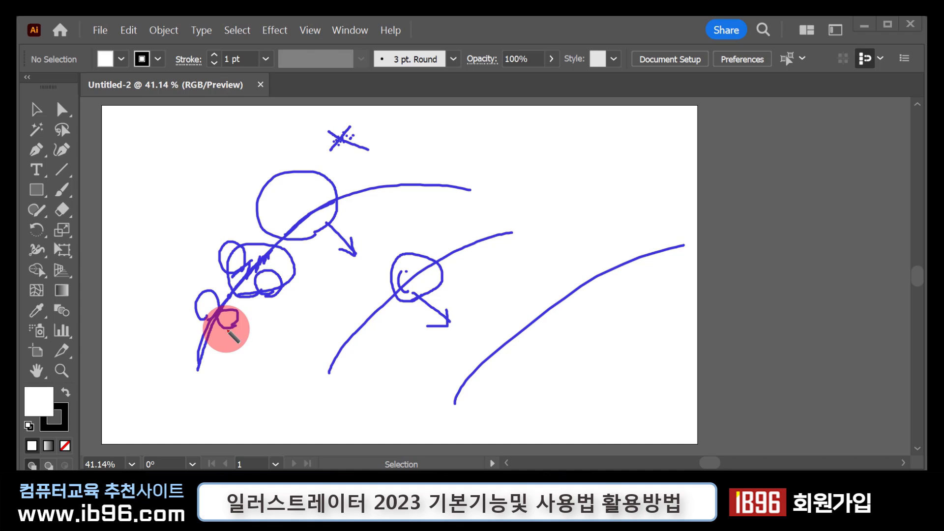
pyautogui.moveTo(228, 332); pyautogui.dragTo(260, 296)
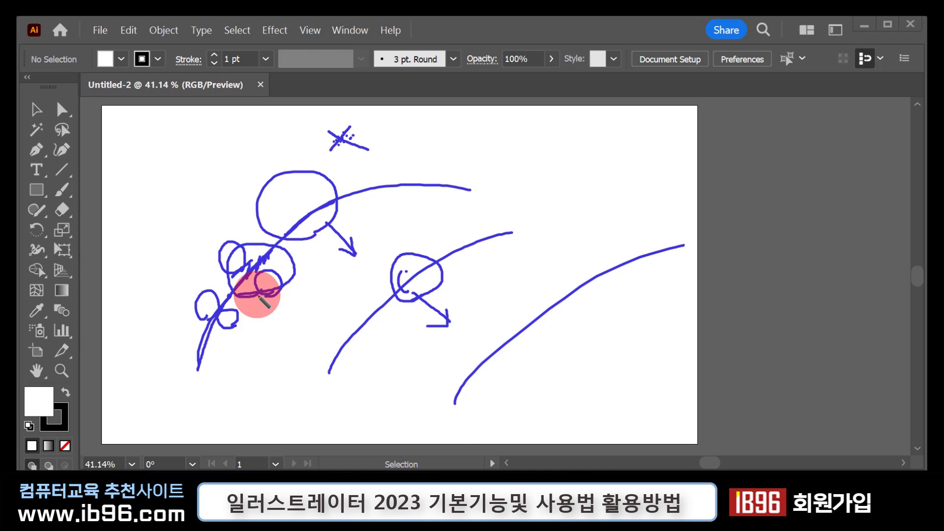
pyautogui.moveTo(259, 297); pyautogui.dragTo(259, 297)
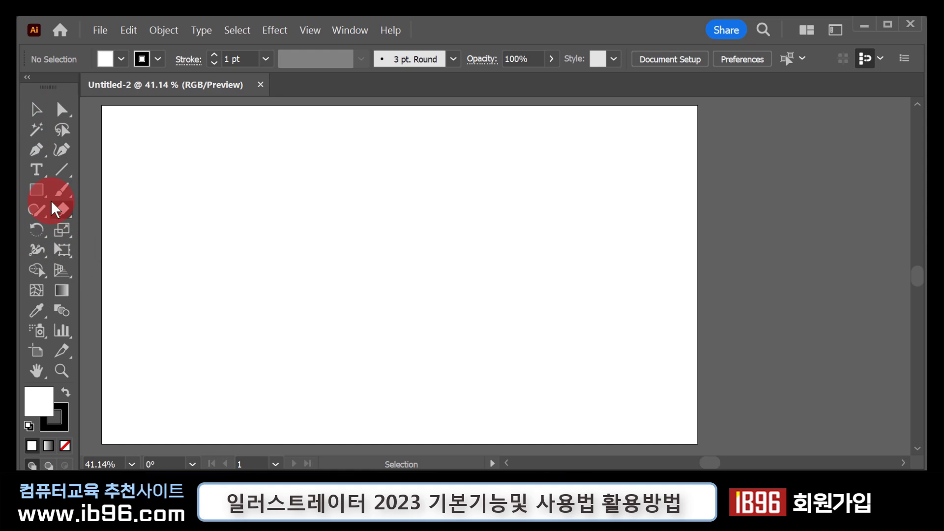
# Step: In the Illustrator document Untitled-2, draw a roughly square rectangle in the upper-left area of the empty artboard
pyautogui.click(38, 190)
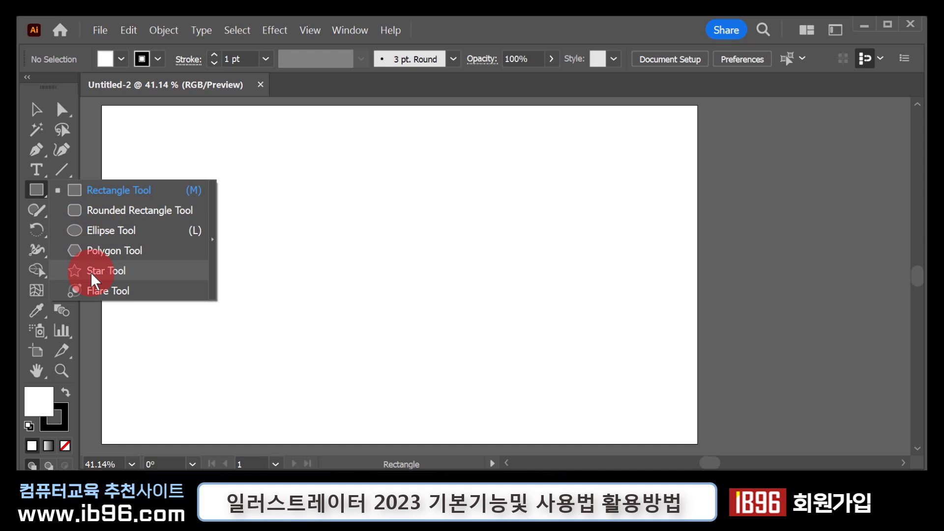
pyautogui.click(87, 190)
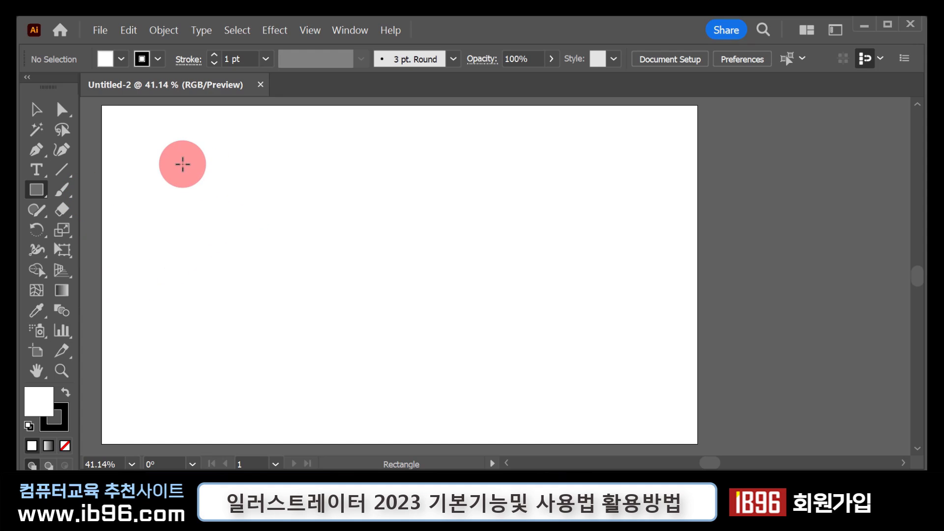
pyautogui.moveTo(182, 165); pyautogui.dragTo(333, 311)
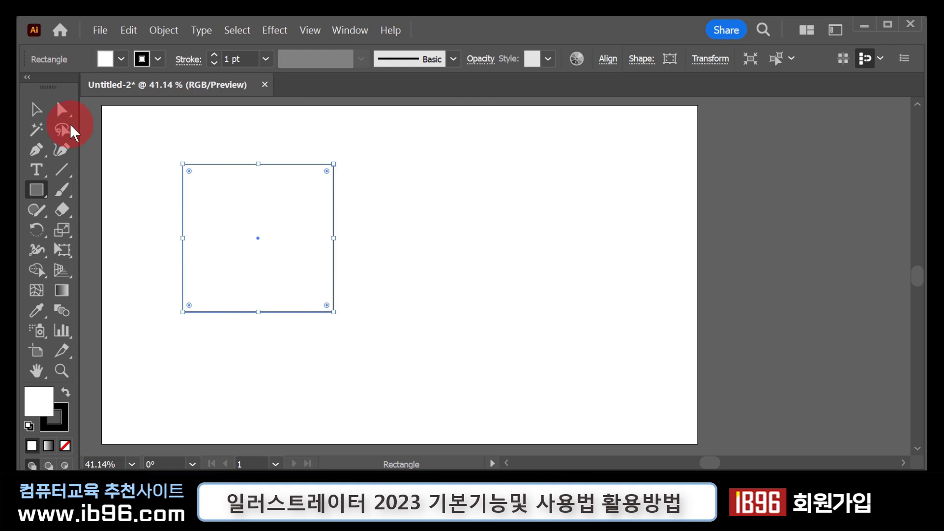
# Step: Try moving the rectangle around the artboard by its outline and delete it
pyautogui.click(34, 109)
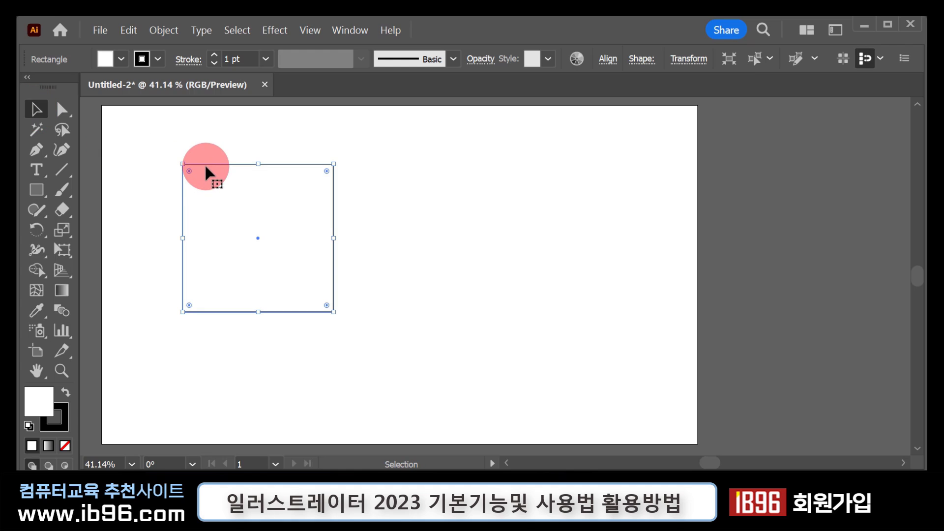
pyautogui.moveTo(207, 168)
pyautogui.mouseDown()
pyautogui.moveTo(382, 179)
pyautogui.moveTo(421, 213)
pyautogui.moveTo(204, 165)
pyautogui.mouseUp()
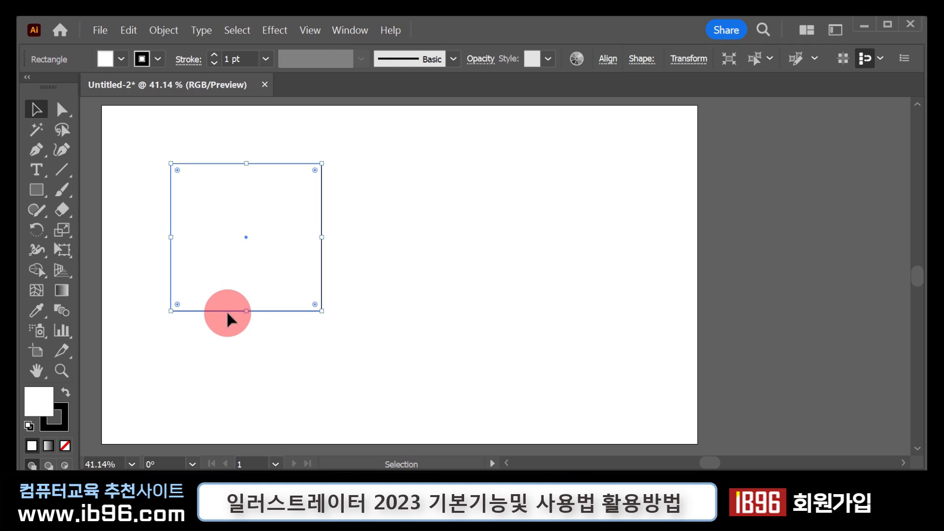
pyautogui.moveTo(223, 308); pyautogui.dragTo(444, 348)
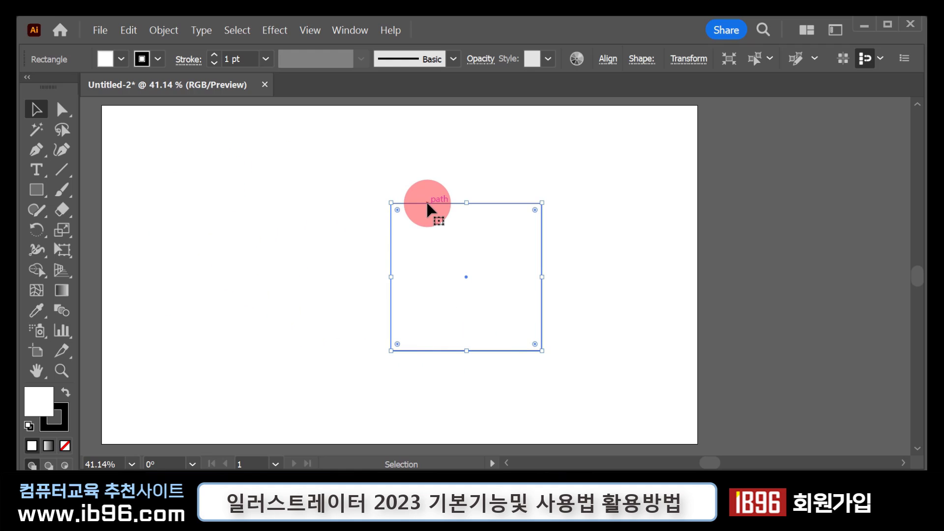
pyautogui.moveTo(427, 203); pyautogui.dragTo(218, 169)
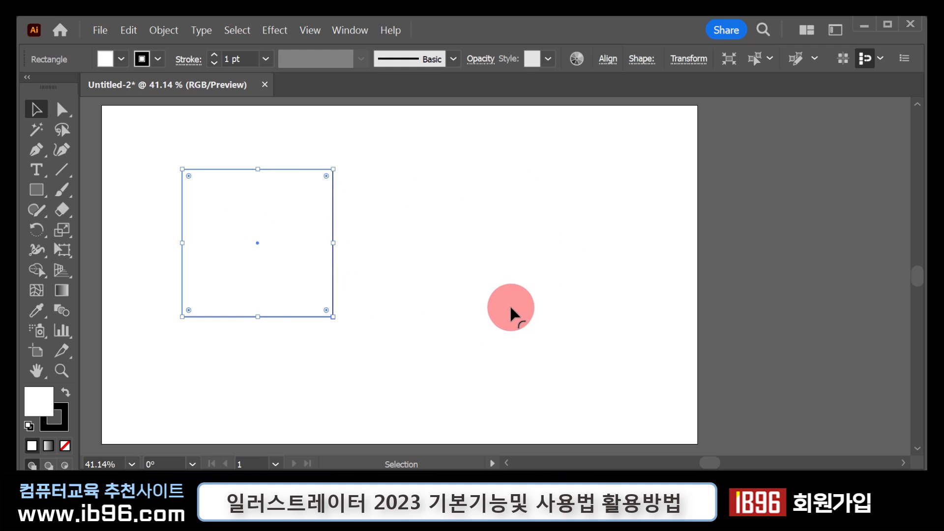
pyautogui.press('Delete')
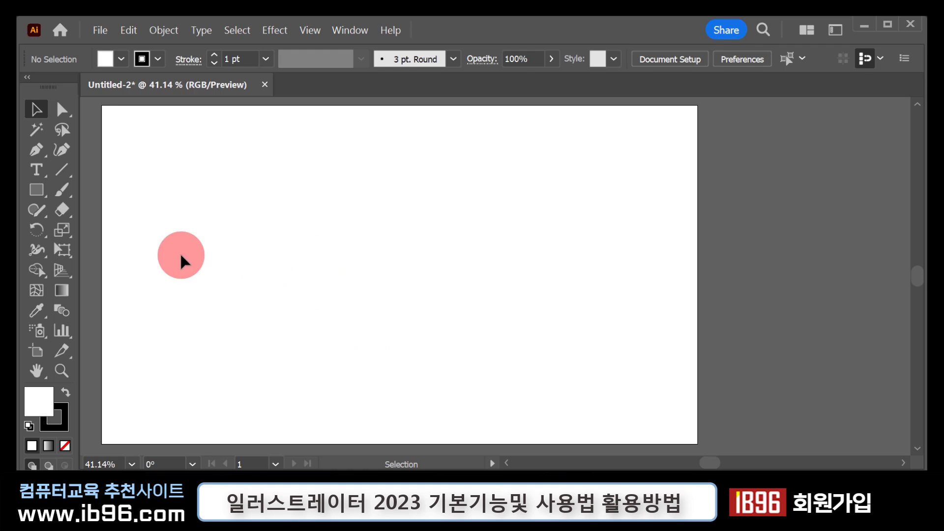
# Step: Detach the group of shape tools as a floating palette and place it in the artboard's upper-left corner
pyautogui.click(42, 195)
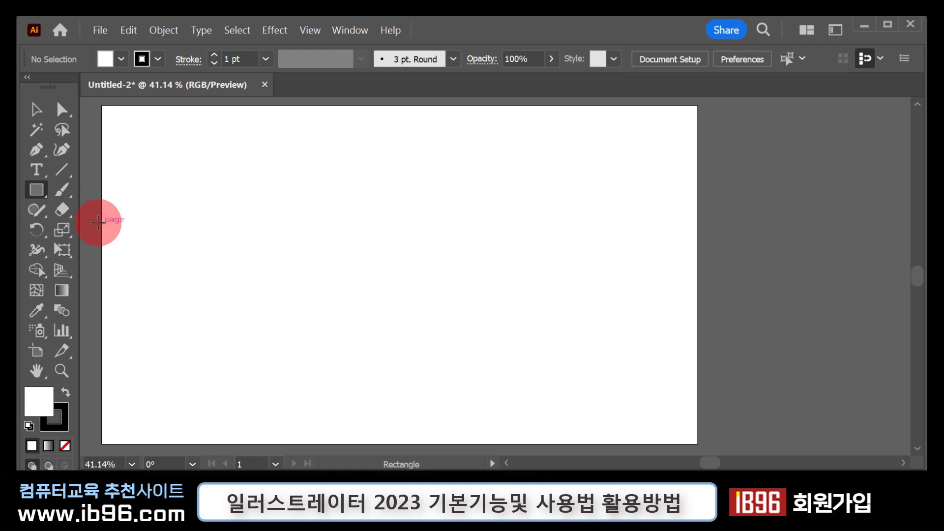
pyautogui.click(37, 189)
pyautogui.moveTo(37, 187); pyautogui.dragTo(212, 235)
pyautogui.moveTo(127, 205); pyautogui.dragTo(191, 118)
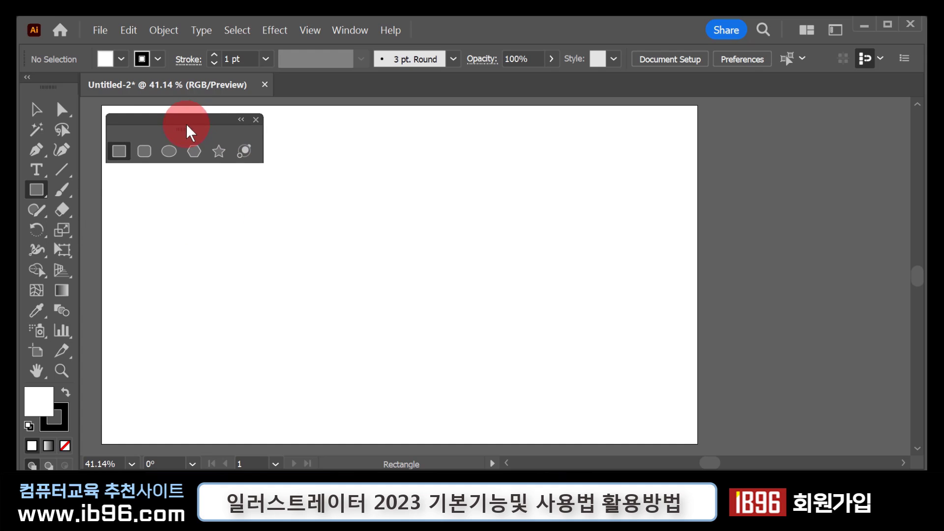
# Step: Draw a rounded rectangle below the floating shape palette and a slightly tall ellipse beside it
pyautogui.click(144, 150)
pyautogui.moveTo(167, 191); pyautogui.dragTo(266, 288)
pyautogui.click(172, 148)
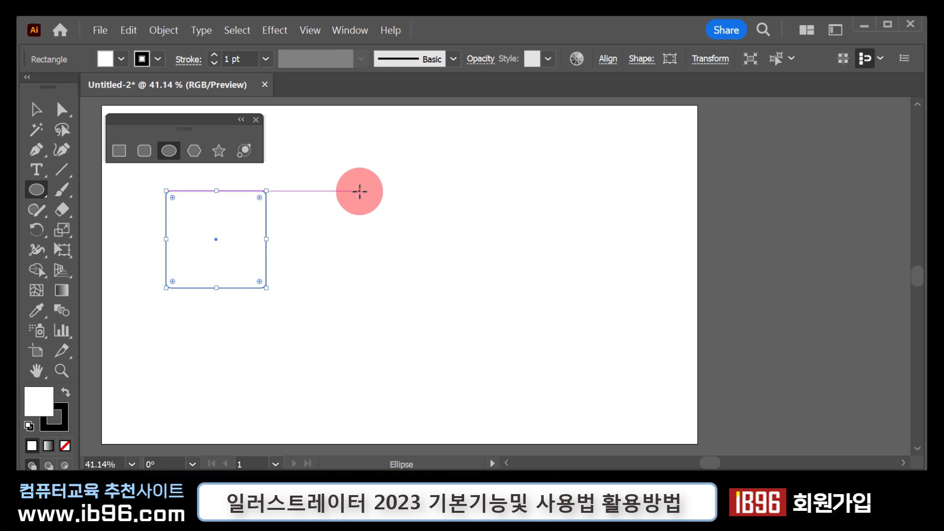
pyautogui.moveTo(359, 191); pyautogui.dragTo(452, 292)
# Step: Draw a tilted hexagon overlapping the rounded rectangle and a five-pointed star overlapping the ellipse
pyautogui.click(206, 150)
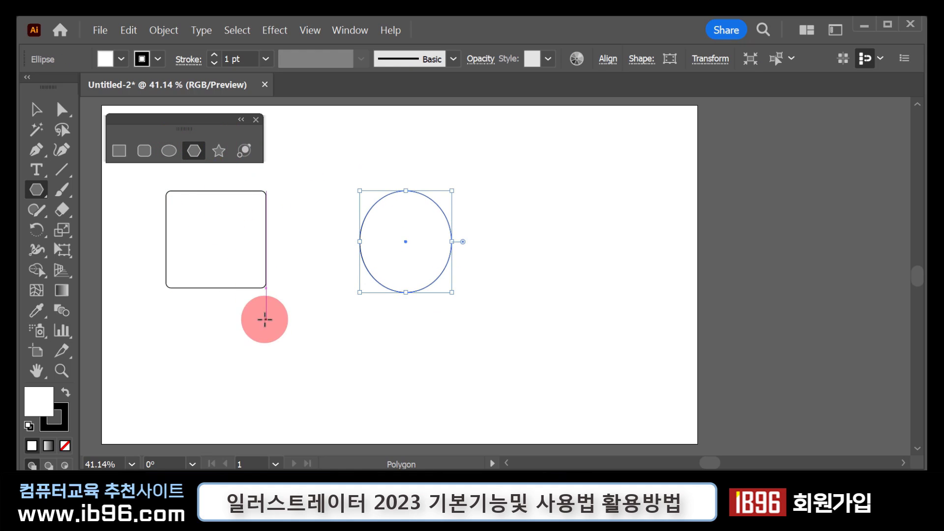
pyautogui.moveTo(263, 318); pyautogui.dragTo(320, 367)
pyautogui.click(219, 150)
pyautogui.moveTo(450, 275); pyautogui.dragTo(491, 317)
pyautogui.keyDown('ctrl'); pyautogui.click(448, 213); pyautogui.keyUp('ctrl')
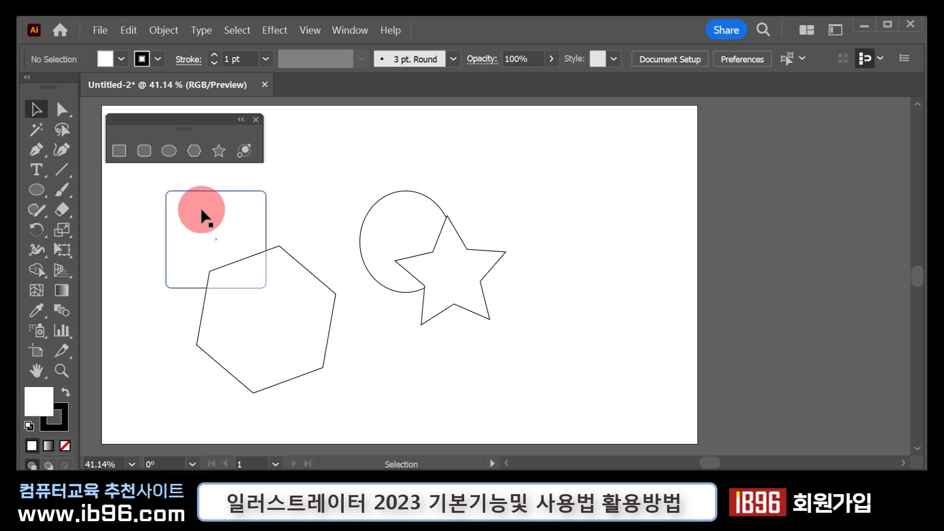
# Step: Delete the rounded rectangle, ellipse, hexagon and star together
pyautogui.moveTo(145, 172); pyautogui.dragTo(535, 406)
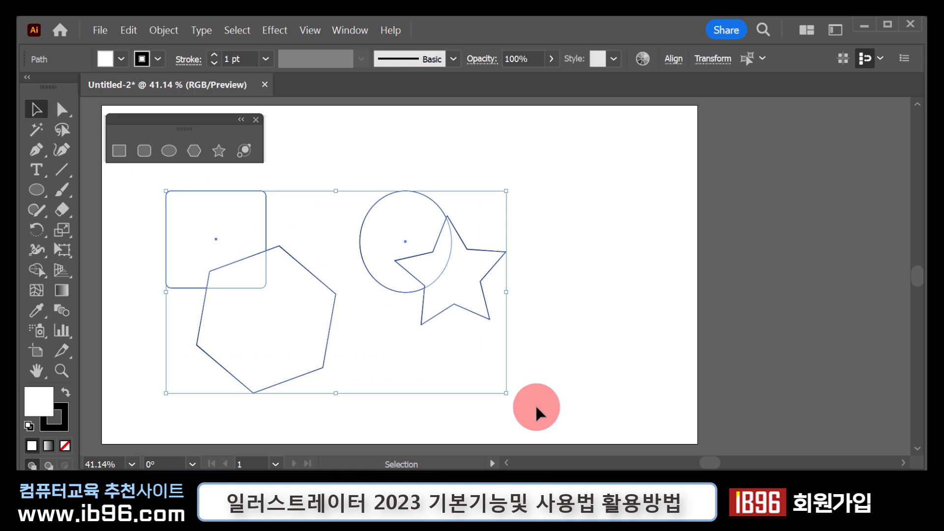
pyautogui.press('Delete')
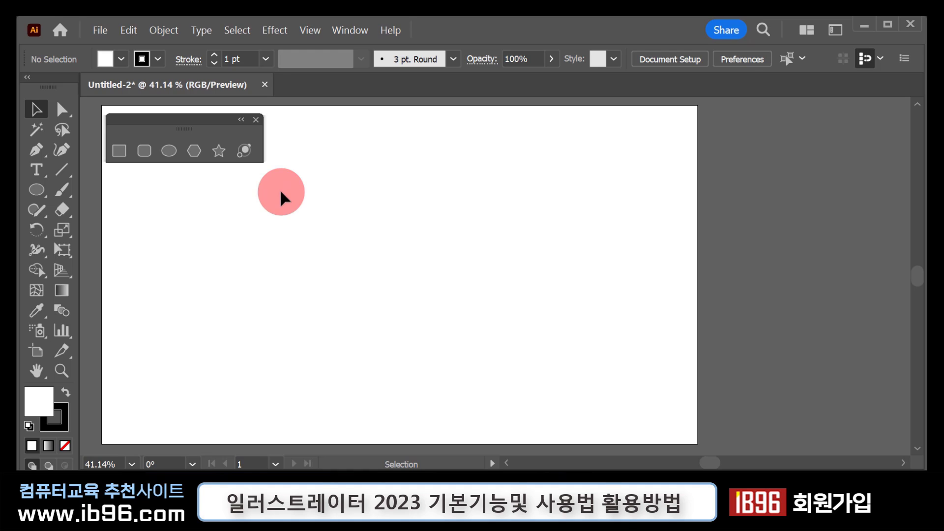
# Step: Draw a plain rectangle about 289 px wide and 240 px high near the artboard's upper middle
pyautogui.click(118, 151)
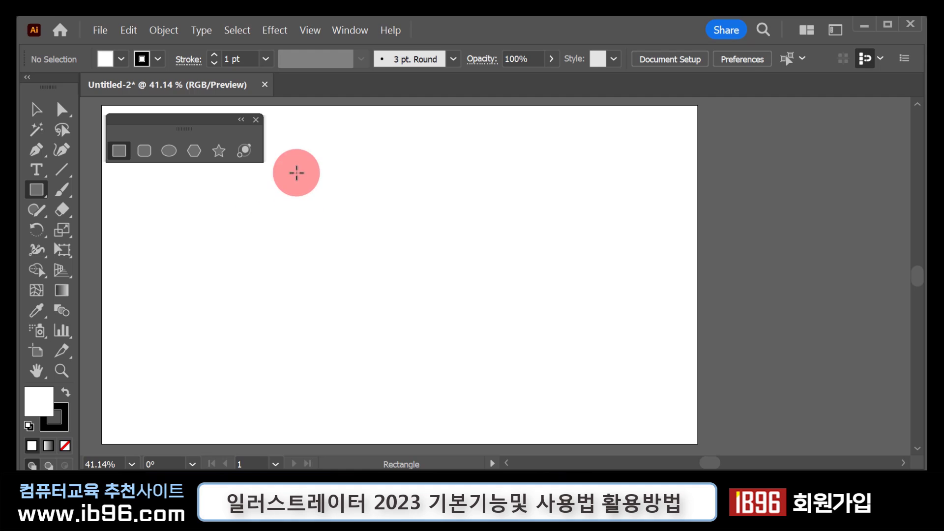
pyautogui.moveTo(294, 166); pyautogui.dragTo(420, 271)
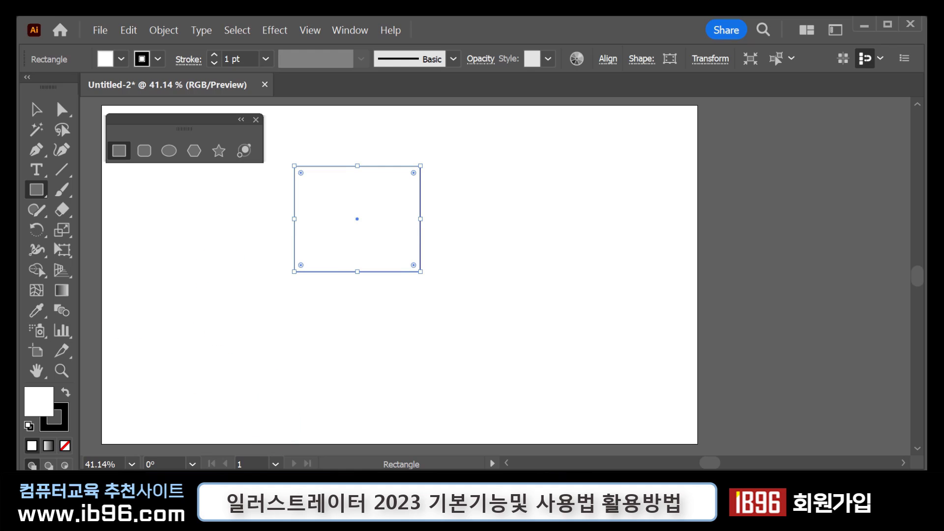
# Step: Create a rectangle exactly 10 mm wide and 20 mm high below and left of the existing one, and delete both rectangles
pyautogui.click(256, 315)
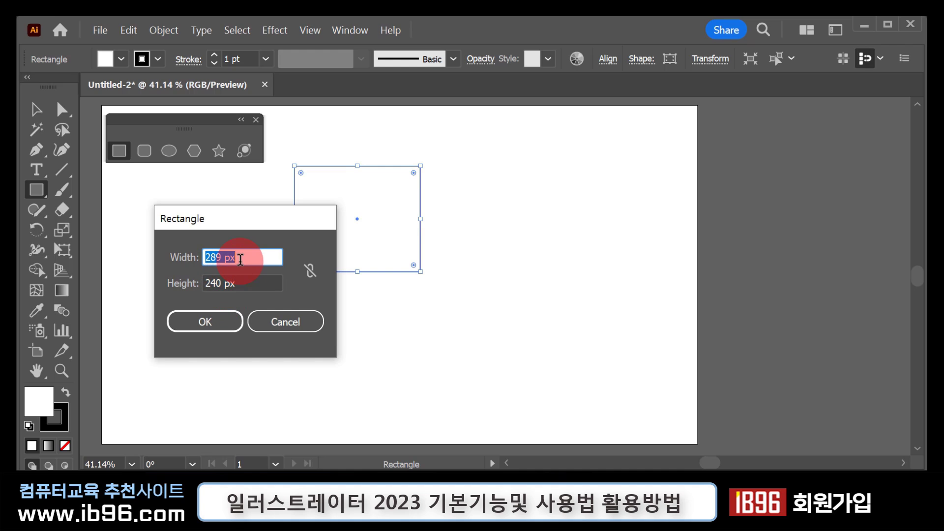
pyautogui.click(253, 281)
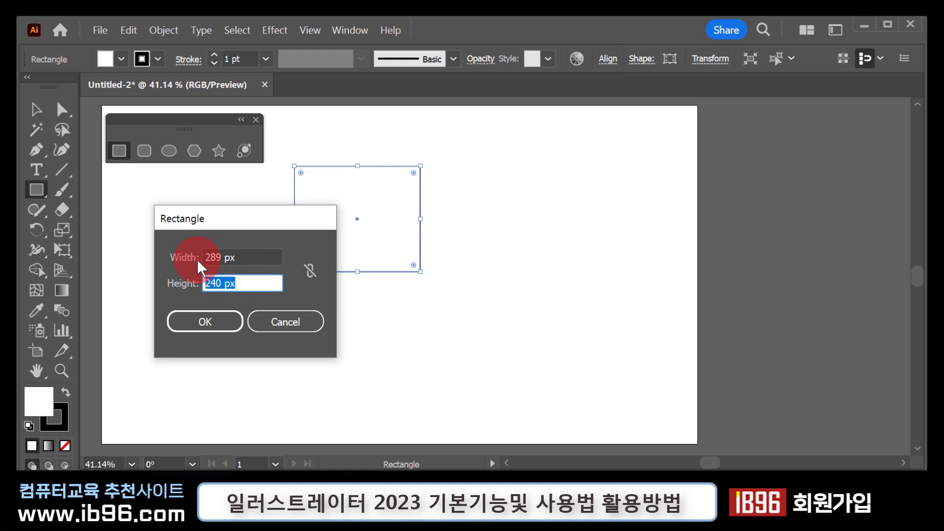
pyautogui.click(228, 257)
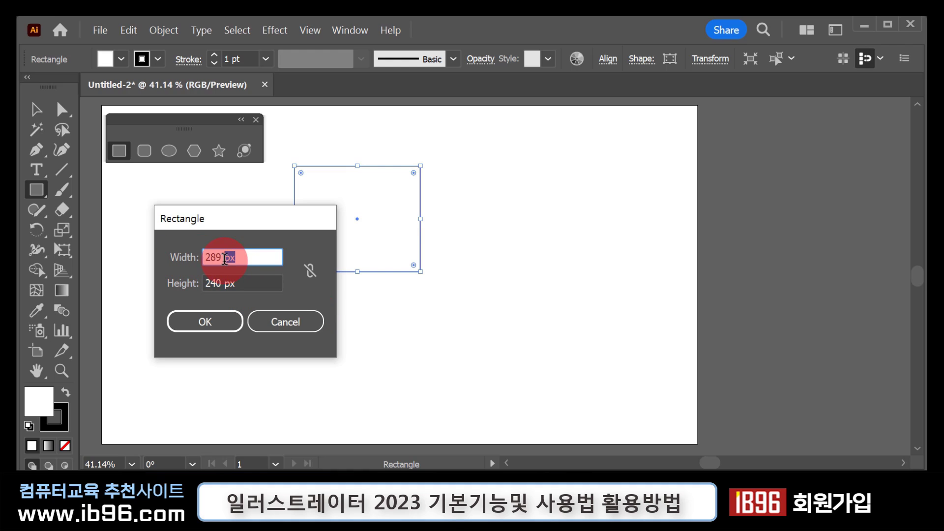
pyautogui.click(234, 286)
pyautogui.moveTo(236, 284); pyautogui.dragTo(222, 284)
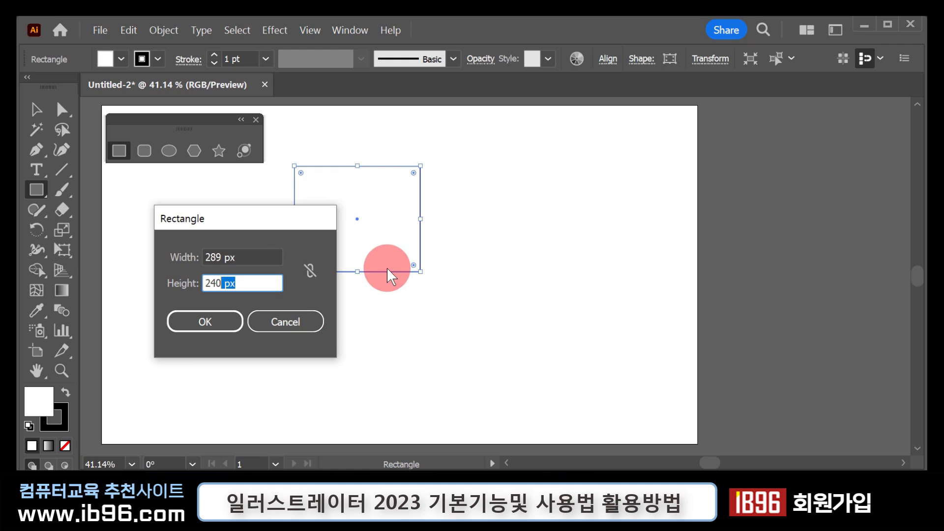
pyautogui.click(315, 331)
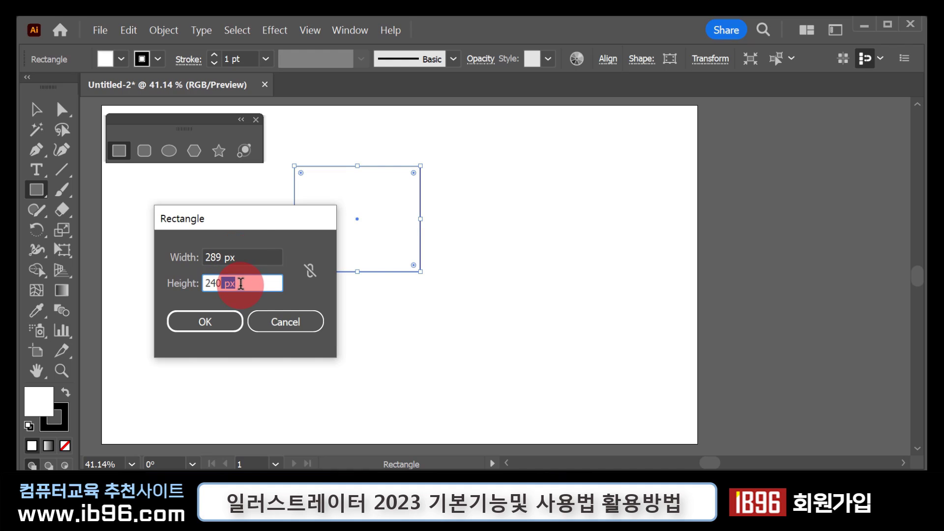
pyautogui.moveTo(266, 257); pyautogui.dragTo(173, 255)
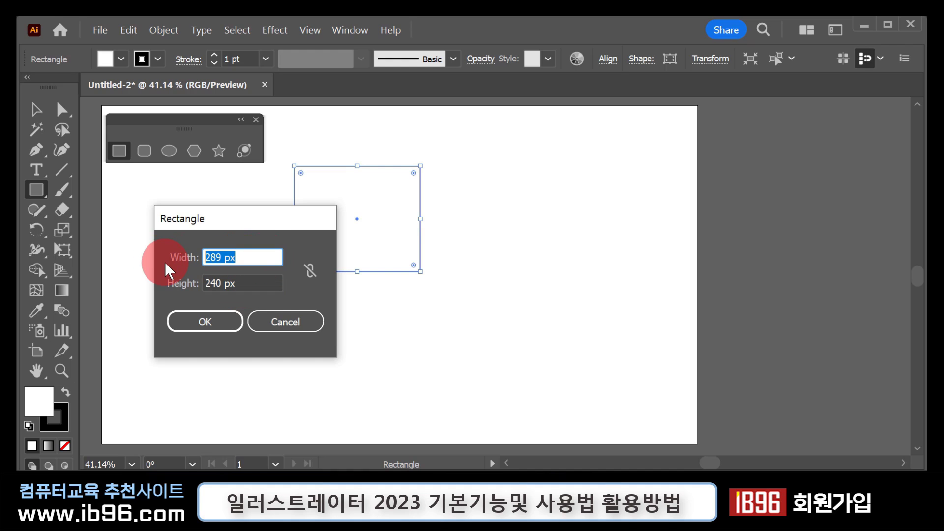
pyautogui.write('10mm')
pyautogui.moveTo(255, 282); pyautogui.dragTo(185, 274)
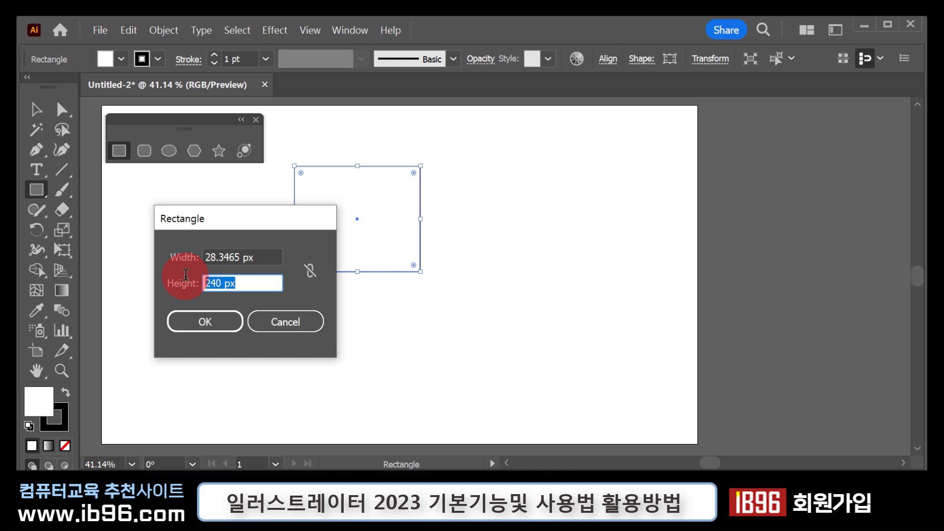
pyautogui.write('20mm')
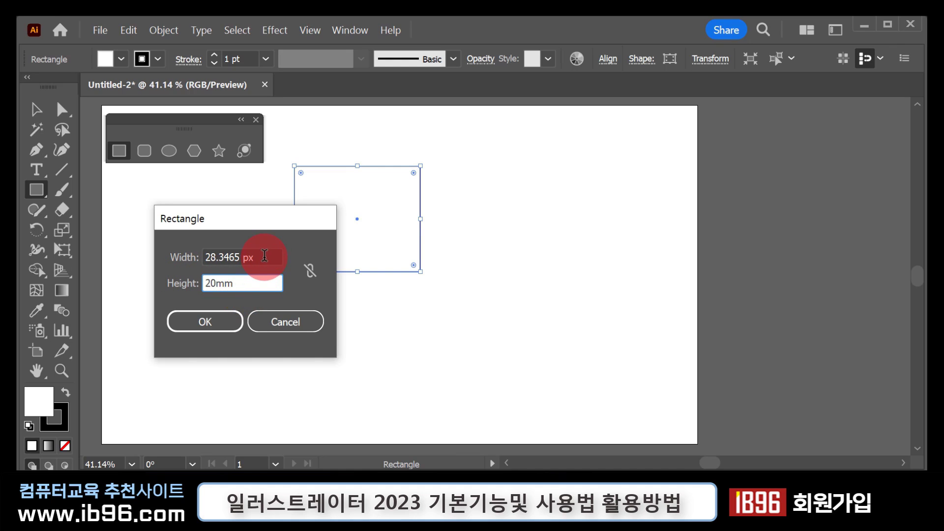
pyautogui.click(221, 322)
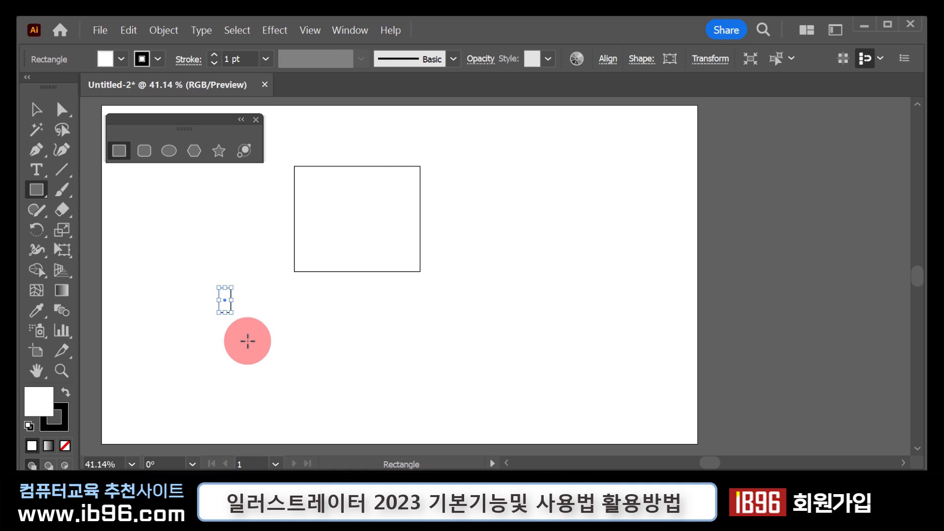
pyautogui.click(36, 110)
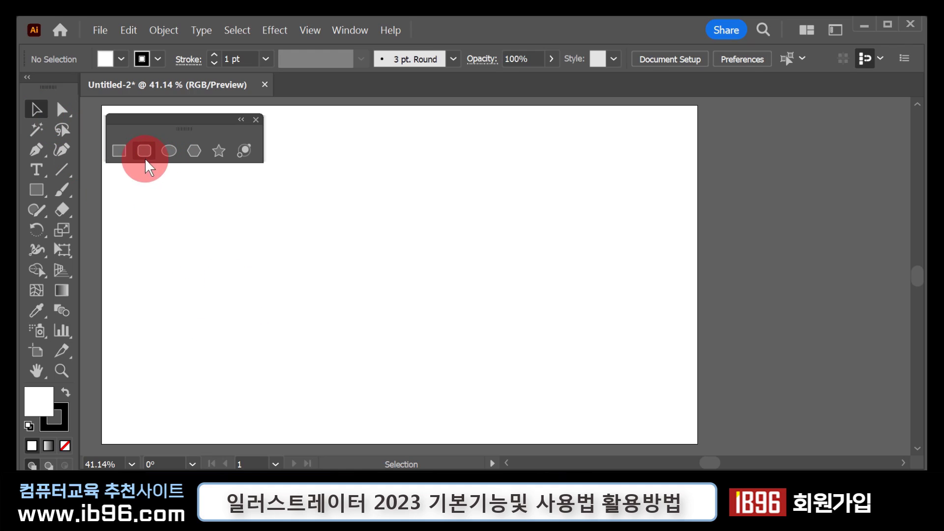
# Step: Create a circle with the Ellipse tool, 300 px wide and 300 px high, on the artboard's left half, and delete it
pyautogui.click(169, 151)
pyautogui.click(275, 270)
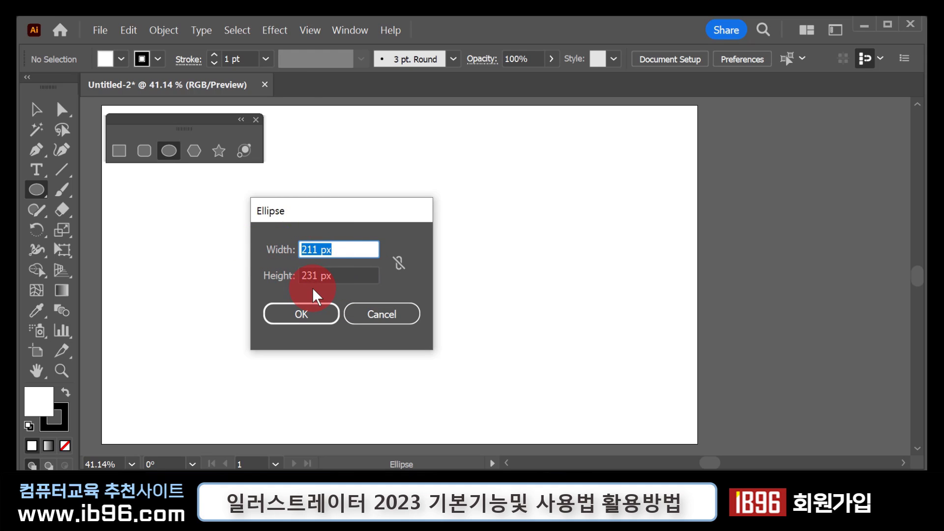
pyautogui.write('300')
pyautogui.press('Tab')
pyautogui.write('300')
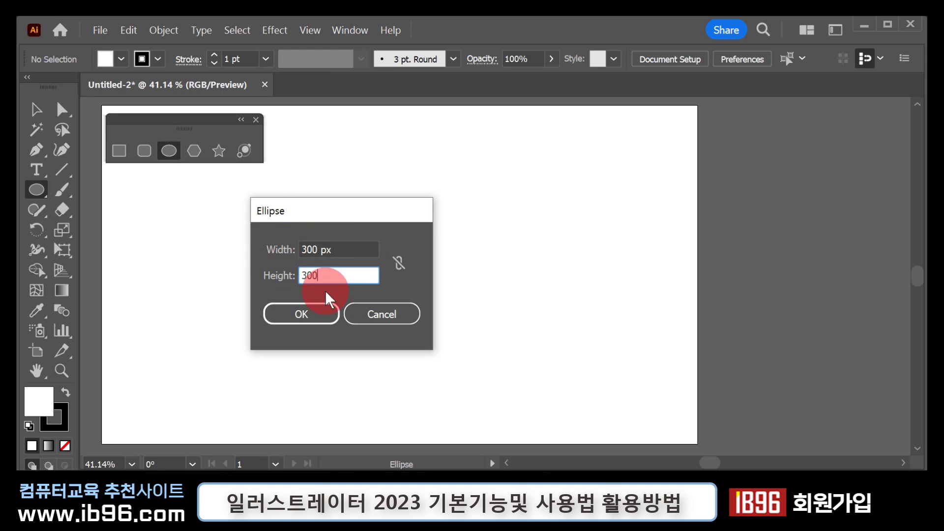
pyautogui.click(320, 316)
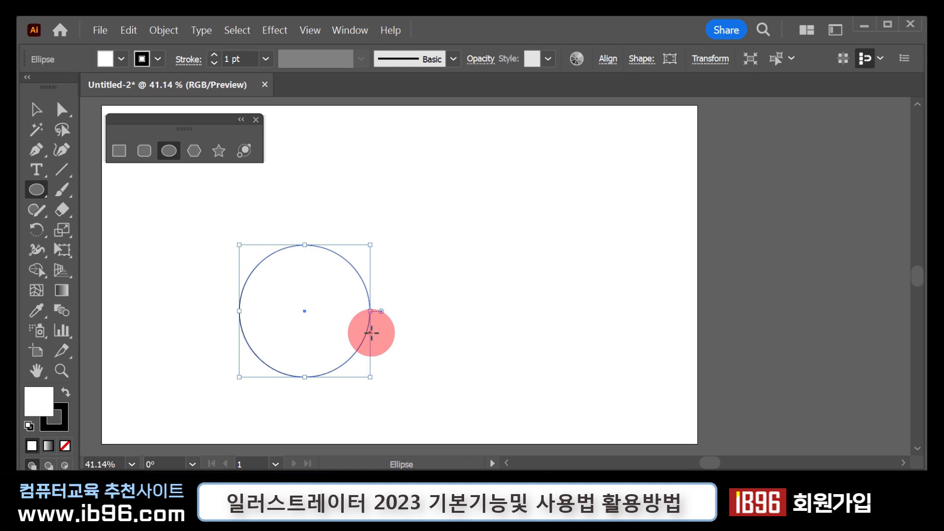
pyautogui.press('Delete')
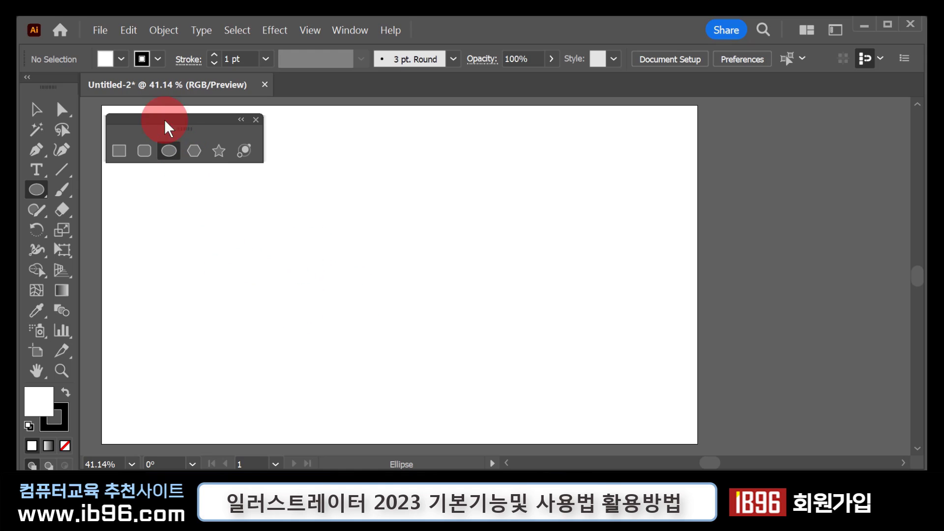
# Step: Examine the general measurement unit choices in the Units preferences and leave without applying a change
pyautogui.click(128, 30)
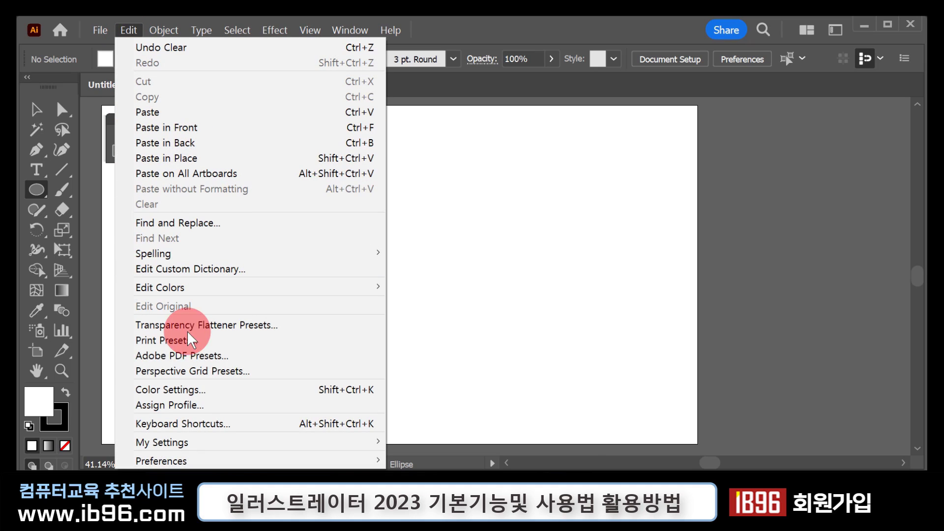
pyautogui.moveTo(211, 462)
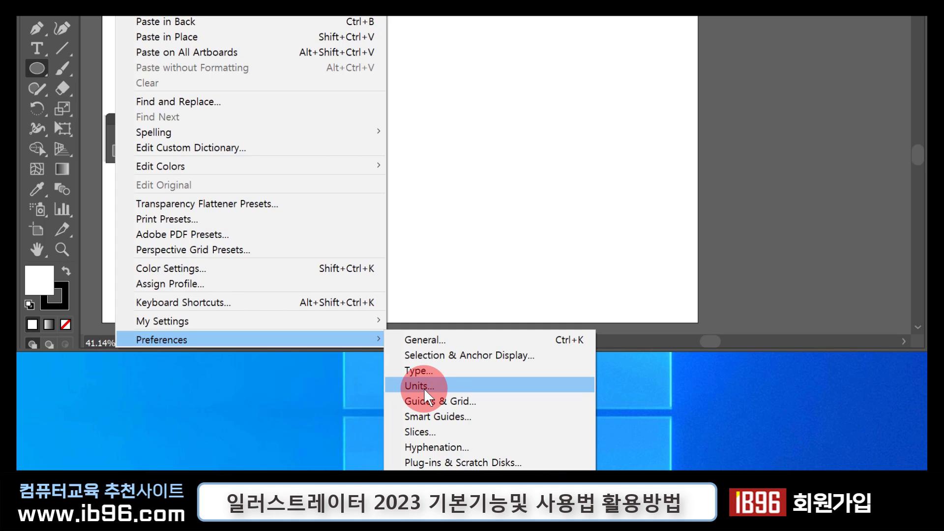
pyautogui.click(420, 386)
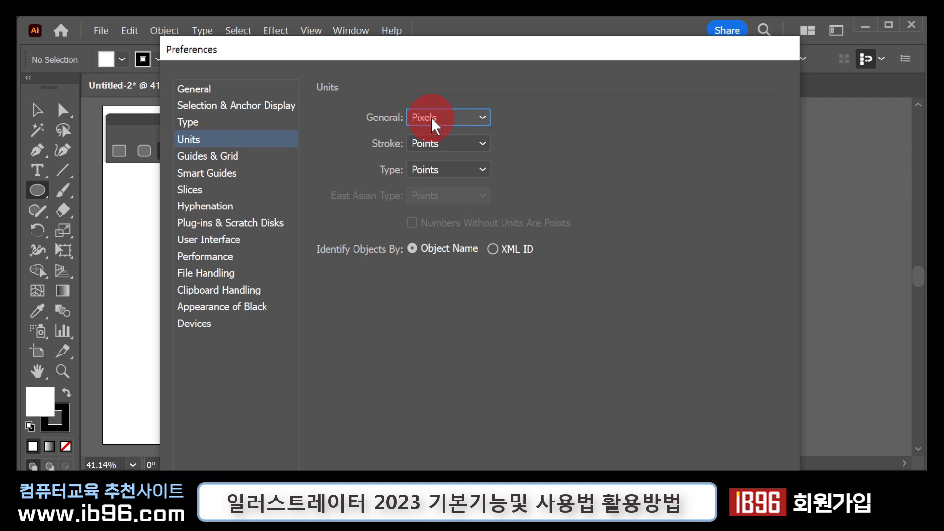
pyautogui.click(478, 120)
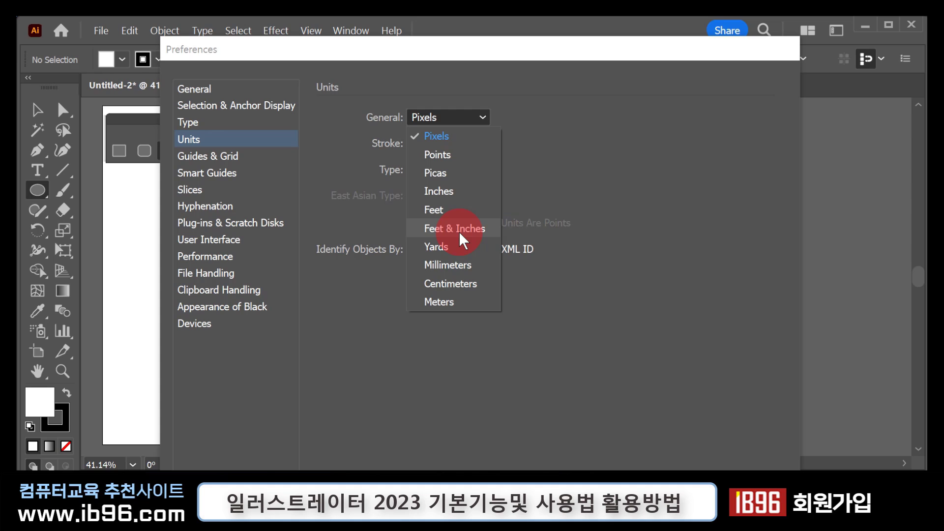
pyautogui.click(466, 285)
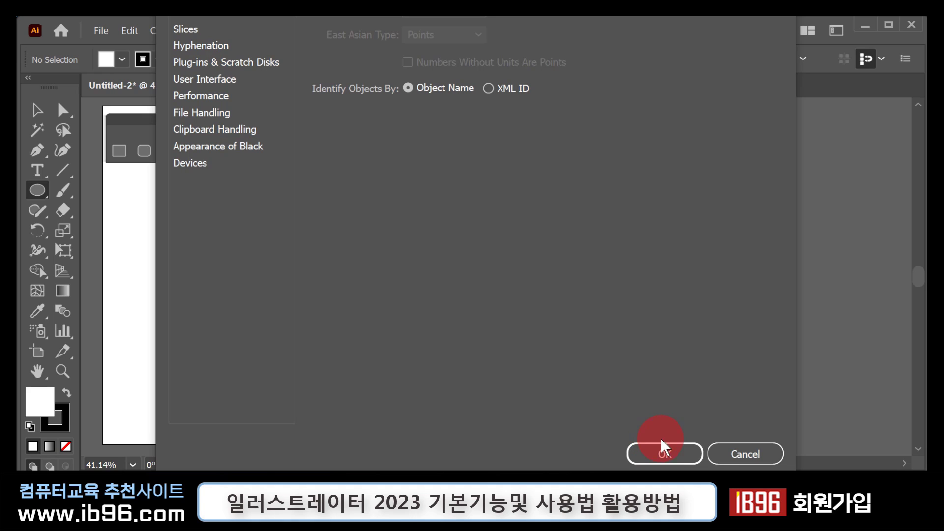
pyautogui.click(740, 459)
# Step: Examine the exact-size settings of the Rounded Rectangle and Polygon tools, including corner radius and number of sides, without creating a shape
pyautogui.click(144, 151)
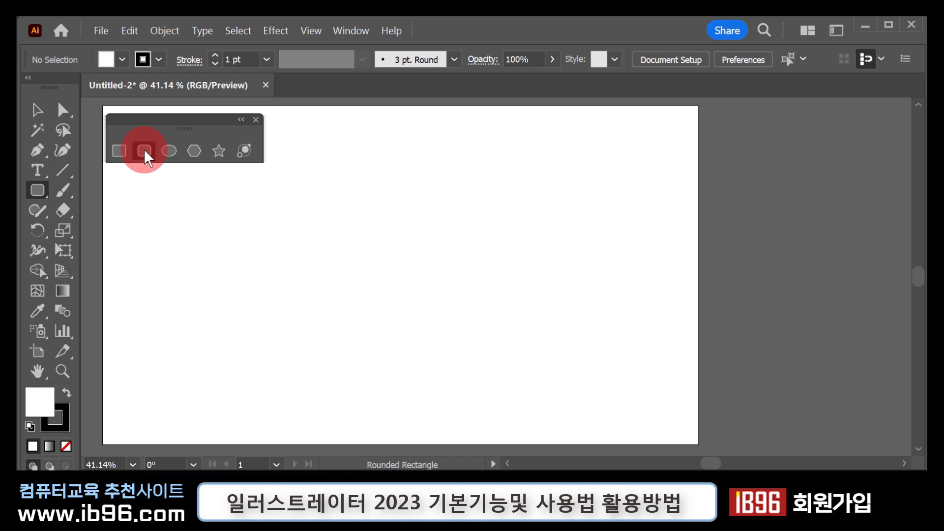
pyautogui.click(315, 226)
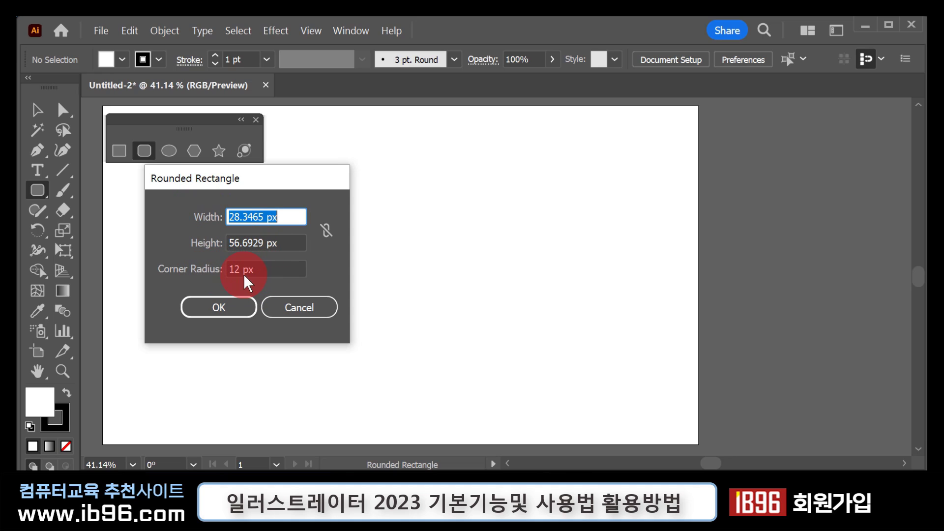
pyautogui.click(295, 307)
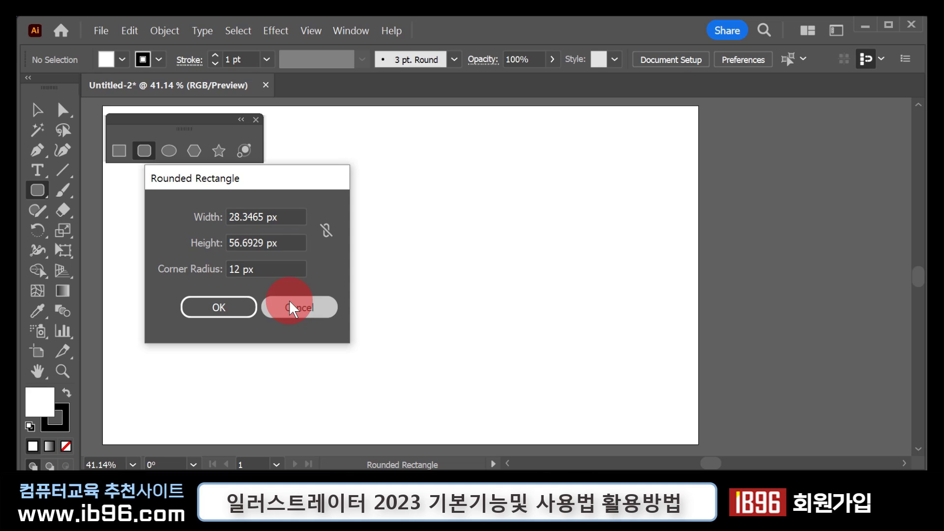
pyautogui.click(194, 151)
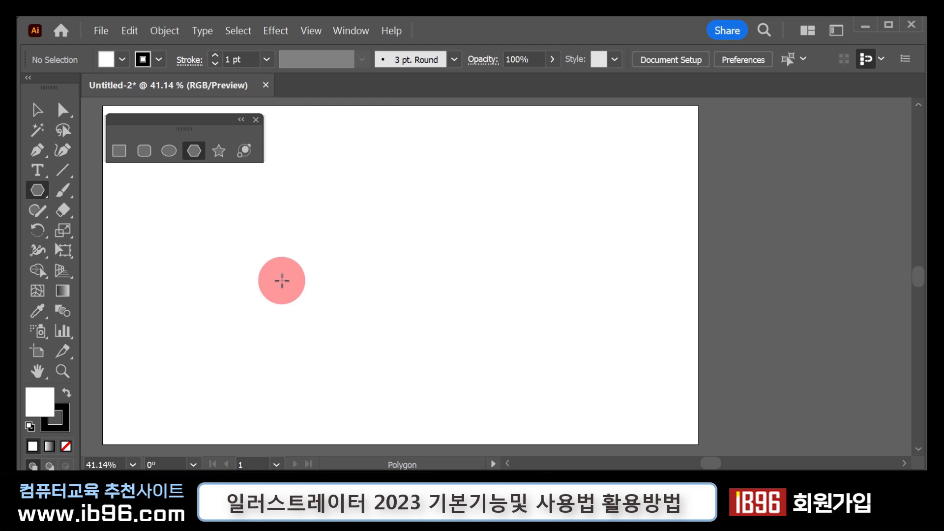
pyautogui.click(281, 236)
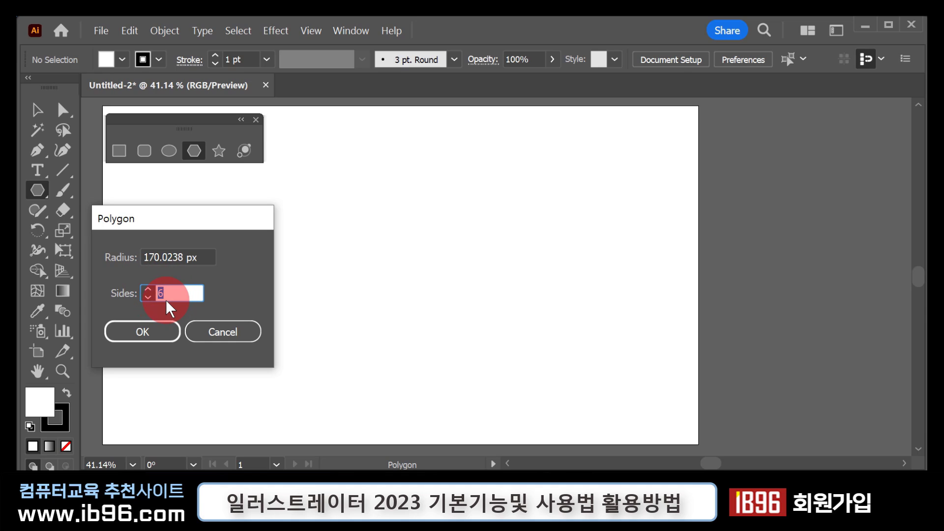
pyautogui.click(217, 331)
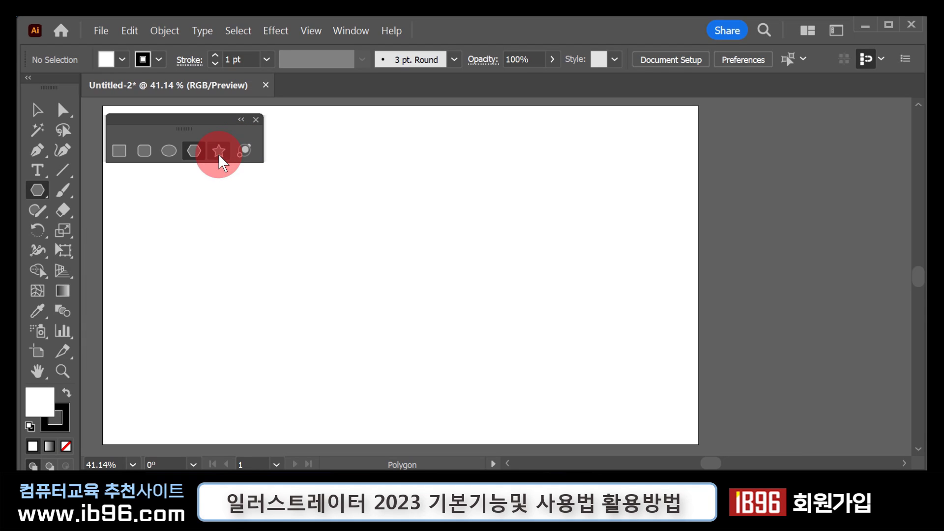
# Step: Create a star with 10 points on the artboard's upper left area, and delete it
pyautogui.click(280, 222)
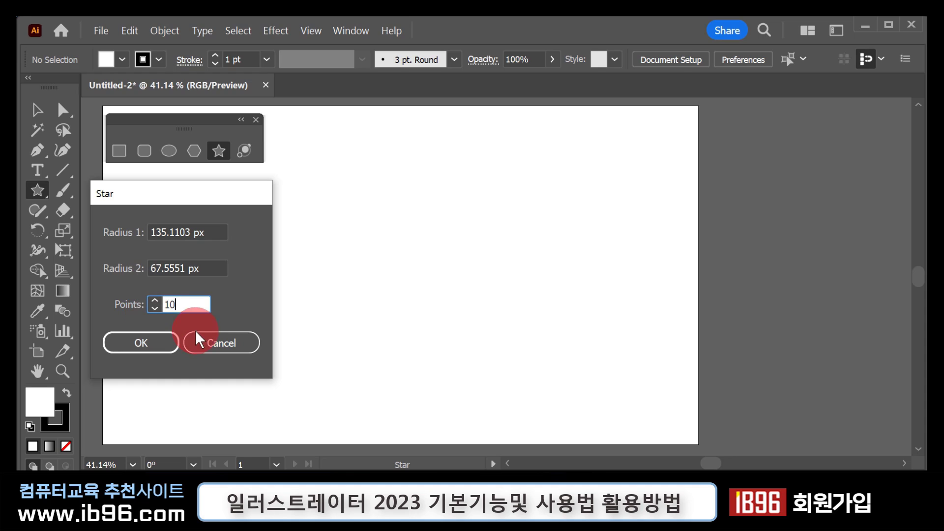
pyautogui.click(156, 343)
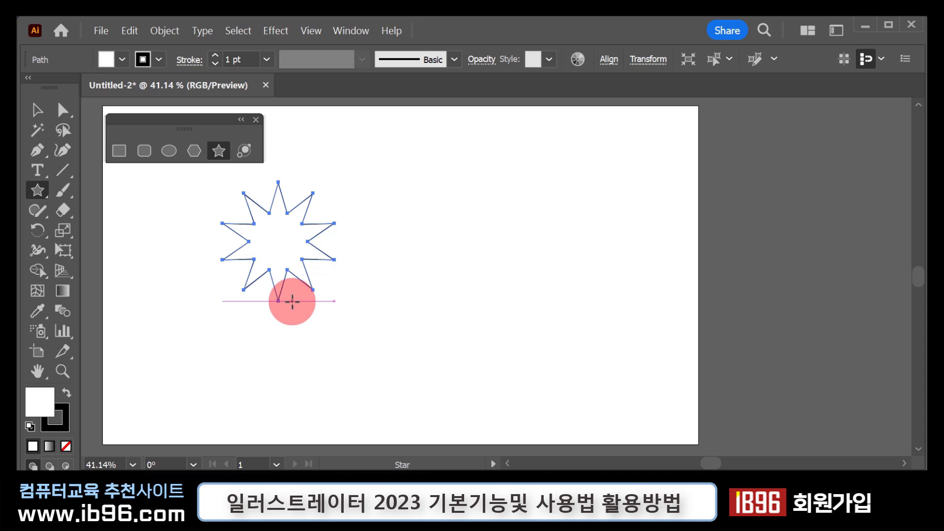
pyautogui.press('Delete')
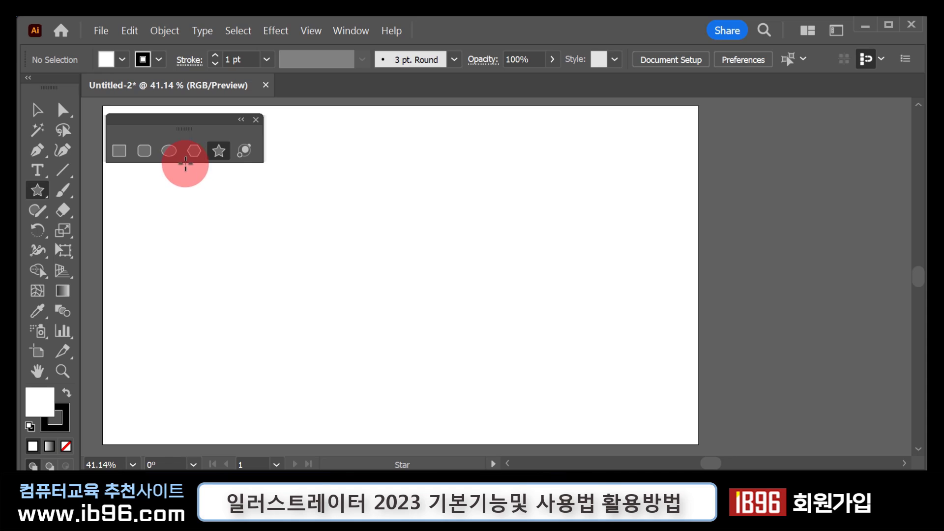
# Step: Draw a closed, irregular eight-cornered path of straight segments with the Pen tool, spanning the artboard's left and centre, ending at the starting anchor
pyautogui.click(256, 119)
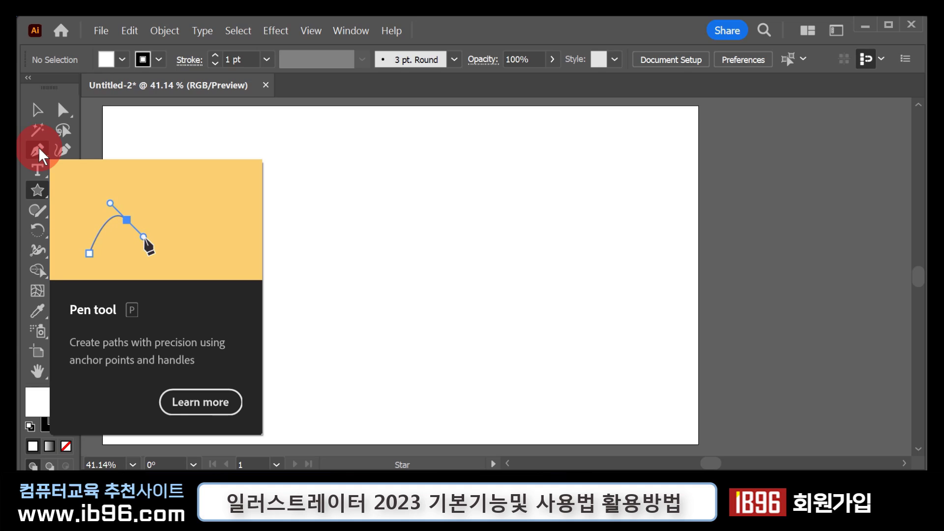
pyautogui.click(39, 149)
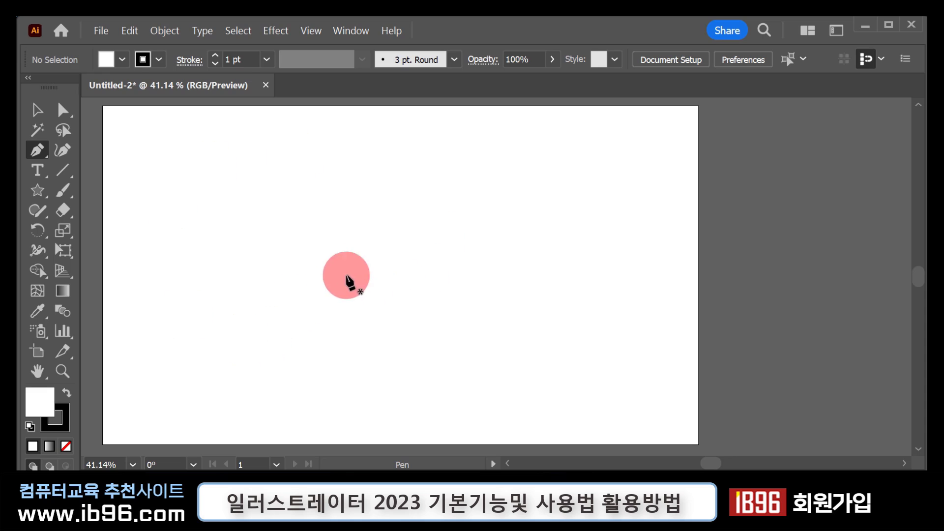
pyautogui.click(201, 240)
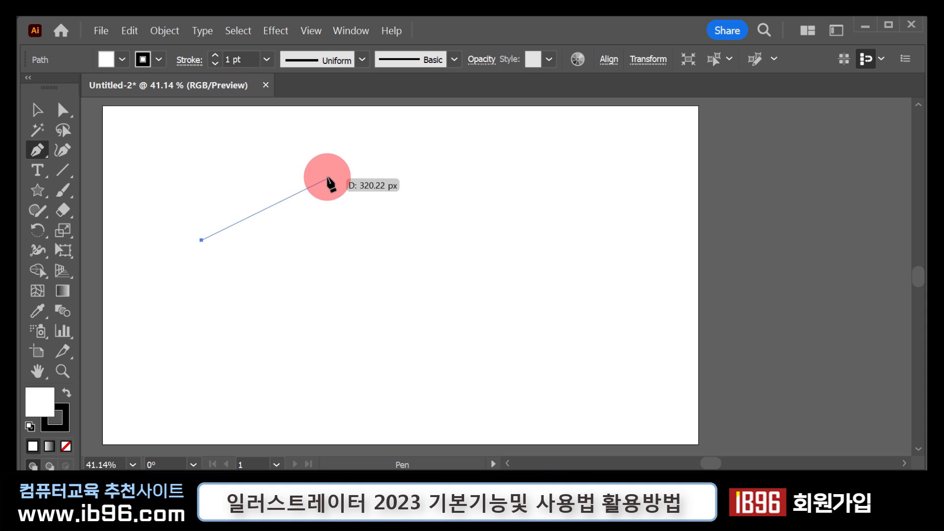
pyautogui.click(311, 166)
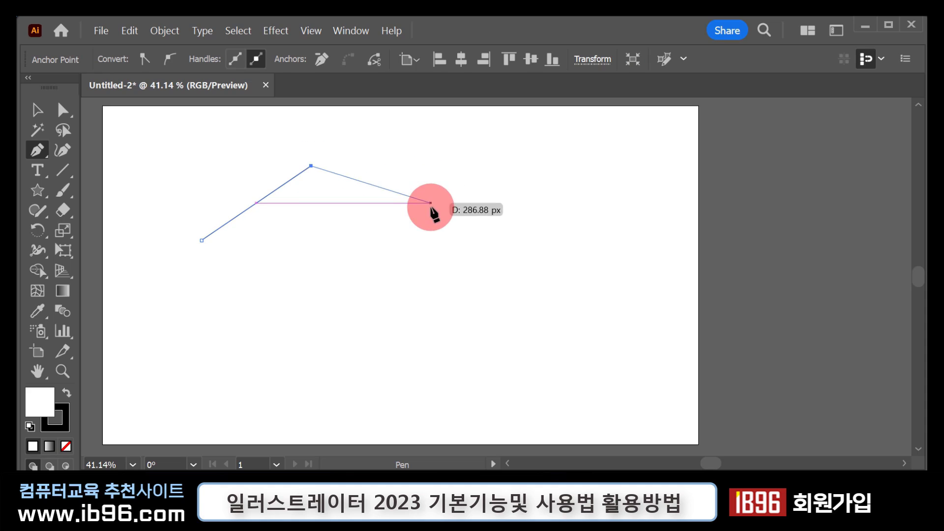
pyautogui.click(375, 265)
pyautogui.click(475, 197)
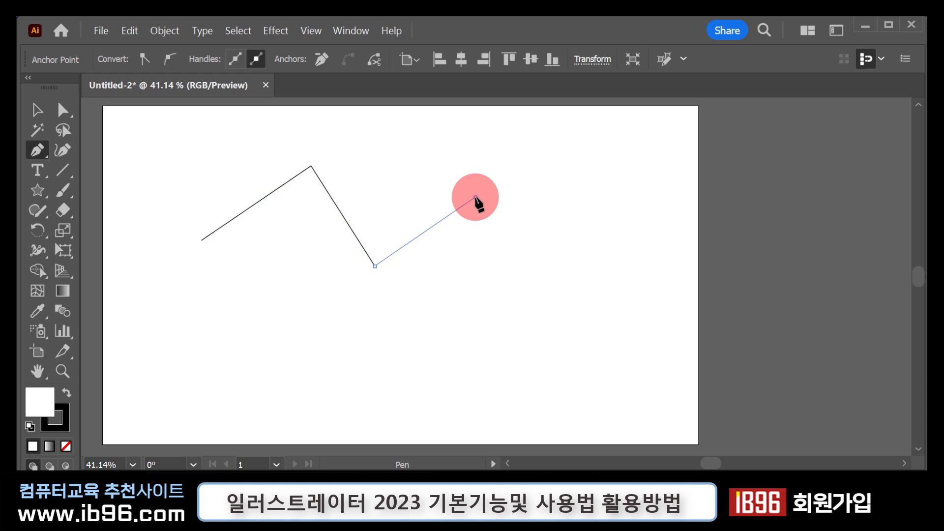
pyautogui.click(520, 347)
pyautogui.click(348, 379)
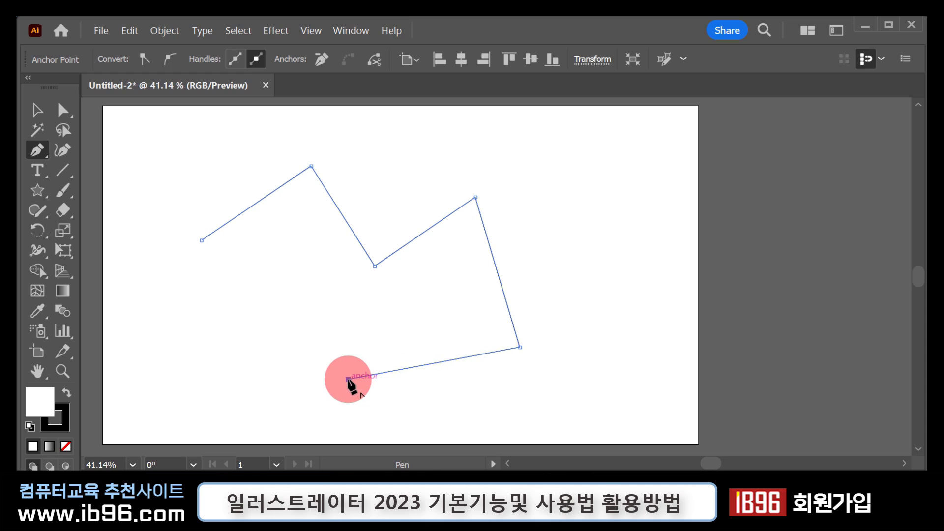
pyautogui.moveTo(360, 235); pyautogui.dragTo(364, 222)
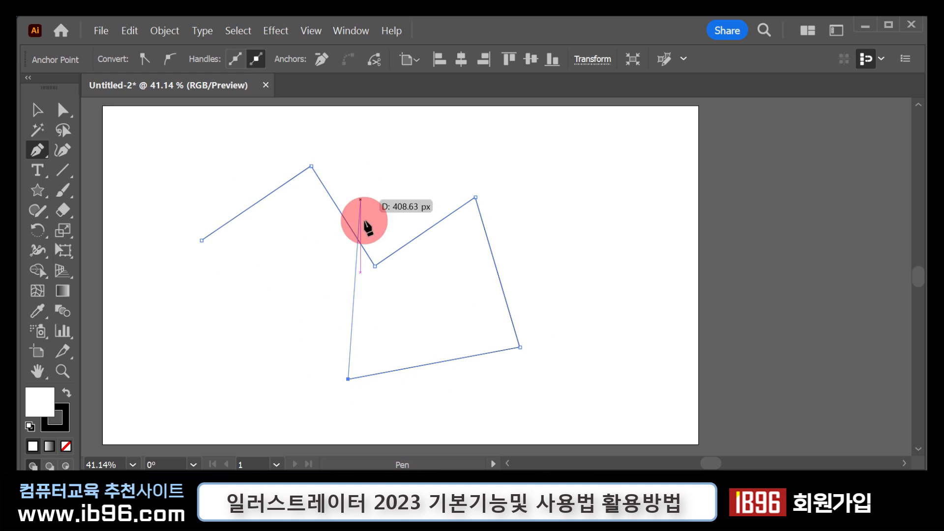
pyautogui.hotkey('ctrl', 'z')
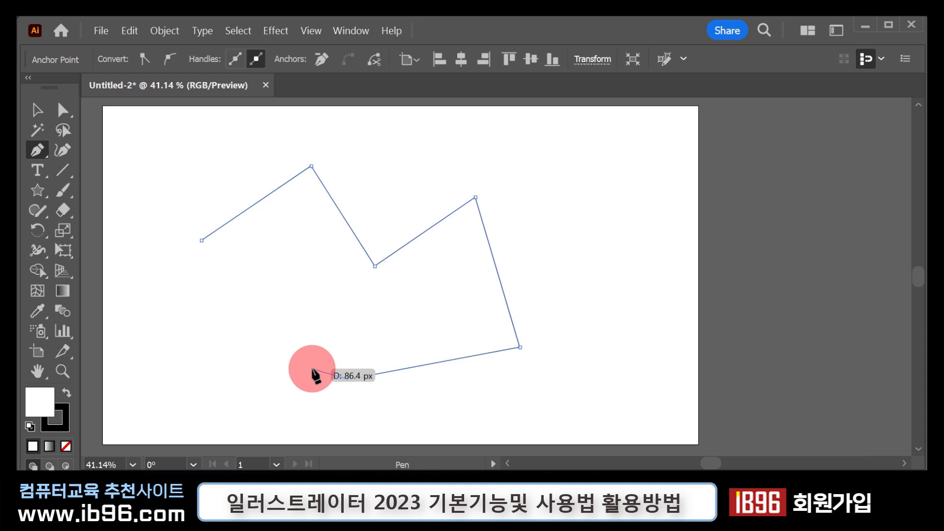
pyautogui.click(185, 352)
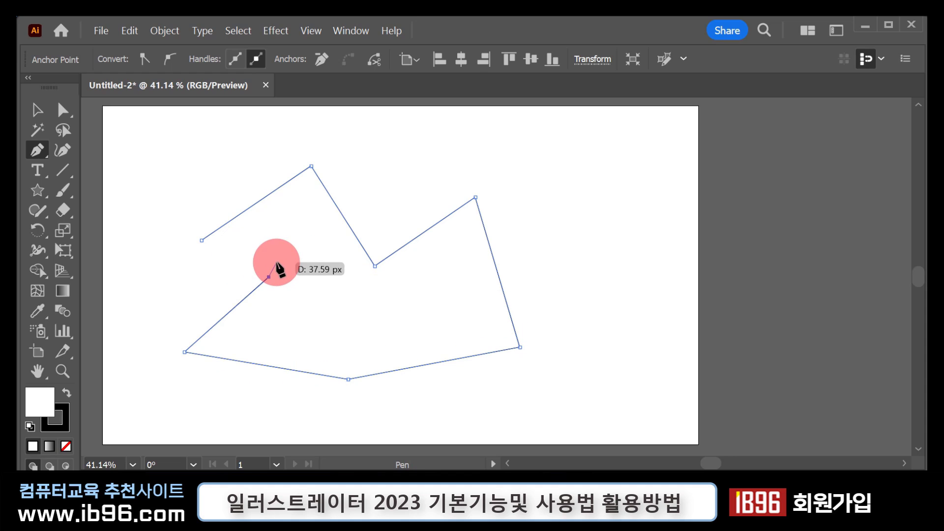
pyautogui.click(202, 241)
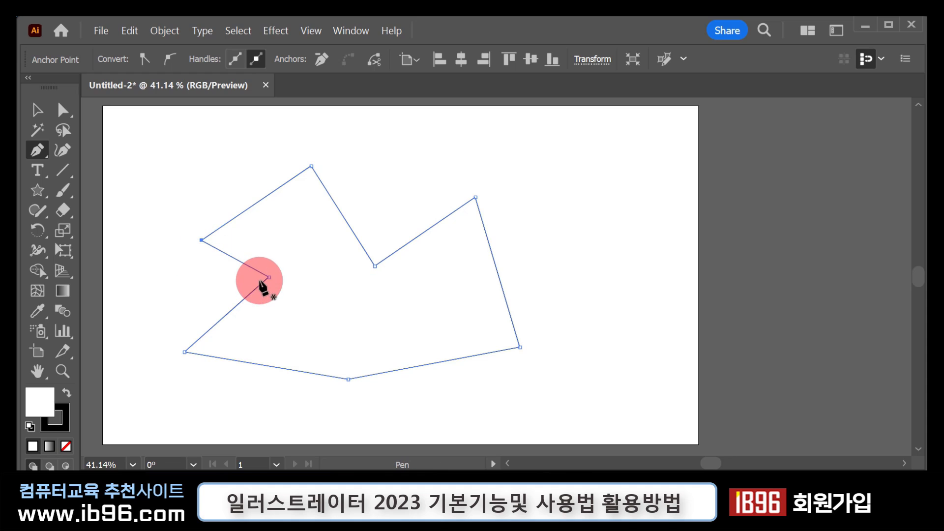
# Step: Move the closed straight-sided path slightly up and to the left on the artboard, and delete it
pyautogui.click(37, 109)
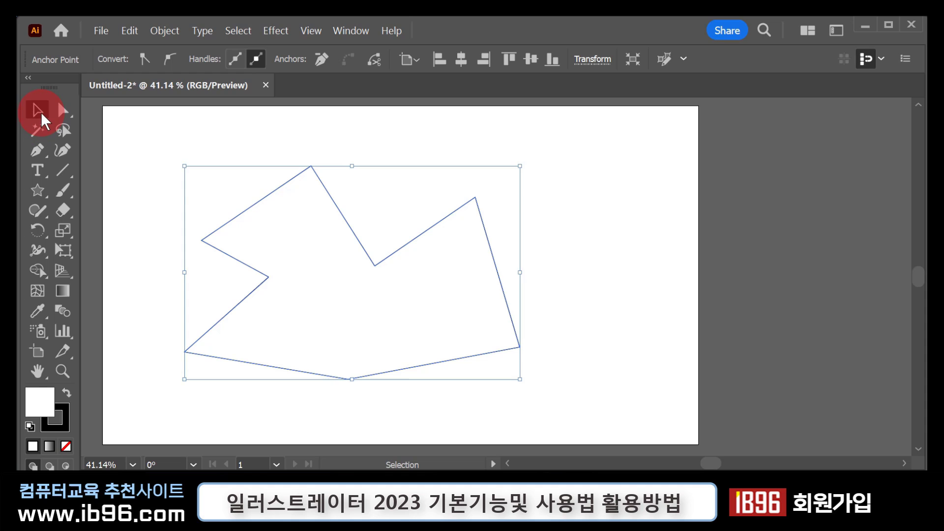
pyautogui.moveTo(259, 201); pyautogui.dragTo(222, 181)
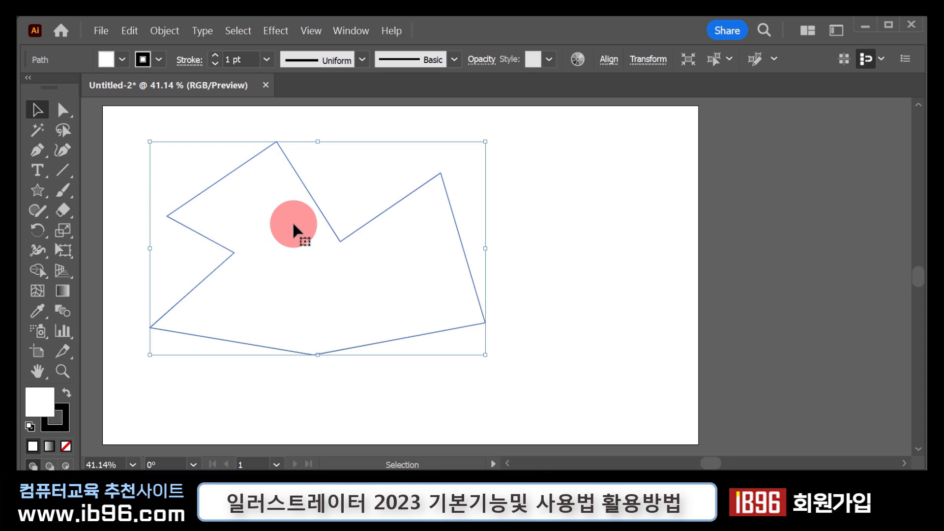
pyautogui.press('Delete')
# Step: Start a Pen path with an upward-arching curve between two anchors about 263 px apart, pulling the second anchor's handles down to the right
pyautogui.click(38, 150)
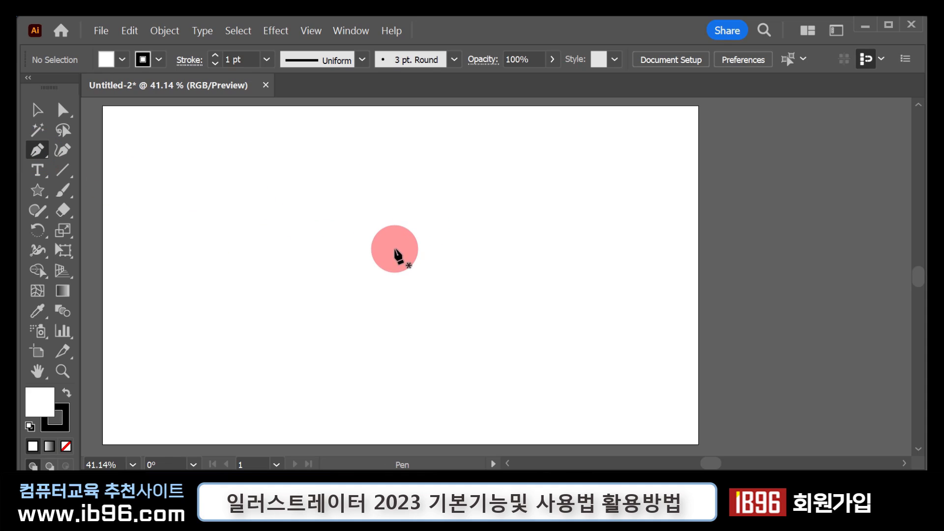
pyautogui.click(180, 255)
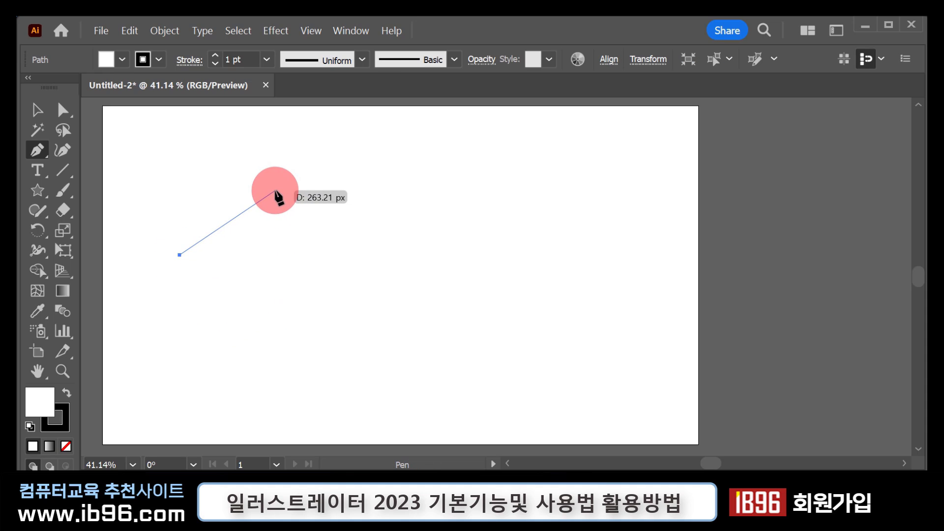
pyautogui.click(275, 190)
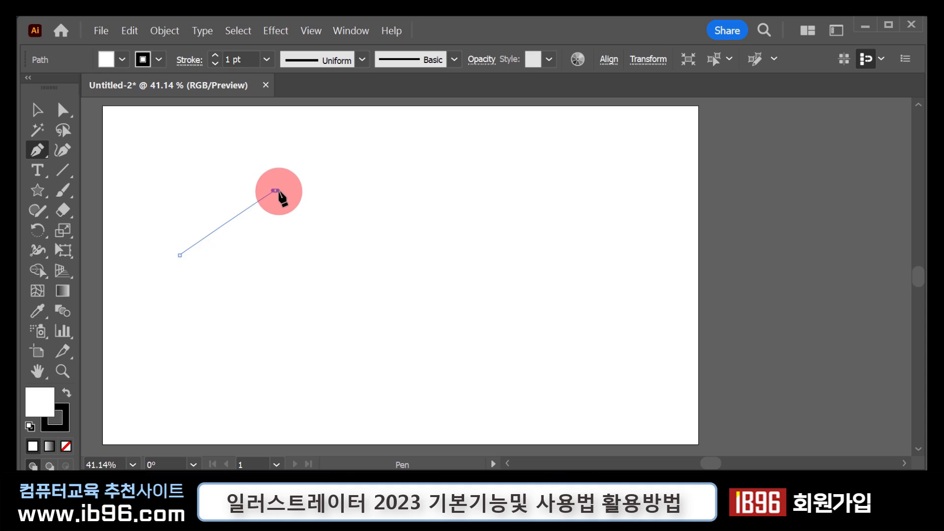
pyautogui.moveTo(275, 191); pyautogui.dragTo(348, 235)
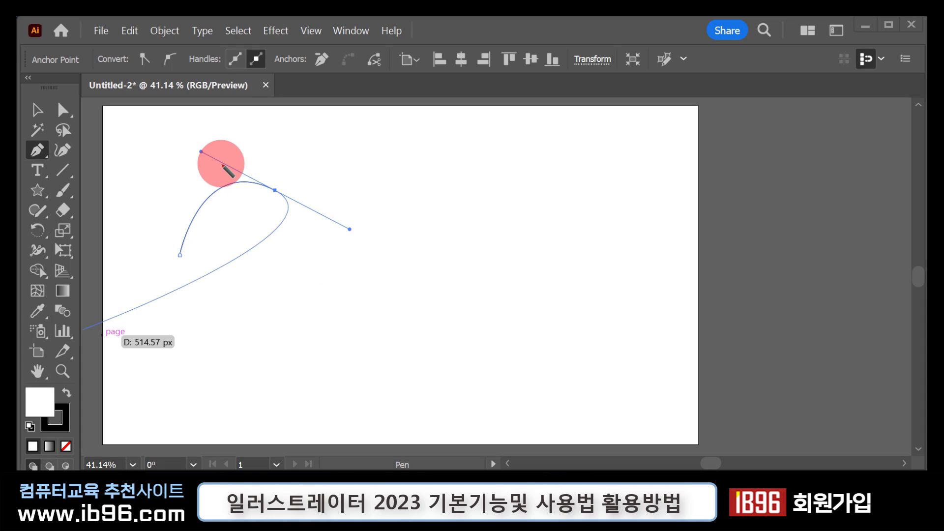
pyautogui.moveTo(222, 166)
pyautogui.mouseDown()
pyautogui.moveTo(196, 146)
pyautogui.moveTo(221, 164)
pyautogui.mouseUp()
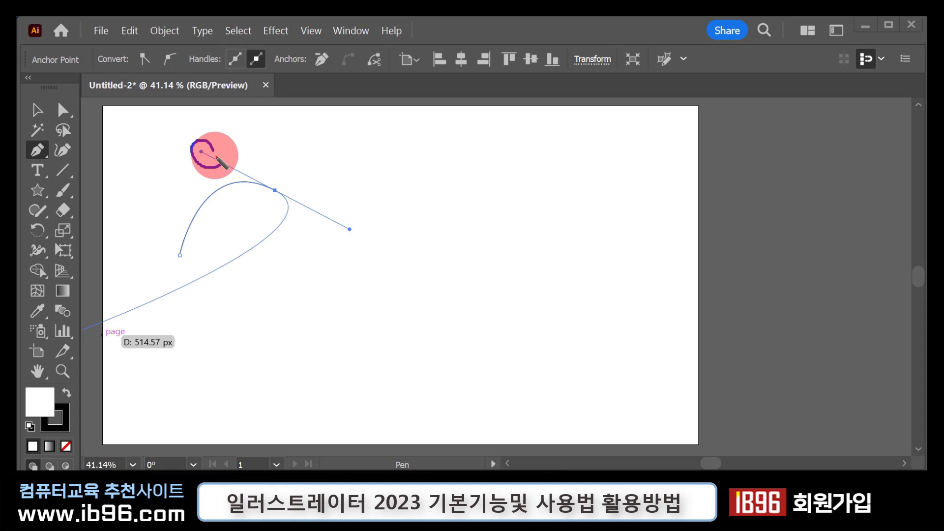
pyautogui.moveTo(351, 241)
pyautogui.mouseDown()
pyautogui.moveTo(354, 208)
pyautogui.moveTo(349, 239)
pyautogui.mouseUp()
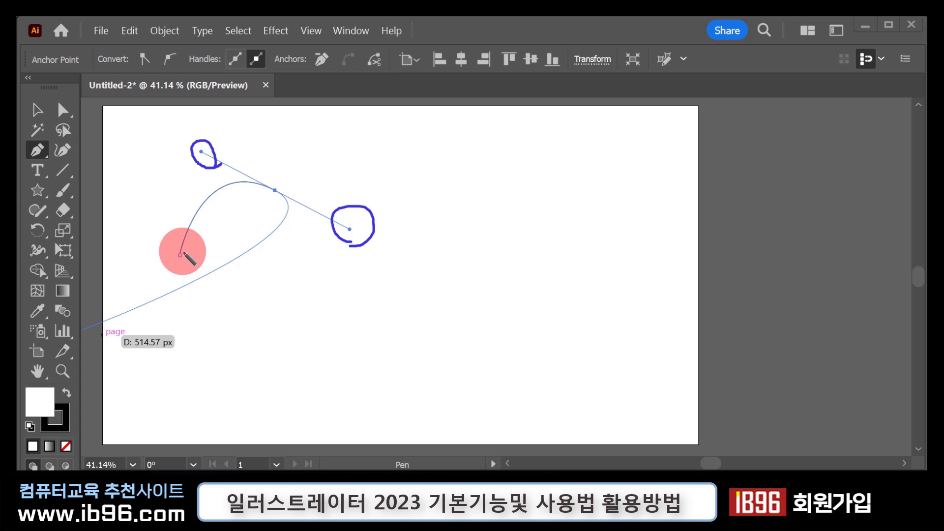
pyautogui.moveTo(194, 225)
pyautogui.mouseDown()
pyautogui.moveTo(212, 243)
pyautogui.moveTo(210, 225)
pyautogui.mouseUp()
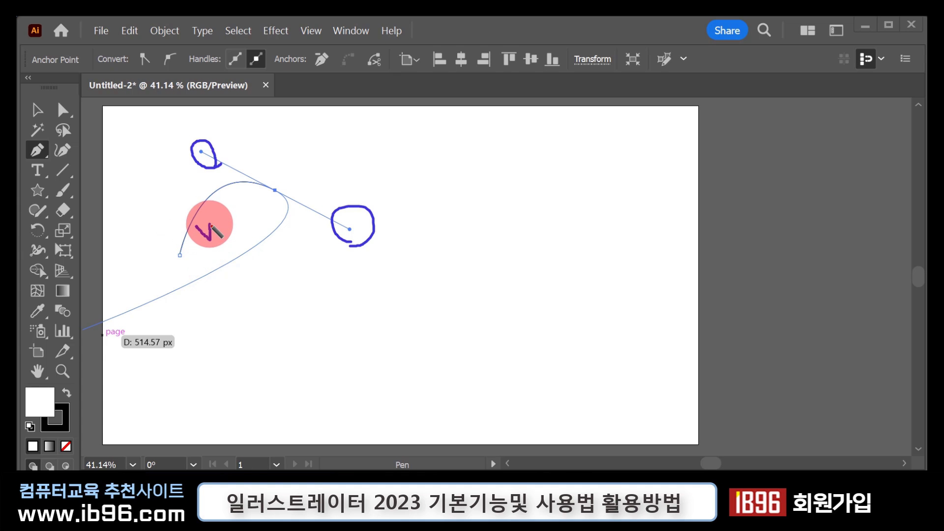
pyautogui.moveTo(182, 254); pyautogui.dragTo(270, 194)
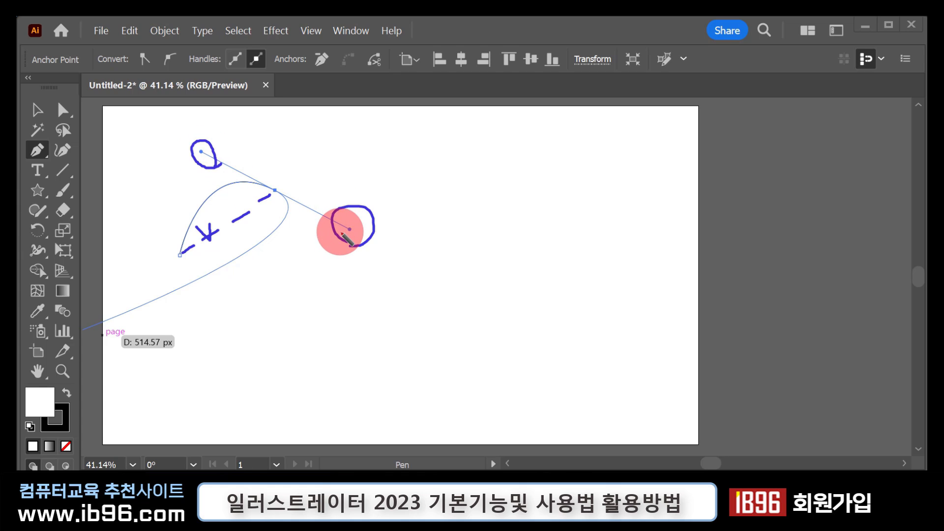
pyautogui.click(274, 187)
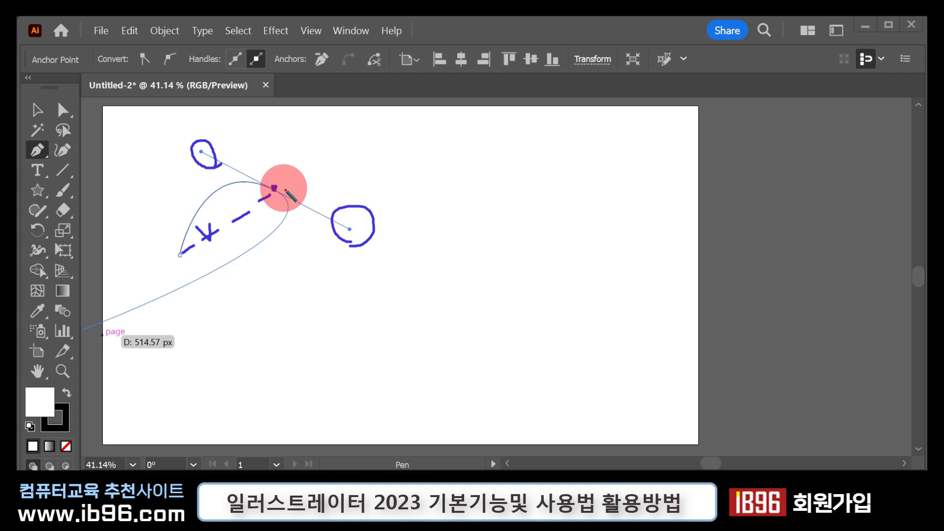
pyautogui.moveTo(284, 188)
pyautogui.mouseDown()
pyautogui.moveTo(328, 204)
pyautogui.moveTo(313, 207)
pyautogui.mouseUp()
pyautogui.moveTo(261, 175)
pyautogui.mouseDown()
pyautogui.moveTo(225, 154)
pyautogui.moveTo(229, 165)
pyautogui.mouseUp()
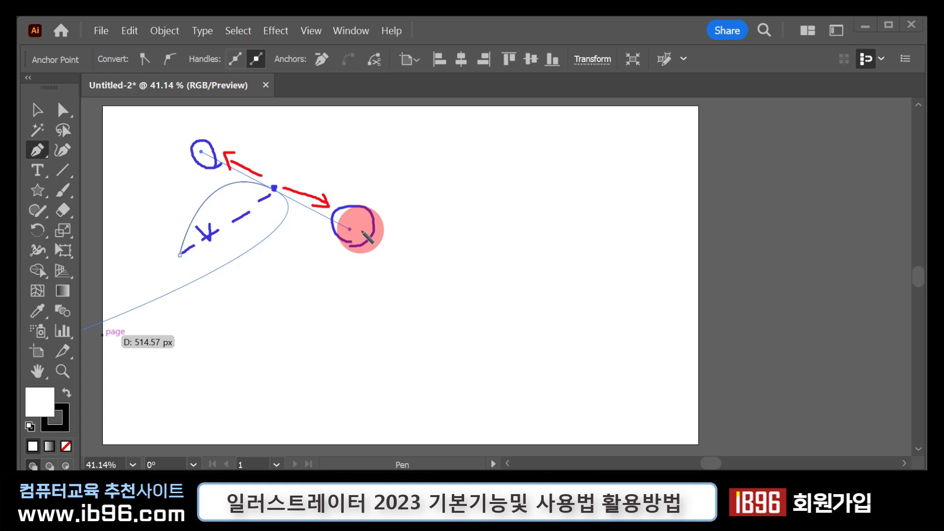
pyautogui.moveTo(369, 246)
pyautogui.mouseDown()
pyautogui.moveTo(354, 208)
pyautogui.moveTo(361, 256)
pyautogui.mouseUp()
pyautogui.moveTo(221, 152)
pyautogui.mouseDown()
pyautogui.moveTo(198, 161)
pyautogui.moveTo(186, 139)
pyautogui.moveTo(217, 141)
pyautogui.mouseUp()
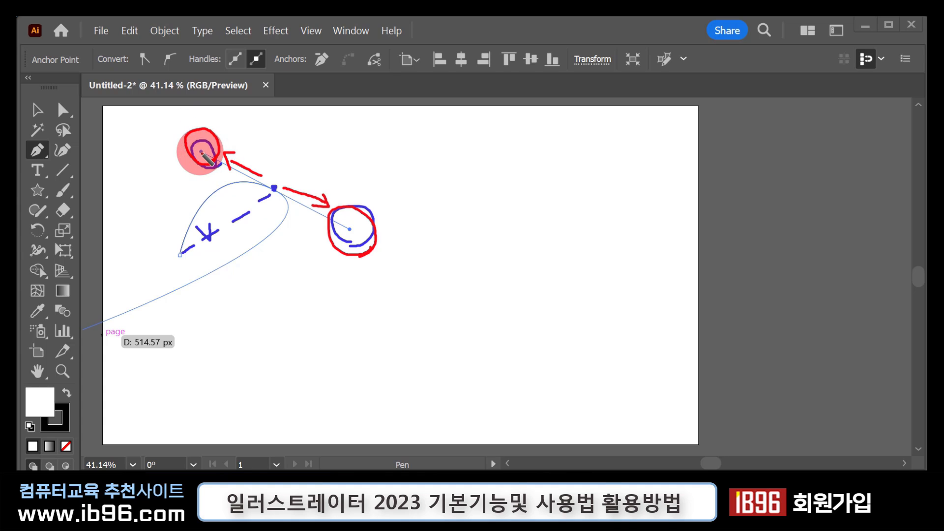
pyautogui.moveTo(180, 254); pyautogui.dragTo(270, 200)
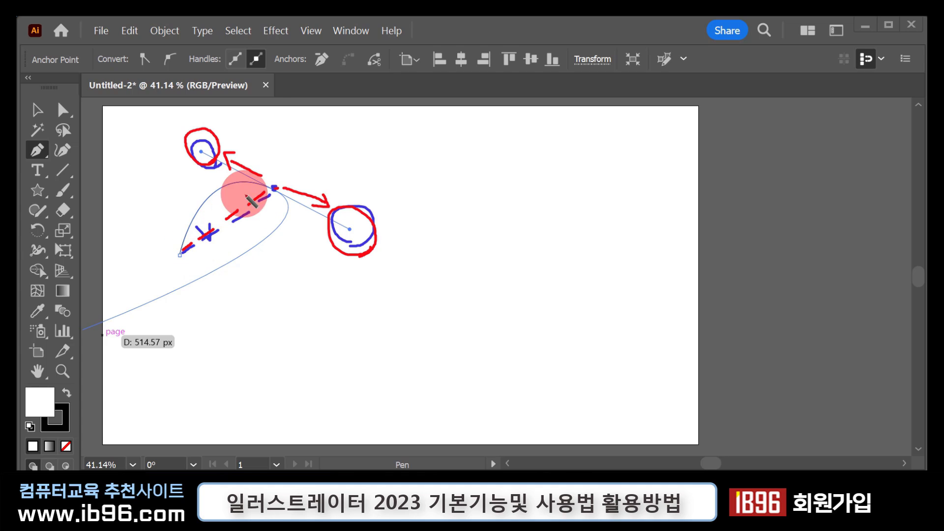
pyautogui.moveTo(220, 218)
pyautogui.mouseDown()
pyautogui.moveTo(205, 164)
pyautogui.moveTo(200, 179)
pyautogui.moveTo(207, 164)
pyautogui.moveTo(222, 175)
pyautogui.mouseUp()
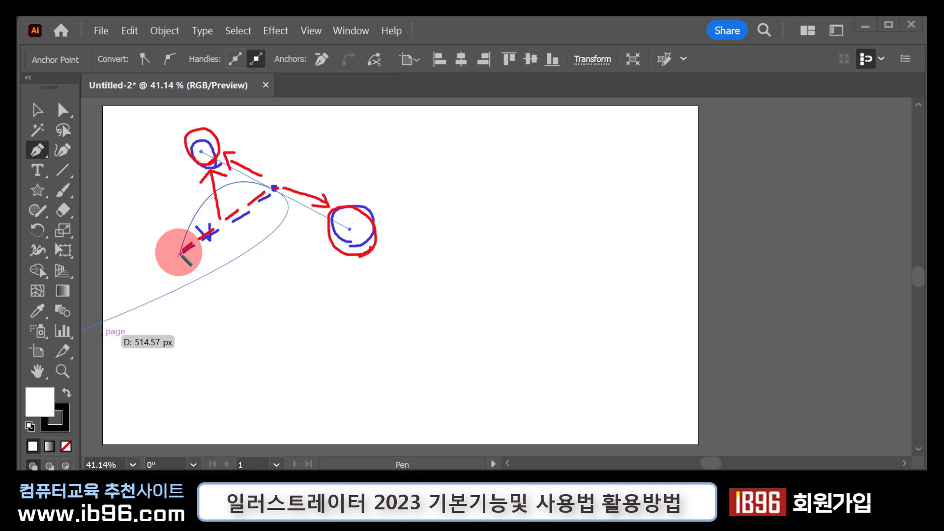
pyautogui.moveTo(180, 253)
pyautogui.mouseDown()
pyautogui.moveTo(196, 209)
pyautogui.moveTo(241, 183)
pyautogui.moveTo(279, 198)
pyautogui.mouseUp()
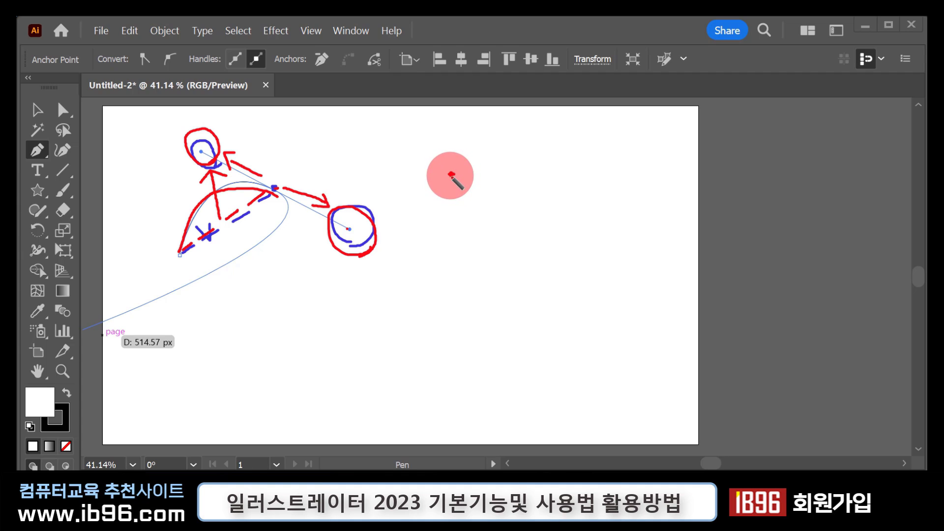
pyautogui.click(451, 173)
pyautogui.moveTo(287, 184); pyautogui.dragTo(445, 178)
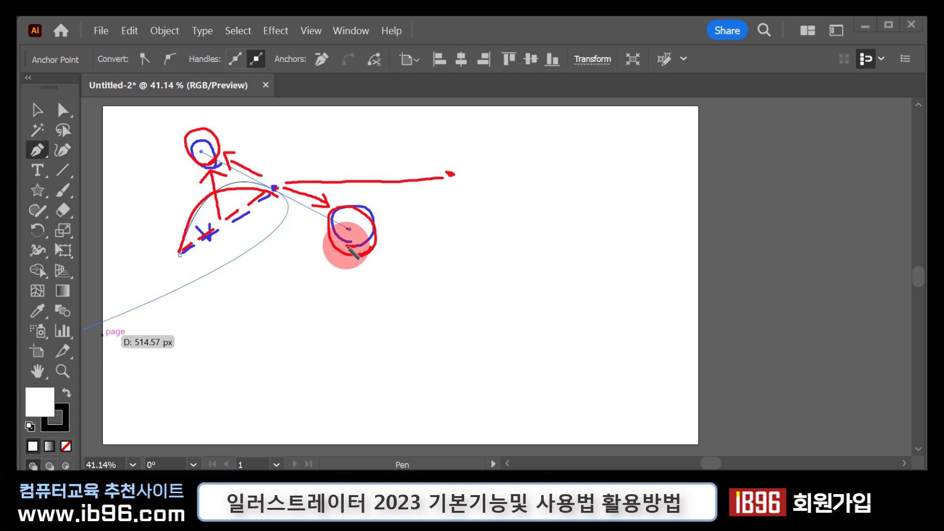
pyautogui.moveTo(348, 246)
pyautogui.mouseDown()
pyautogui.moveTo(364, 216)
pyautogui.moveTo(359, 243)
pyautogui.mouseUp()
pyautogui.moveTo(359, 181)
pyautogui.mouseDown()
pyautogui.moveTo(363, 217)
pyautogui.moveTo(358, 205)
pyautogui.moveTo(296, 193)
pyautogui.moveTo(381, 209)
pyautogui.moveTo(443, 175)
pyautogui.mouseUp()
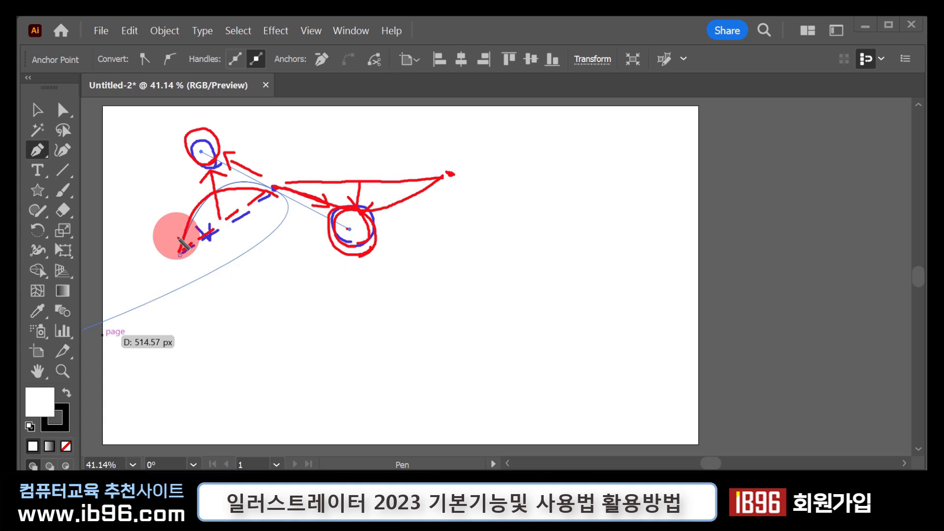
pyautogui.moveTo(179, 252)
pyautogui.mouseDown()
pyautogui.moveTo(227, 194)
pyautogui.moveTo(265, 189)
pyautogui.moveTo(388, 206)
pyautogui.moveTo(457, 159)
pyautogui.mouseUp()
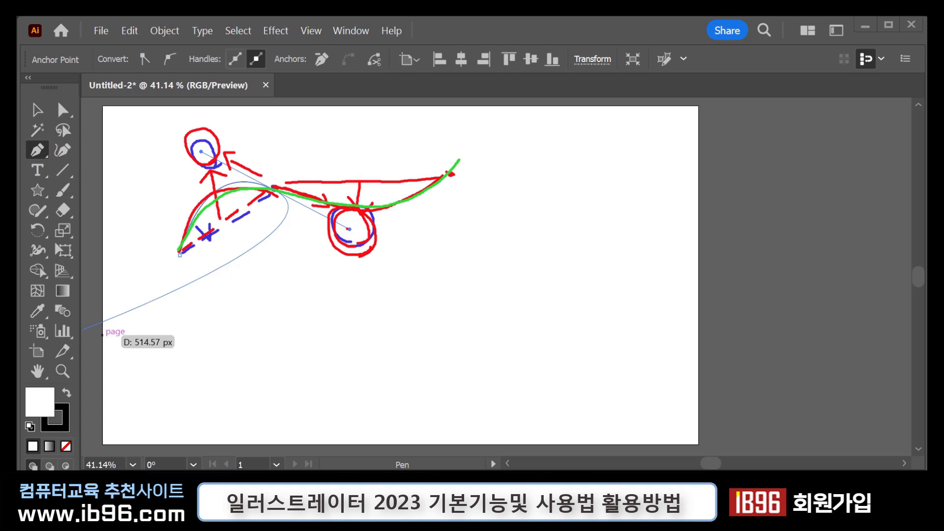
pyautogui.click(386, 167)
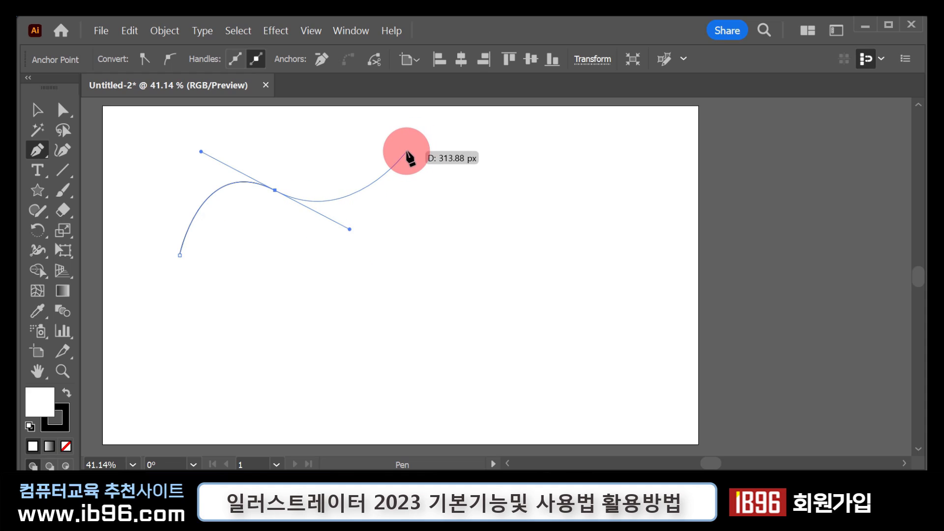
# Step: Extend the path with a curve to a corner point about 314 px up-right, then straight segments about 261 px down and back left
pyautogui.click(407, 151)
pyautogui.moveTo(406, 151); pyautogui.dragTo(431, 264)
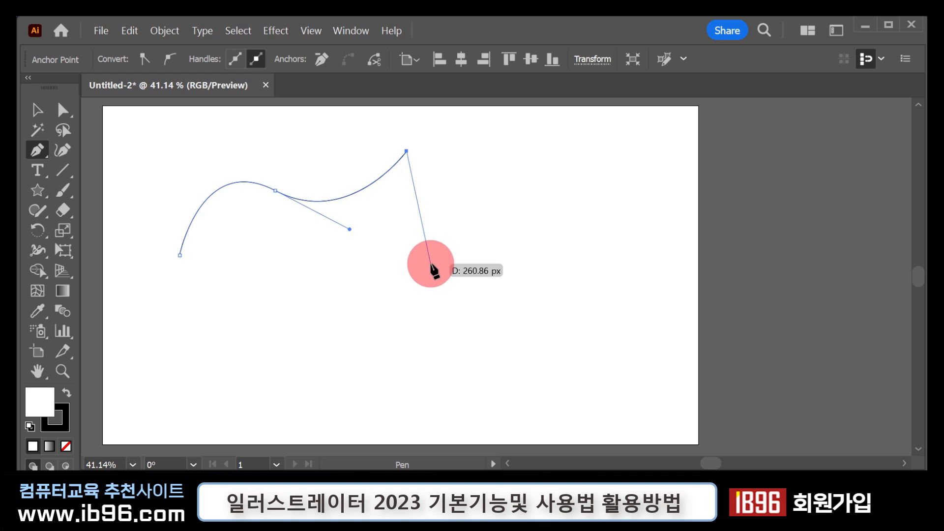
pyautogui.click(431, 264)
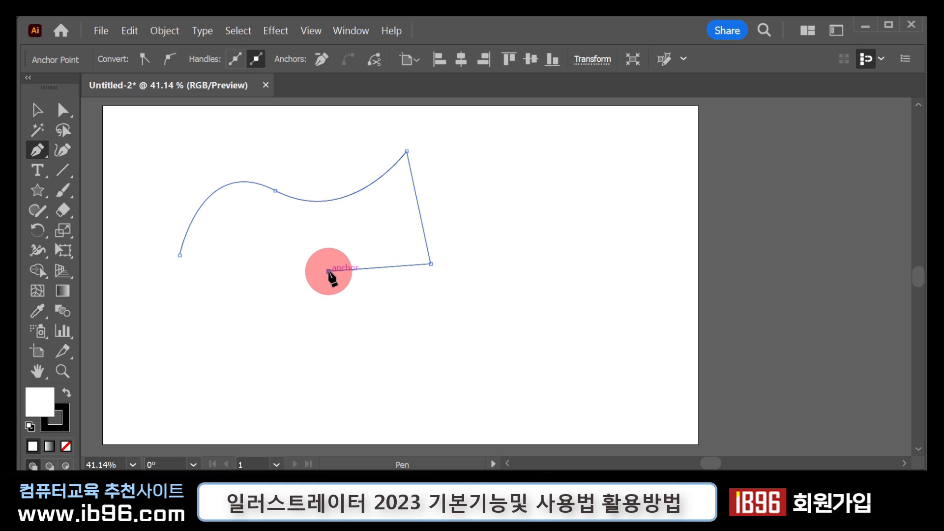
# Step: Continue the path with a curve down to a smooth anchor with near-horizontal handles, and a second curve rising toward the artboard's right side
pyautogui.click(408, 354)
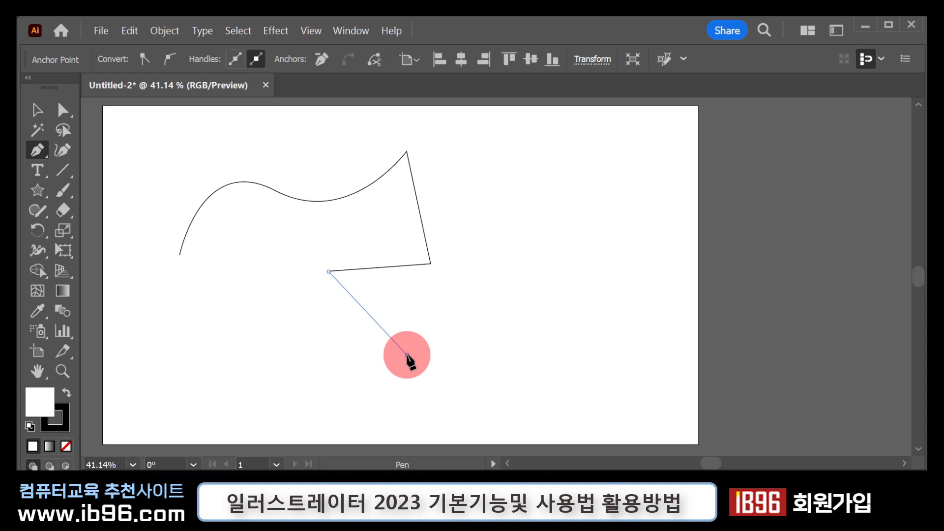
pyautogui.moveTo(407, 355); pyautogui.dragTo(503, 364)
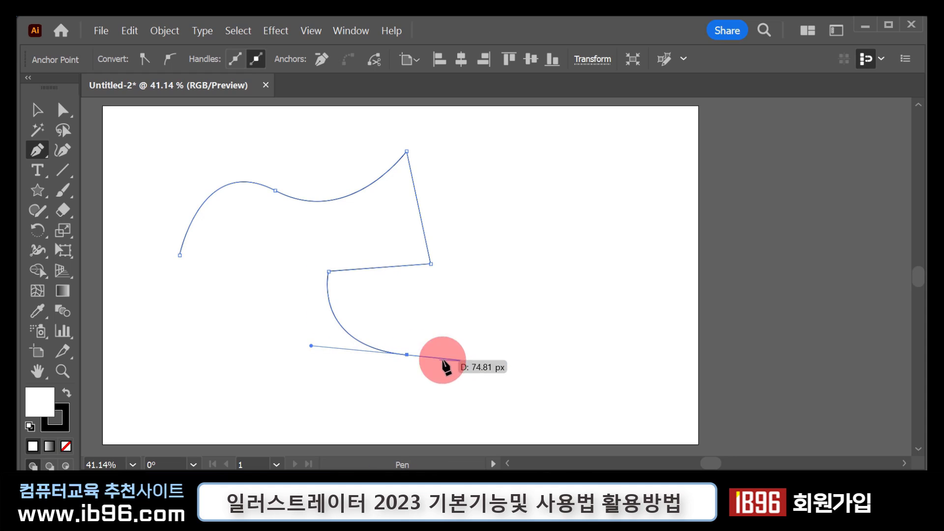
pyautogui.click(574, 290)
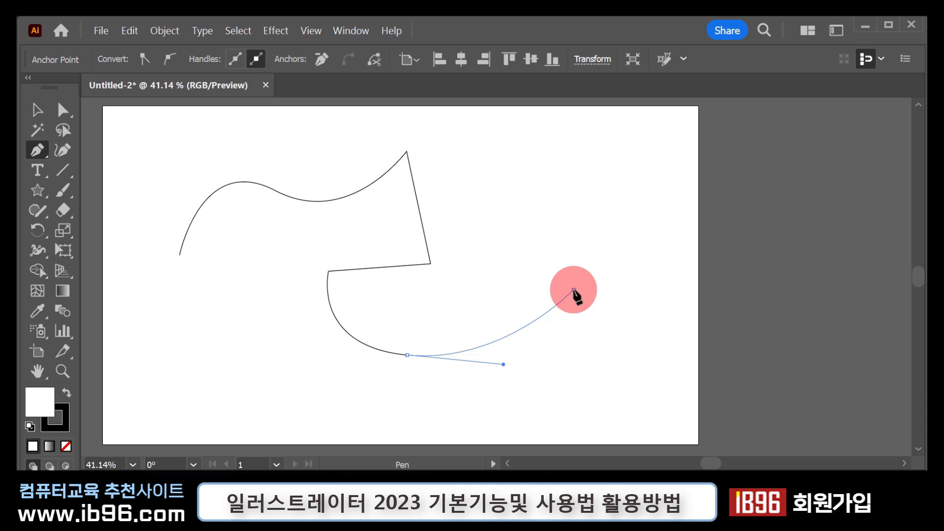
# Step: Extend the path with an S-curve to a smooth anchor, pulling its handle slightly down toward the artboard's right edge
pyautogui.moveTo(574, 290); pyautogui.dragTo(672, 309)
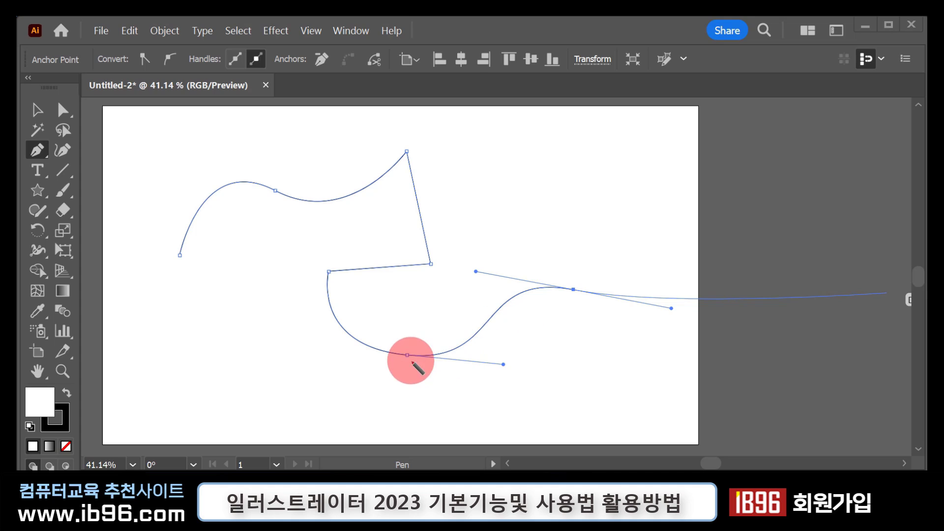
pyautogui.moveTo(419, 353)
pyautogui.mouseDown()
pyautogui.moveTo(485, 346)
pyautogui.moveTo(563, 295)
pyautogui.mouseUp()
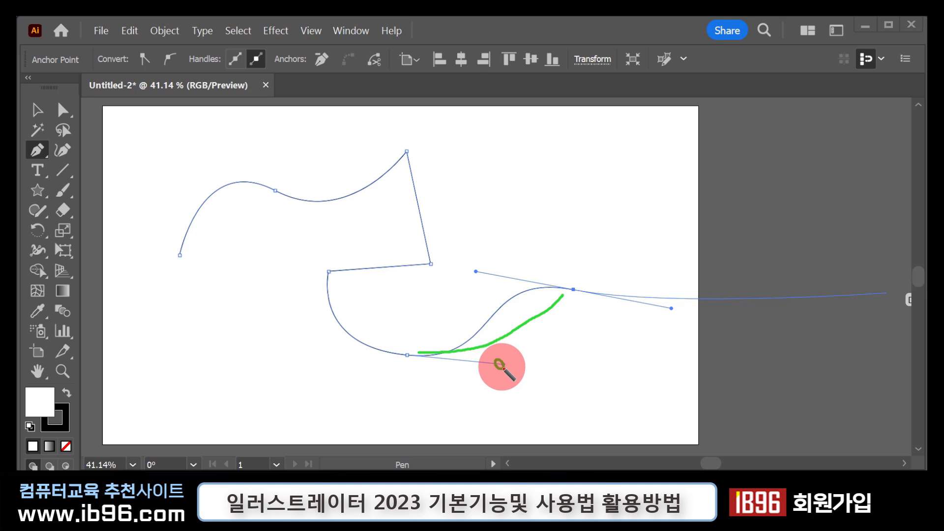
pyautogui.moveTo(499, 364); pyautogui.dragTo(500, 366)
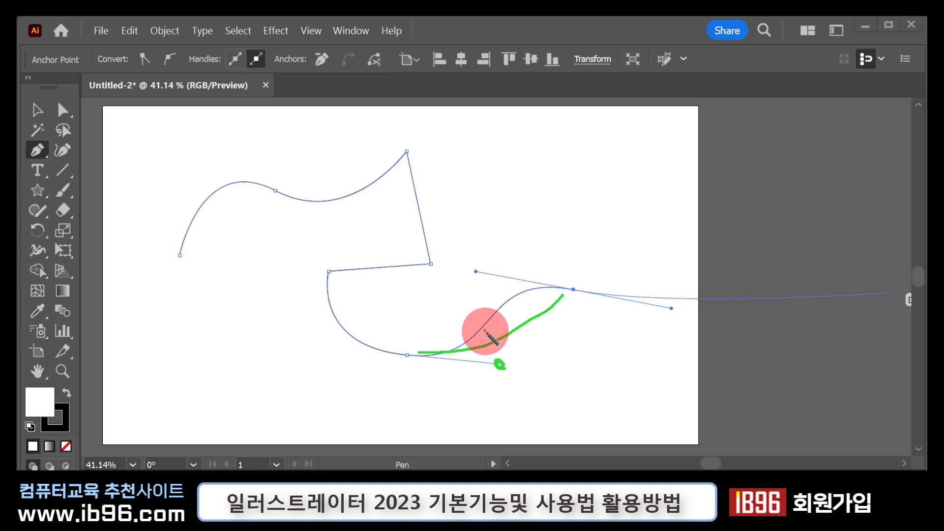
pyautogui.moveTo(484, 330)
pyautogui.mouseDown()
pyautogui.moveTo(491, 354)
pyautogui.moveTo(483, 341)
pyautogui.moveTo(493, 354)
pyautogui.moveTo(502, 342)
pyautogui.mouseUp()
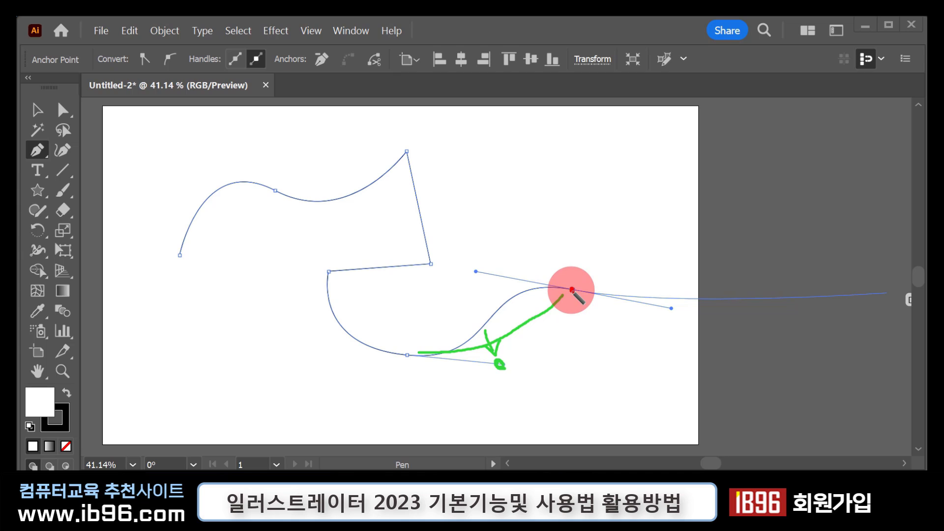
pyautogui.moveTo(572, 290)
pyautogui.mouseDown()
pyautogui.moveTo(642, 312)
pyautogui.moveTo(618, 313)
pyautogui.mouseUp()
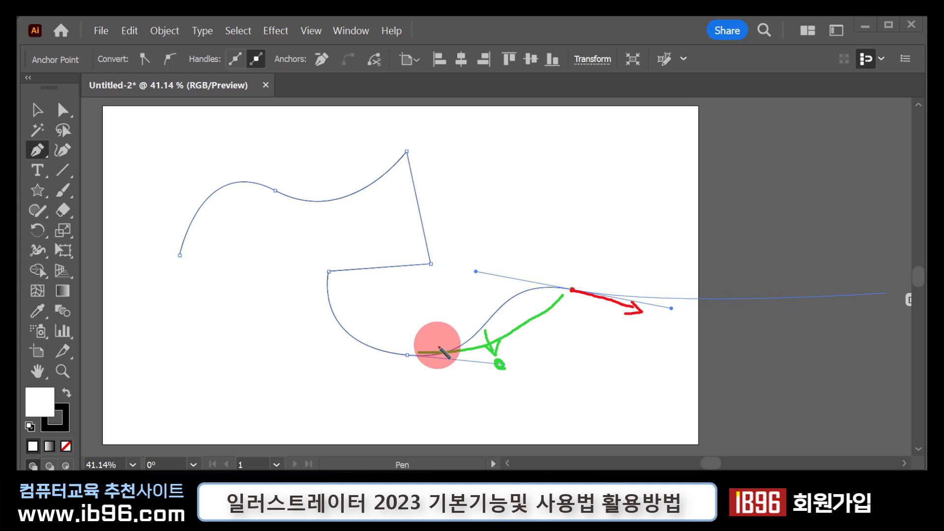
pyautogui.moveTo(572, 290); pyautogui.dragTo(475, 271)
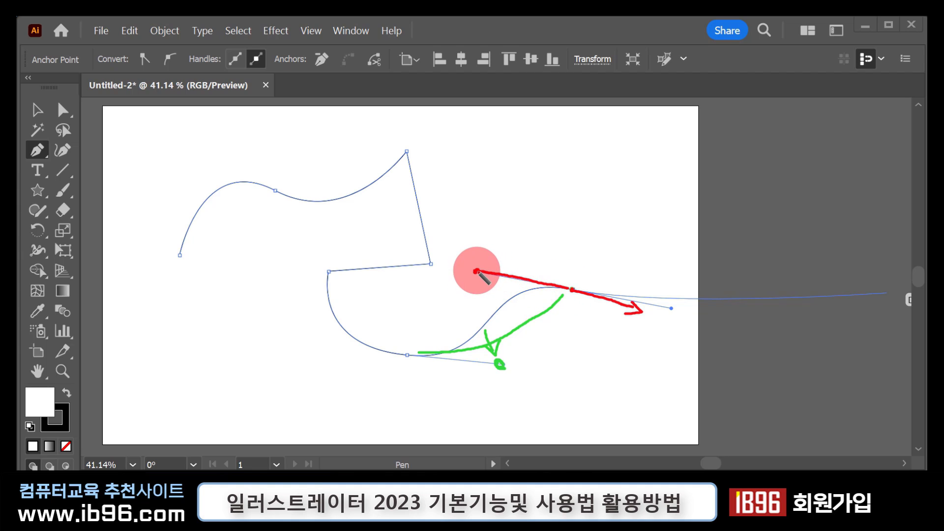
pyautogui.moveTo(490, 297)
pyautogui.mouseDown()
pyautogui.moveTo(473, 293)
pyautogui.moveTo(485, 280)
pyautogui.moveTo(519, 284)
pyautogui.mouseUp()
pyautogui.moveTo(482, 336); pyautogui.dragTo(499, 369)
pyautogui.moveTo(502, 304)
pyautogui.mouseDown()
pyautogui.moveTo(490, 248)
pyautogui.moveTo(529, 270)
pyautogui.mouseUp()
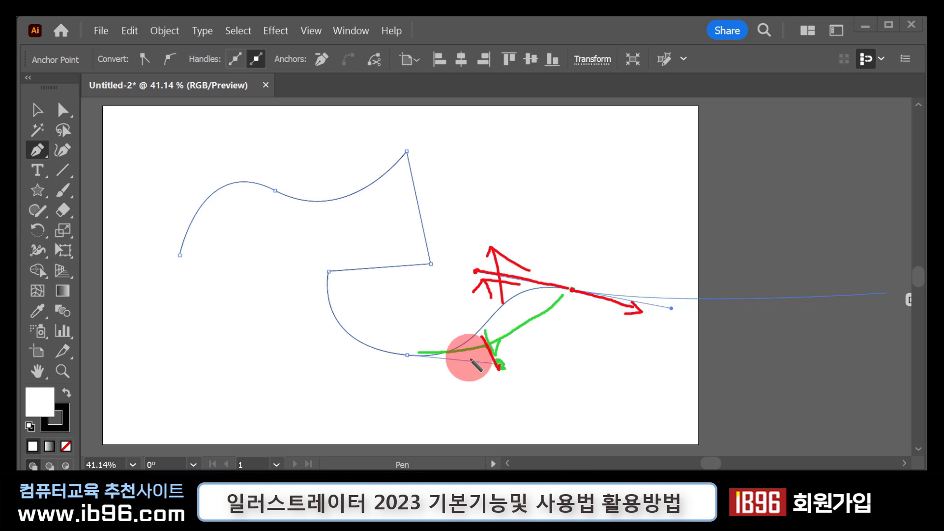
pyautogui.moveTo(419, 353)
pyautogui.mouseDown()
pyautogui.moveTo(459, 346)
pyautogui.moveTo(517, 294)
pyautogui.mouseUp()
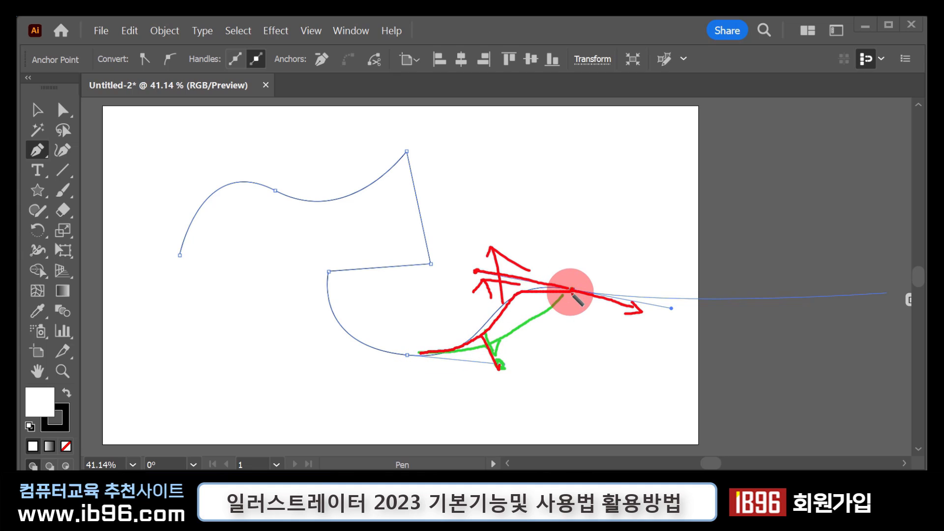
pyautogui.press('Escape')
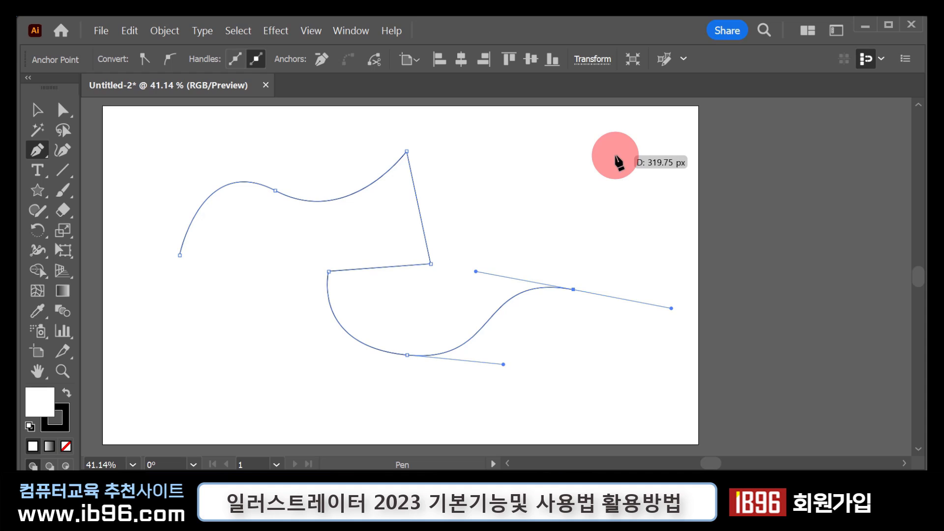
# Step: Add an S-curve about 320 px upward to a smooth anchor with handles angled up-right, and end the open path
pyautogui.click(615, 156)
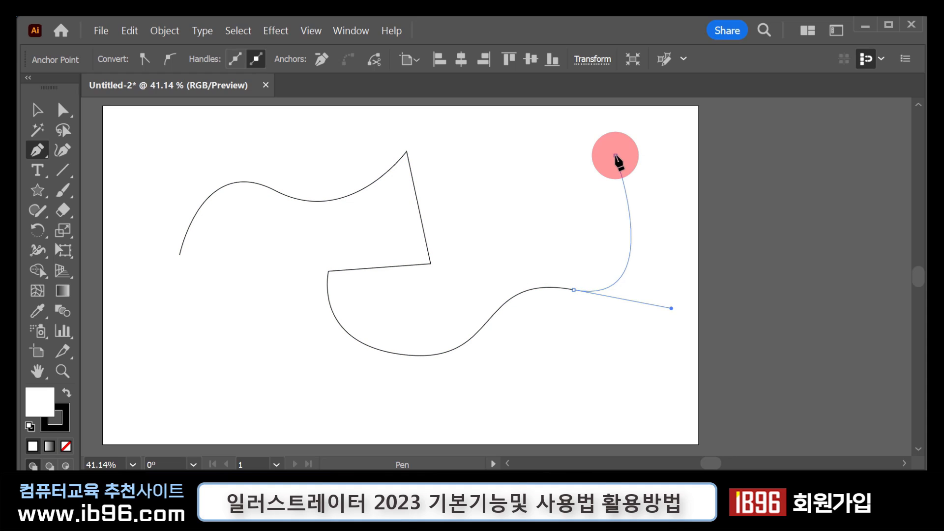
pyautogui.moveTo(616, 156); pyautogui.dragTo(700, 125)
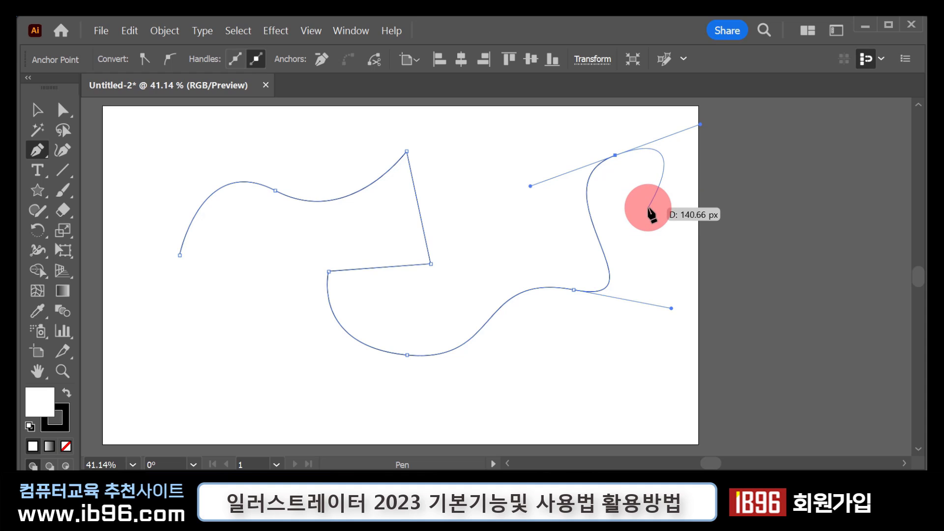
pyautogui.press('Escape')
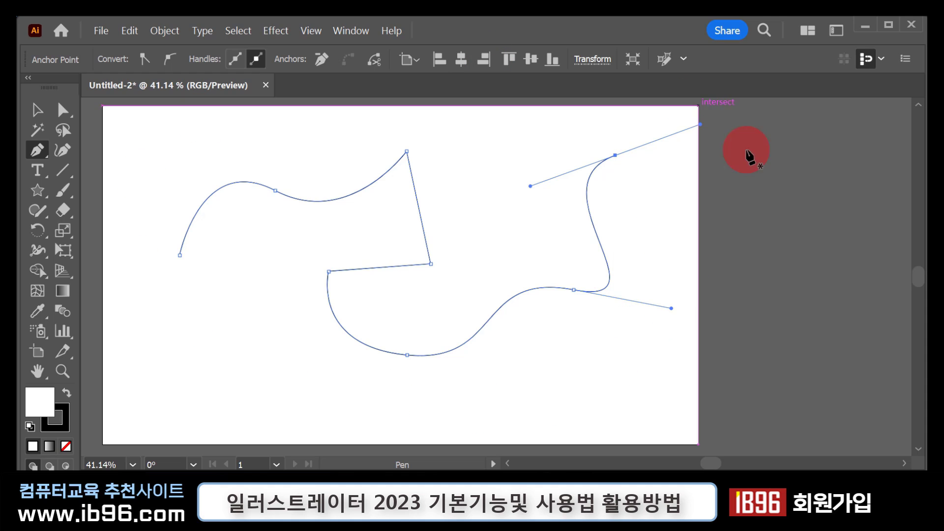
# Step: Move the mixed straight-and-curved path slightly down and to the left, and delete it
pyautogui.click(37, 108)
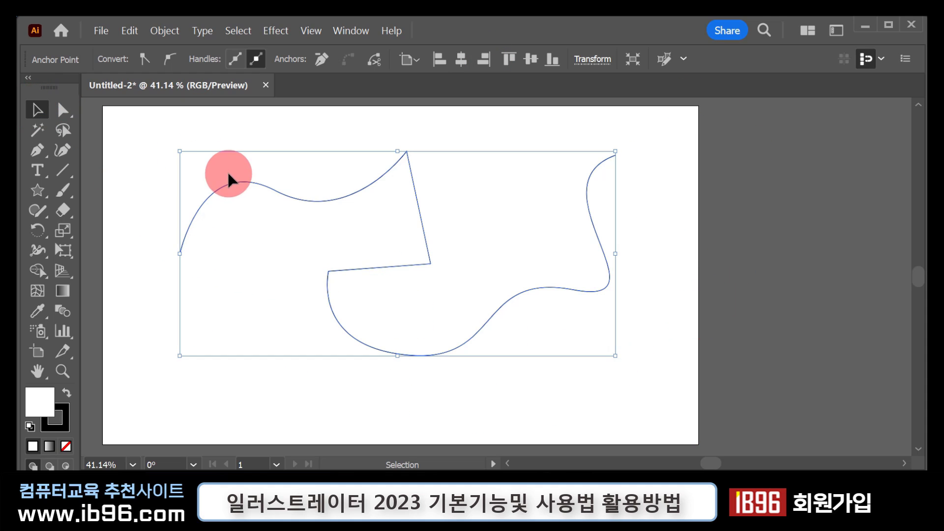
pyautogui.moveTo(241, 186); pyautogui.dragTo(237, 191)
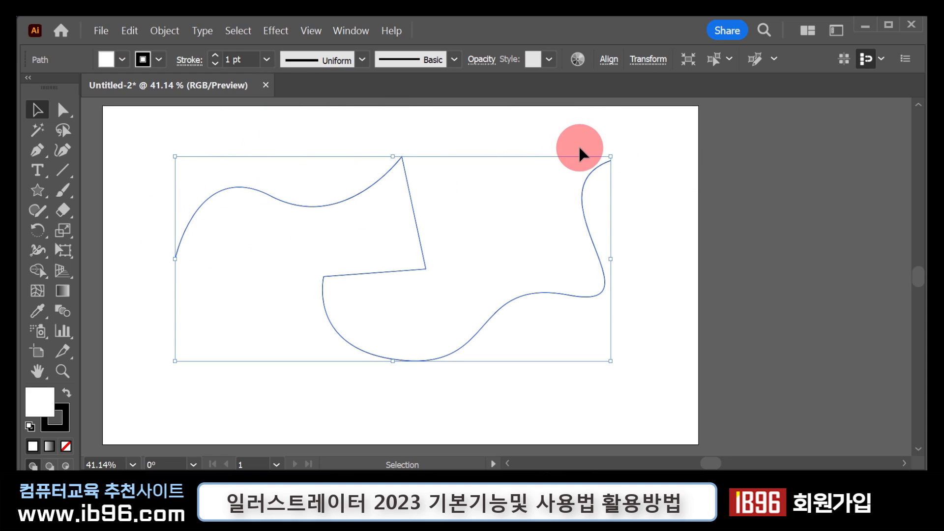
pyautogui.moveTo(588, 172); pyautogui.dragTo(549, 220)
pyautogui.press('Delete')
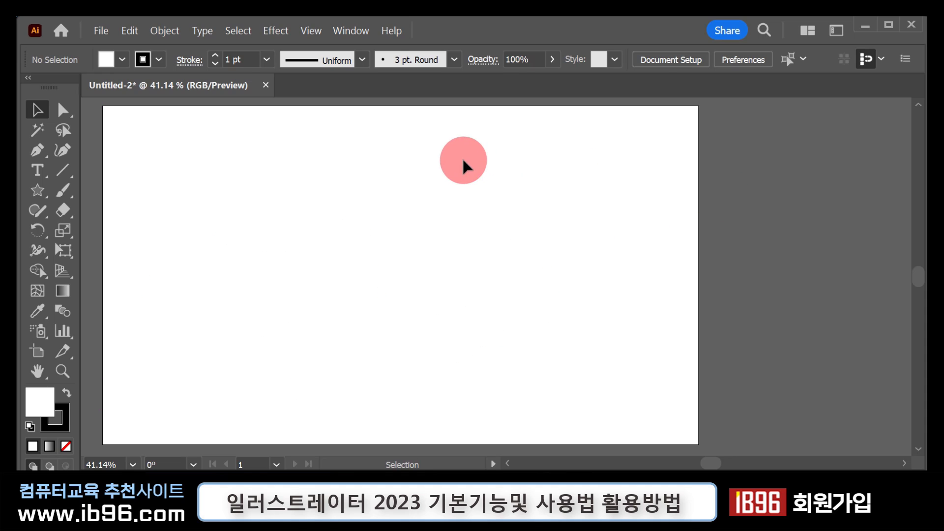
# Step: Draw a heart's left half with the Pen tool: a centre notch anchor, a smooth left-lobe anchor and a corner point at the tip
pyautogui.press('p')
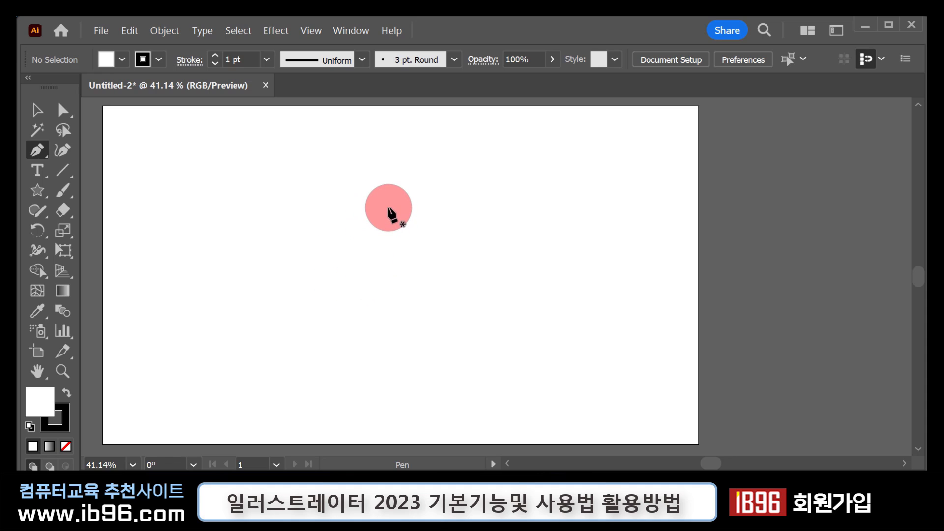
pyautogui.moveTo(388, 207); pyautogui.dragTo(301, 213)
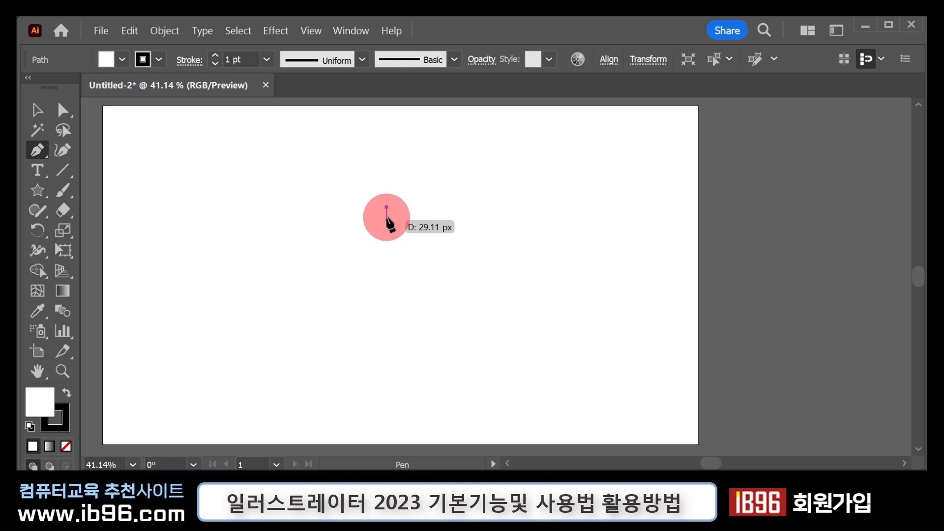
pyautogui.moveTo(331, 160); pyautogui.dragTo(279, 230)
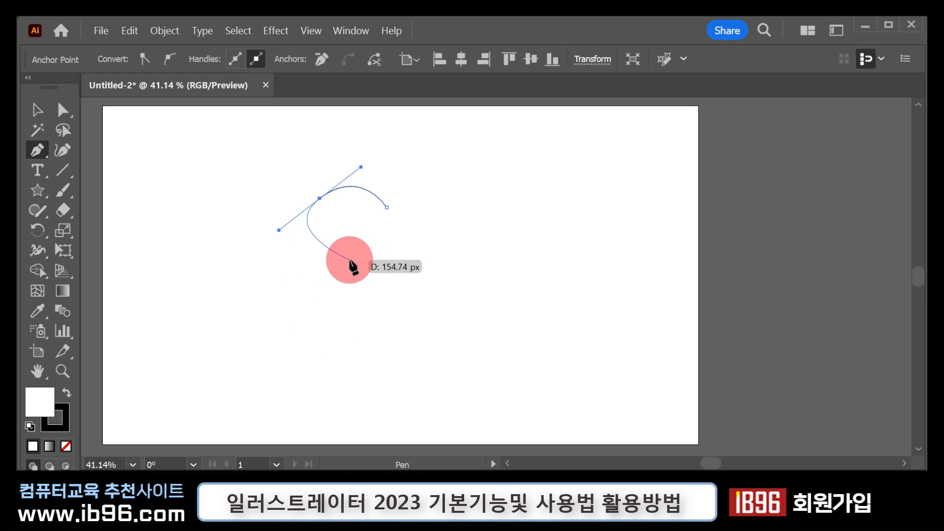
pyautogui.click(387, 291)
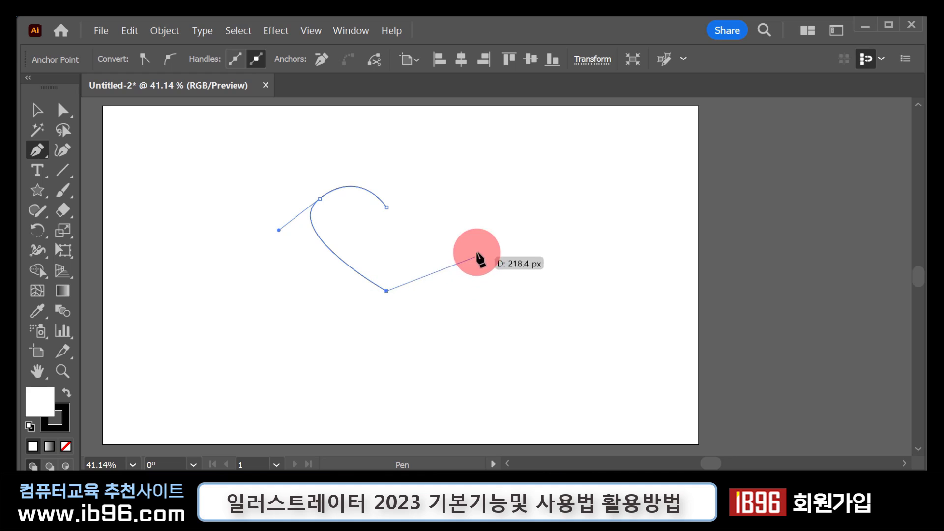
# Step: Complete the heart with a smooth right-lobe anchor about 170 px from the notch, and close the path at its starting anchor
pyautogui.click(460, 193)
pyautogui.moveTo(460, 193); pyautogui.dragTo(432, 156)
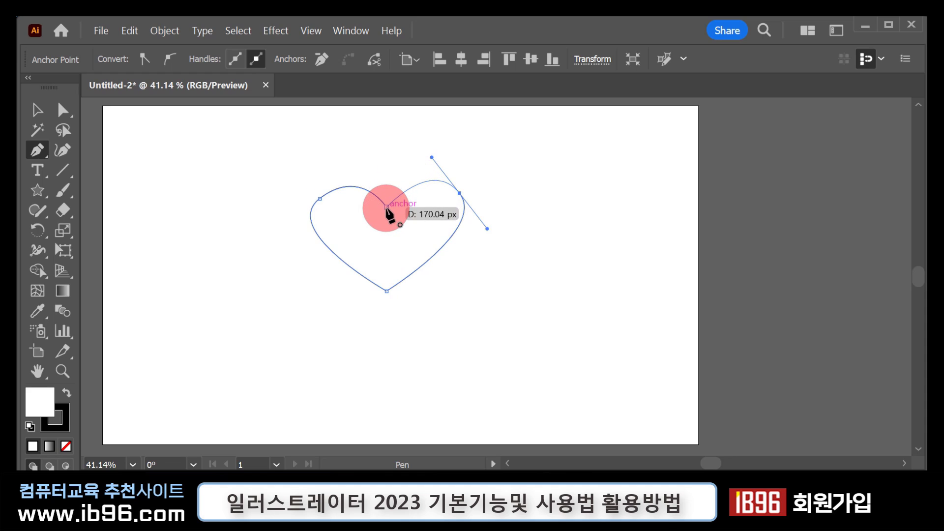
pyautogui.click(386, 206)
# Step: Move the heart to the artboard's left half, slightly above its middle
pyautogui.click(38, 110)
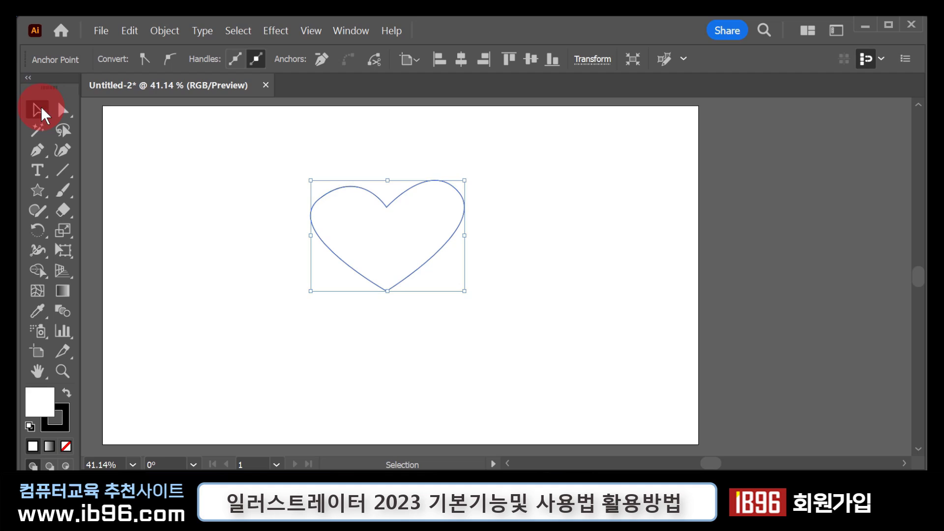
pyautogui.moveTo(392, 211); pyautogui.dragTo(328, 201)
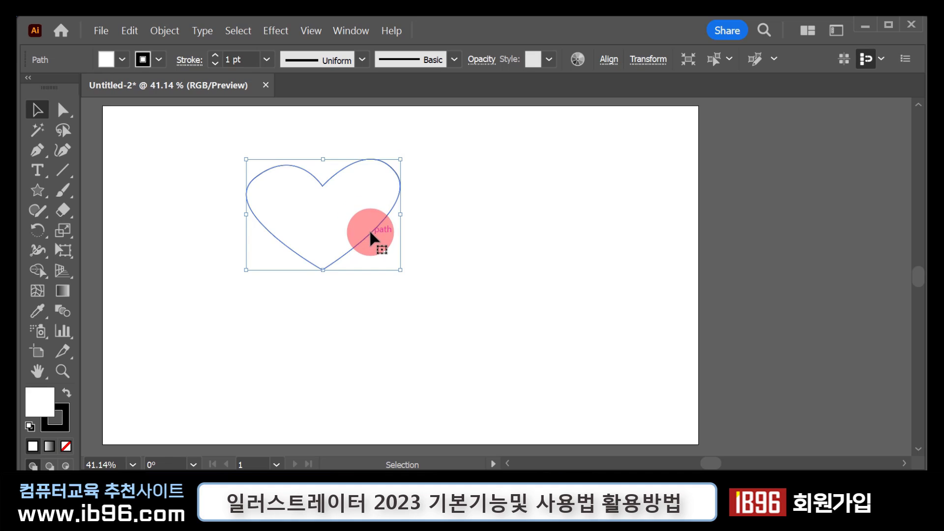
pyautogui.moveTo(370, 232); pyautogui.dragTo(356, 247)
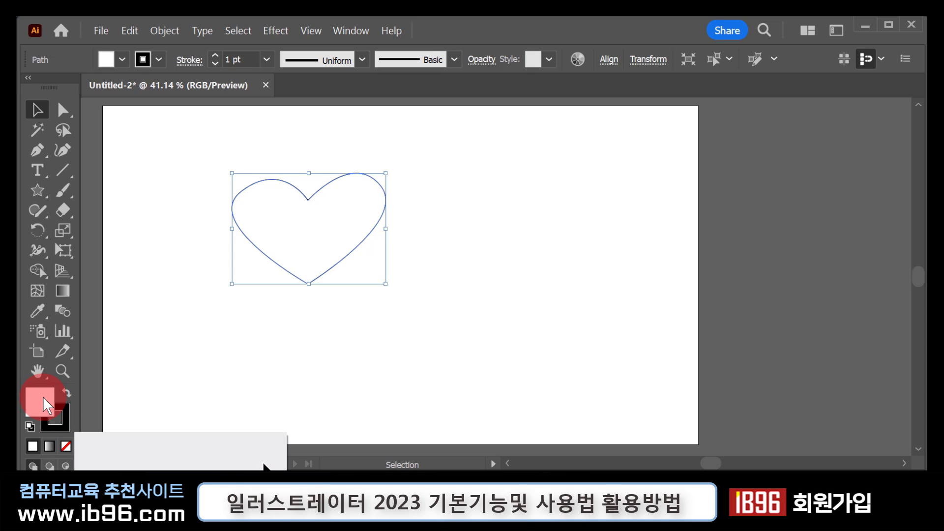
# Step: Set the heart's fill colour to red #DD1B1B with a hue of 360°, and deselect it
pyautogui.click(63, 418)
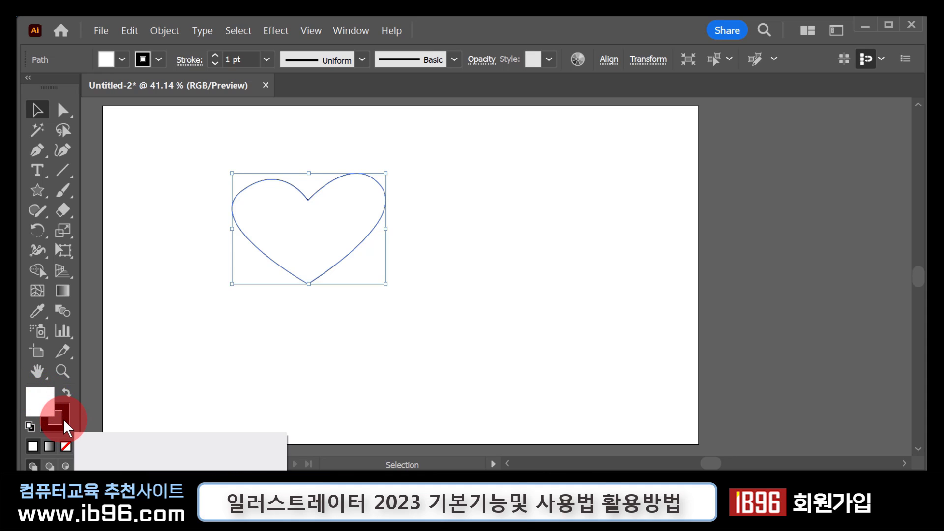
pyautogui.click(50, 399)
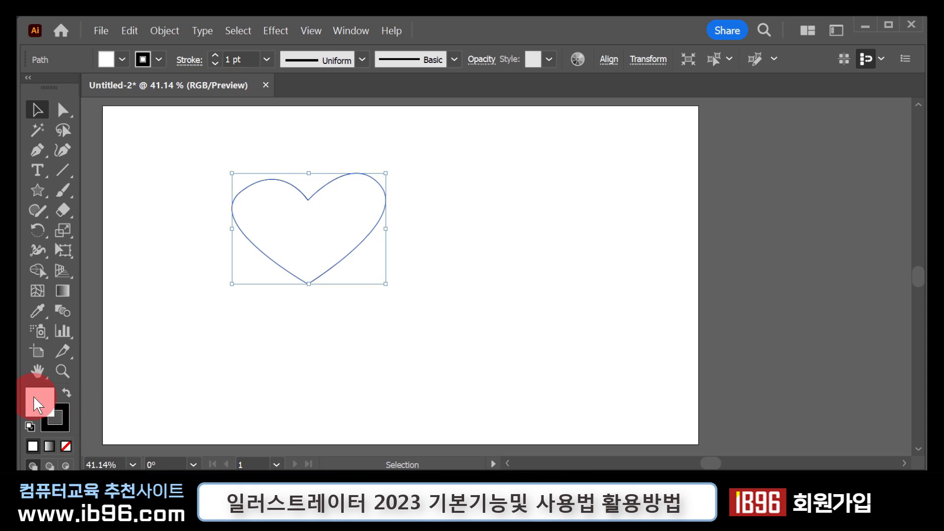
pyautogui.doubleClick(39, 397)
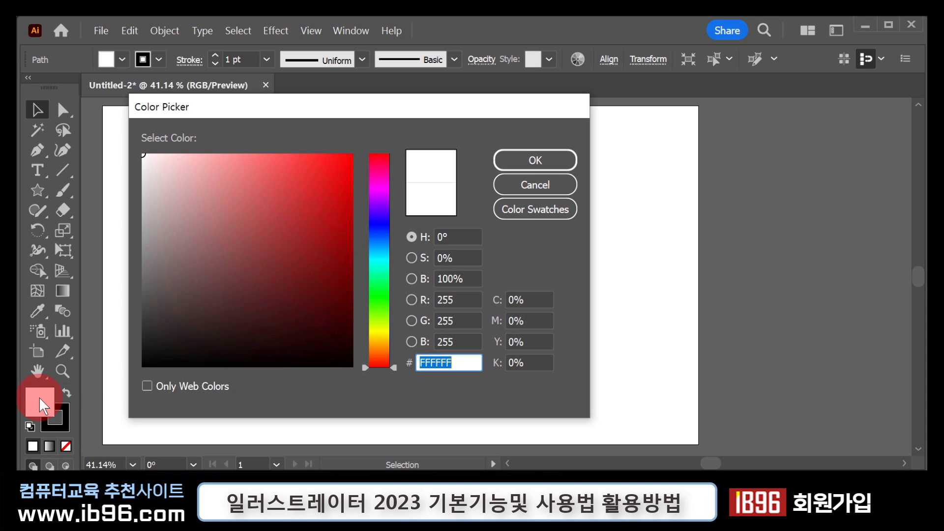
pyautogui.moveTo(257, 110); pyautogui.dragTo(467, 120)
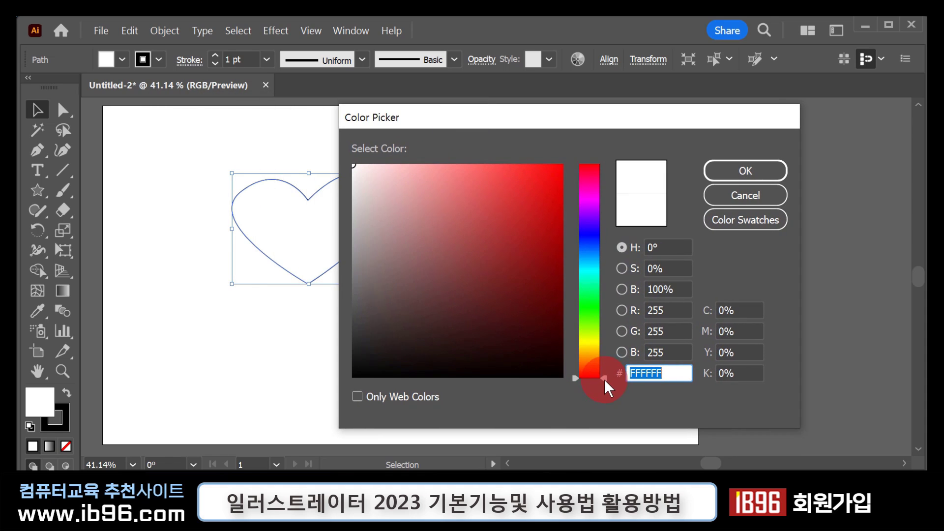
pyautogui.moveTo(603, 376); pyautogui.dragTo(614, 156)
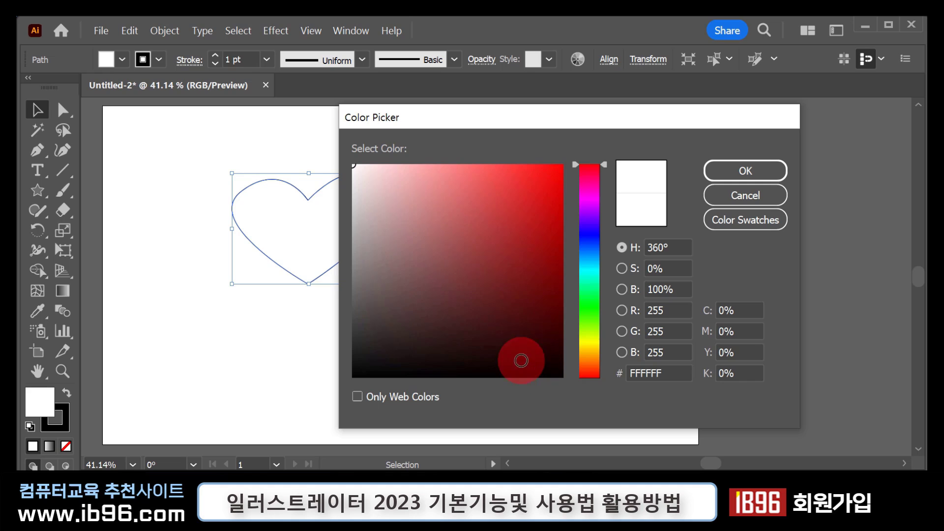
pyautogui.moveTo(556, 174)
pyautogui.mouseDown()
pyautogui.moveTo(544, 158)
pyautogui.moveTo(421, 160)
pyautogui.moveTo(566, 163)
pyautogui.moveTo(554, 376)
pyautogui.moveTo(563, 179)
pyautogui.moveTo(549, 189)
pyautogui.moveTo(419, 196)
pyautogui.moveTo(473, 291)
pyautogui.moveTo(514, 201)
pyautogui.moveTo(422, 209)
pyautogui.moveTo(491, 196)
pyautogui.moveTo(533, 205)
pyautogui.moveTo(538, 193)
pyautogui.mouseUp()
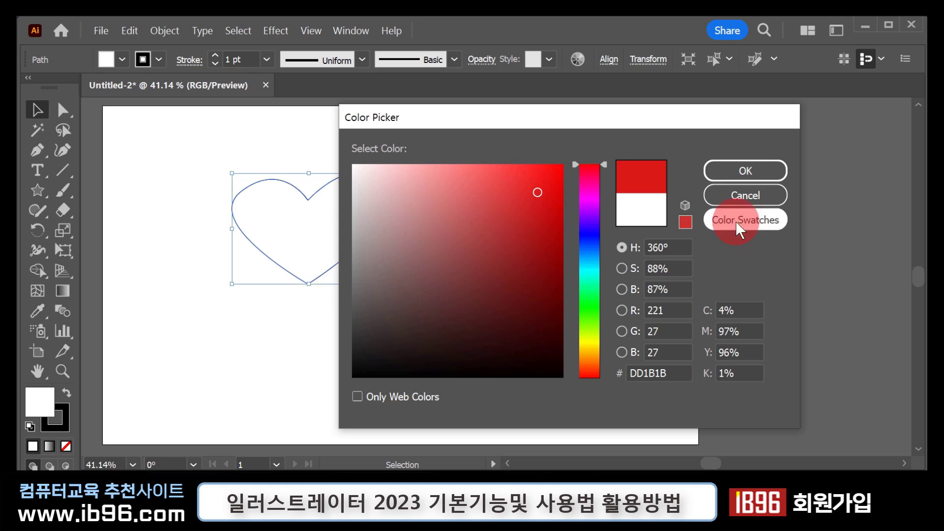
pyautogui.click(754, 169)
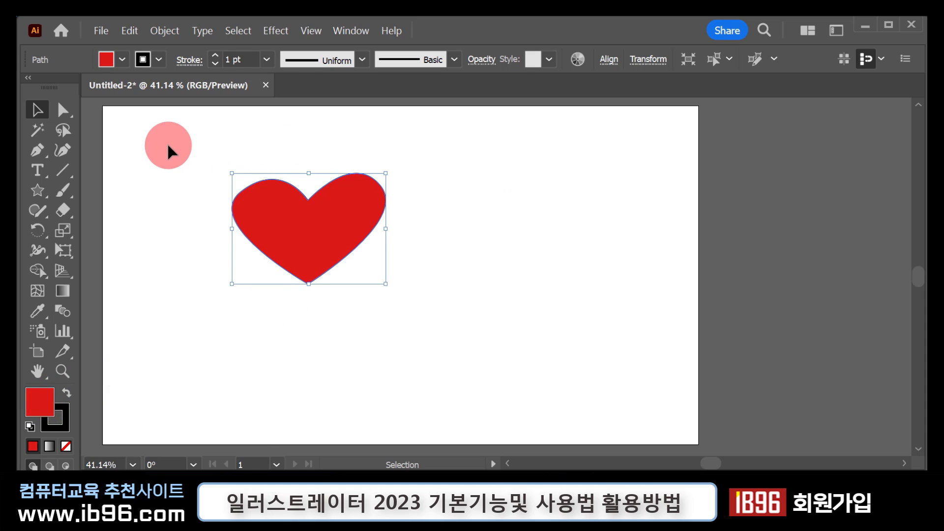
pyautogui.click(164, 151)
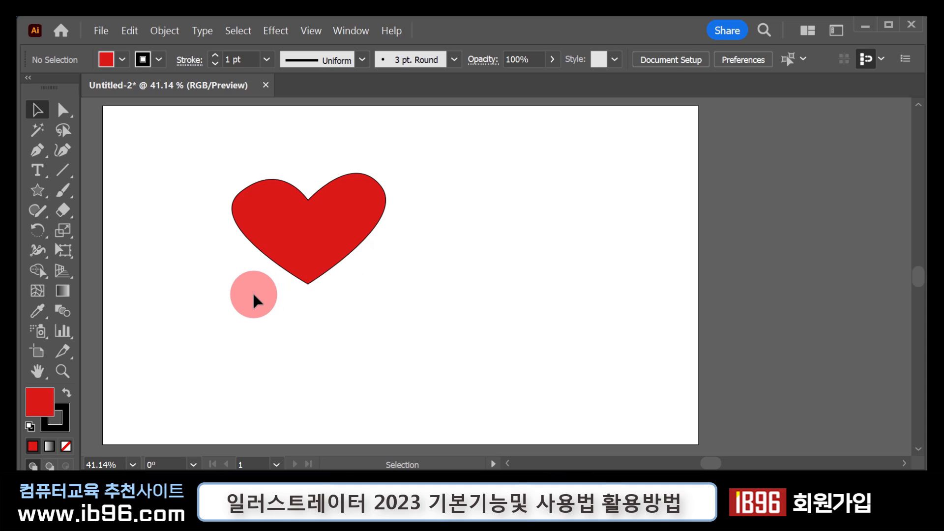
# Step: Select and deselect the heart, and set the current fill colour to green with nothing selected
pyautogui.click(334, 235)
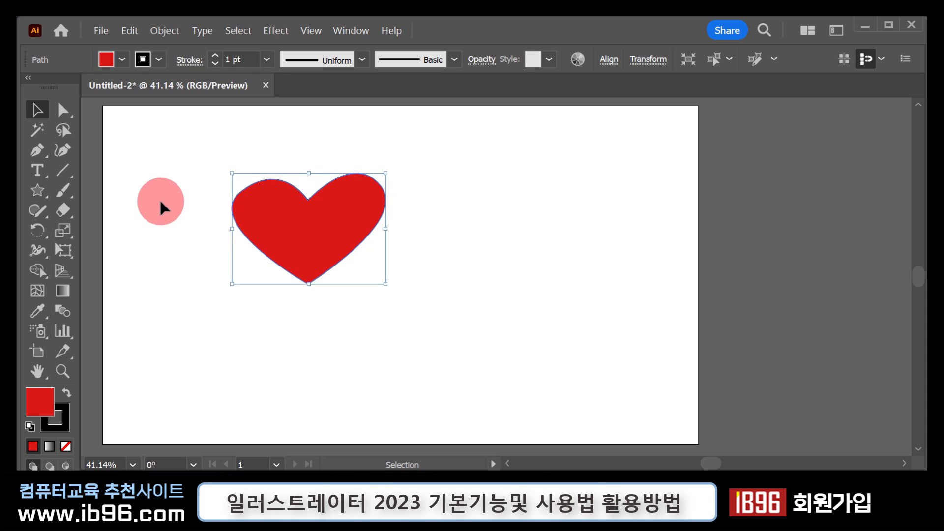
pyautogui.click(132, 186)
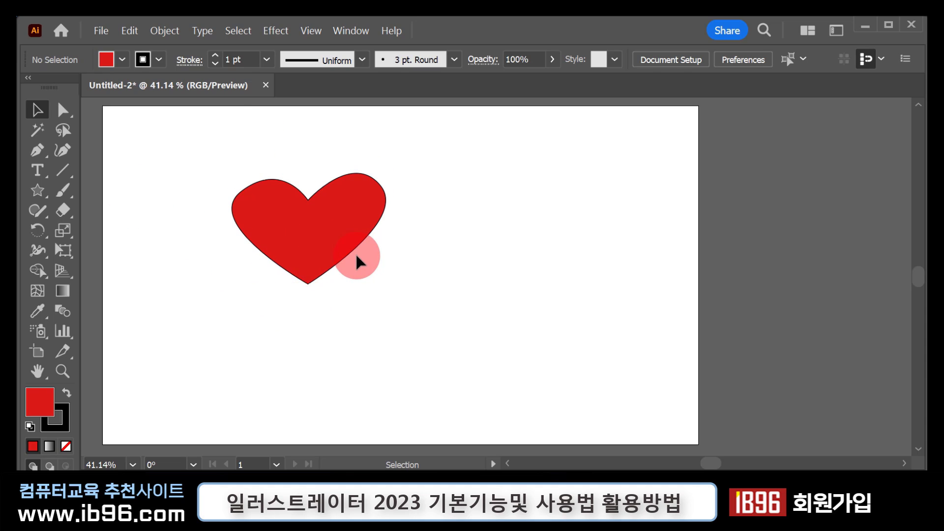
pyautogui.doubleClick(43, 401)
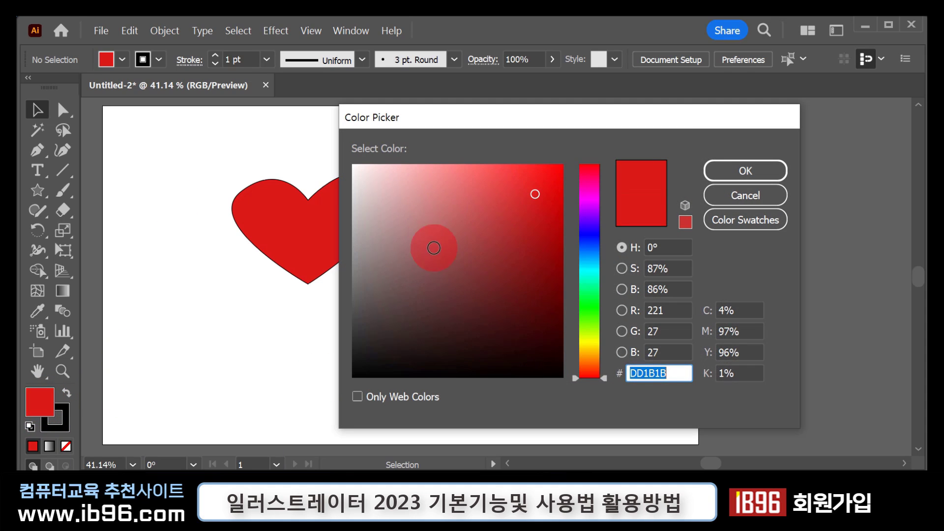
pyautogui.click(599, 296)
pyautogui.click(774, 170)
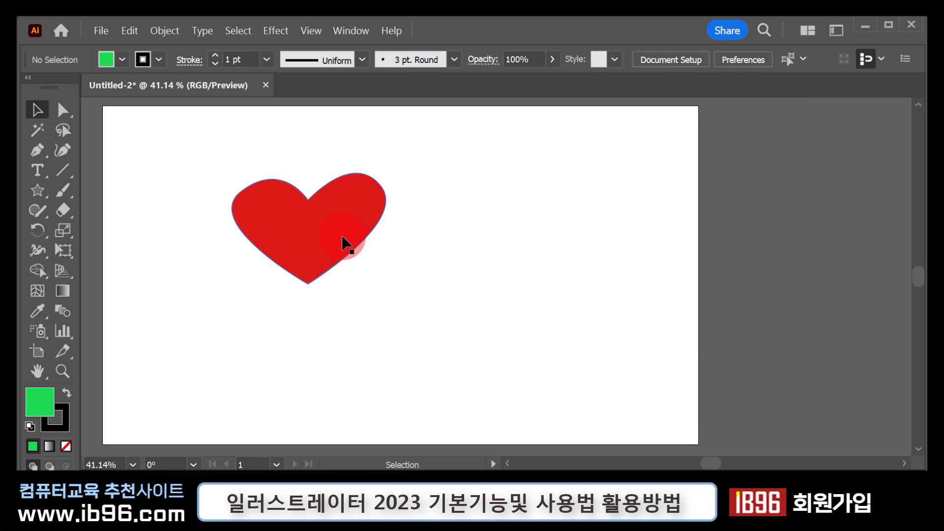
# Step: Select the whole heart, move it toward the artboard's upper-left corner, and deselect it
pyautogui.moveTo(237, 163); pyautogui.dragTo(366, 292)
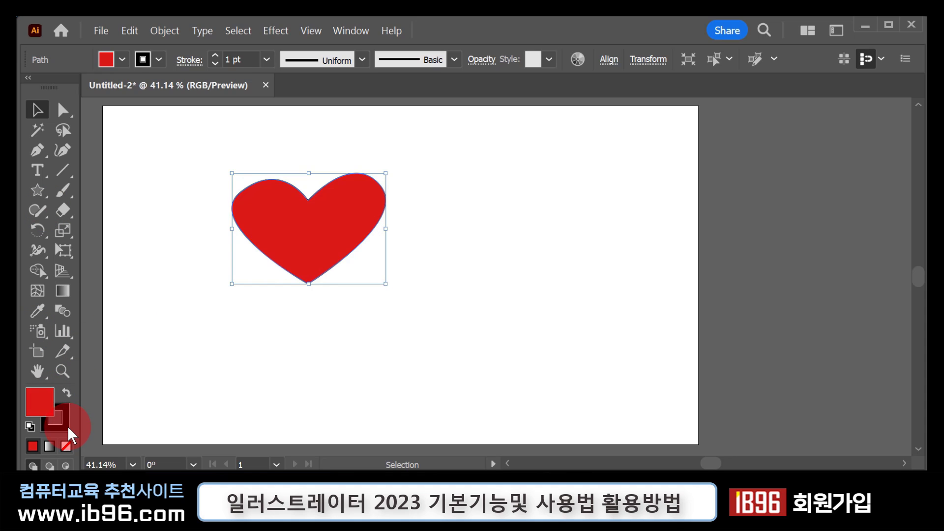
pyautogui.click(267, 338)
pyautogui.moveTo(330, 232); pyautogui.dragTo(261, 210)
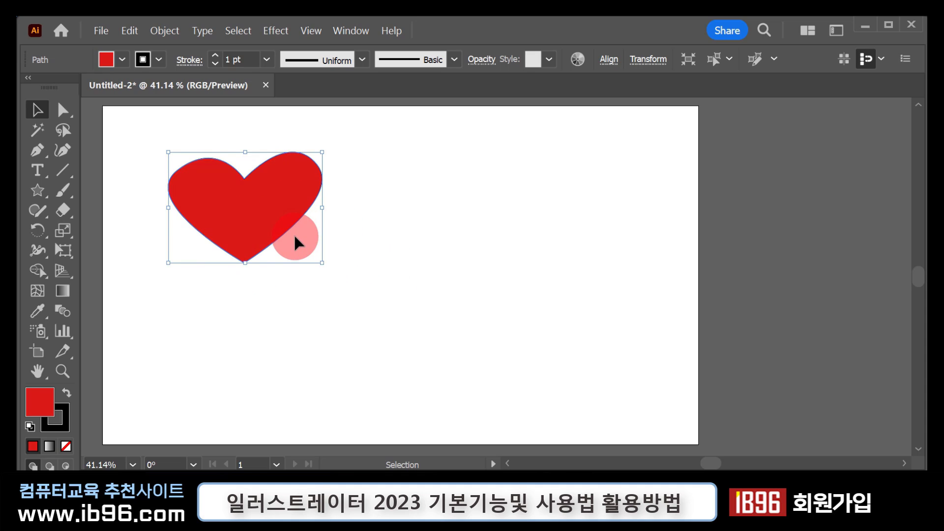
pyautogui.click(34, 109)
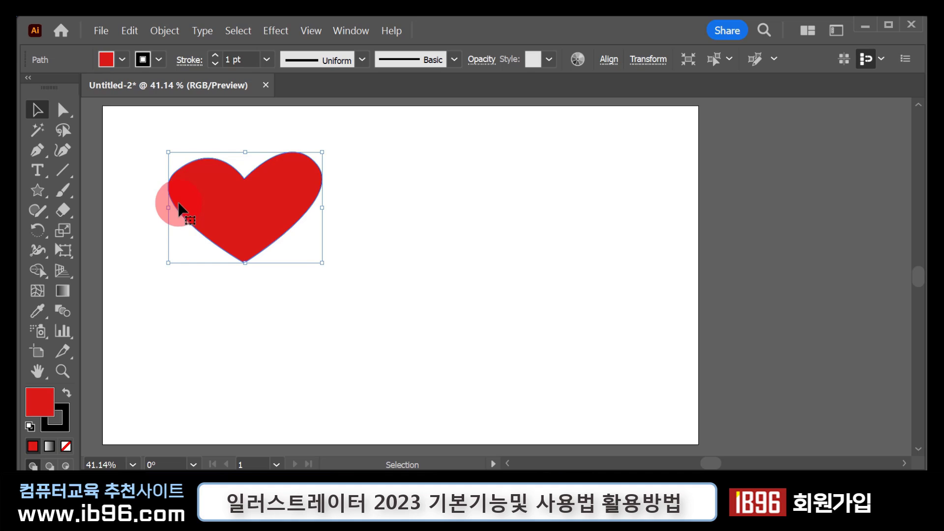
pyautogui.click(463, 197)
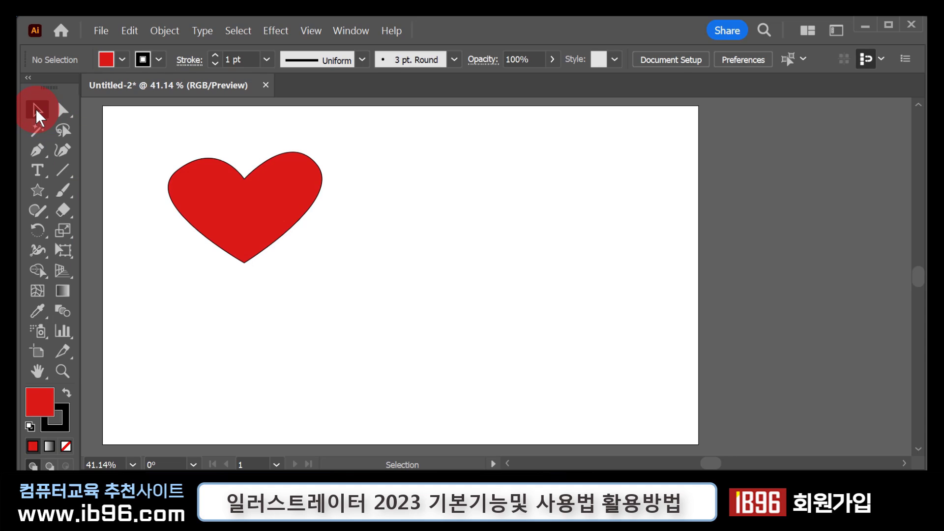
# Step: Enlarge the heart slightly from its lower-right corner and move it to mid-height in the artboard's left half
pyautogui.click(252, 209)
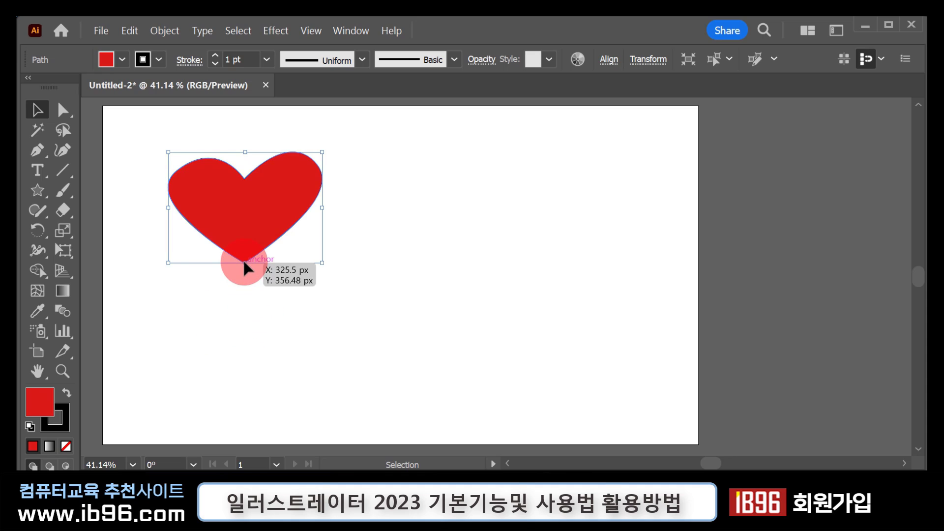
pyautogui.moveTo(244, 263); pyautogui.dragTo(323, 217)
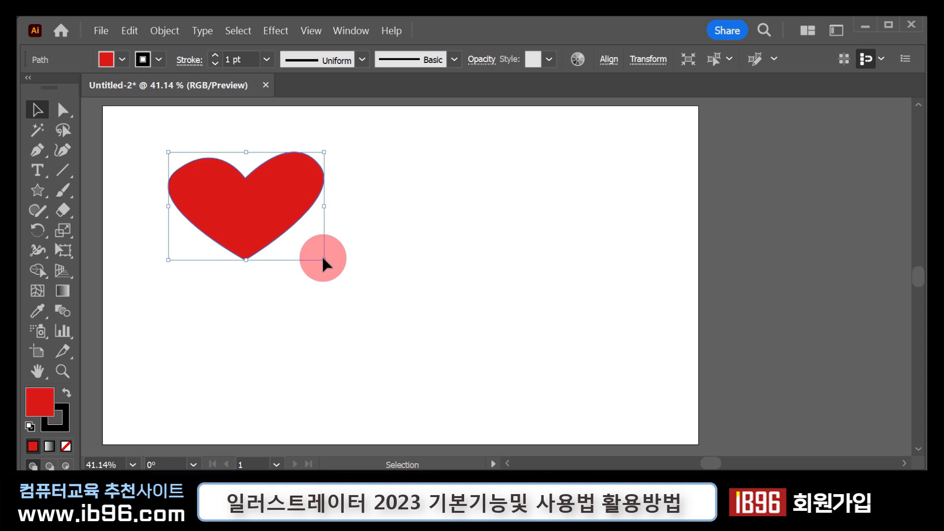
pyautogui.moveTo(323, 259); pyautogui.dragTo(339, 279)
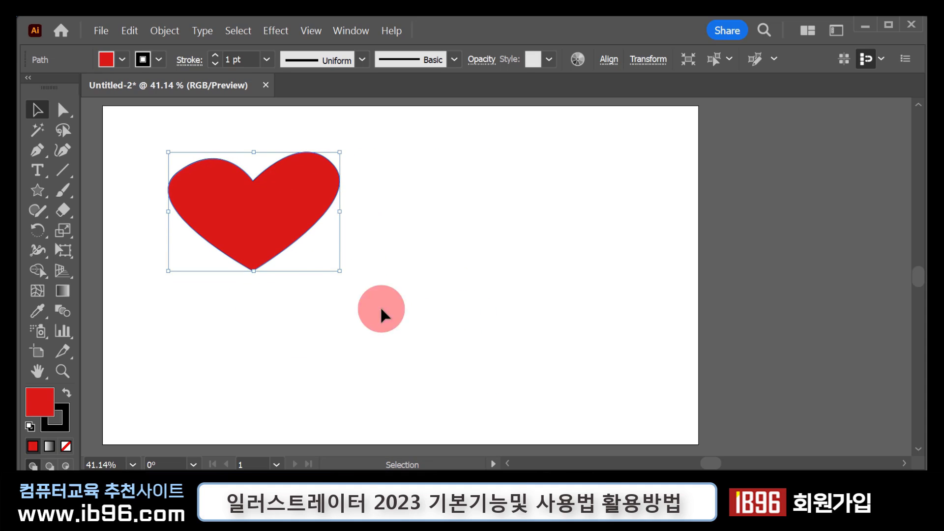
pyautogui.moveTo(286, 248); pyautogui.dragTo(274, 239)
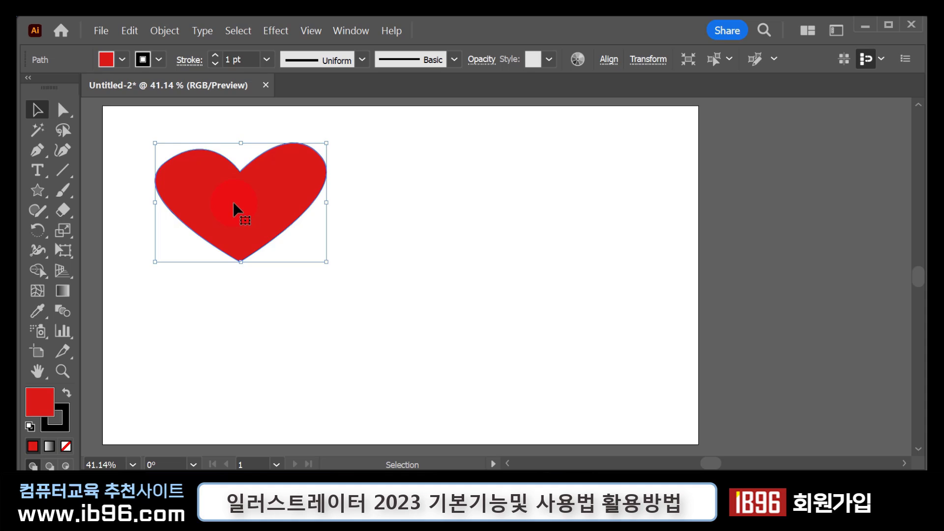
pyautogui.moveTo(233, 201); pyautogui.dragTo(245, 251)
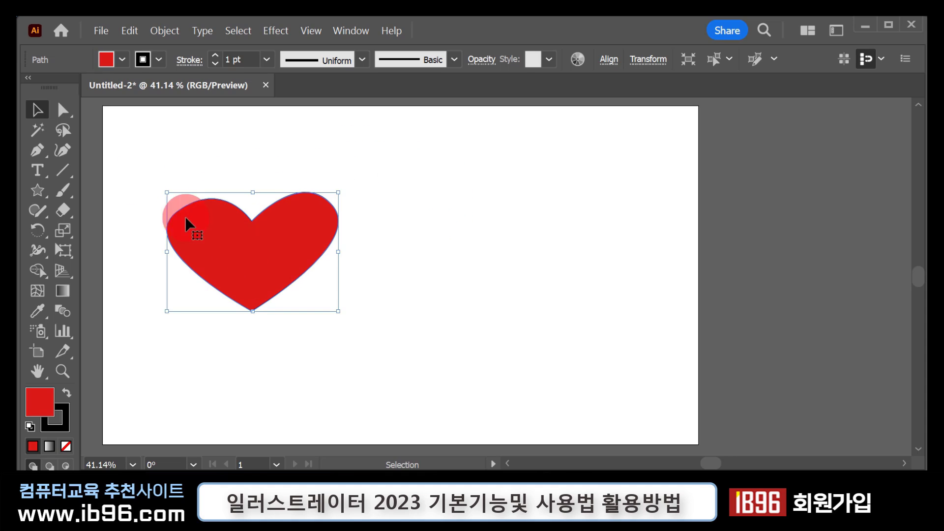
# Step: Compare the Selection and Direct Selection tools on the heart, examining its bounding box and its individual anchor points
pyautogui.click(38, 112)
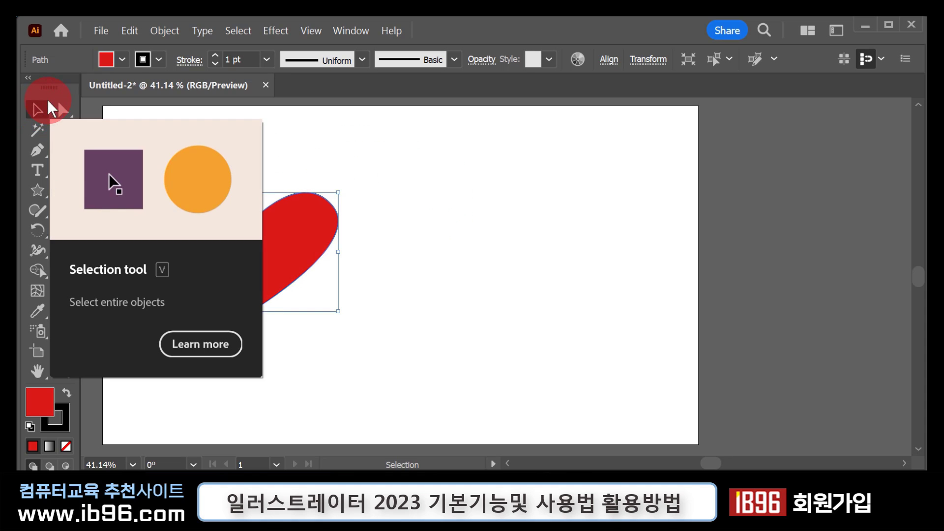
pyautogui.click(62, 111)
pyautogui.click(65, 107)
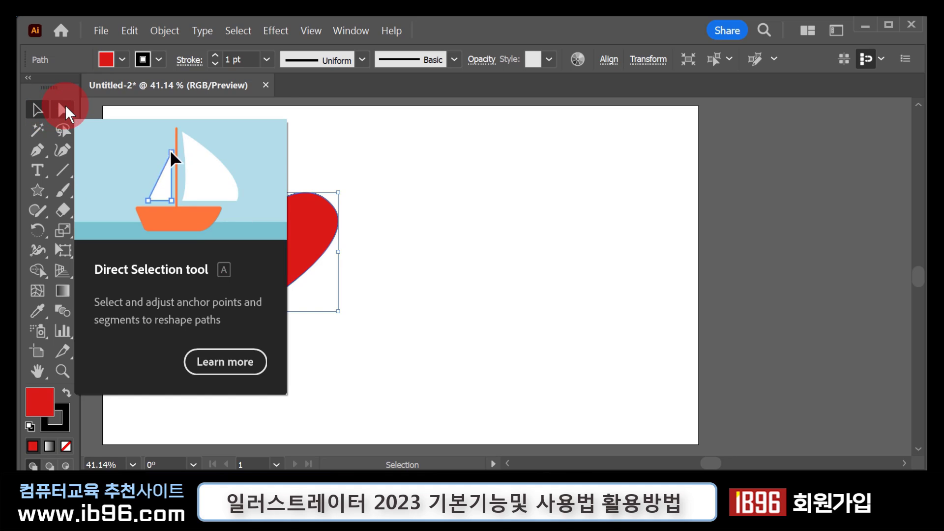
pyautogui.click(64, 111)
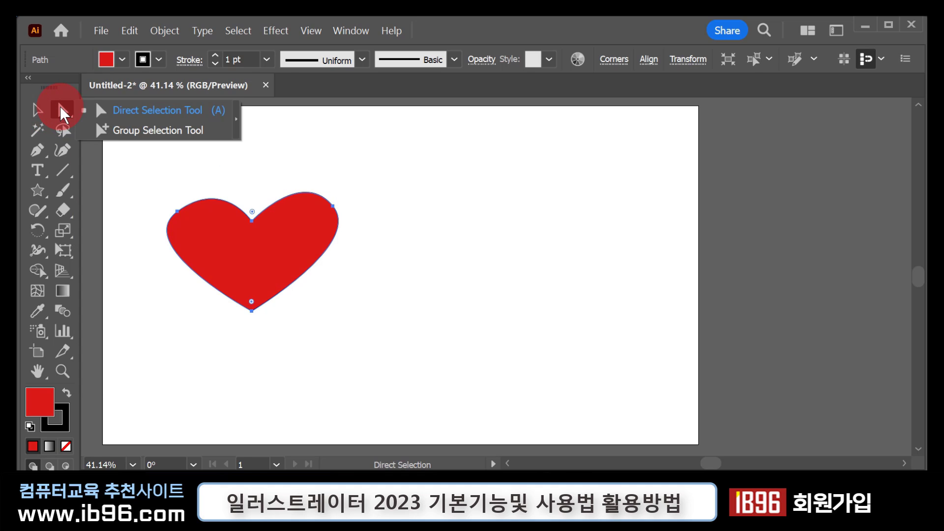
pyautogui.click(201, 263)
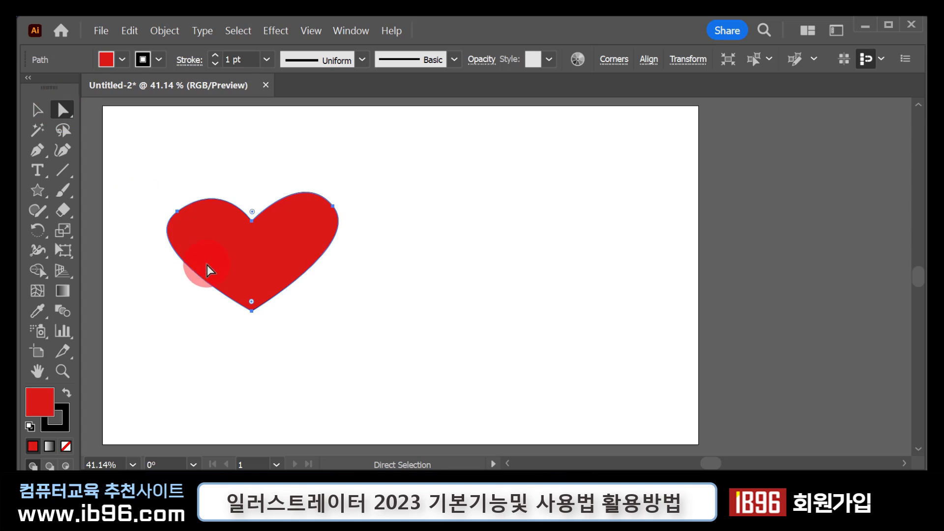
pyautogui.click(255, 320)
pyautogui.click(199, 269)
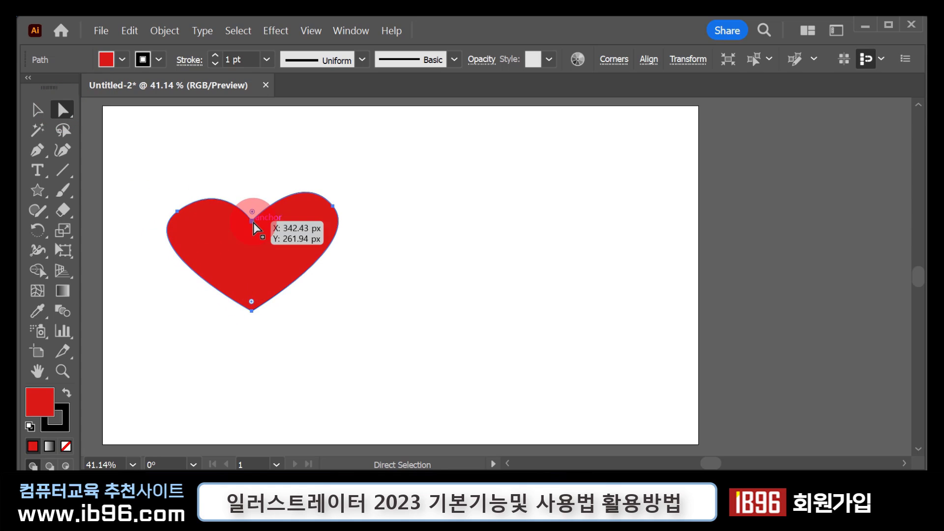
pyautogui.click(277, 310)
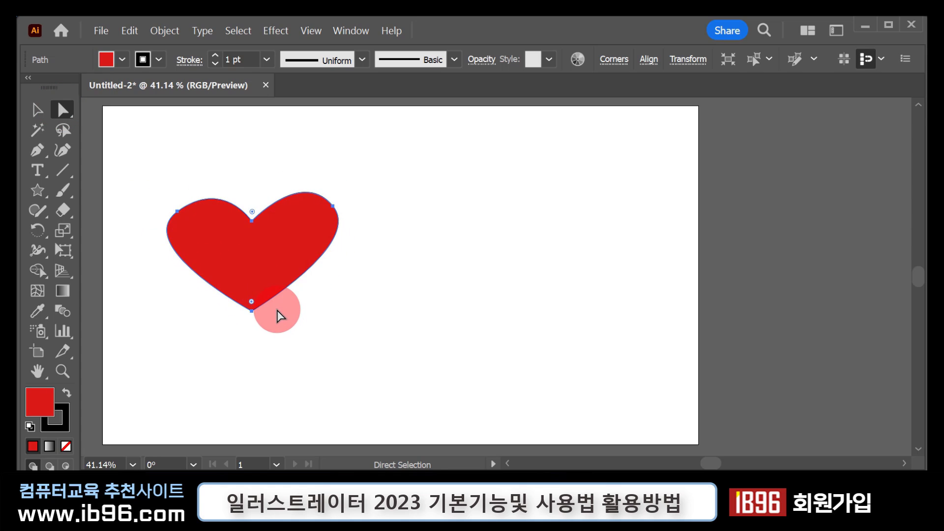
pyautogui.click(237, 226)
pyautogui.click(327, 215)
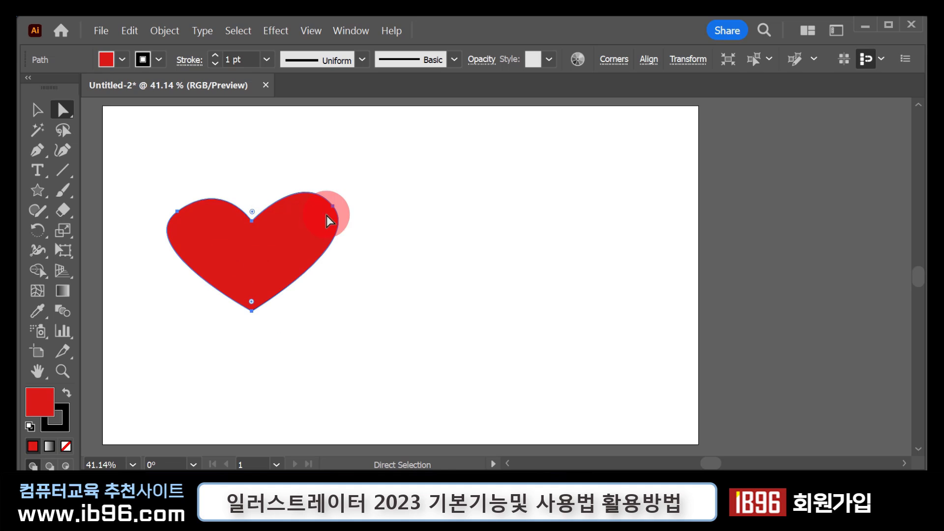
pyautogui.click(126, 162)
pyautogui.click(36, 110)
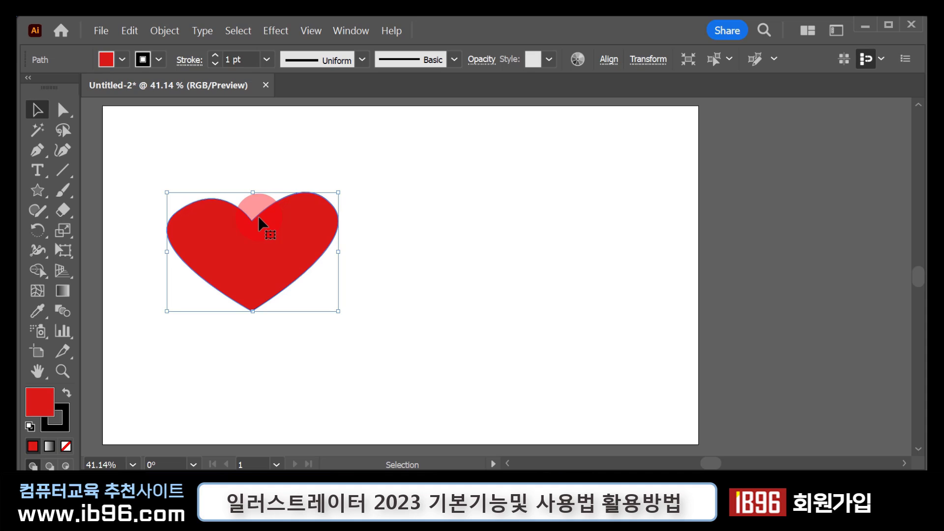
pyautogui.click(62, 110)
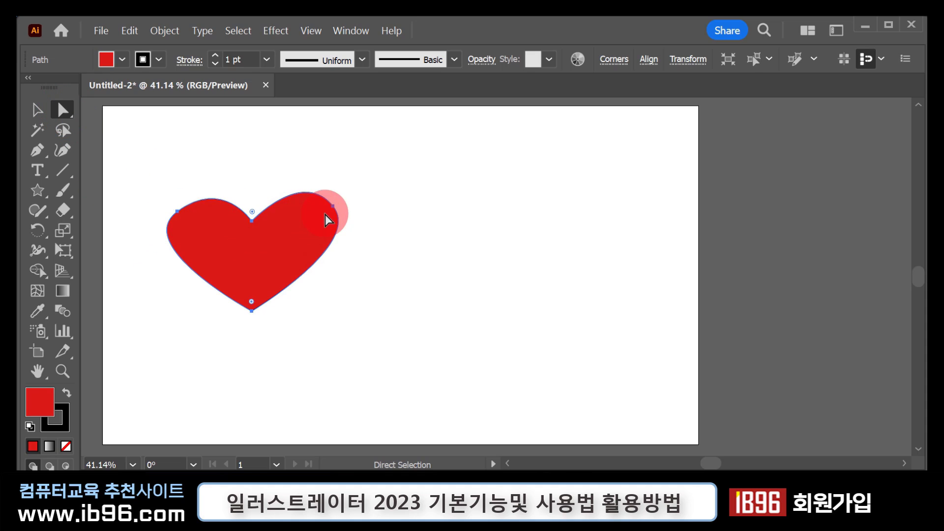
pyautogui.click(252, 222)
pyautogui.click(178, 212)
pyautogui.click(264, 236)
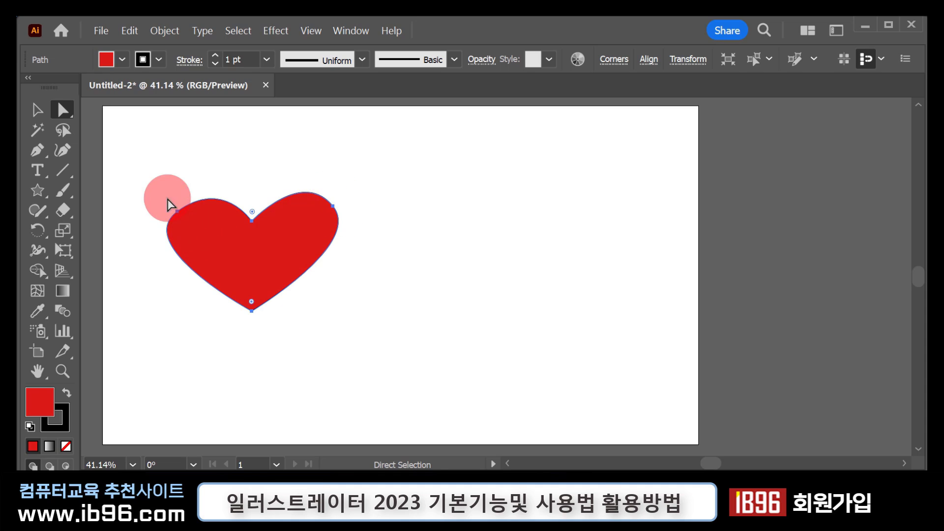
# Step: Move the heart's left-lobe anchor slightly inward and down, and steepen its direction handle to round the lobe
pyautogui.click(159, 185)
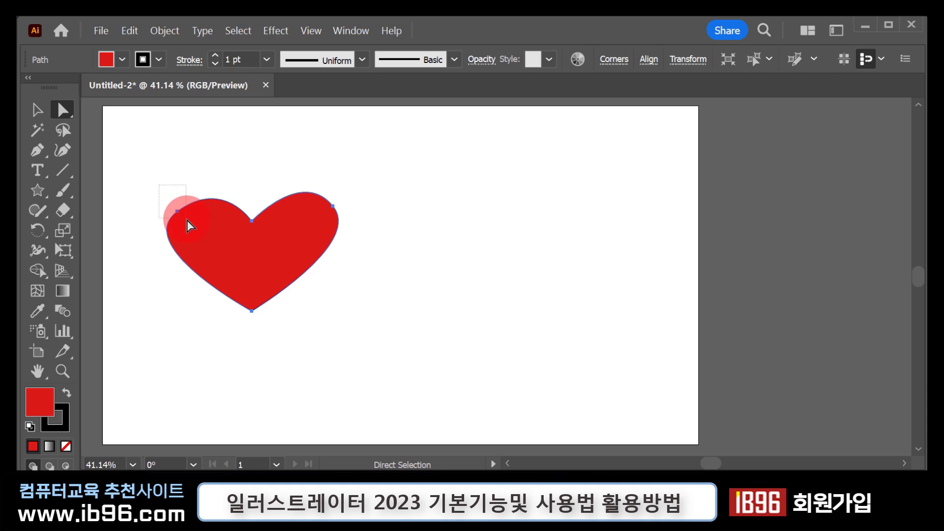
pyautogui.moveTo(187, 221); pyautogui.dragTo(188, 173)
pyautogui.moveTo(193, 232); pyautogui.dragTo(195, 228)
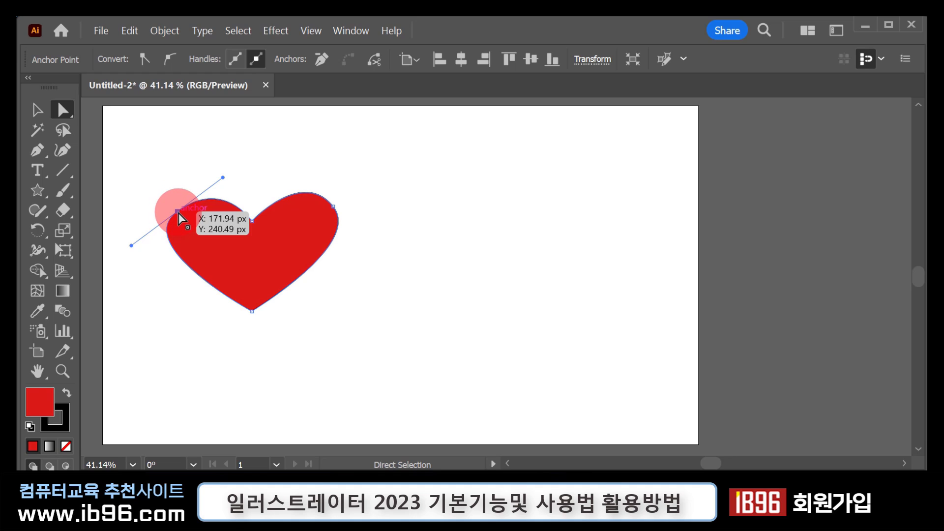
pyautogui.moveTo(179, 212); pyautogui.dragTo(189, 217)
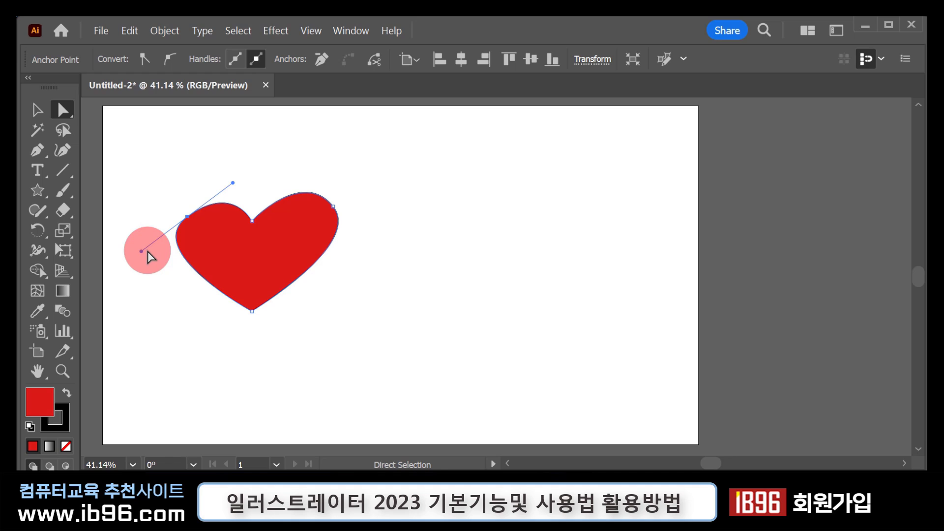
pyautogui.moveTo(142, 252); pyautogui.dragTo(154, 259)
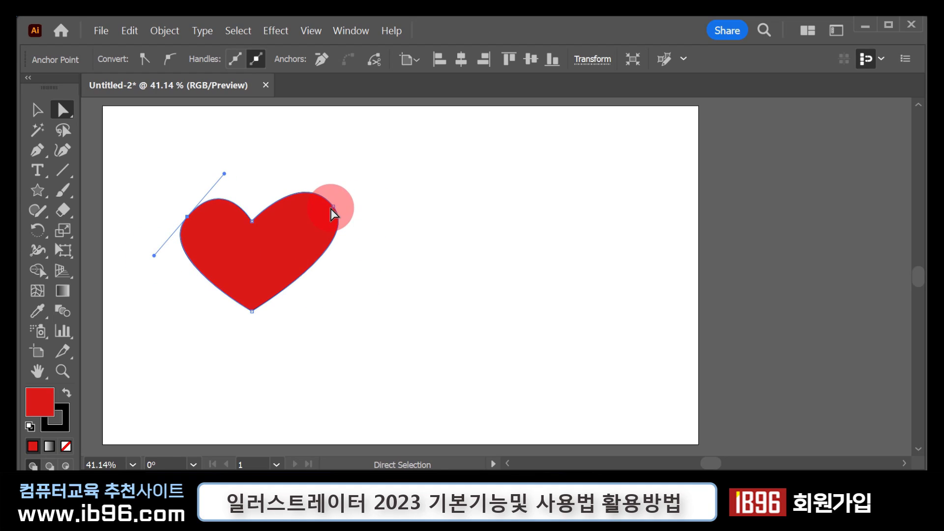
# Step: Move the right-lobe anchor inward and down to match the left lobe, fine-tune its lower handle, and deselect the heart
pyautogui.moveTo(333, 207); pyautogui.dragTo(317, 213)
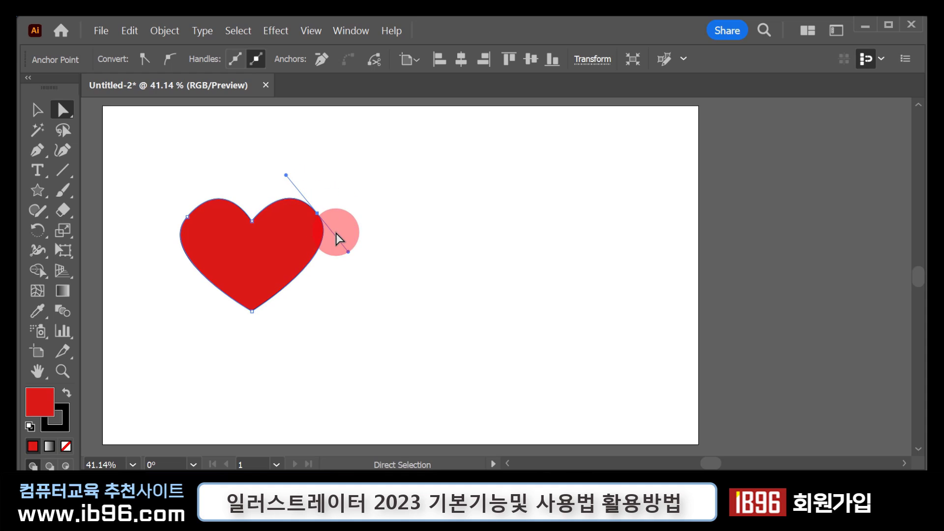
pyautogui.moveTo(348, 252); pyautogui.dragTo(345, 253)
pyautogui.click(331, 350)
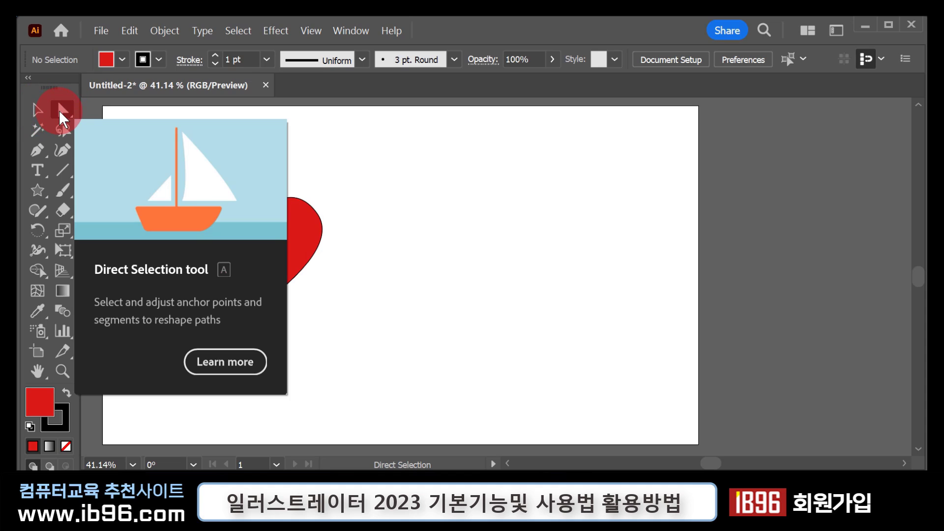
# Step: Delete the heart and tear off the shape tools as a floating panel near the artboard's upper-left corner
pyautogui.click(264, 313)
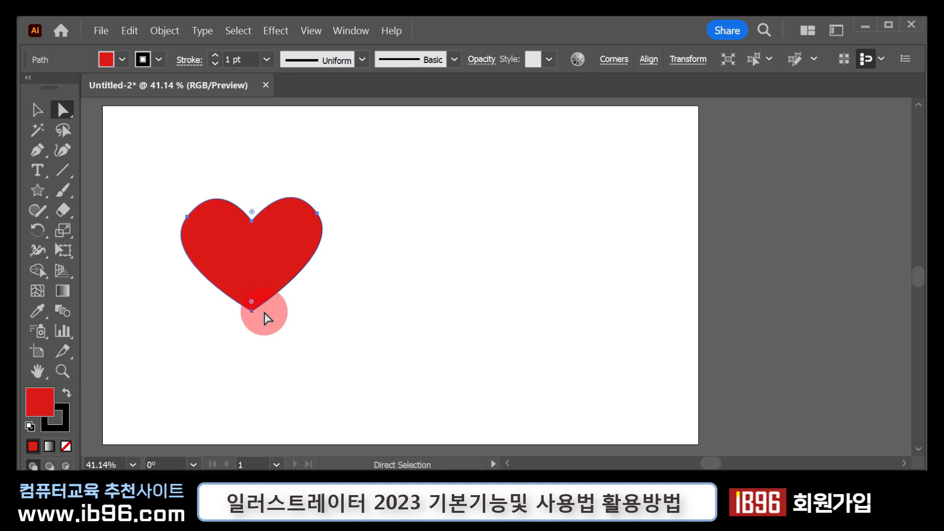
pyautogui.press('Delete')
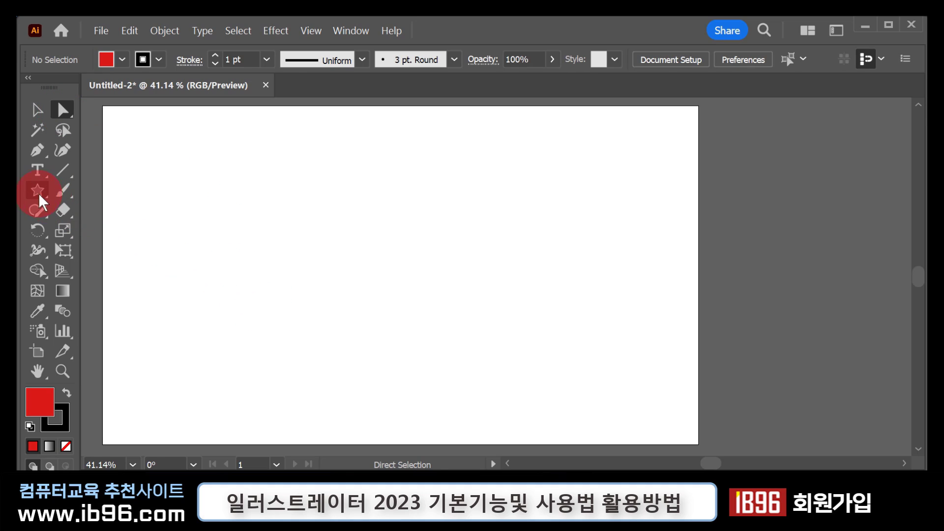
pyautogui.moveTo(38, 193); pyautogui.dragTo(214, 216)
pyautogui.moveTo(161, 201); pyautogui.dragTo(220, 129)
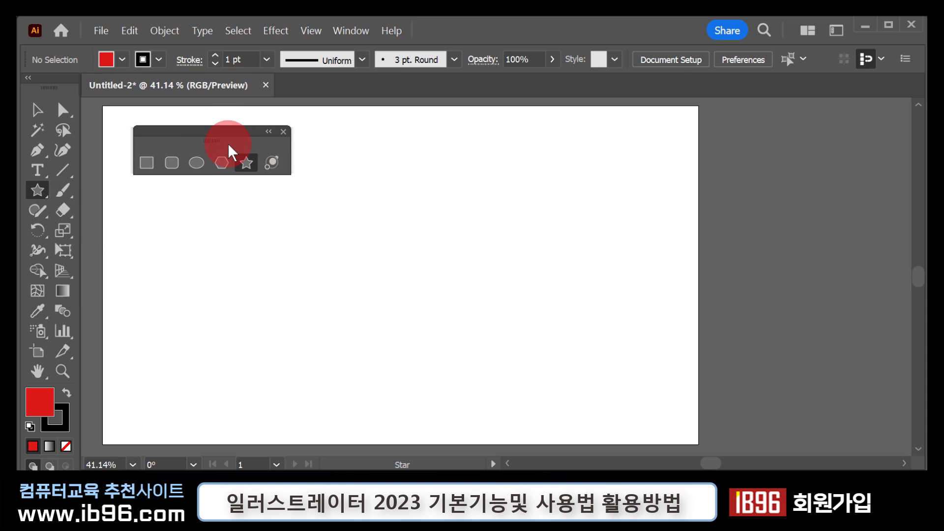
# Step: Draw a red rectangle about 301 px wide and pull its upper-right corner anchor slightly outward with the Direct Selection tool
pyautogui.click(147, 162)
pyautogui.moveTo(175, 216); pyautogui.dragTo(307, 328)
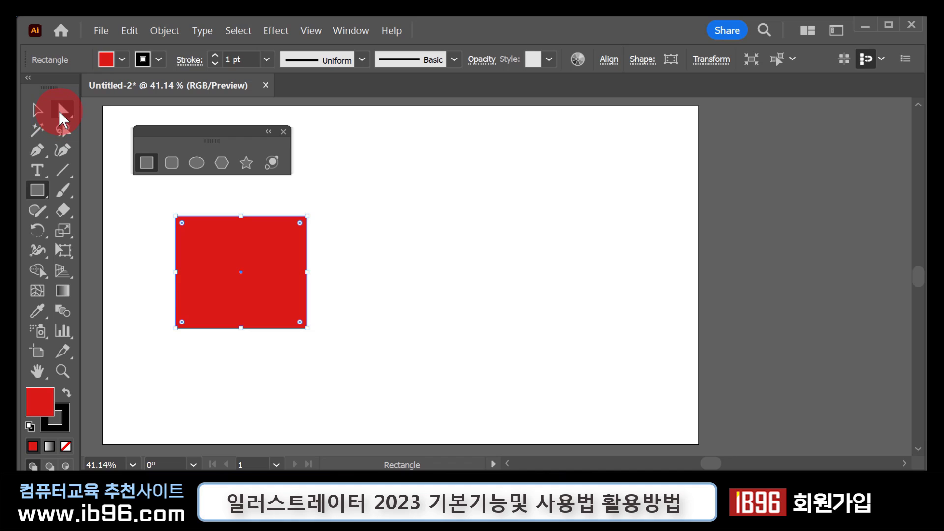
pyautogui.click(61, 113)
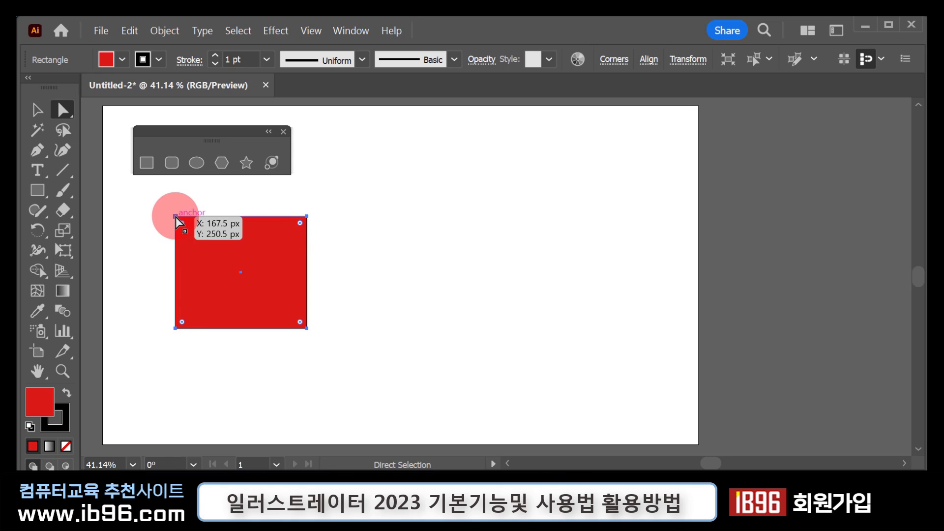
pyautogui.click(307, 217)
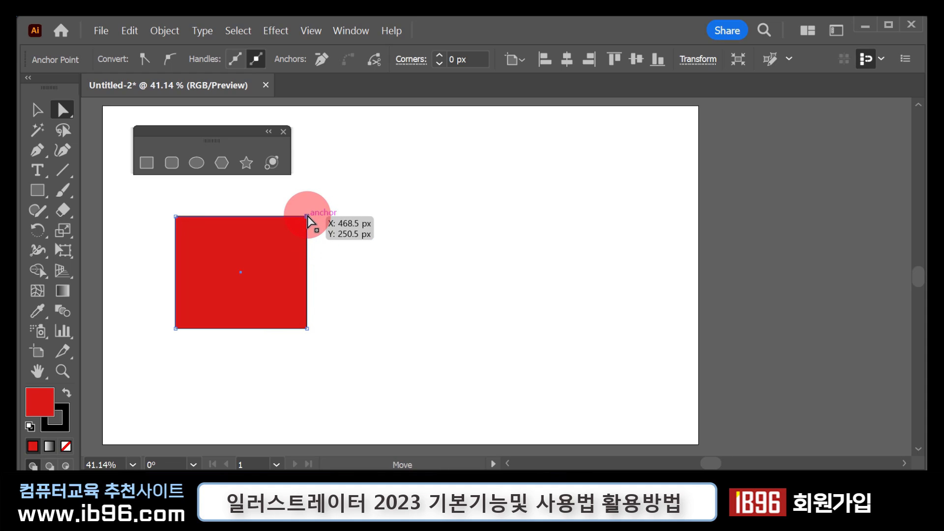
pyautogui.moveTo(308, 216)
pyautogui.mouseDown()
pyautogui.moveTo(256, 260)
pyautogui.moveTo(322, 185)
pyautogui.moveTo(210, 291)
pyautogui.moveTo(309, 215)
pyautogui.mouseUp()
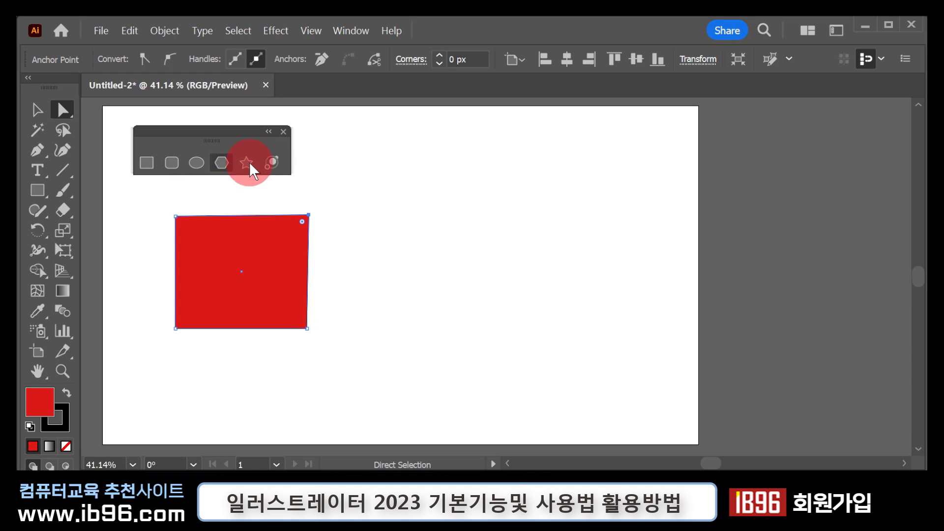
# Step: Delete the distorted rectangle, draw a roughly square red one in its place, and activate the Direct Selection tool
pyautogui.click(208, 253)
pyautogui.press('Delete')
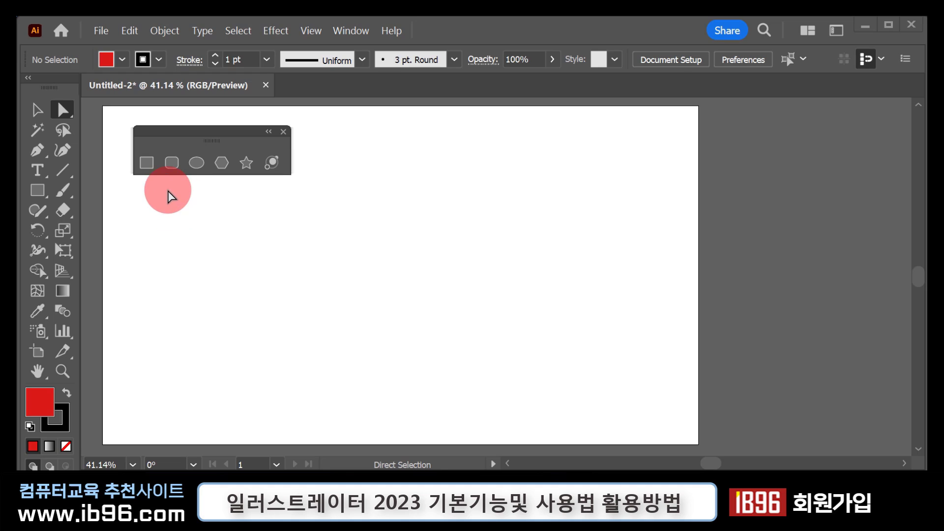
pyautogui.click(147, 163)
pyautogui.moveTo(197, 222); pyautogui.dragTo(316, 340)
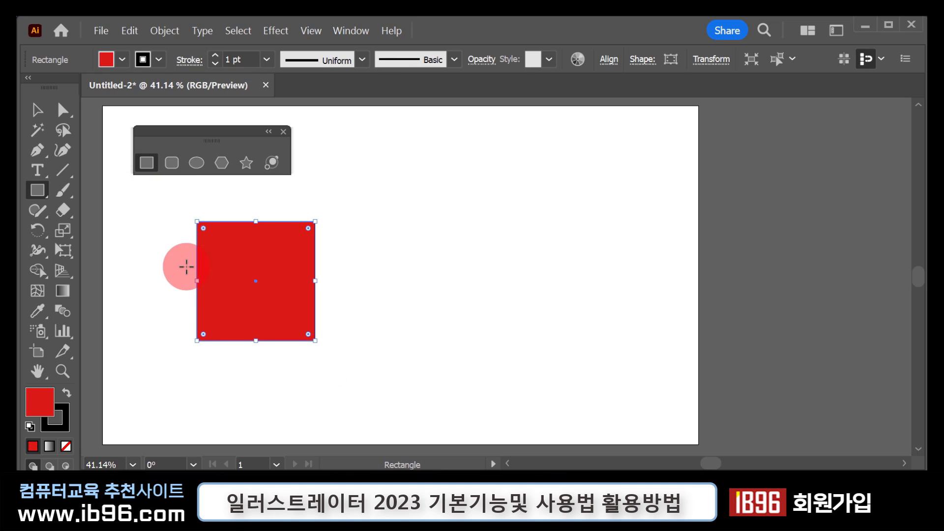
pyautogui.click(66, 108)
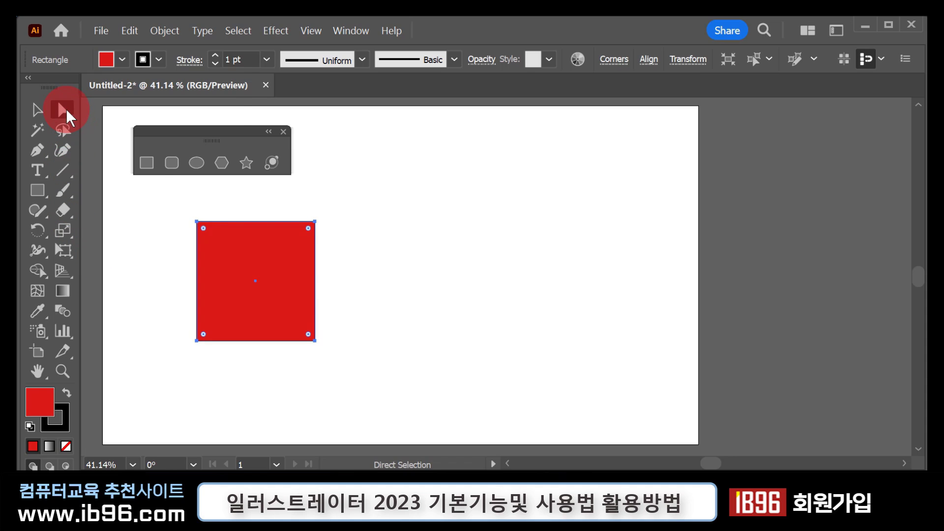
# Step: Lower the square's upper-right anchor slightly, and tear off the Pen tools as a floating panel overlapping the shape tools panel
pyautogui.moveTo(290, 192); pyautogui.dragTo(315, 229)
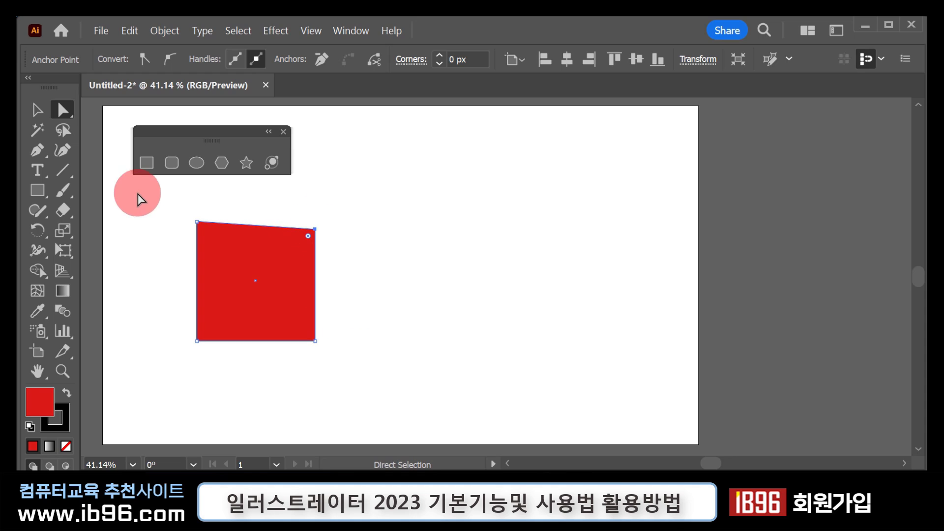
pyautogui.click(40, 150)
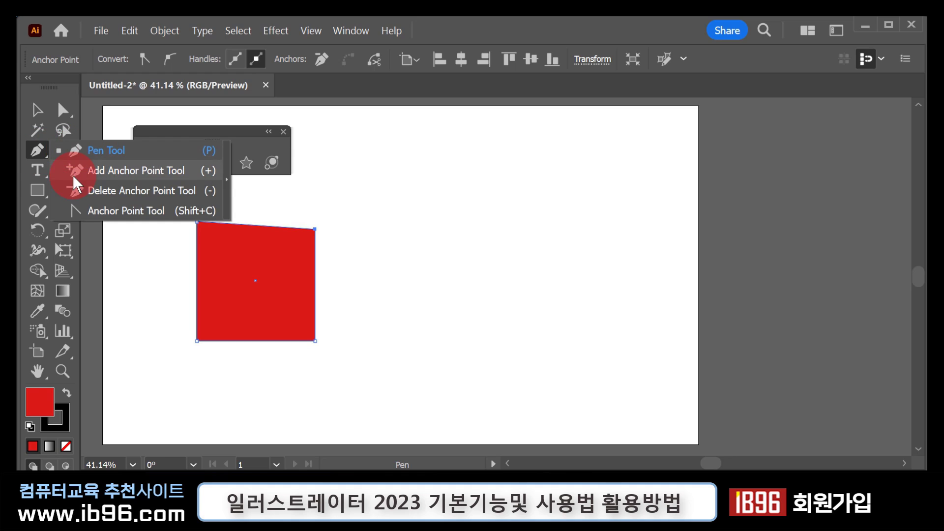
pyautogui.click(226, 174)
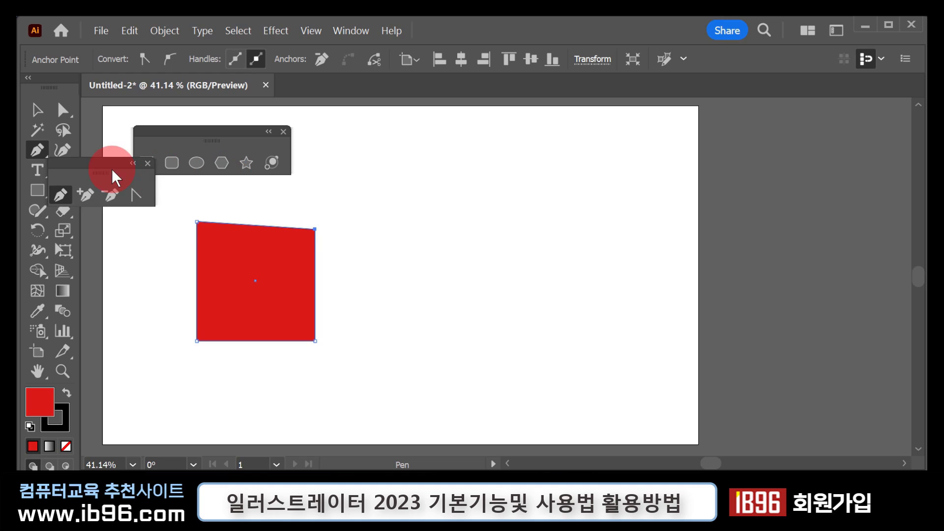
pyautogui.moveTo(105, 164); pyautogui.dragTo(191, 162)
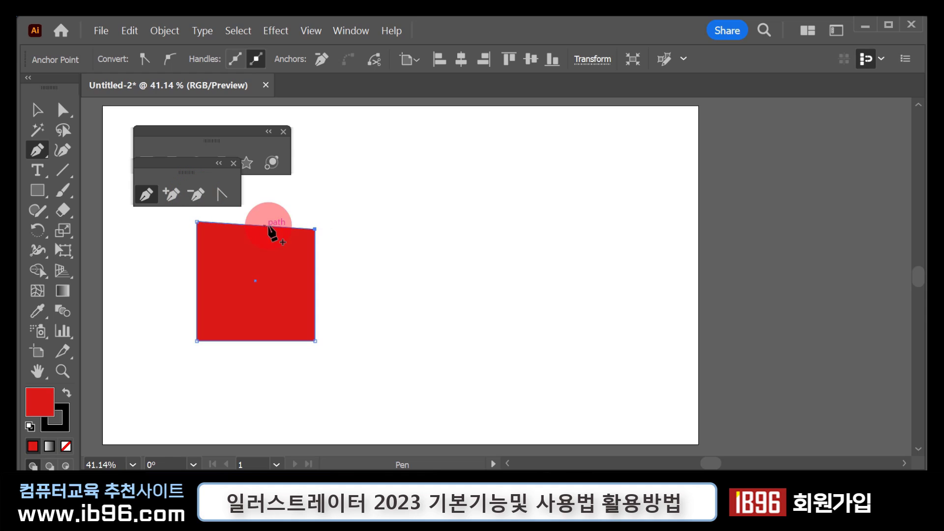
# Step: Draw a closed red shape with a rounded top beside the square using the Pen tool, and delete it
pyautogui.click(150, 200)
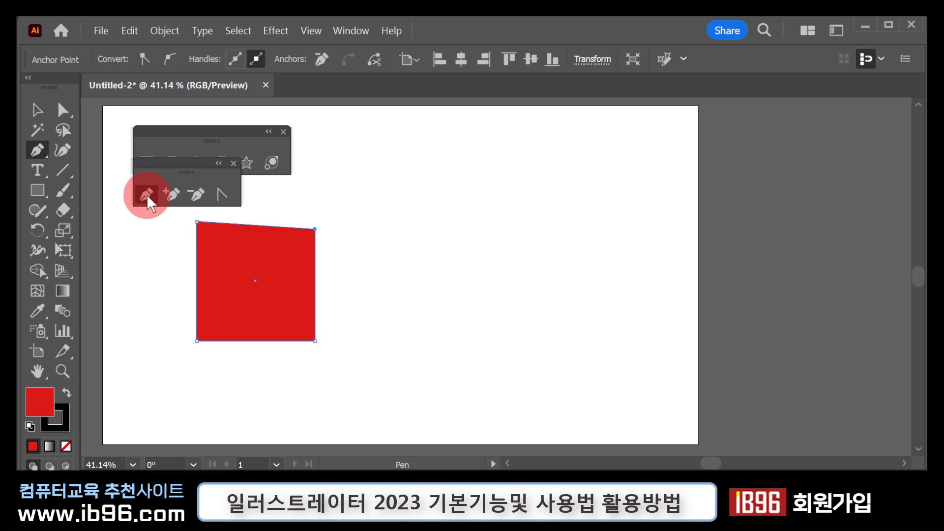
pyautogui.click(390, 212)
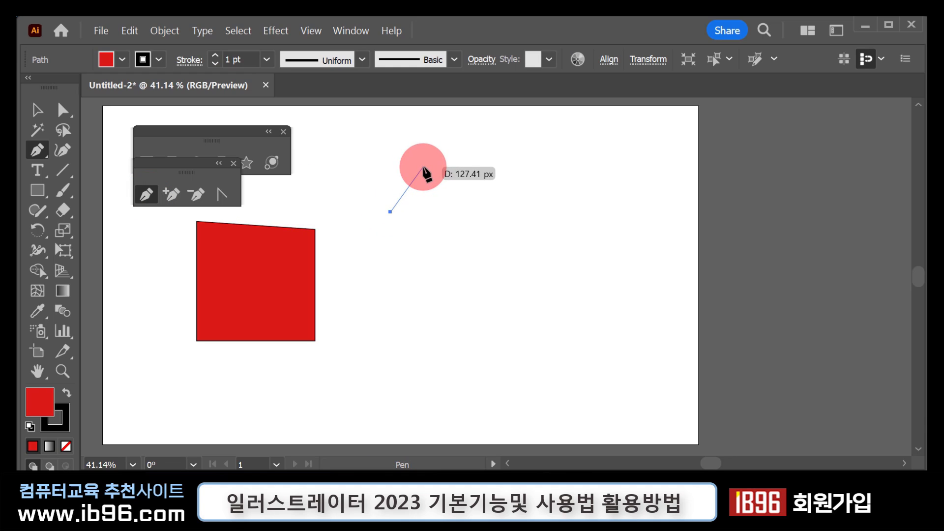
pyautogui.moveTo(423, 166); pyautogui.dragTo(453, 172)
pyautogui.moveTo(431, 281); pyautogui.dragTo(383, 288)
pyautogui.click(383, 288)
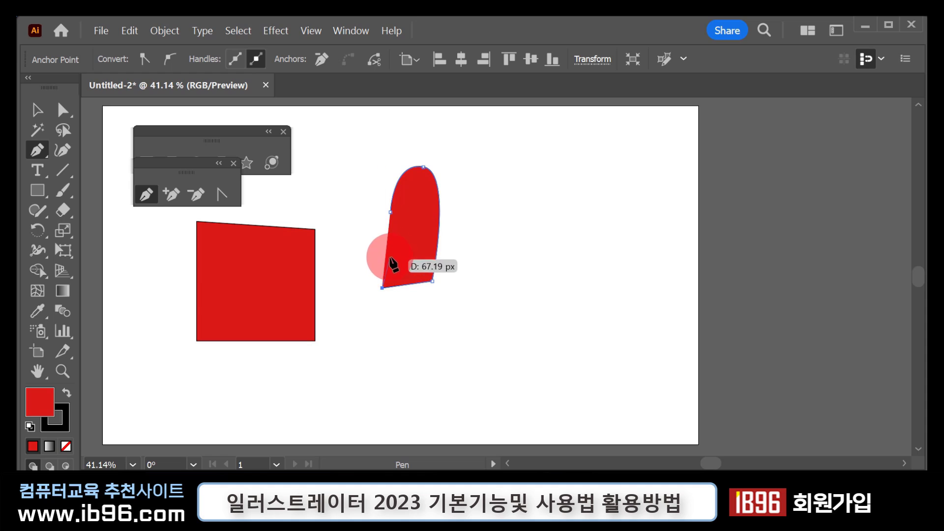
pyautogui.moveTo(391, 216); pyautogui.dragTo(411, 236)
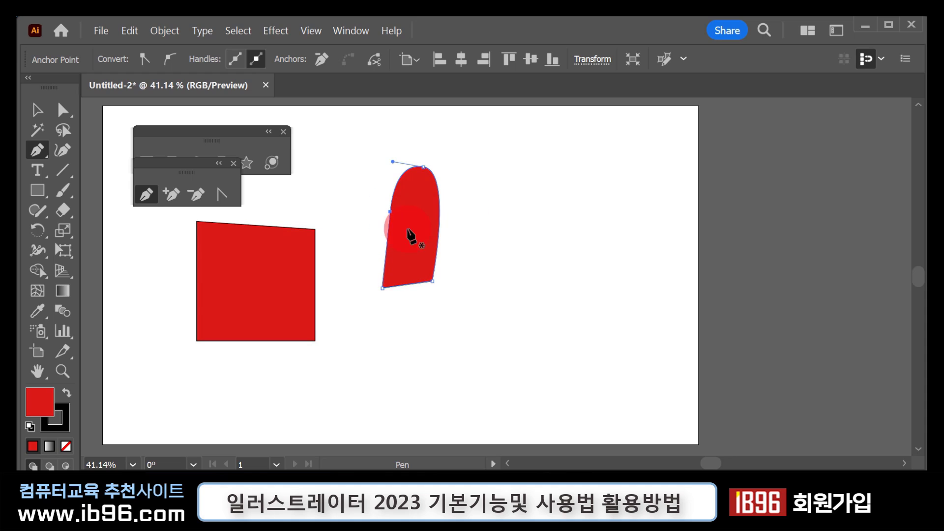
pyautogui.press('Delete')
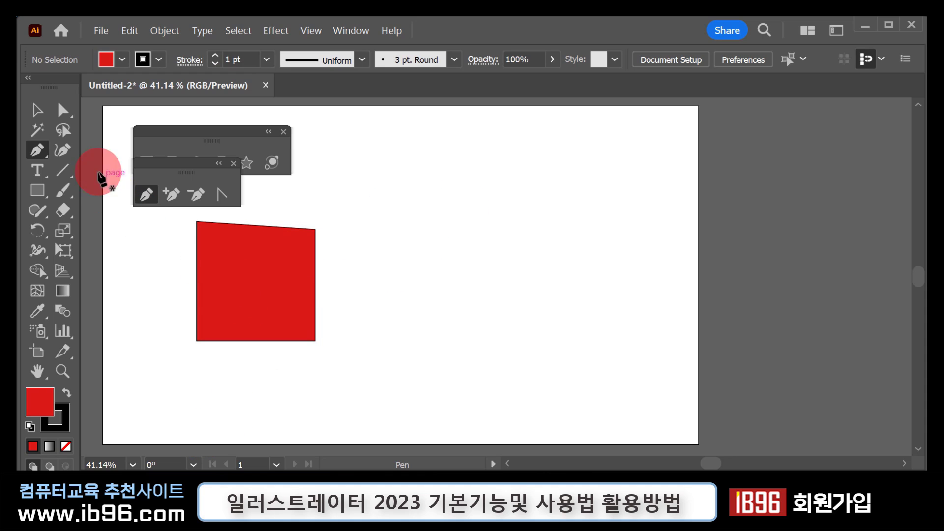
# Step: Select the red four-sided shape and reset it to the default white fill and black stroke
pyautogui.click(37, 110)
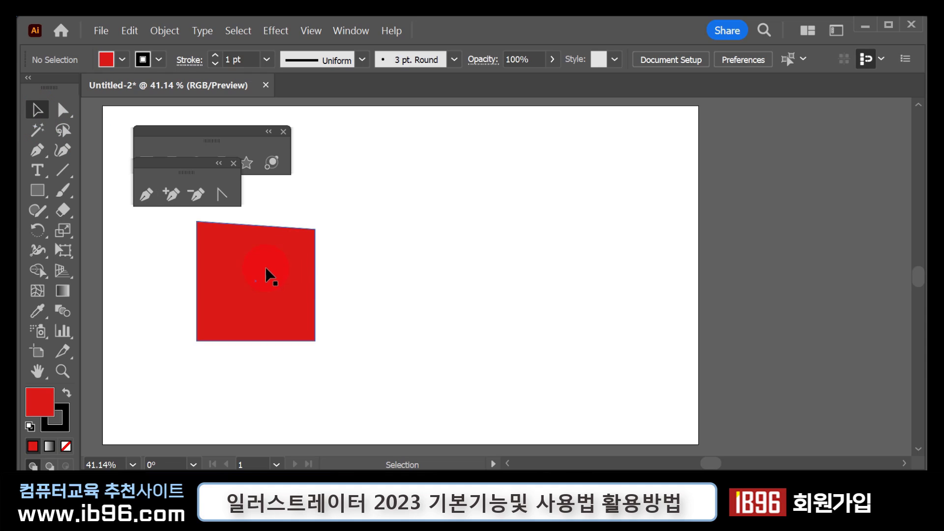
pyautogui.click(267, 252)
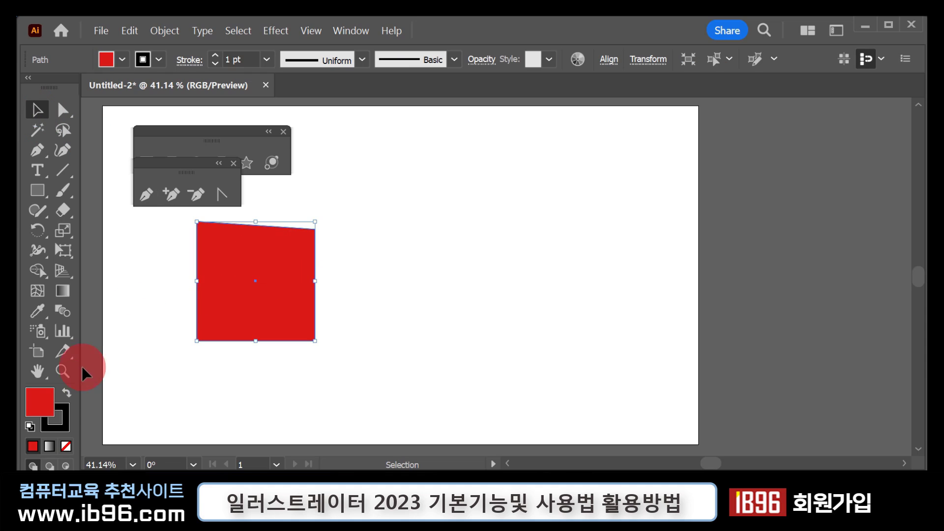
pyautogui.click(30, 427)
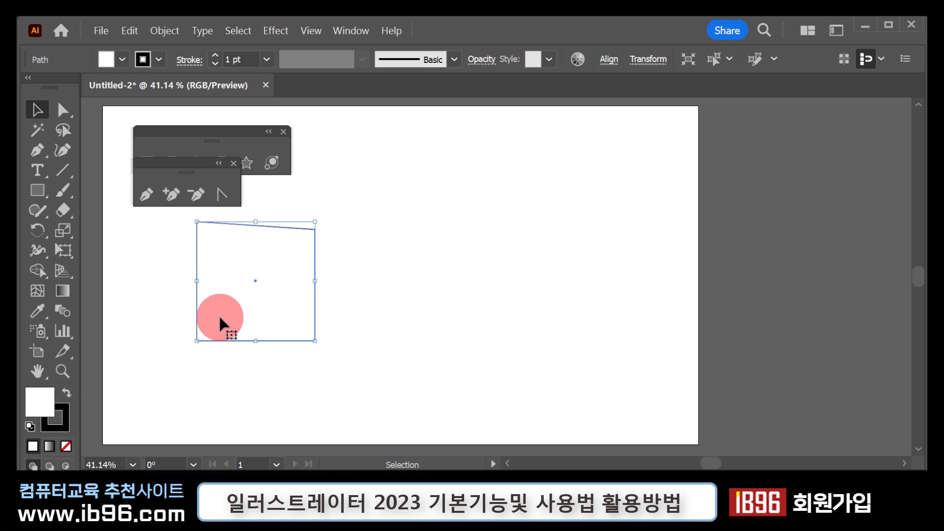
# Step: Remove the upper-right corner of the white shape with the Delete Anchor Point tool to make a triangle
pyautogui.click(150, 201)
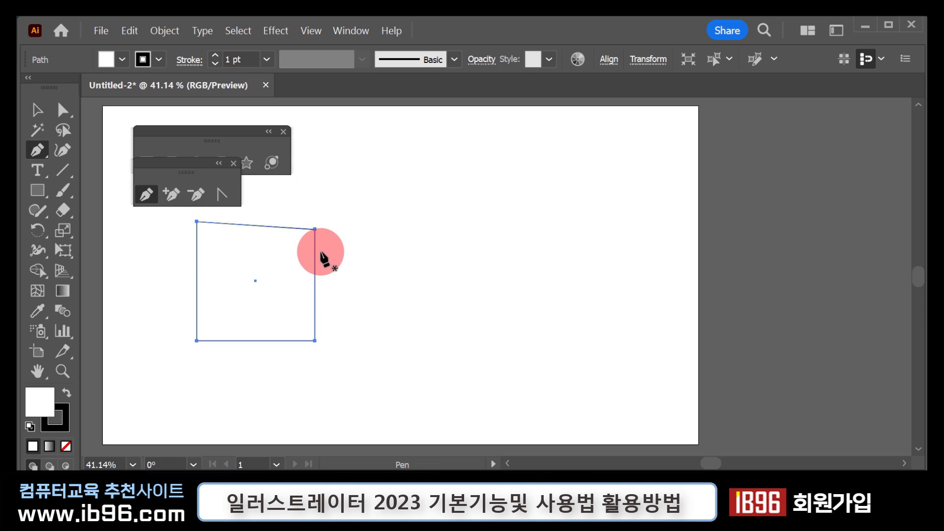
pyautogui.click(194, 196)
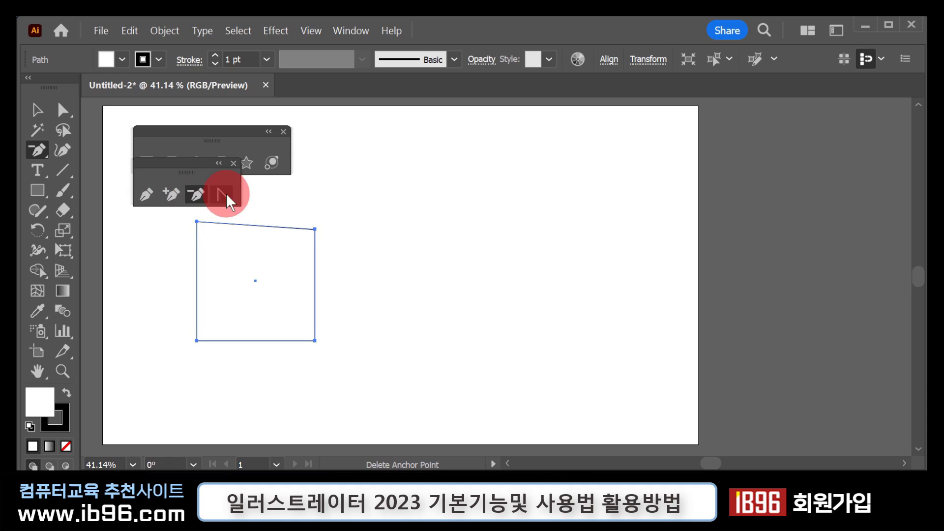
pyautogui.click(315, 229)
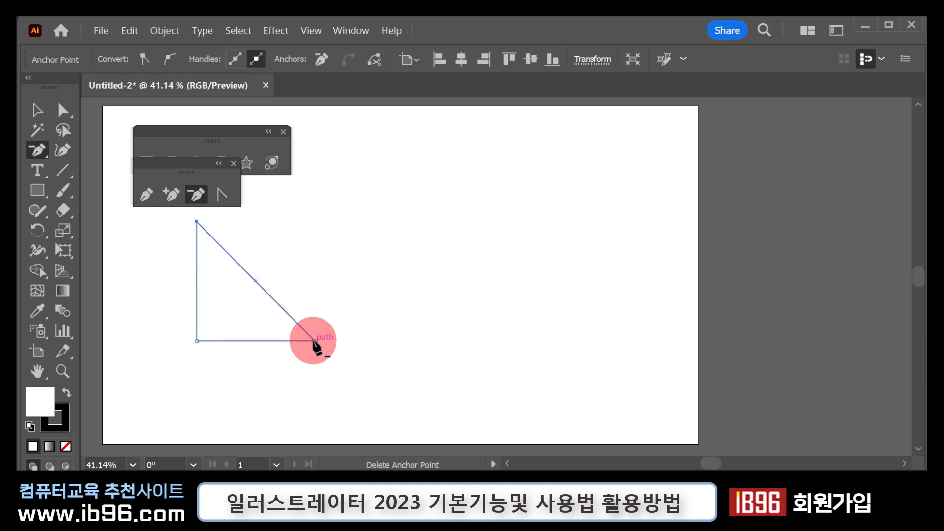
# Step: Add an anchor point to the triangle's diagonal edge and pull it up and outward to form a fourth corner
pyautogui.click(170, 194)
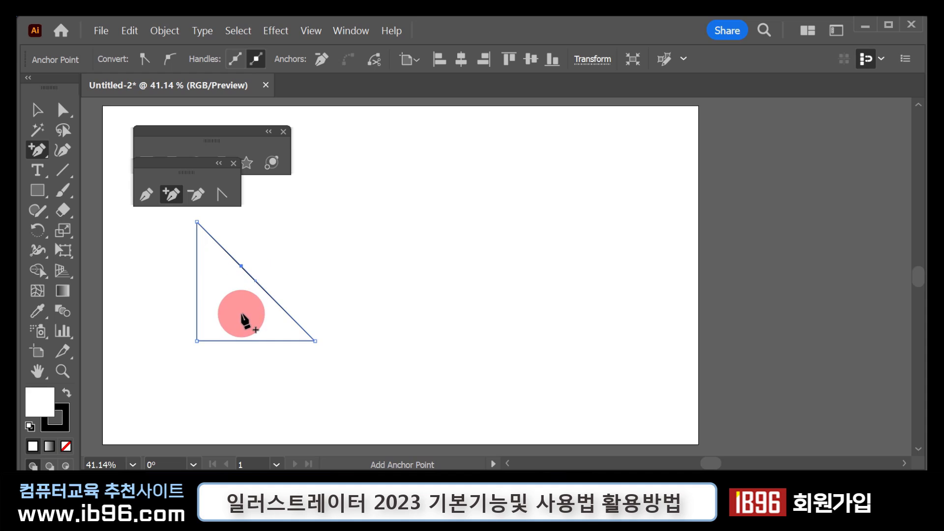
pyautogui.click(240, 266)
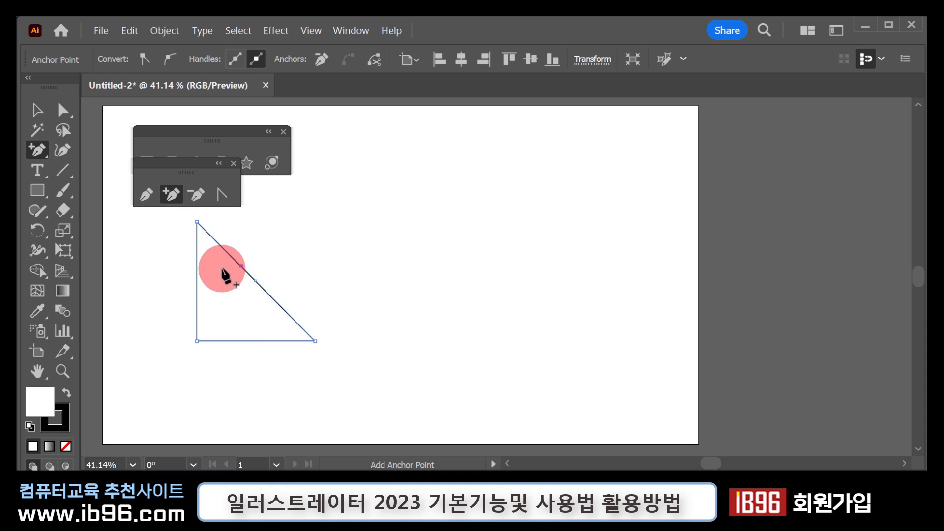
pyautogui.click(163, 191)
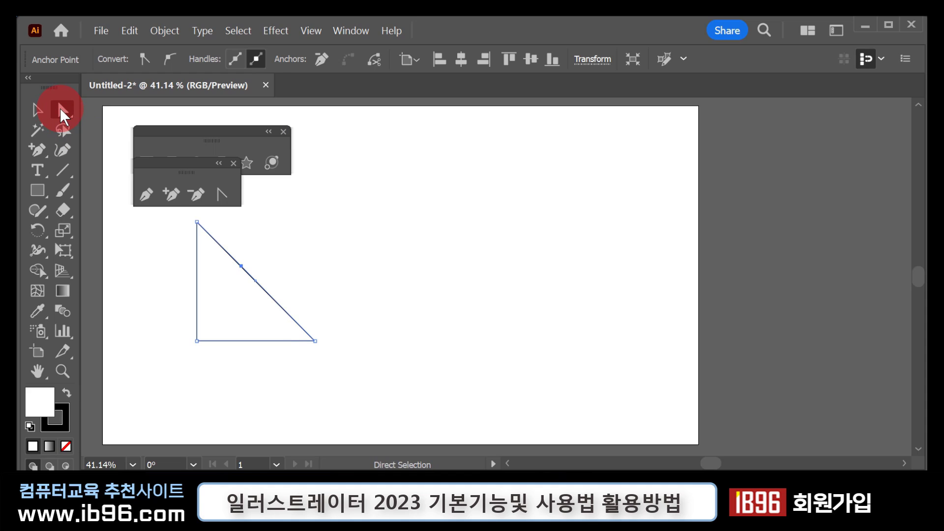
pyautogui.click(209, 339)
pyautogui.click(242, 285)
pyautogui.click(242, 267)
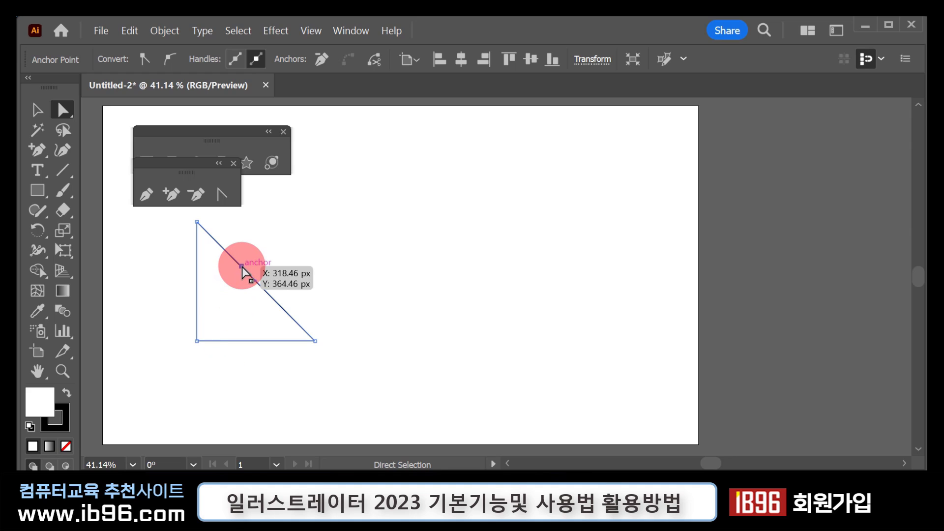
pyautogui.moveTo(241, 266)
pyautogui.mouseDown()
pyautogui.moveTo(248, 271)
pyautogui.moveTo(324, 197)
pyautogui.moveTo(324, 207)
pyautogui.moveTo(323, 196)
pyautogui.mouseUp()
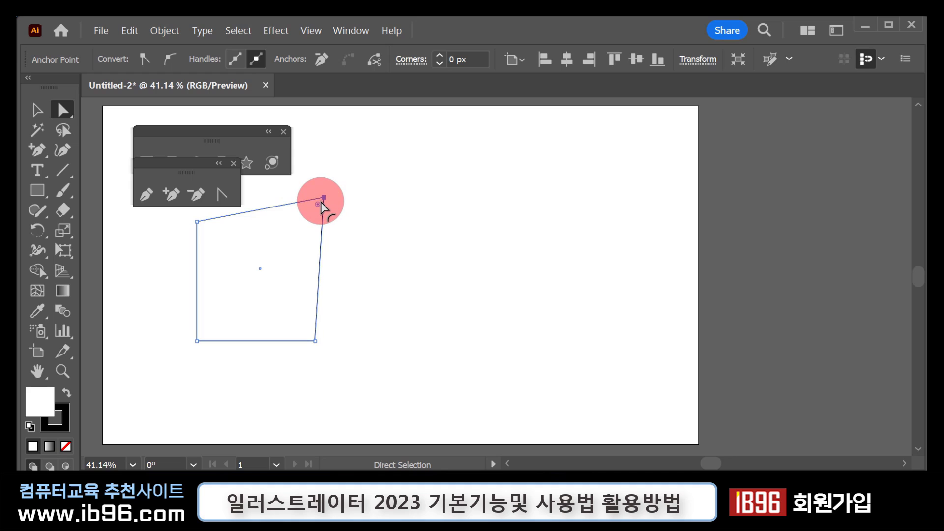
# Step: Delete the pulled-out upper-right anchor and add a new anchor point near the middle of the triangle's diagonal edge
pyautogui.click(195, 194)
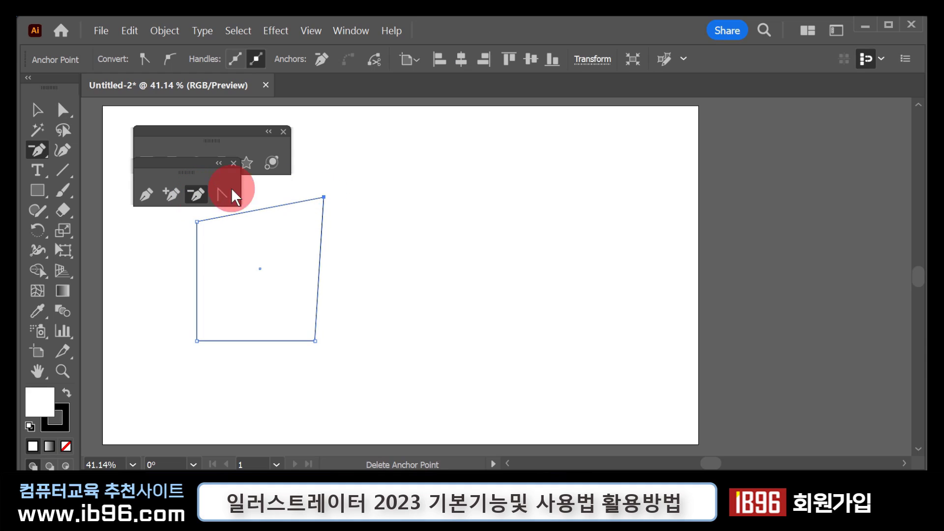
pyautogui.click(323, 198)
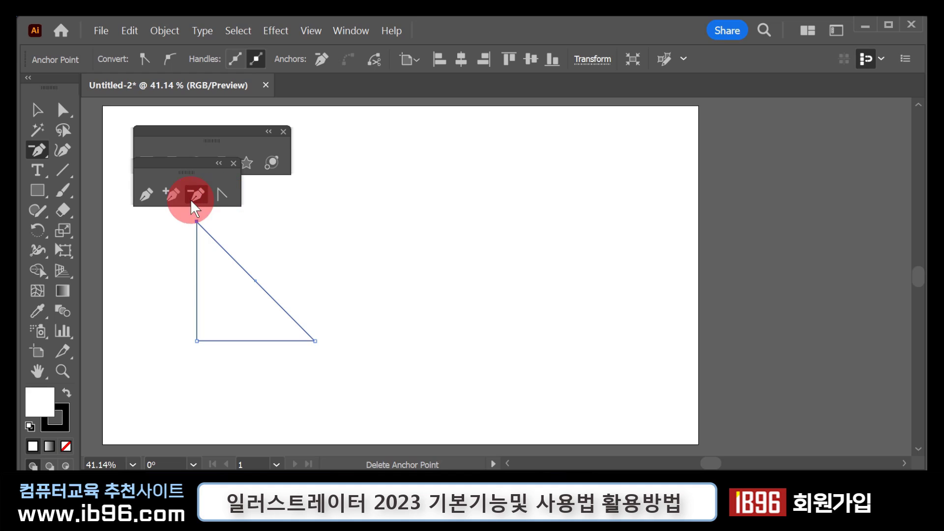
pyautogui.click(168, 194)
pyautogui.click(247, 272)
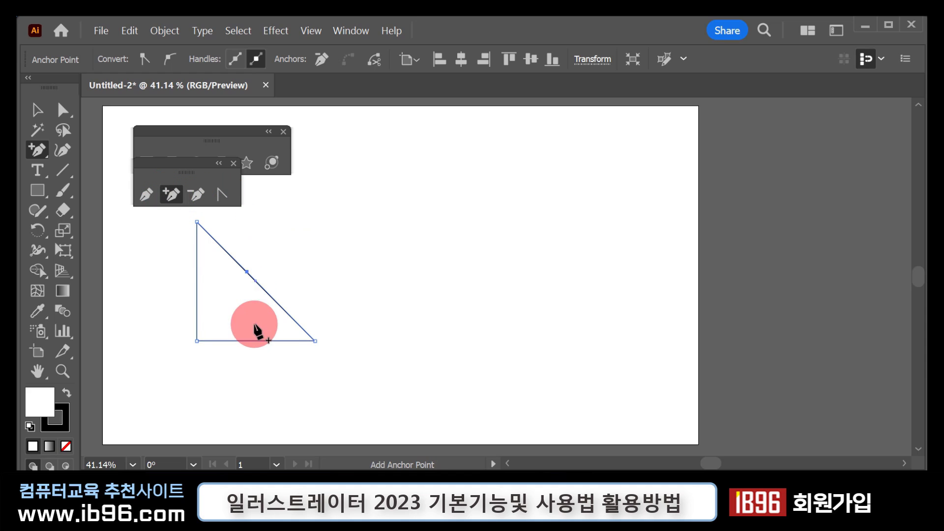
# Step: Move the added anchor point on the triangle's slanted side outward to form a four-sided shape
pyautogui.click(64, 110)
pyautogui.moveTo(247, 272); pyautogui.dragTo(323, 222)
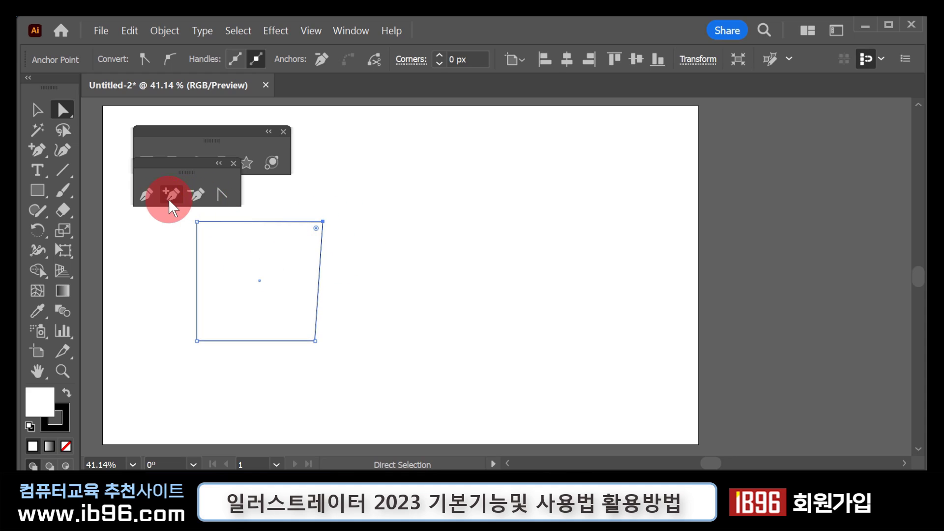
# Step: Draw an open Pen path with straight and curved segments to the right of the four-sided shape and delete it
pyautogui.click(147, 196)
pyautogui.click(419, 198)
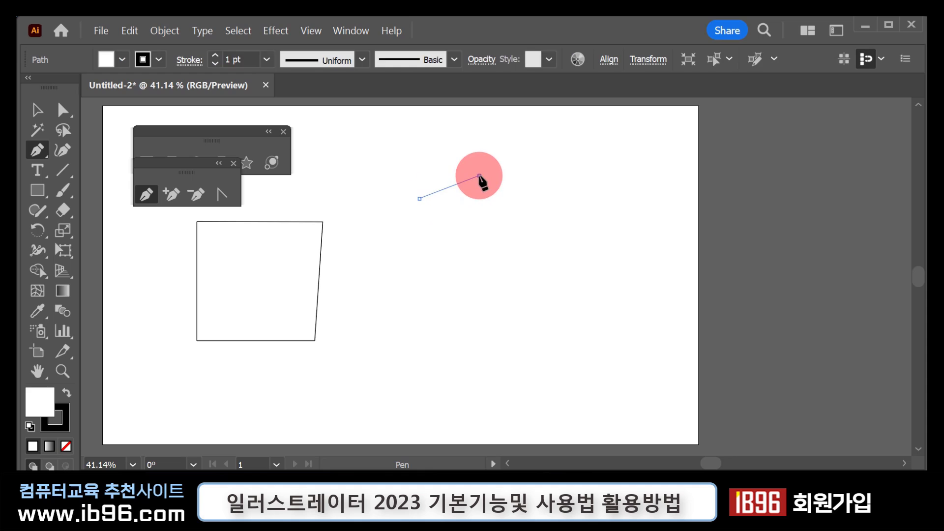
pyautogui.click(528, 263)
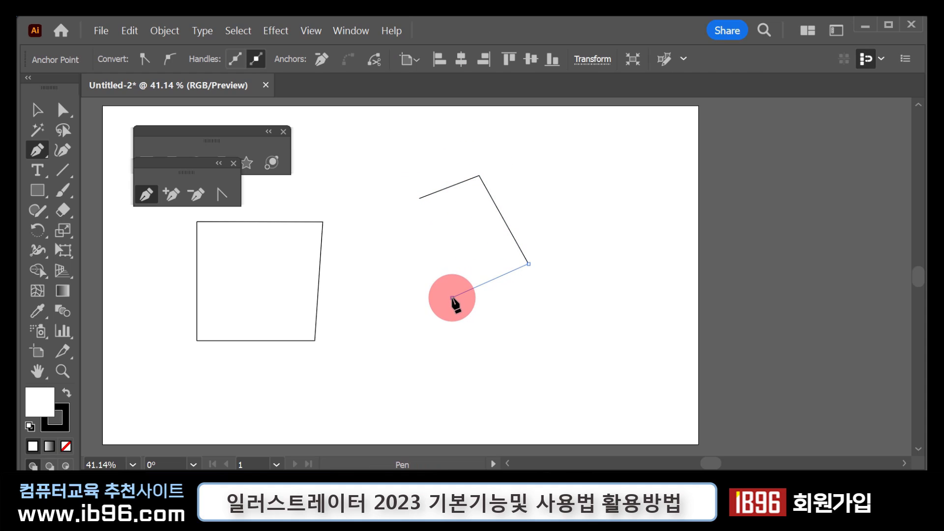
pyautogui.moveTo(452, 297); pyautogui.dragTo(440, 372)
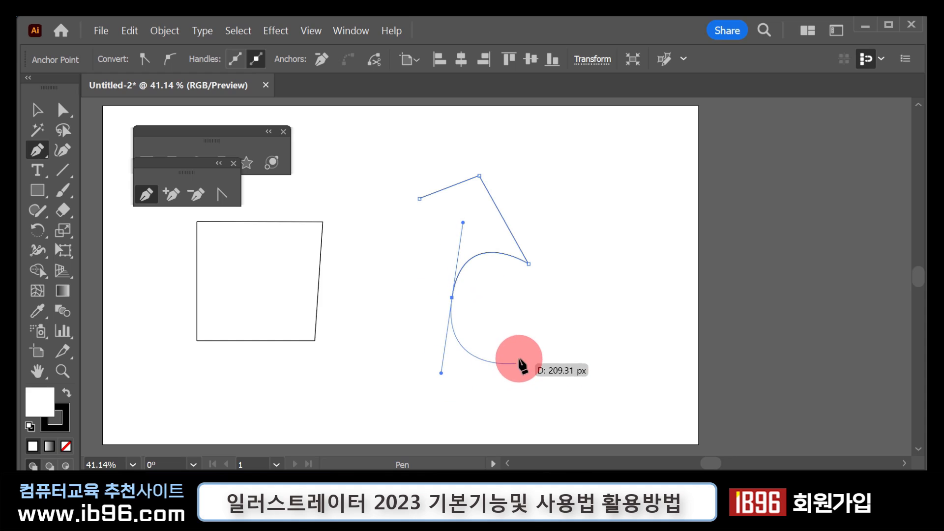
pyautogui.click(521, 350)
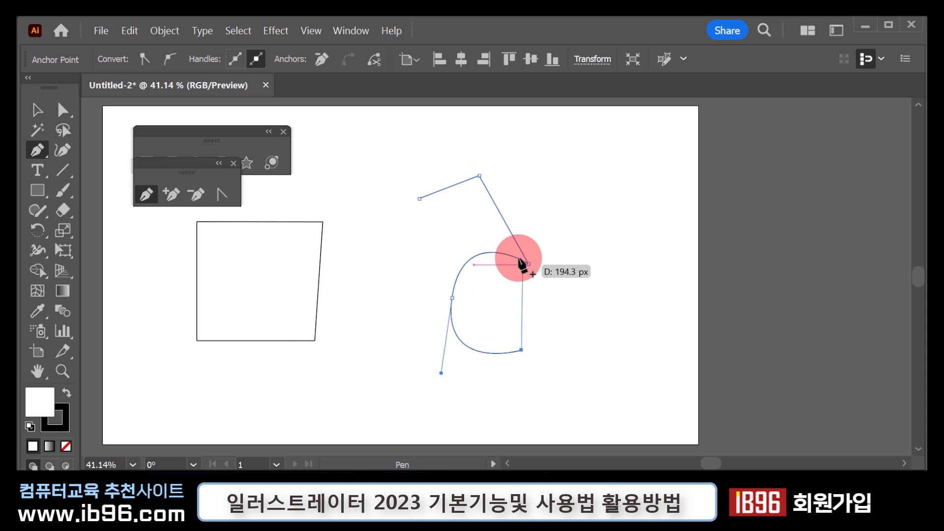
pyautogui.moveTo(520, 262); pyautogui.dragTo(453, 300)
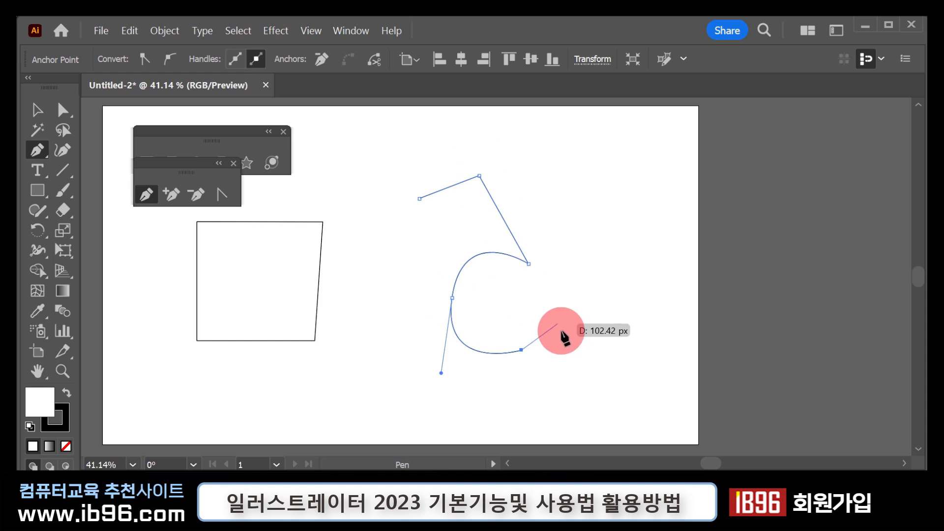
pyautogui.press('Delete')
pyautogui.press('Delete')
# Step: Convert the four-sided shape's upper-right corner into a smooth curve with the Anchor Point tool
pyautogui.click(63, 110)
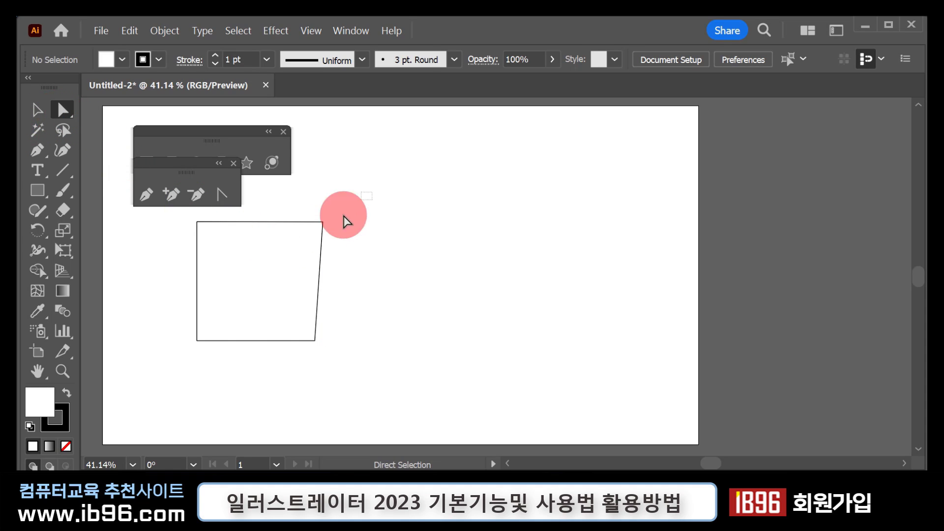
pyautogui.click(321, 247)
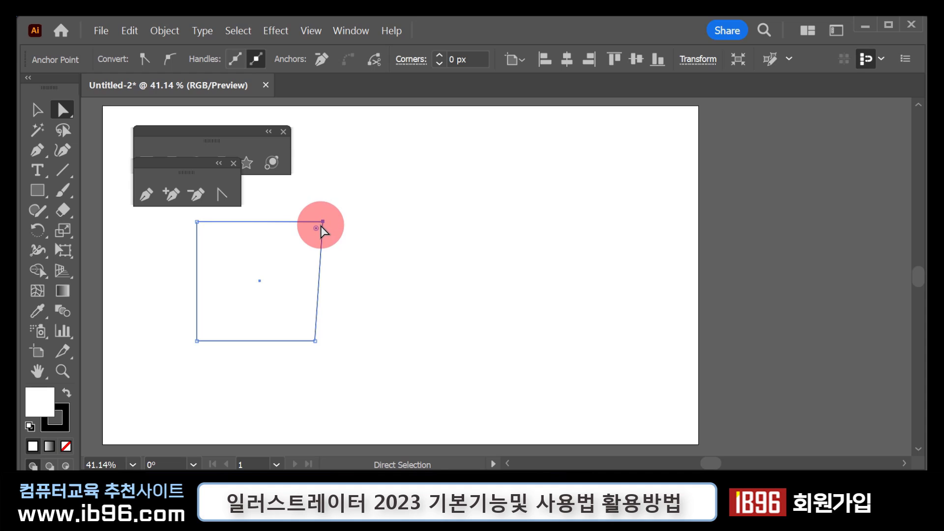
pyautogui.click(220, 192)
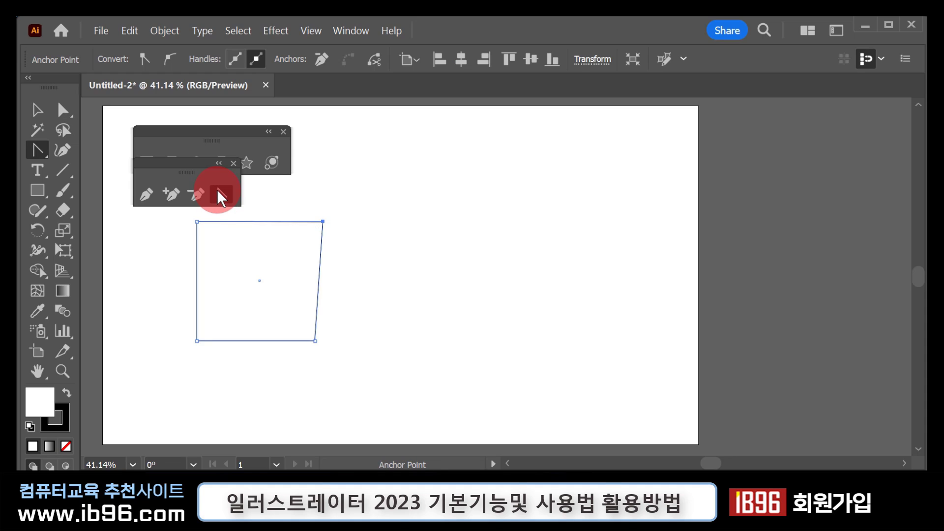
pyautogui.moveTo(354, 224); pyautogui.dragTo(352, 251)
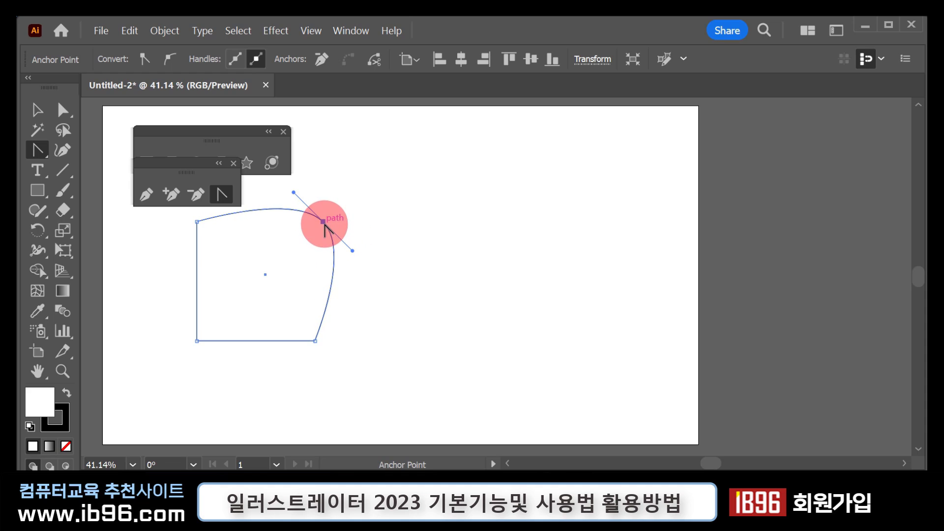
# Step: Move the smooth upper-right anchor inward and adjust its direction handles to shape the outline like a quarter circle
pyautogui.click(63, 109)
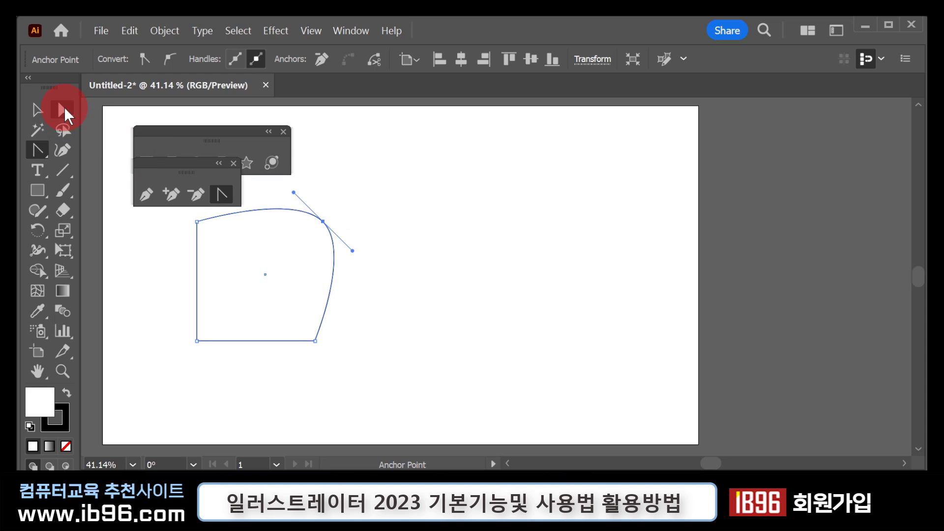
pyautogui.moveTo(321, 223); pyautogui.dragTo(287, 249)
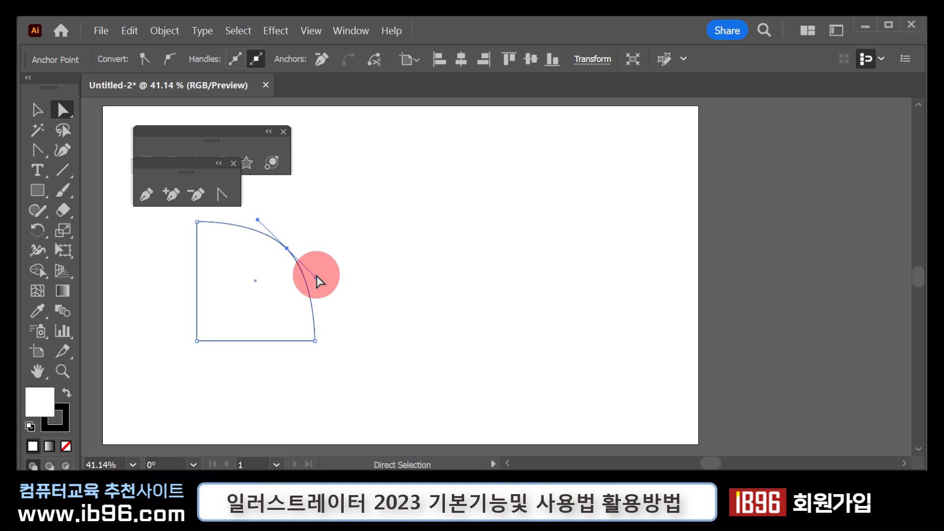
pyautogui.moveTo(317, 280); pyautogui.dragTo(316, 286)
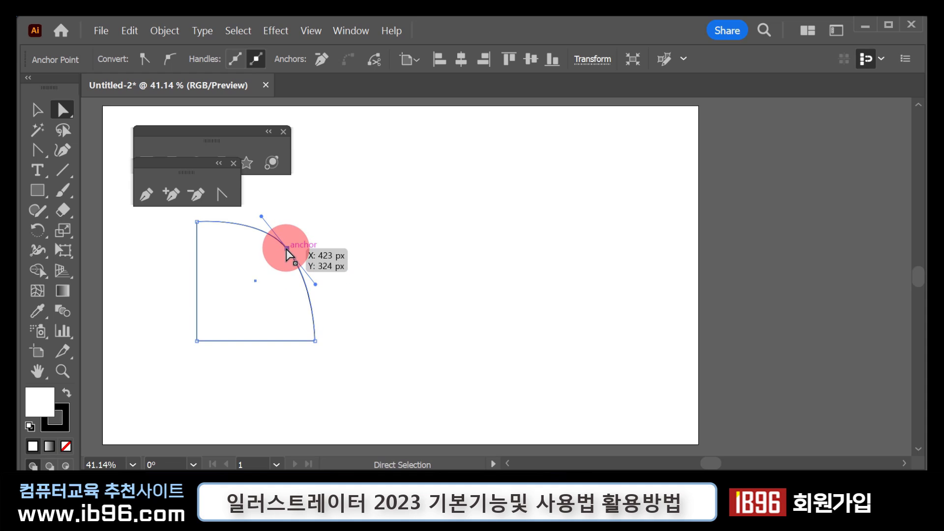
pyautogui.moveTo(287, 248); pyautogui.dragTo(291, 258)
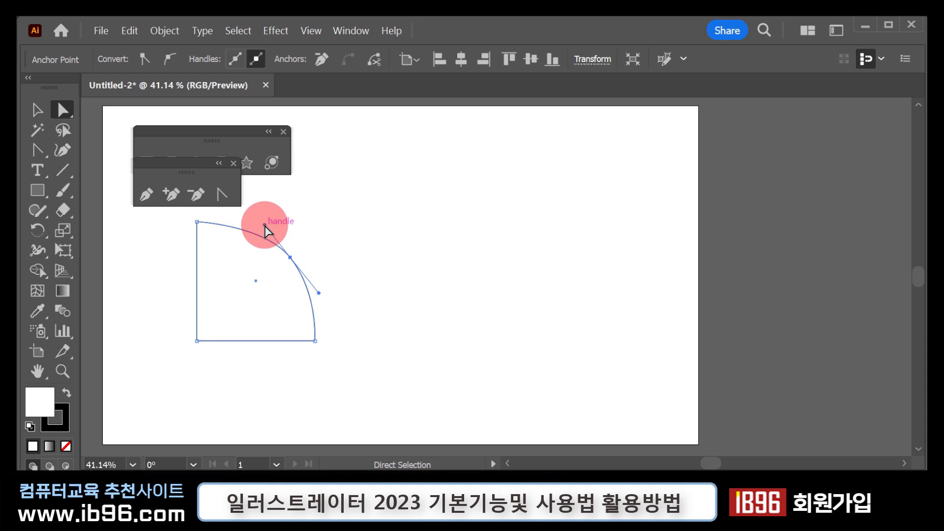
pyautogui.moveTo(266, 225); pyautogui.dragTo(261, 214)
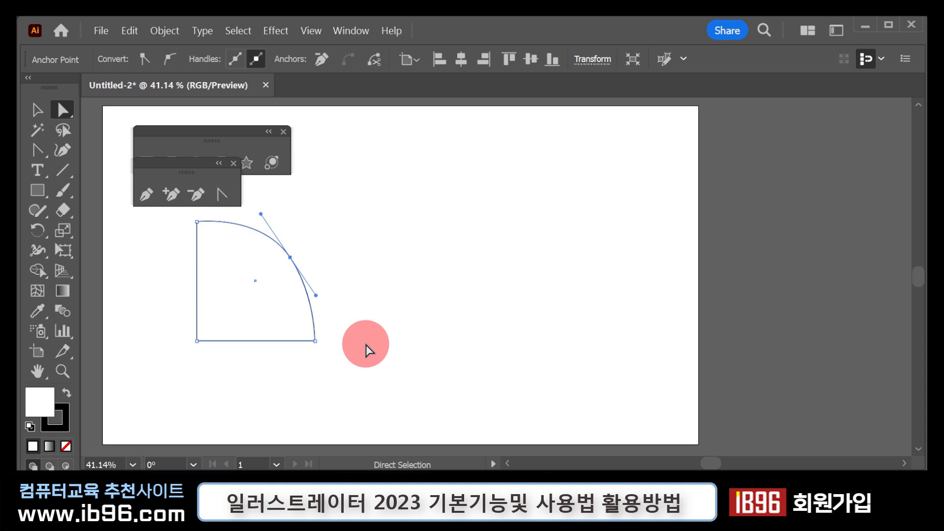
# Step: Delete the quarter-circle shape and move the floating pen tools panel clear of the shape tools panel
pyautogui.press('Delete')
pyautogui.press('Delete')
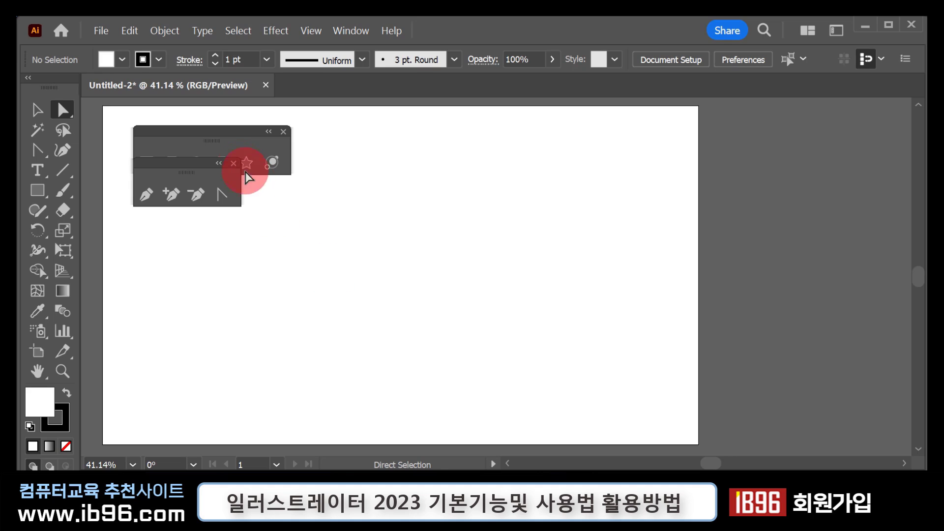
pyautogui.moveTo(189, 163); pyautogui.dragTo(175, 184)
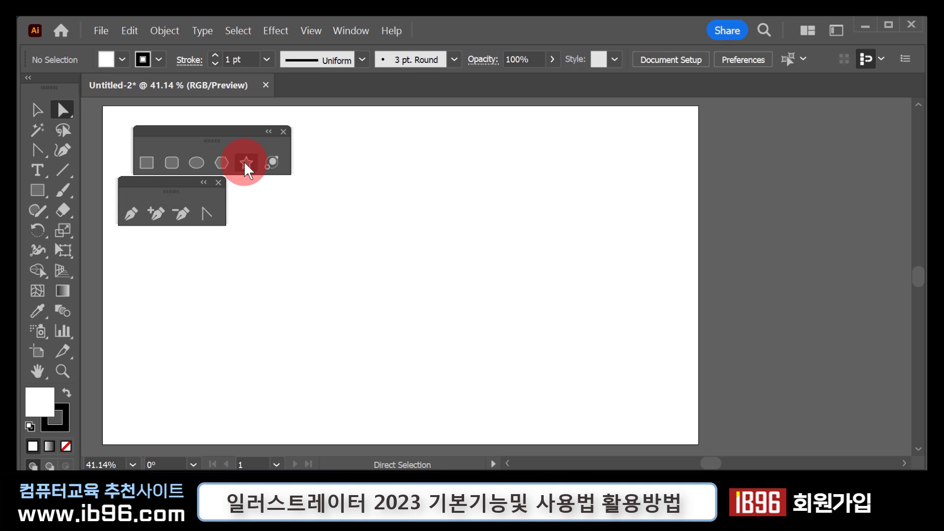
# Step: Draw a ten-pointed star and round all its outer points into petals with the Anchor Point tool
pyautogui.click(245, 163)
pyautogui.moveTo(301, 281); pyautogui.dragTo(348, 347)
pyautogui.press('a')
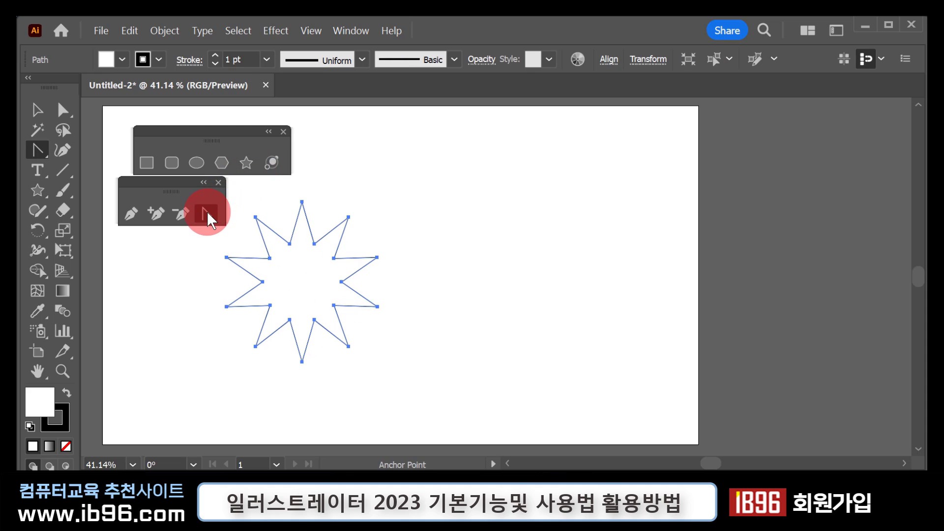
pyautogui.click(302, 202)
pyautogui.moveTo(301, 202); pyautogui.dragTo(372, 325)
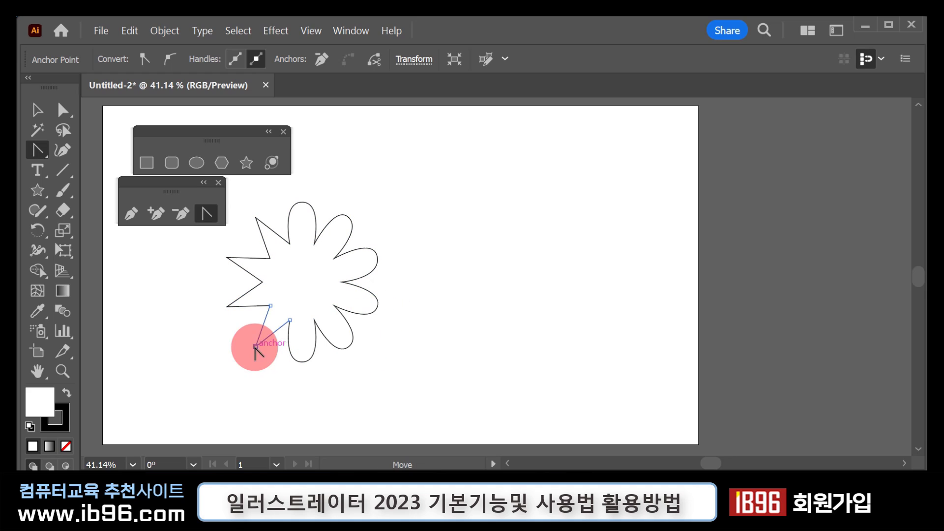
pyautogui.moveTo(255, 347); pyautogui.dragTo(268, 214)
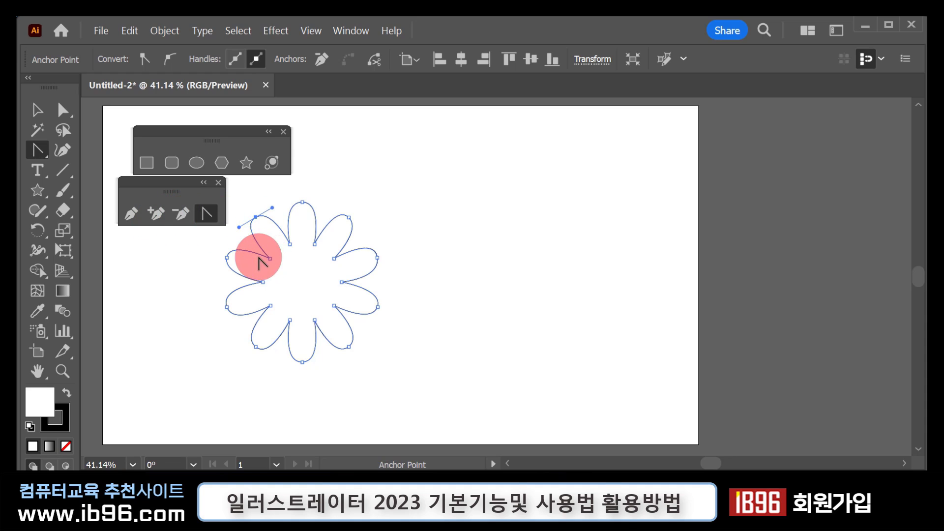
# Step: Select the whole flower shape and delete it from the artboard
pyautogui.click(38, 114)
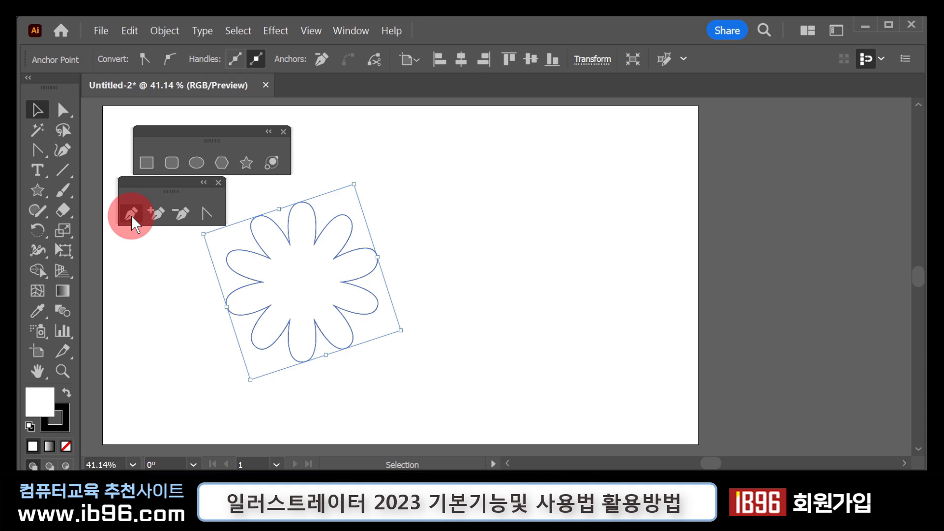
pyautogui.click(297, 319)
pyautogui.press('Delete')
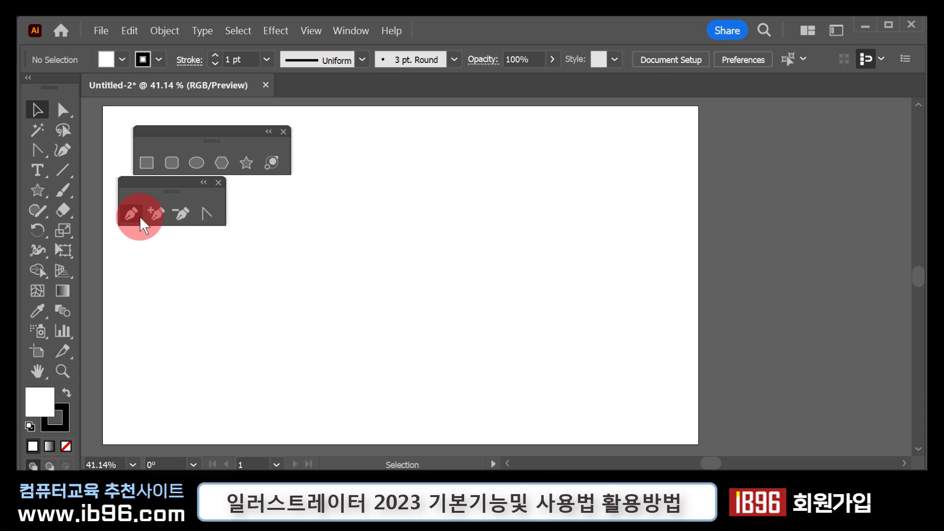
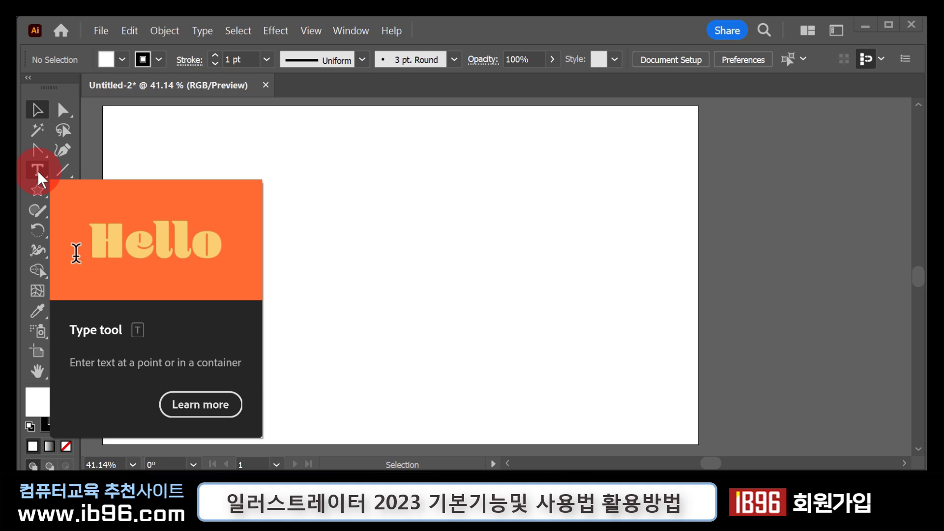
# Step: Add the point text "illustrator" in the upper-left area of the artboard with the Type tool
pyautogui.click(37, 171)
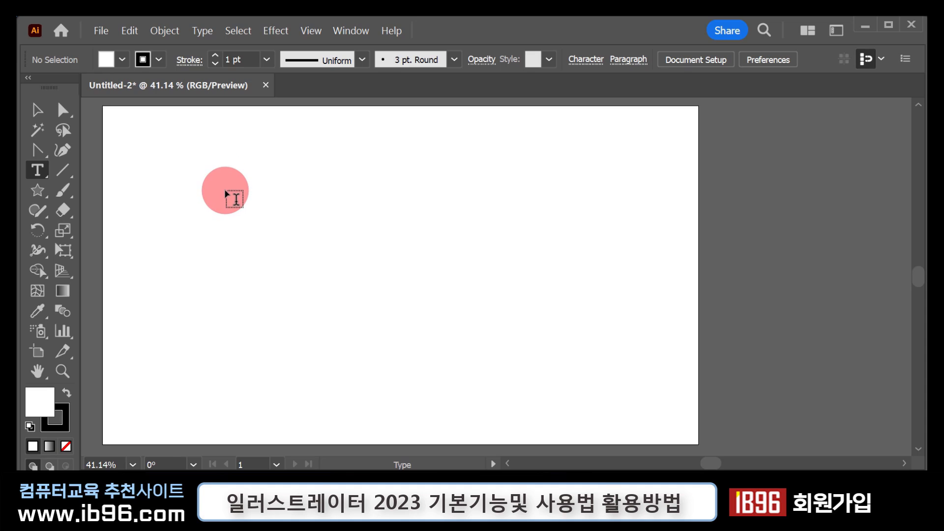
pyautogui.click(226, 193)
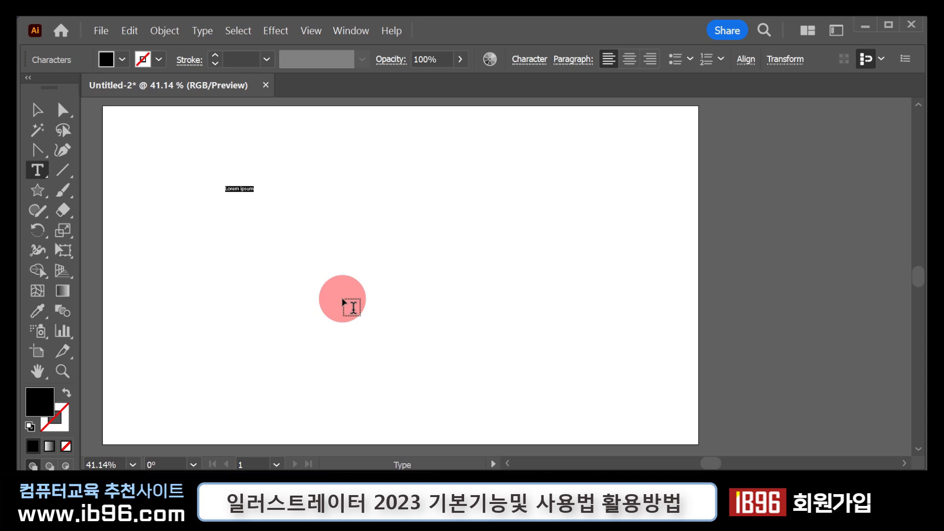
pyautogui.write('illustrator')
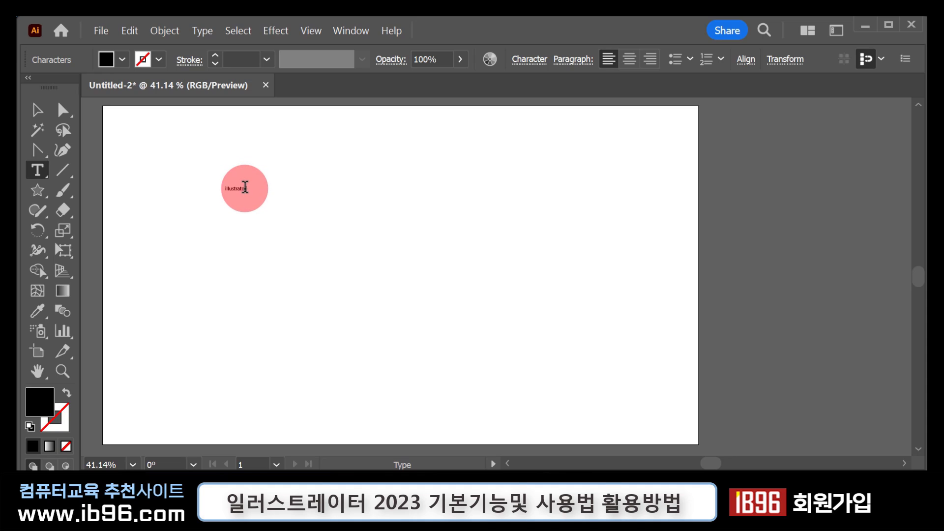
# Step: Select the characters of the word "illustrator" and shift the application window to expose the font settings
pyautogui.moveTo(246, 187); pyautogui.dragTo(224, 184)
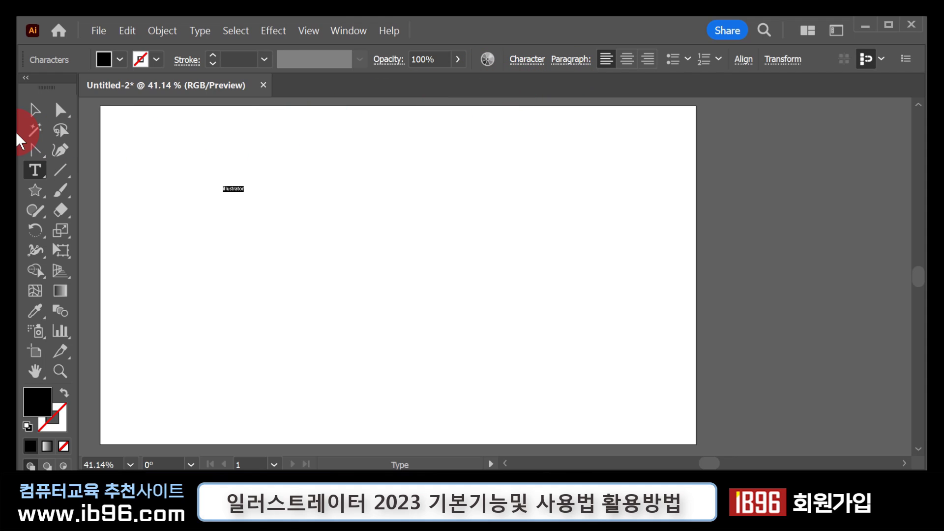
pyautogui.moveTo(18, 137); pyautogui.dragTo(0, 137)
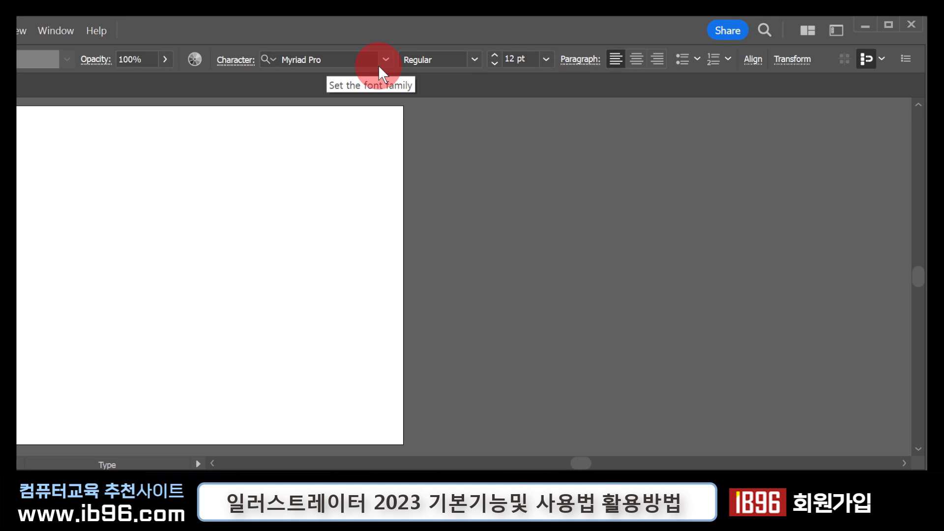
# Step: Float the tools panel over the artboard and move the "illustrator" text slightly upward
pyautogui.moveTo(247, 185)
pyautogui.mouseDown()
pyautogui.moveTo(156, 153)
pyautogui.moveTo(276, 178)
pyautogui.moveTo(230, 179)
pyautogui.mouseUp()
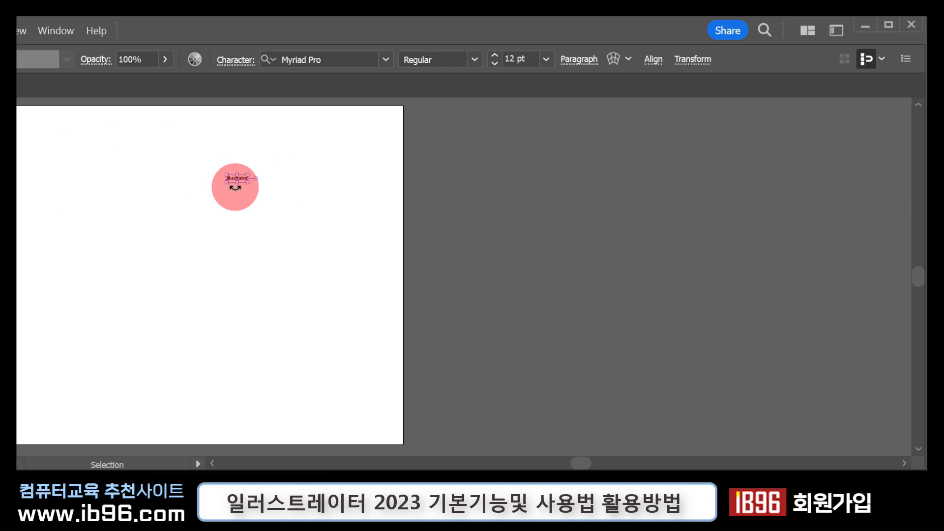
pyautogui.click(88, 133)
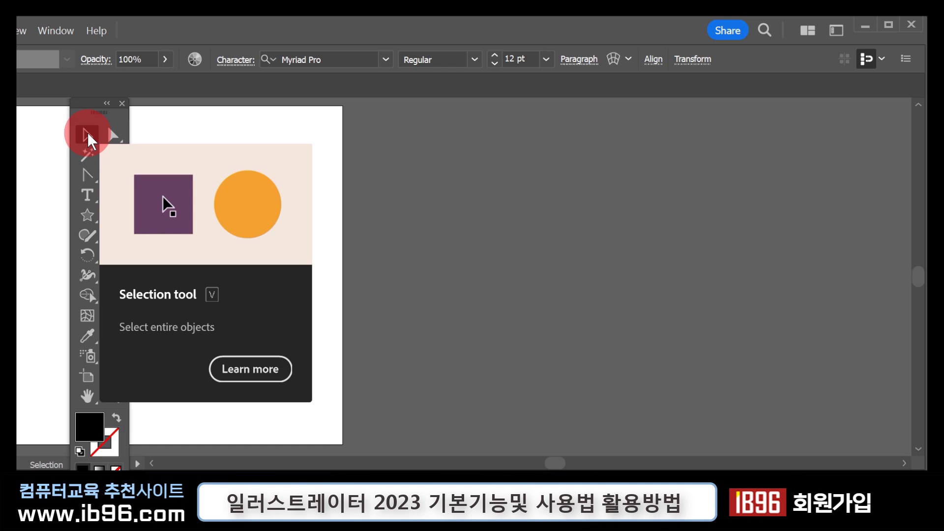
pyautogui.click(280, 158)
pyautogui.click(180, 177)
pyautogui.moveTo(180, 177); pyautogui.dragTo(196, 164)
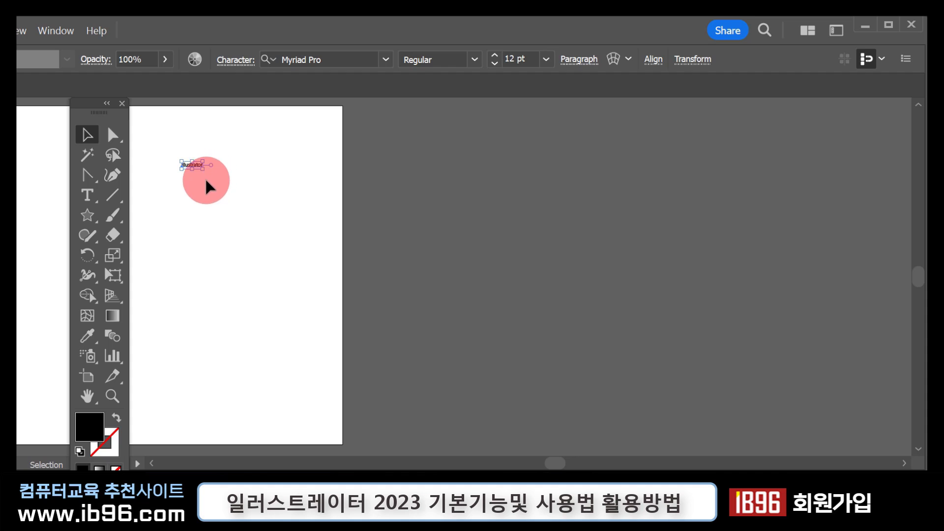
# Step: Select all characters of the "illustrator" text and set the font size to 72 pt
pyautogui.click(87, 195)
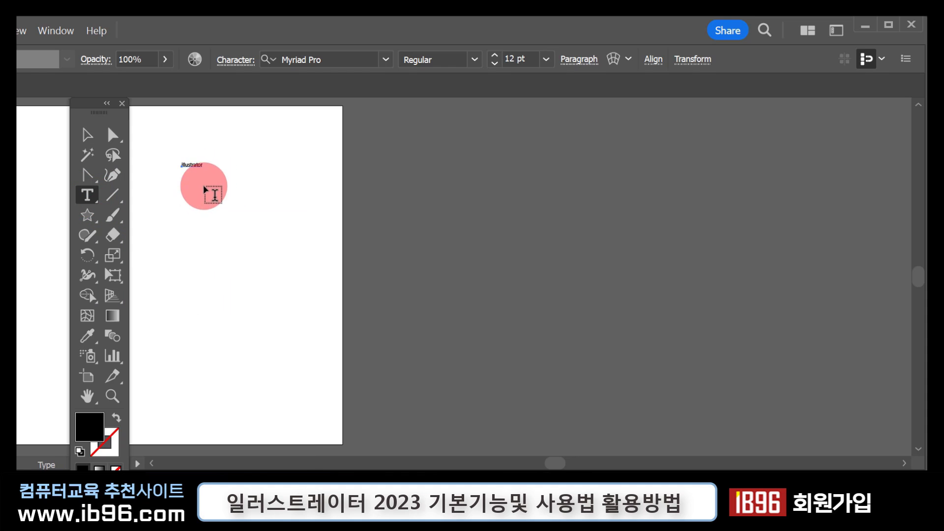
pyautogui.doubleClick(199, 165)
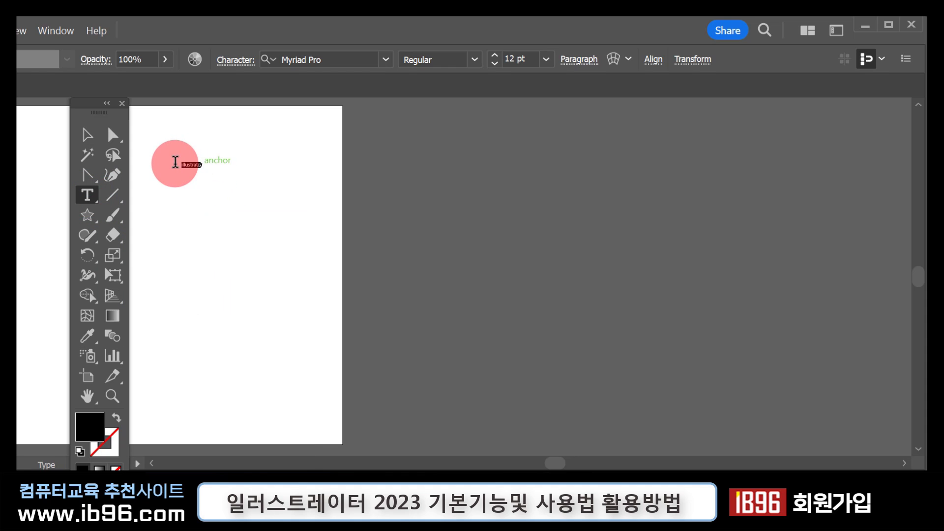
pyautogui.doubleClick(181, 164)
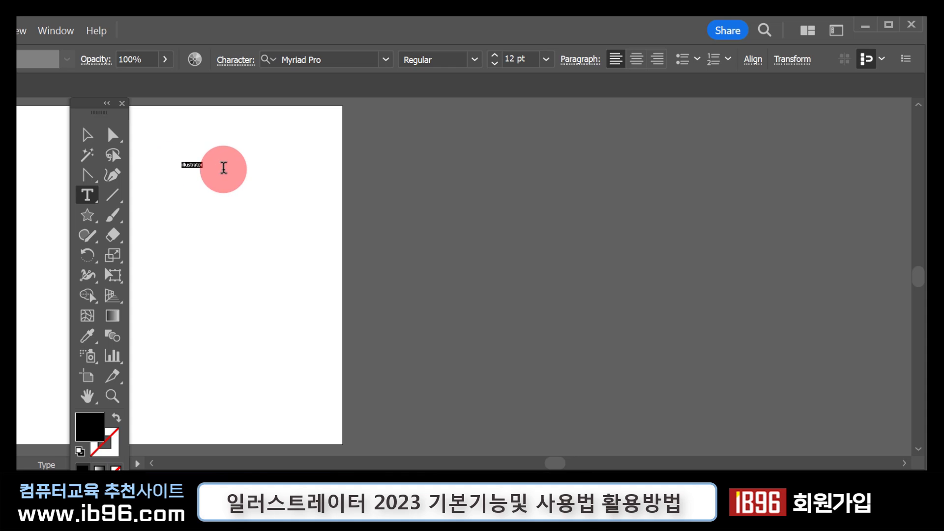
pyautogui.click(547, 60)
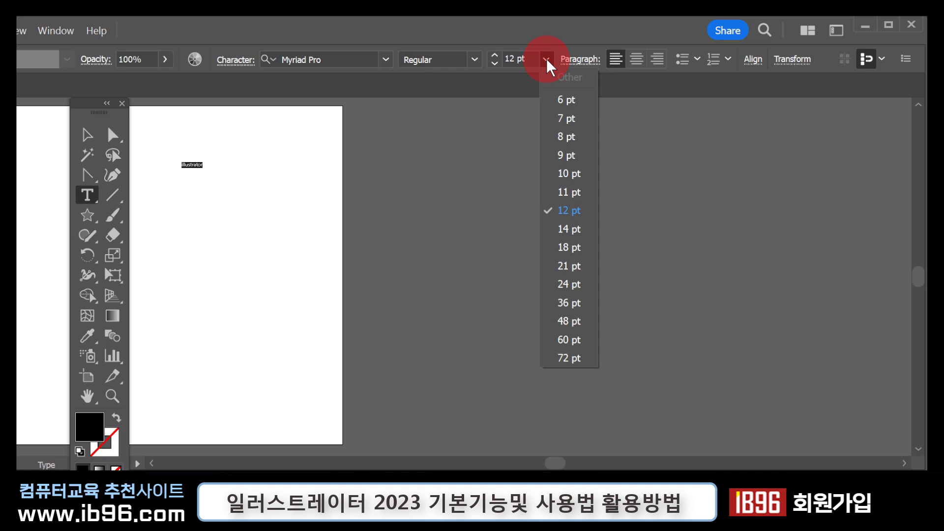
pyautogui.click(580, 357)
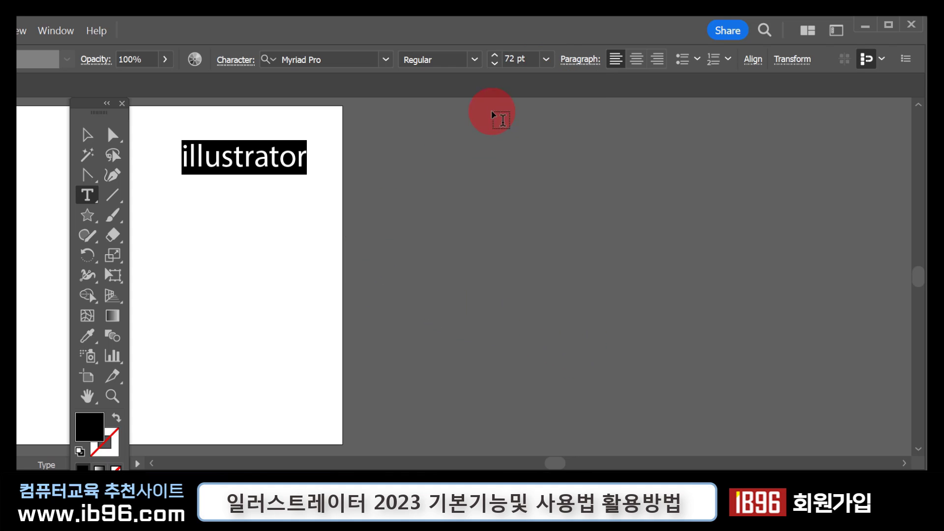
# Step: Change the font of the "illustrator" text to 휴먼둥근헤드라인 and finish the text editing
pyautogui.click(385, 60)
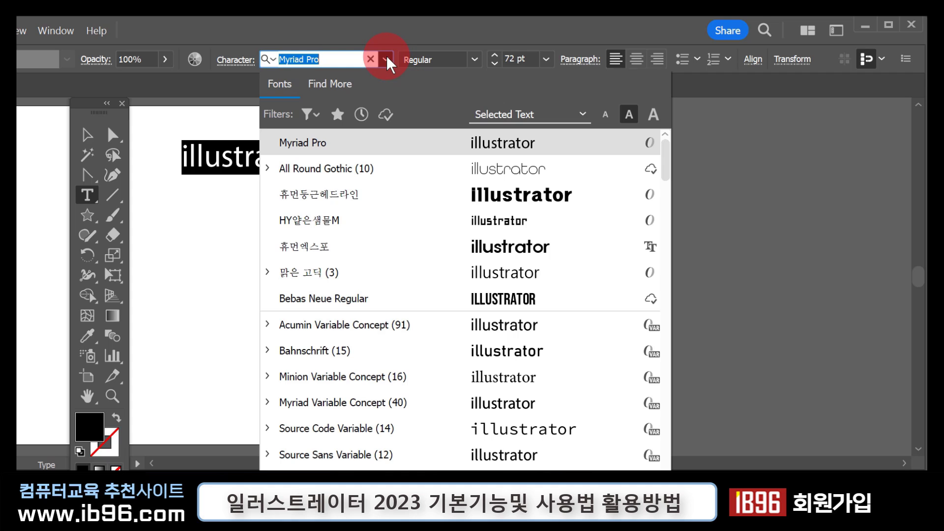
pyautogui.click(363, 204)
pyautogui.press('Escape')
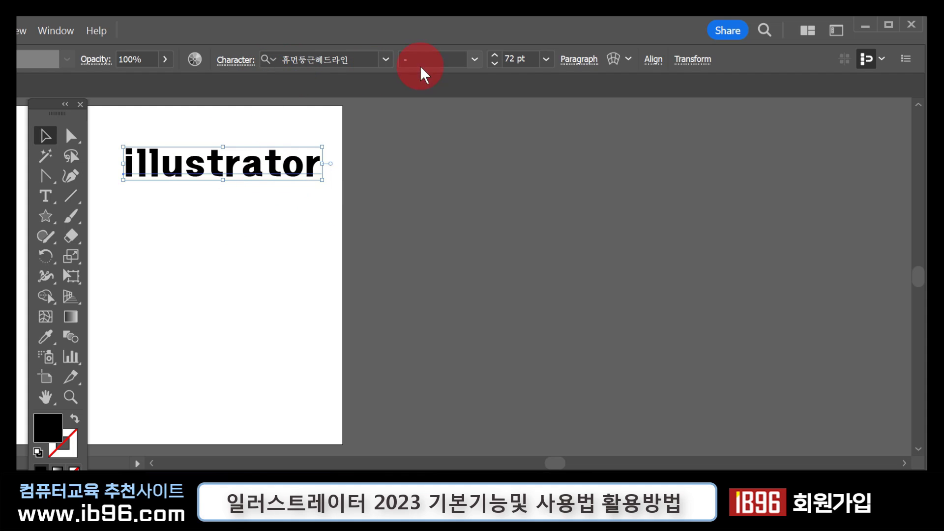
# Step: Preview a horizontal Arc warp on the "illustrator" text with 40% bend, 44% horizontal distortion and 9% vertical distortion
pyautogui.click(614, 60)
pyautogui.moveTo(164, 253); pyautogui.dragTo(394, 143)
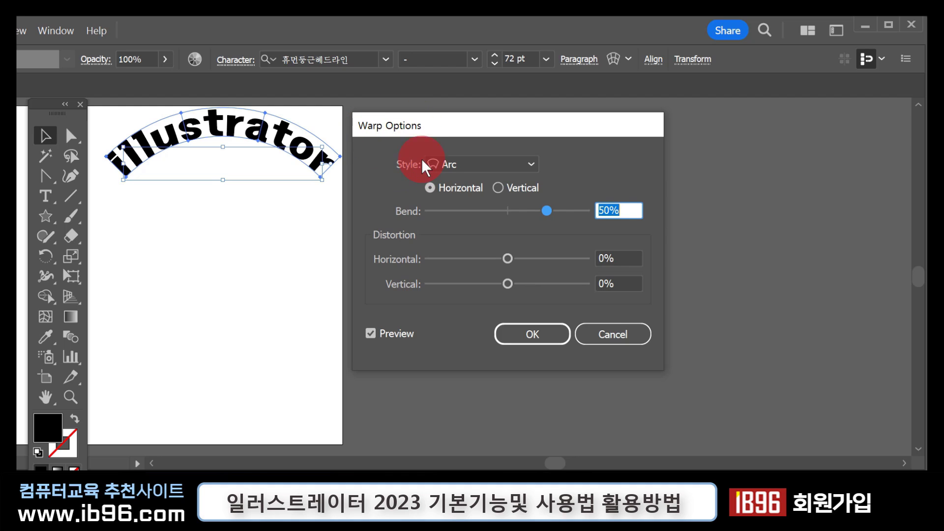
pyautogui.click(455, 167)
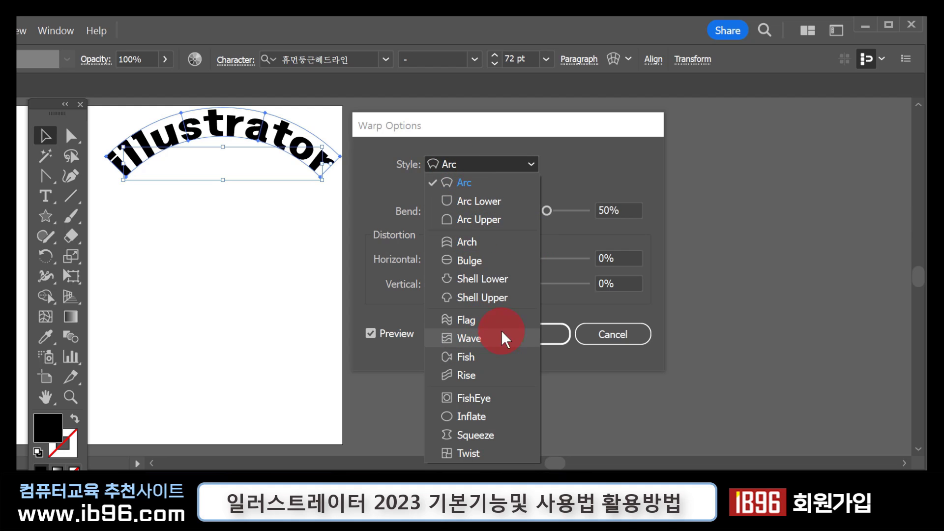
pyautogui.click(440, 185)
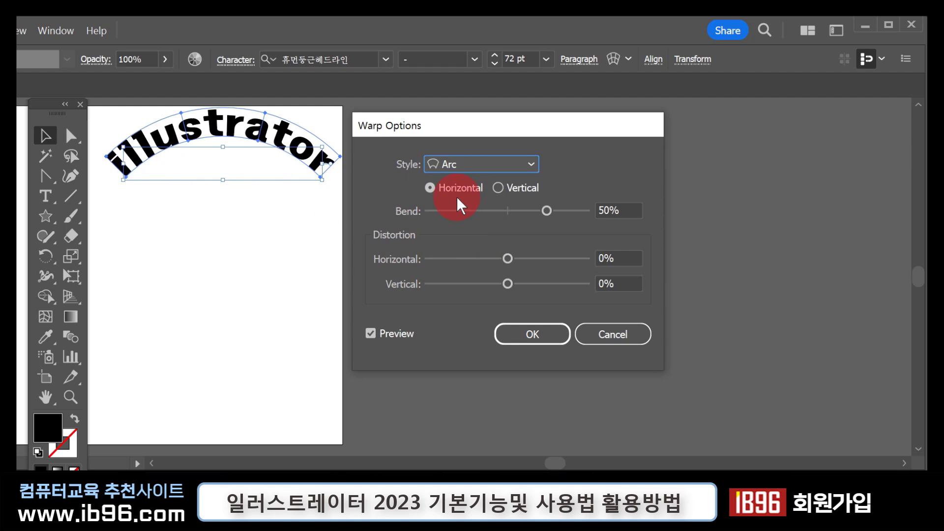
pyautogui.moveTo(546, 211)
pyautogui.mouseDown()
pyautogui.moveTo(466, 213)
pyautogui.moveTo(557, 226)
pyautogui.moveTo(485, 213)
pyautogui.moveTo(540, 215)
pyautogui.mouseUp()
pyautogui.click(499, 188)
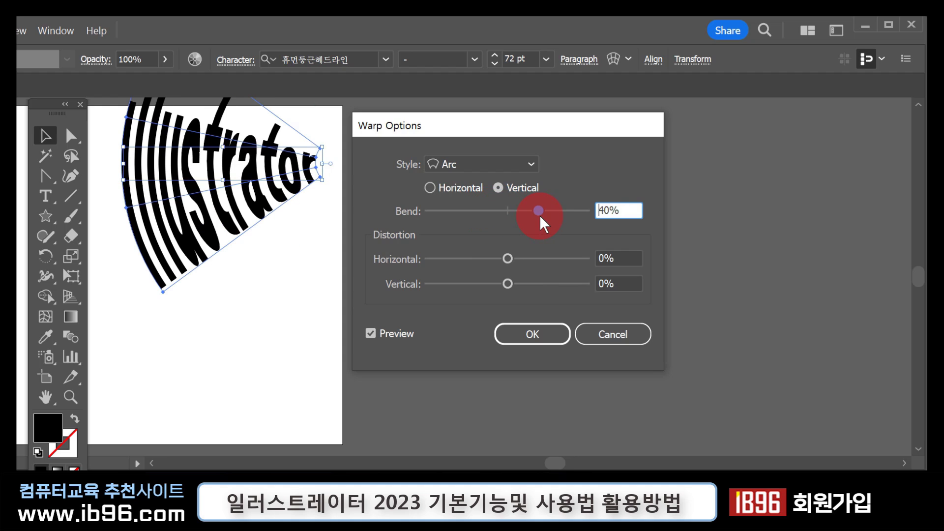
pyautogui.click(429, 188)
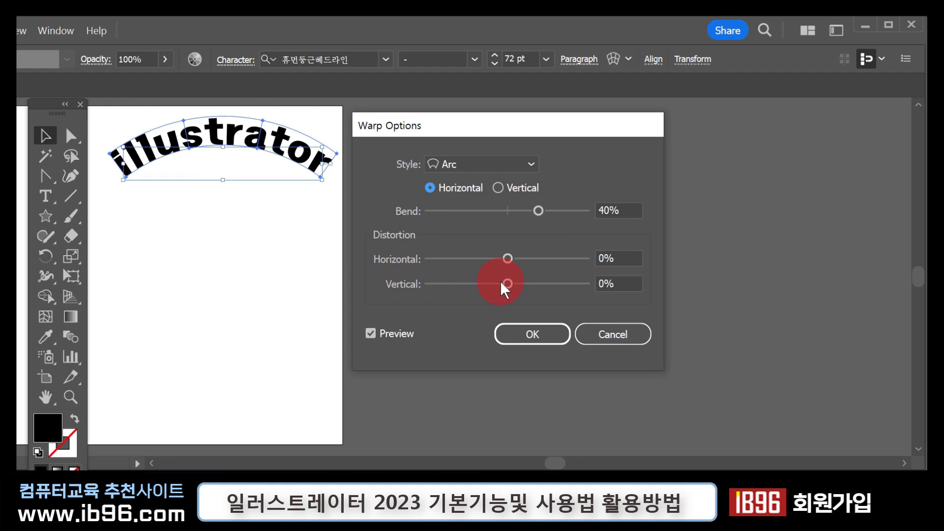
pyautogui.moveTo(508, 259); pyautogui.dragTo(543, 258)
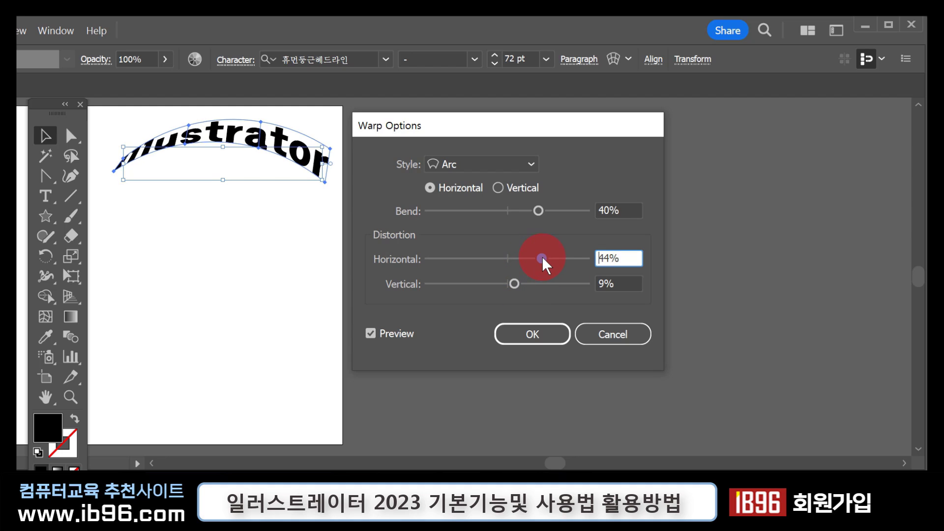
# Step: Try the Flag warp style with 75% bend, 49% horizontal and 21% vertical distortion, and cancel the warp
pyautogui.click(534, 167)
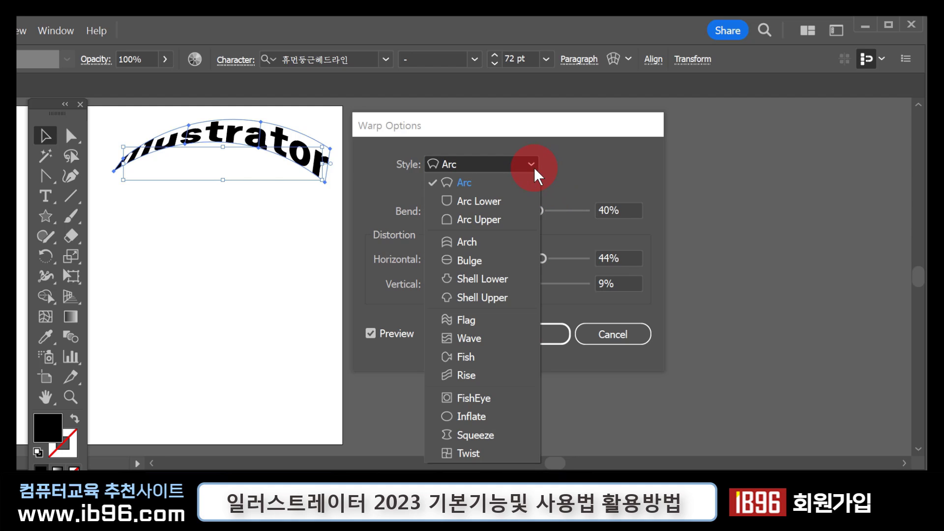
pyautogui.click(510, 322)
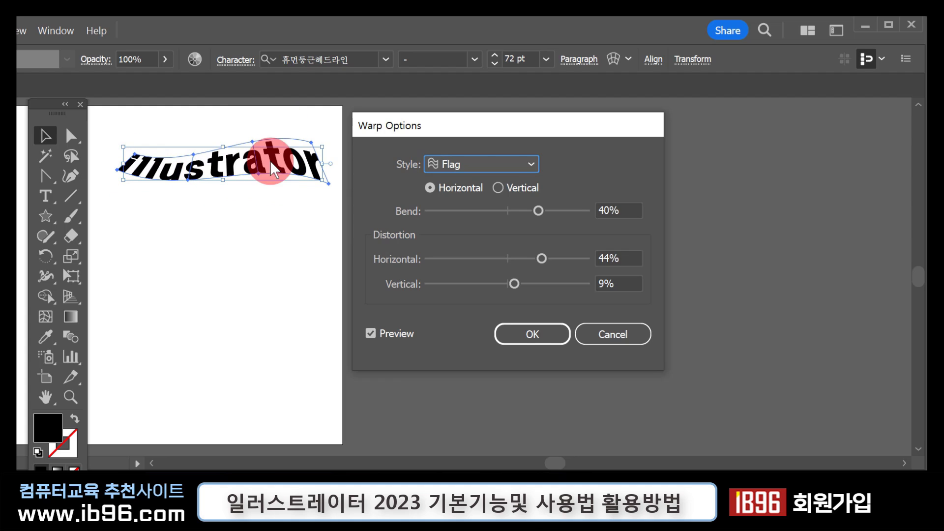
pyautogui.click(538, 211)
pyautogui.moveTo(538, 211); pyautogui.dragTo(566, 211)
pyautogui.moveTo(545, 260); pyautogui.dragTo(524, 294)
pyautogui.click(482, 164)
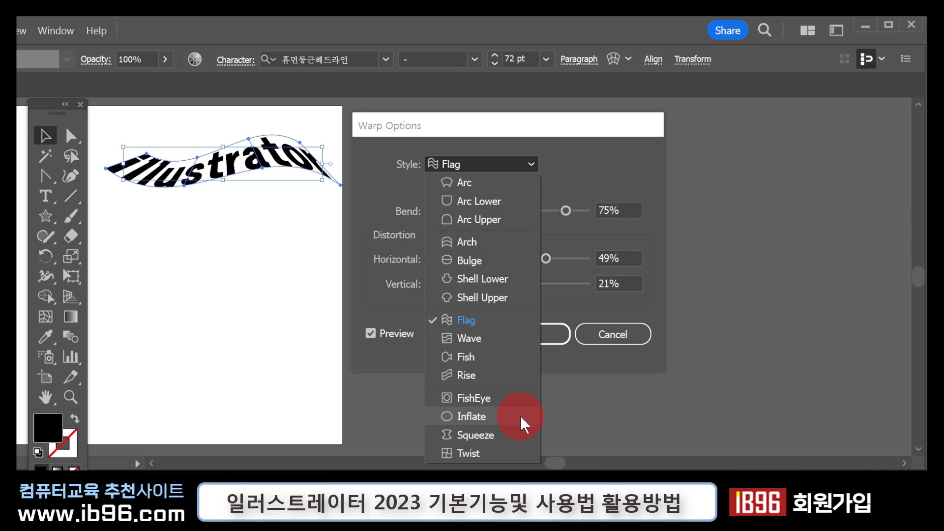
pyautogui.click(659, 380)
pyautogui.press('Escape')
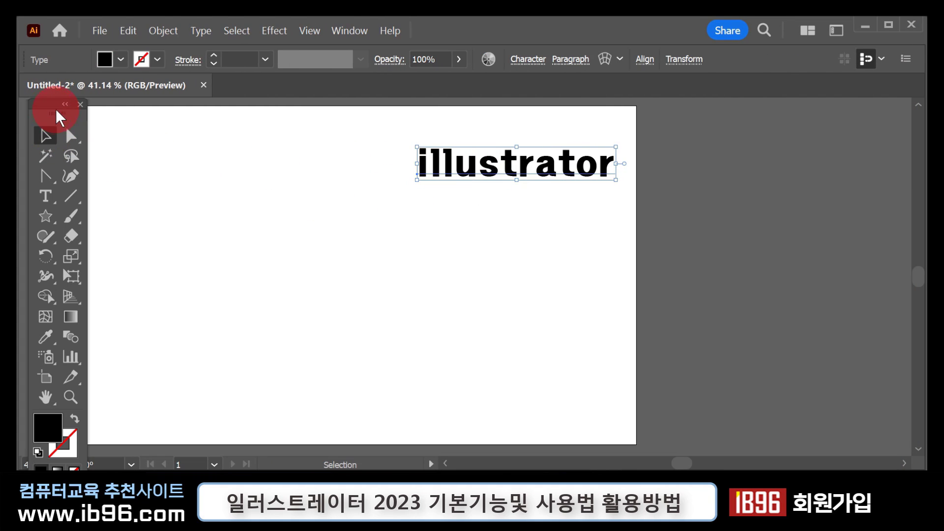
# Step: Dock the floating tools panel at the window's edge and delete the "illustrator" text
pyautogui.moveTo(47, 106); pyautogui.dragTo(35, 109)
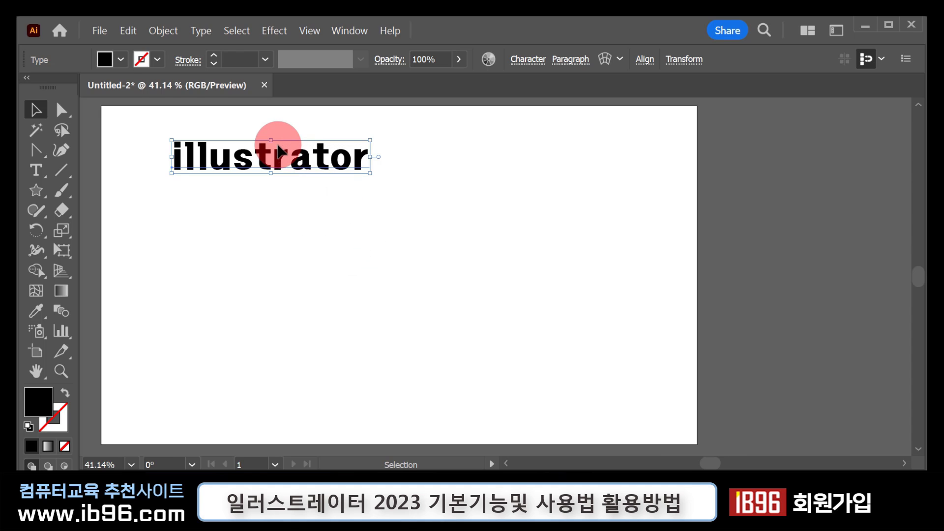
pyautogui.press('Delete')
# Step: Display the Pathfinder panel and draw two partly overlapping rectangles in the upper-left area of the artboard
pyautogui.click(353, 30)
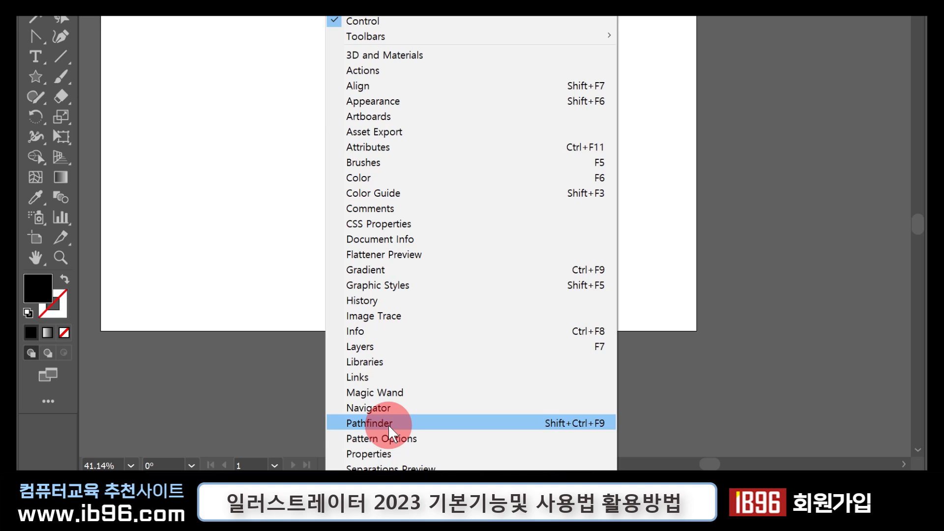
pyautogui.click(388, 424)
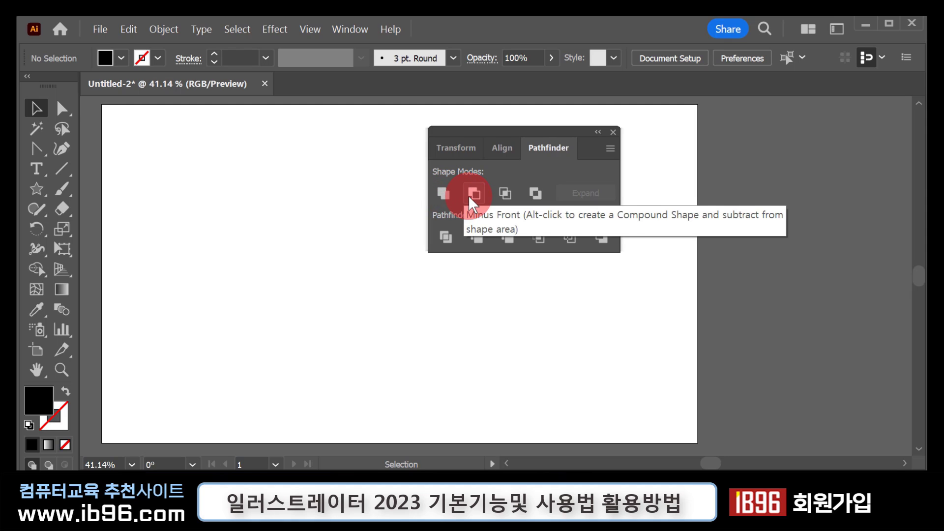
pyautogui.click(36, 188)
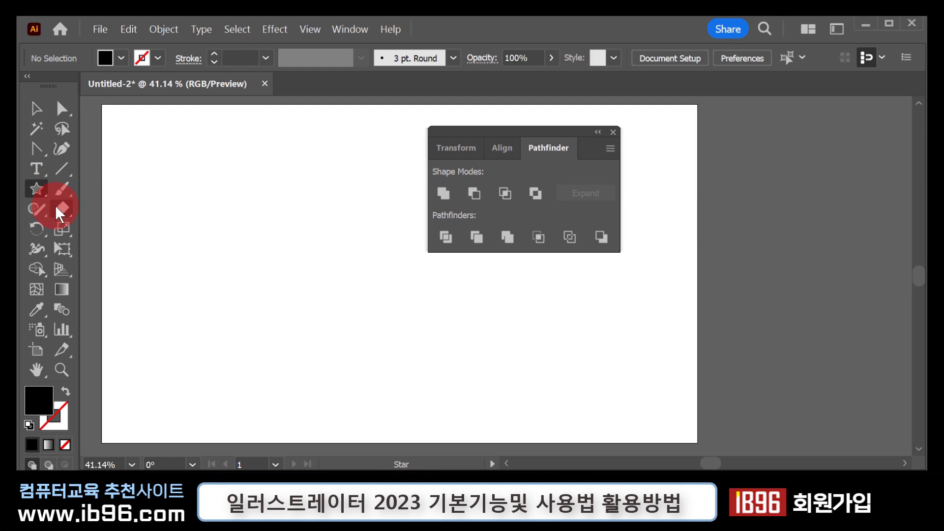
pyautogui.moveTo(46, 184); pyautogui.dragTo(106, 185)
pyautogui.moveTo(141, 160)
pyautogui.mouseDown()
pyautogui.moveTo(211, 202)
pyautogui.moveTo(294, 281)
pyautogui.mouseUp()
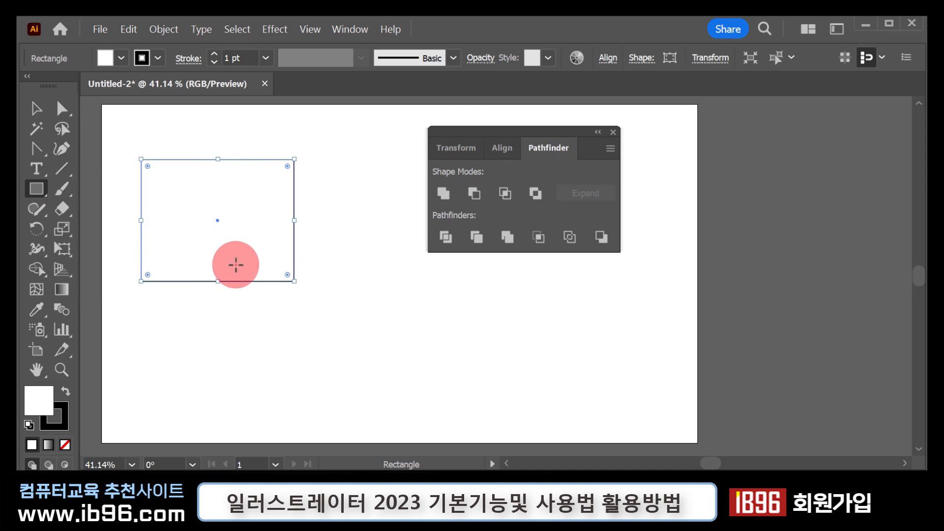
pyautogui.moveTo(229, 208); pyautogui.dragTo(394, 356)
# Step: Select both rectangles, try merging them with the Unite shape mode, and undo the merge
pyautogui.click(36, 107)
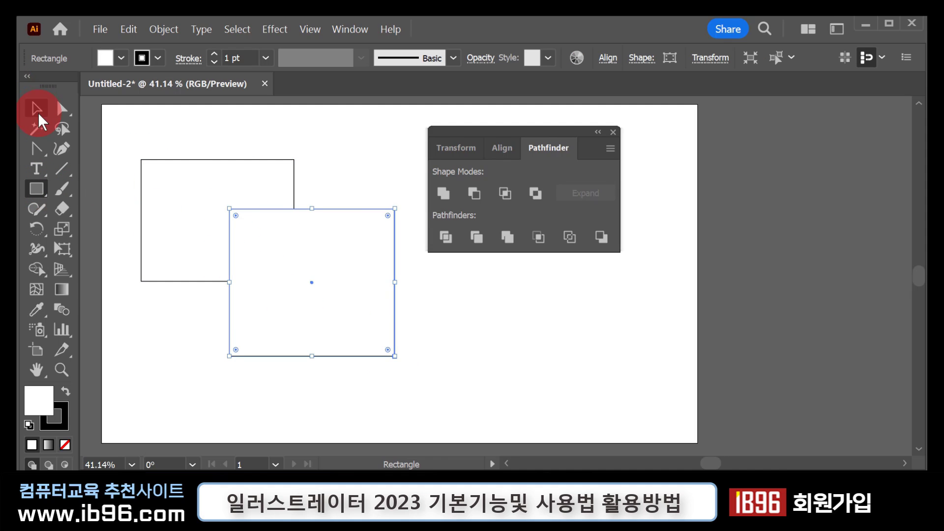
pyautogui.click(277, 187)
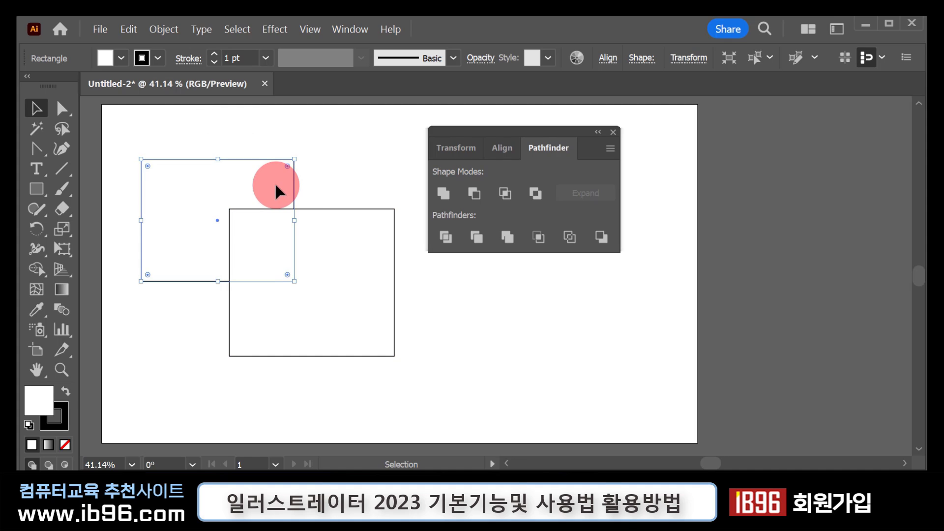
pyautogui.click(376, 266)
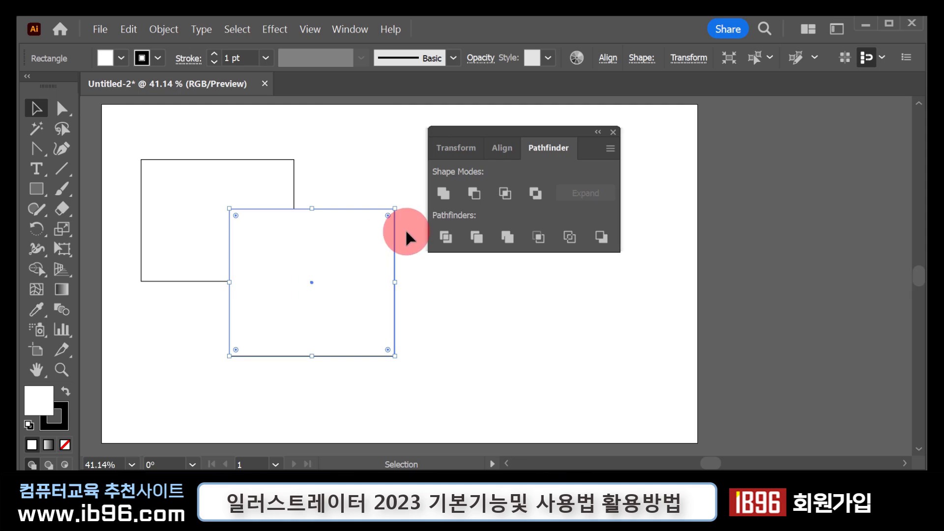
pyautogui.moveTo(351, 169); pyautogui.dragTo(265, 234)
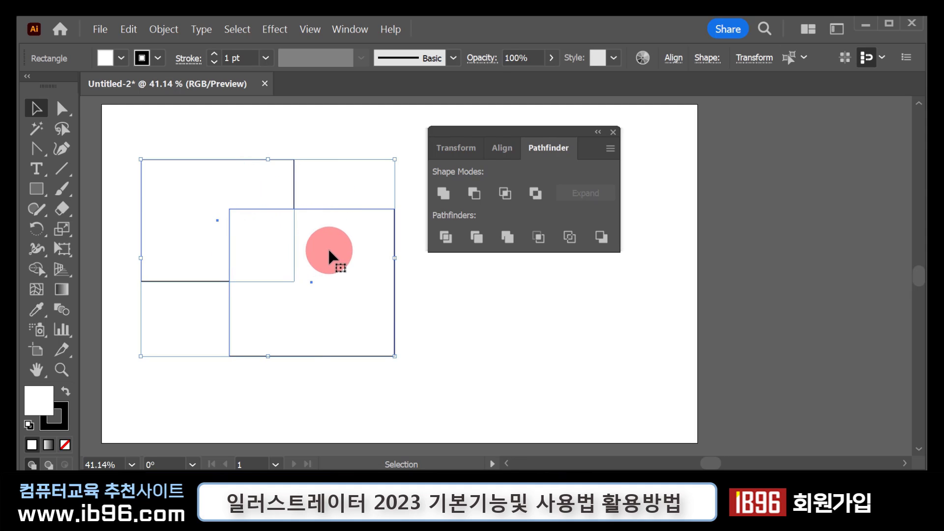
pyautogui.click(442, 193)
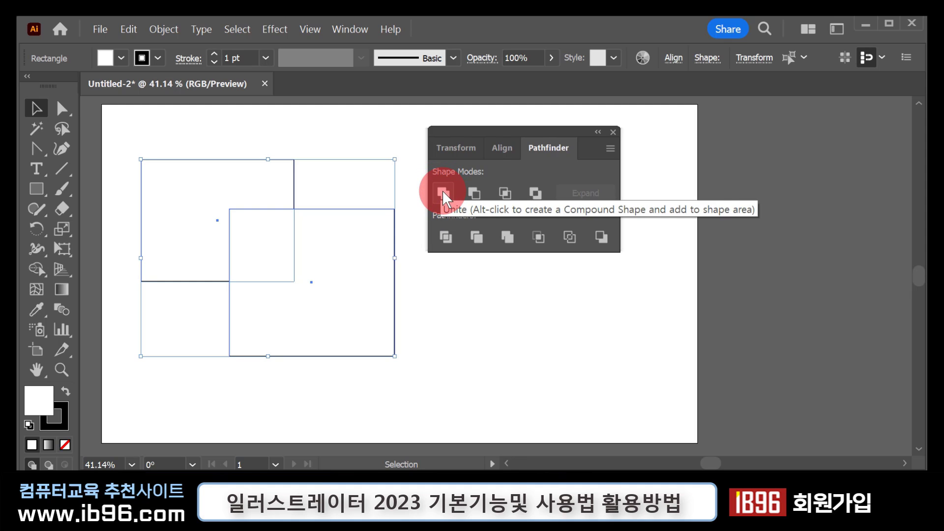
pyautogui.click(442, 191)
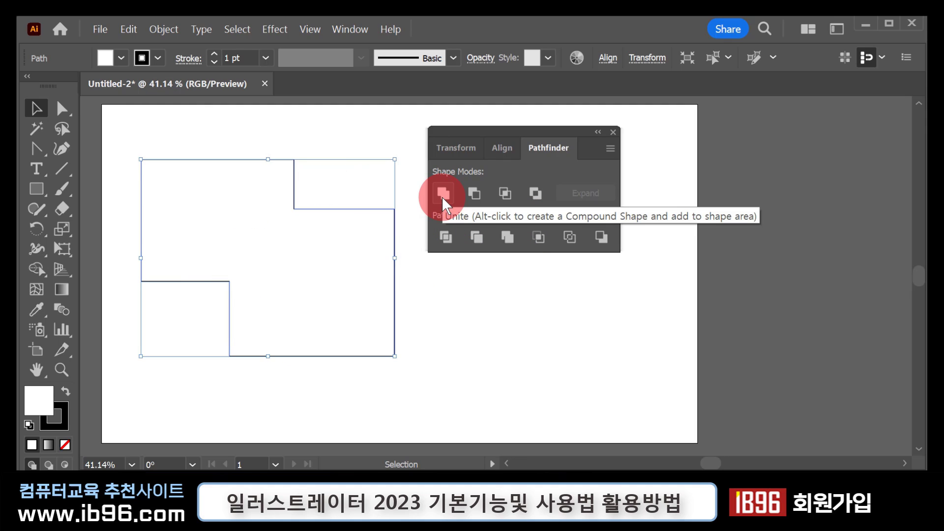
pyautogui.hotkey('ctrl', 'z')
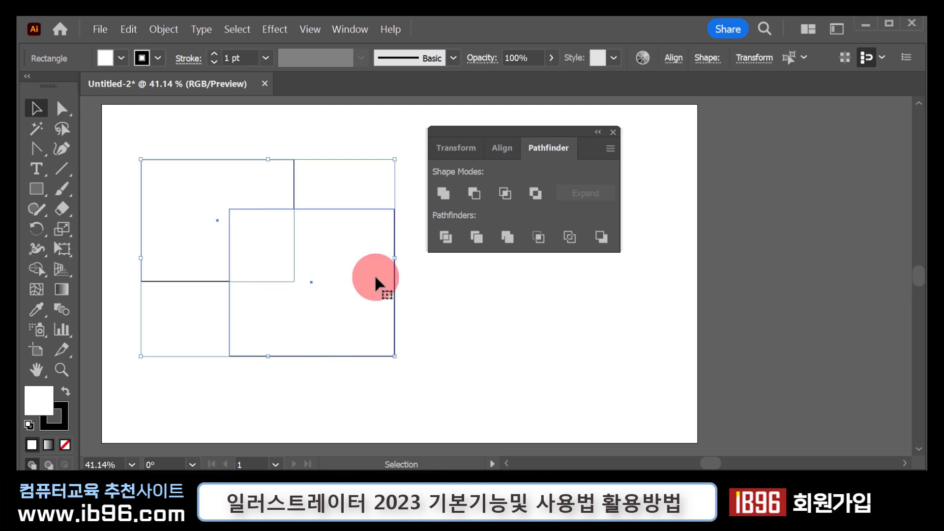
# Step: Try the Minus Front and Intersect shape modes on the two rectangles, undoing each
pyautogui.click(470, 193)
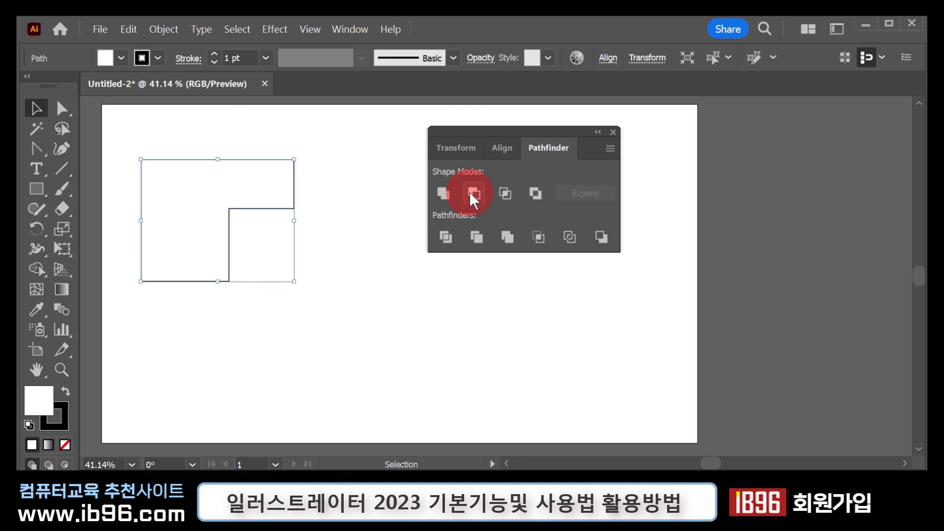
pyautogui.hotkey('ctrl', 'z')
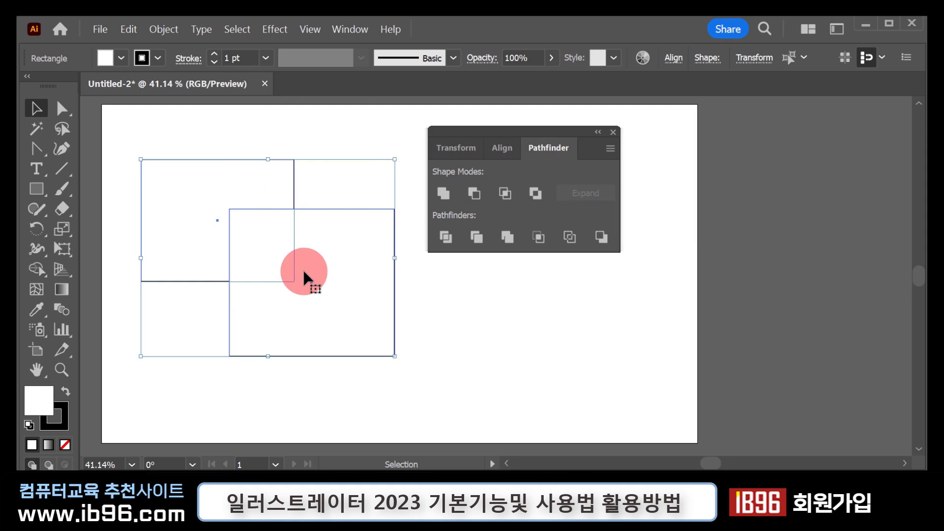
pyautogui.click(503, 193)
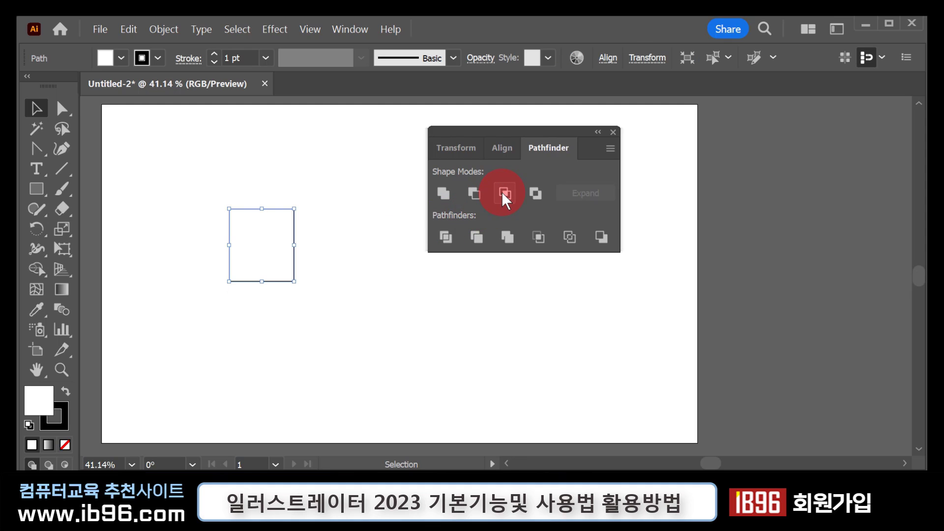
pyautogui.hotkey('ctrl', 'z')
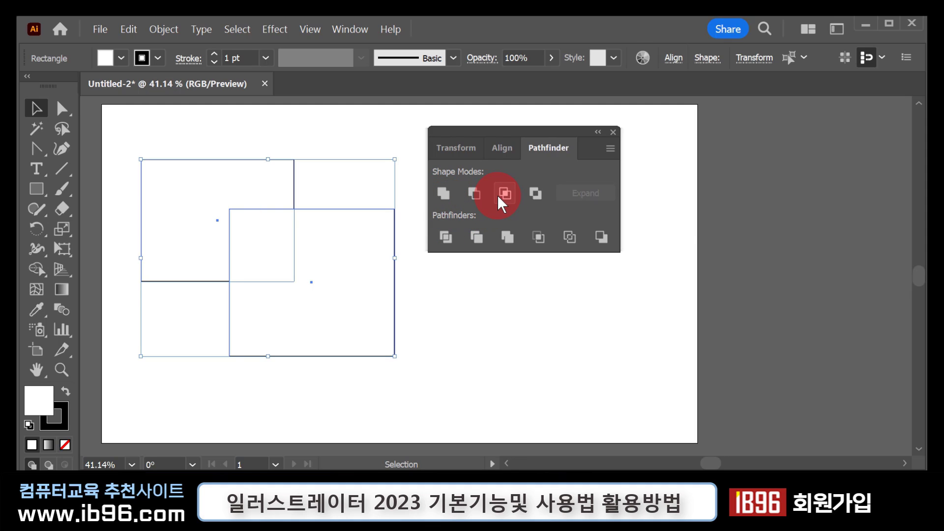
# Step: Replace the front rectangle with two circles that overlap each other and the remaining rectangle, using the Ellipse tool
pyautogui.click(35, 185)
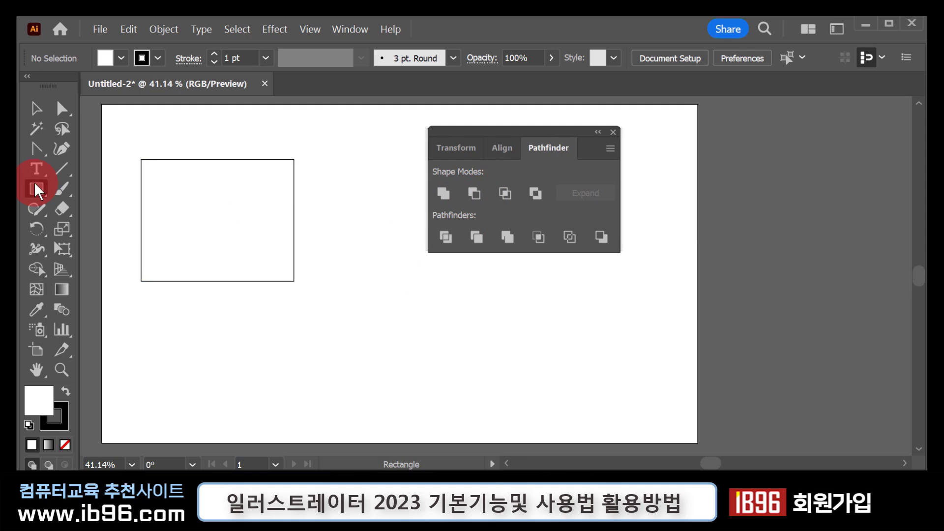
pyautogui.moveTo(34, 182); pyautogui.dragTo(104, 225)
pyautogui.moveTo(230, 188); pyautogui.dragTo(348, 301)
pyautogui.moveTo(172, 226); pyautogui.dragTo(288, 341)
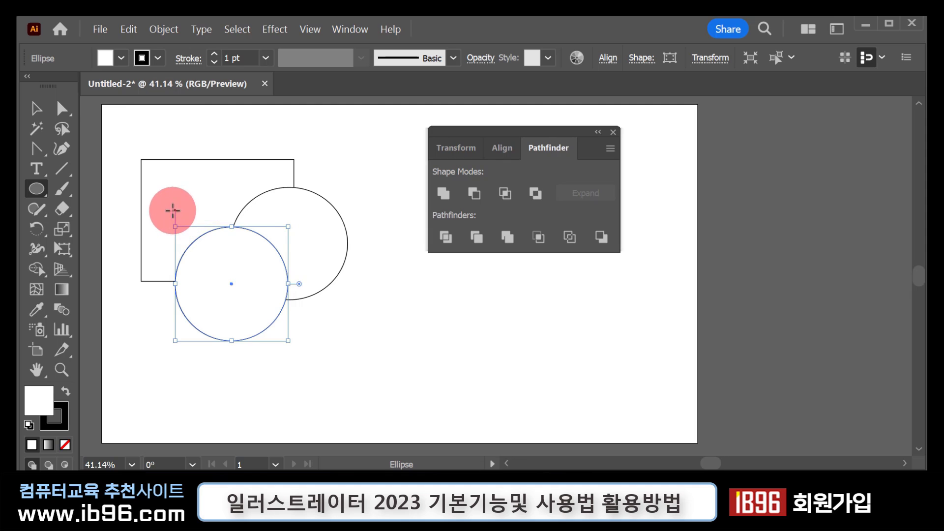
# Step: Select the rectangle and both circles, try merging all three with the Unite shape mode, and undo the merge
pyautogui.click(36, 108)
pyautogui.click(345, 350)
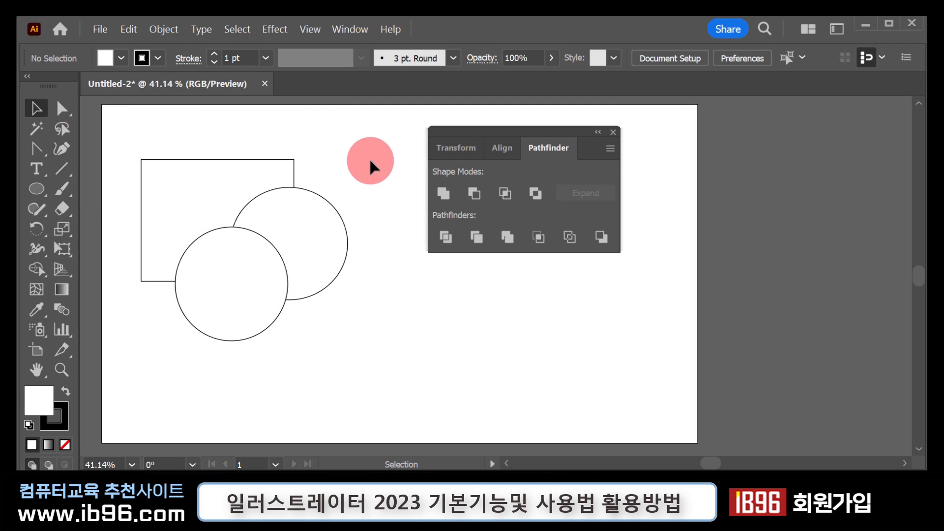
pyautogui.moveTo(368, 154); pyautogui.dragTo(190, 304)
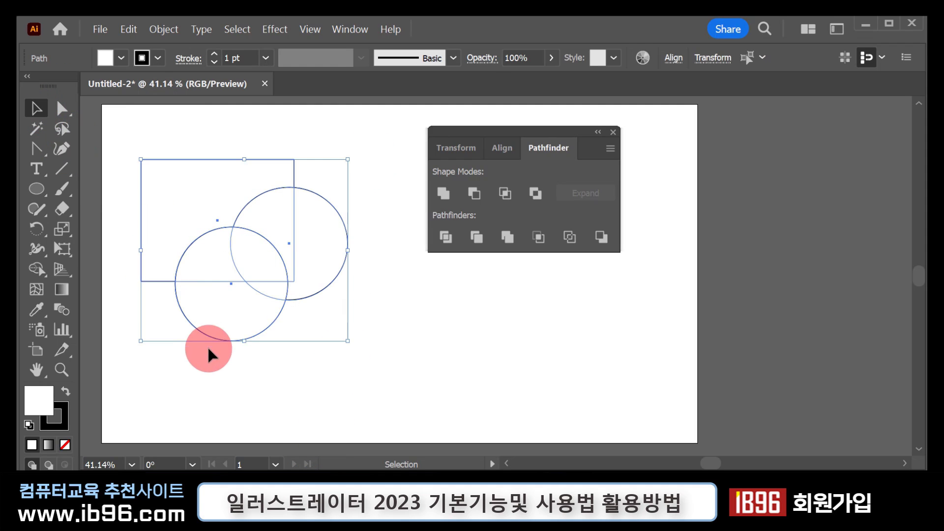
pyautogui.click(438, 193)
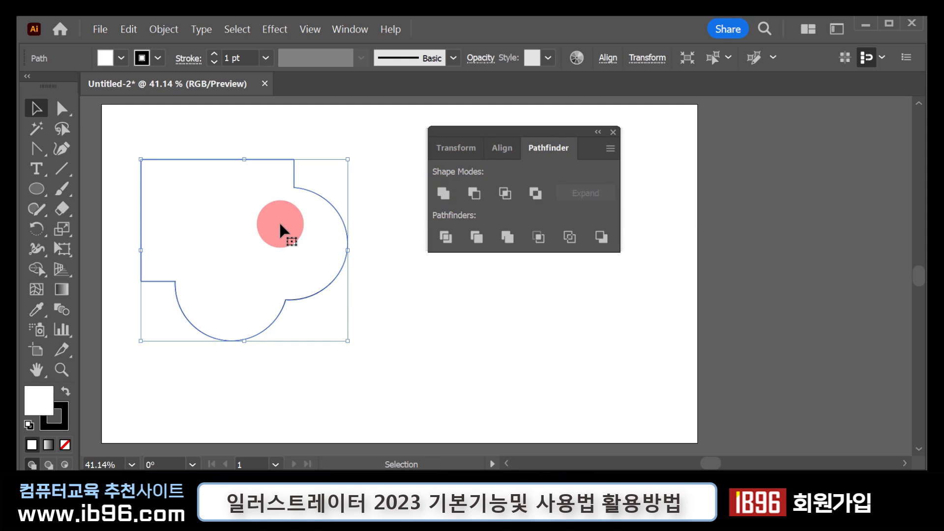
pyautogui.hotkey('ctrl', 'z')
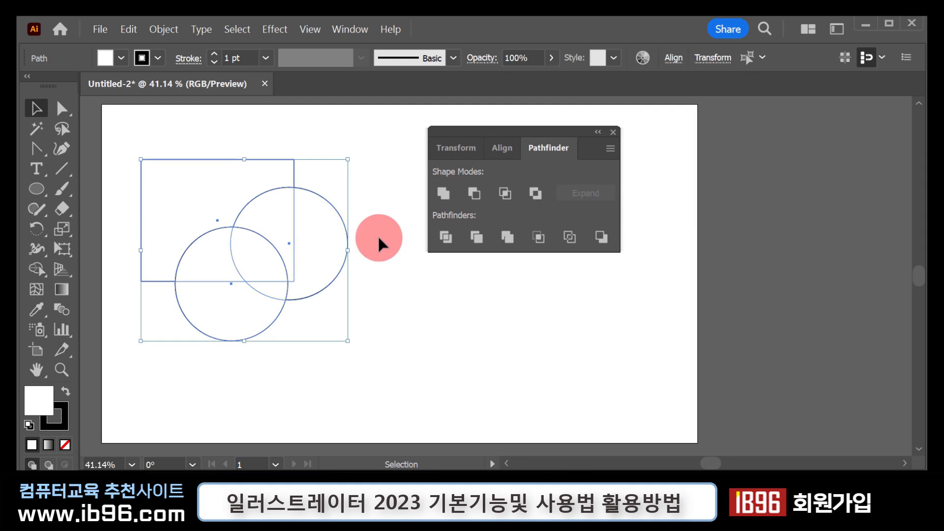
# Step: Try the Minus Front and Intersect shape modes on the rectangle and two circles, undoing each one
pyautogui.click(473, 193)
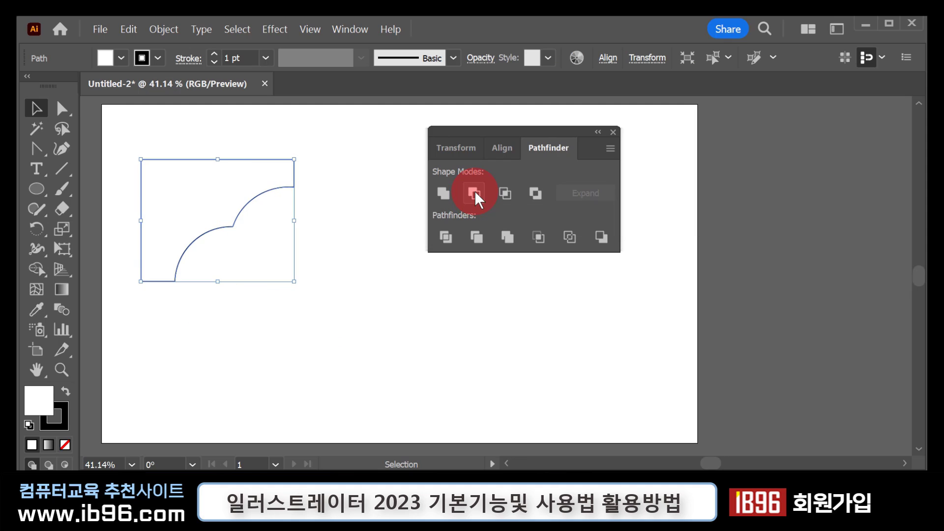
pyautogui.hotkey('ctrl', 'z')
pyautogui.click(509, 190)
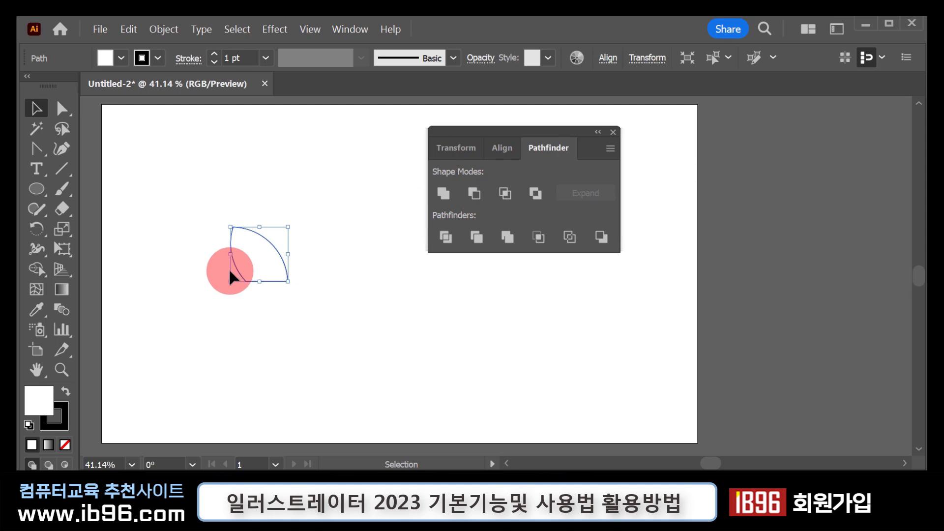
pyautogui.hotkey('ctrl', 'z')
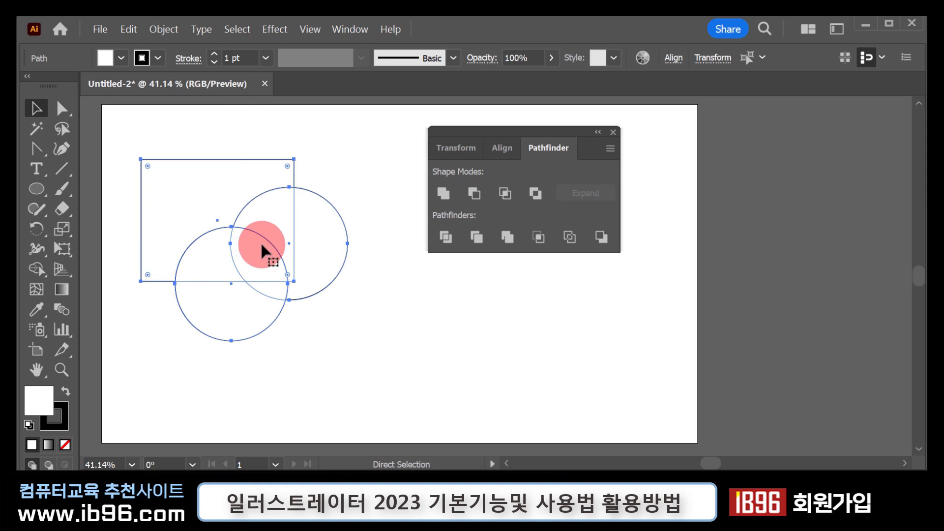
# Step: Check the three shapes individually, reselect them all, and split them along their overlaps with the Divide pathfinder
pyautogui.click(239, 263)
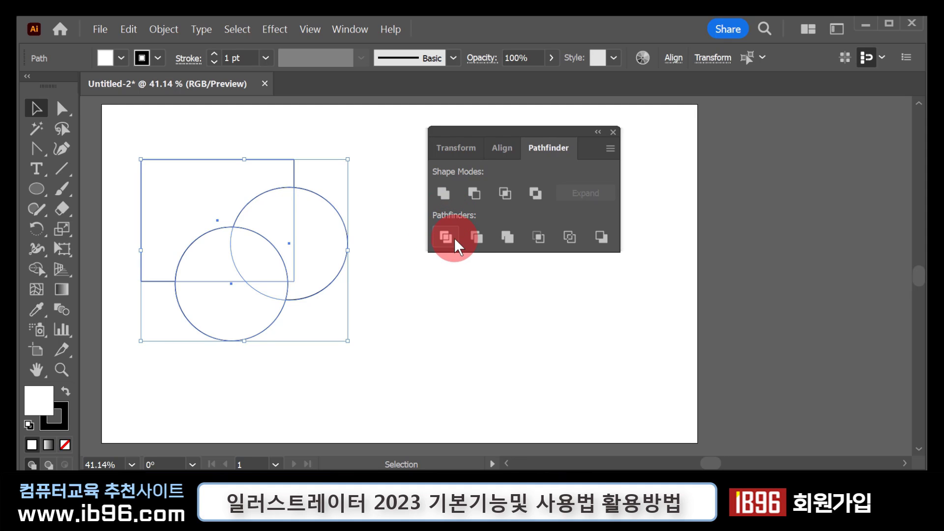
pyautogui.click(402, 306)
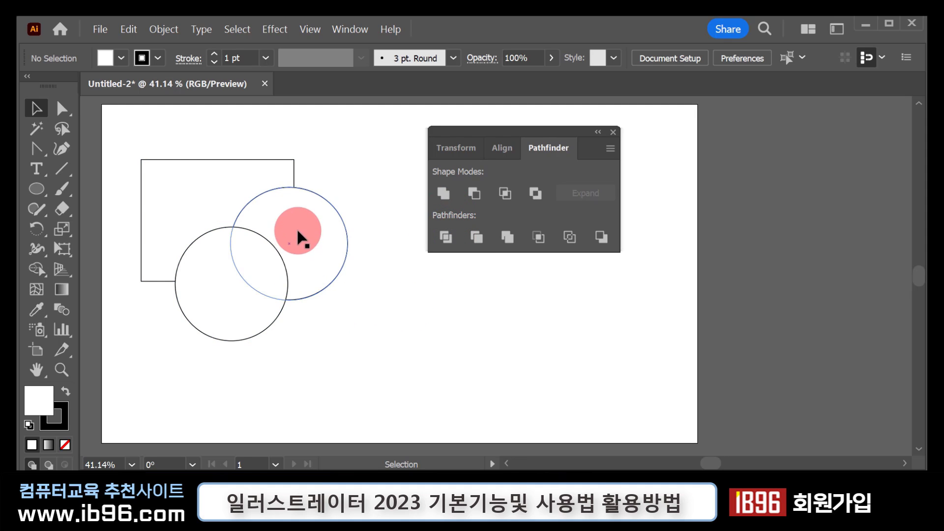
pyautogui.click(319, 232)
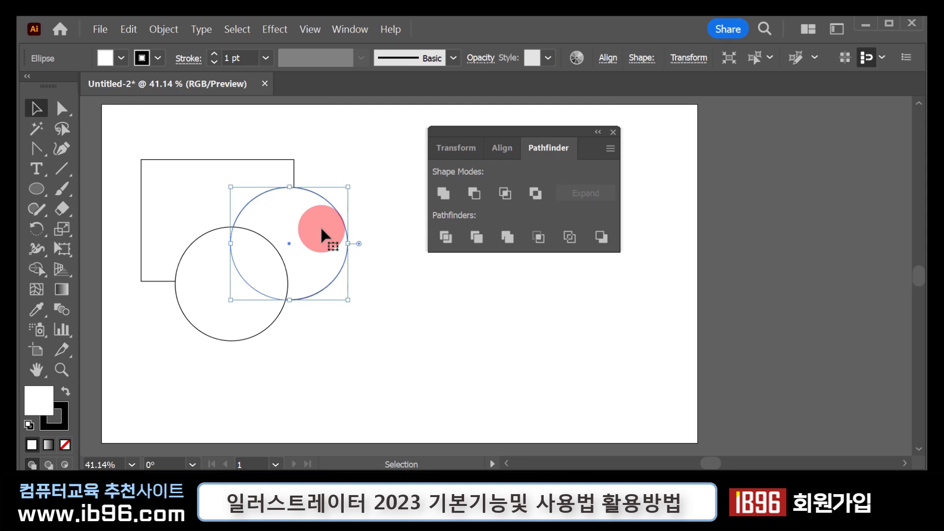
pyautogui.click(261, 172)
pyautogui.click(260, 268)
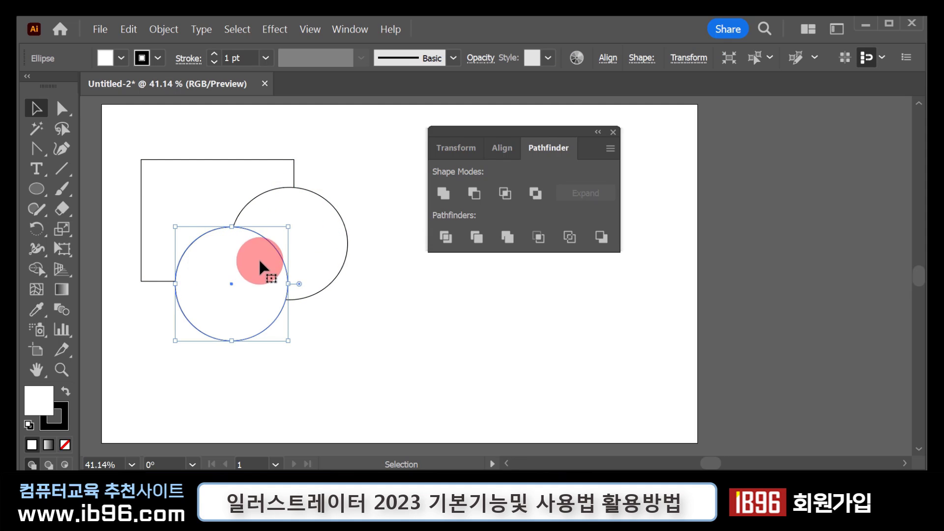
pyautogui.moveTo(414, 379); pyautogui.dragTo(179, 174)
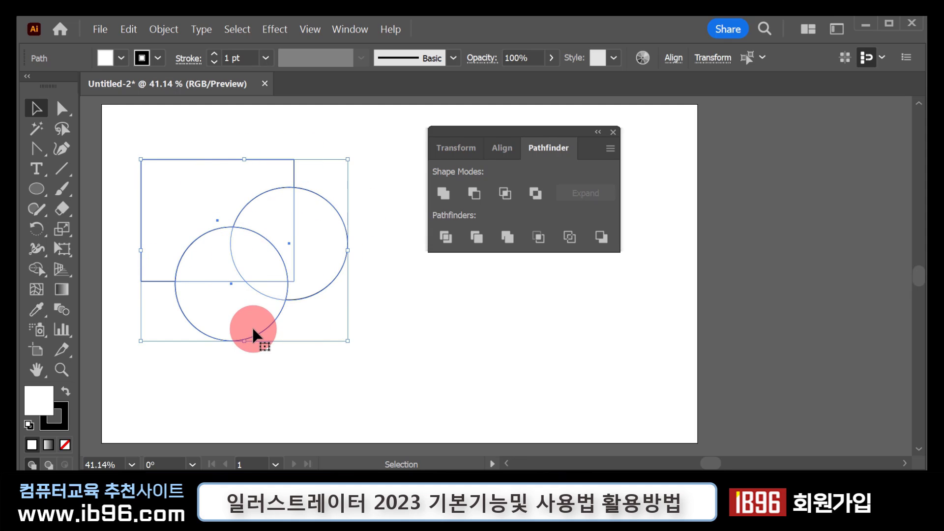
pyautogui.click(444, 240)
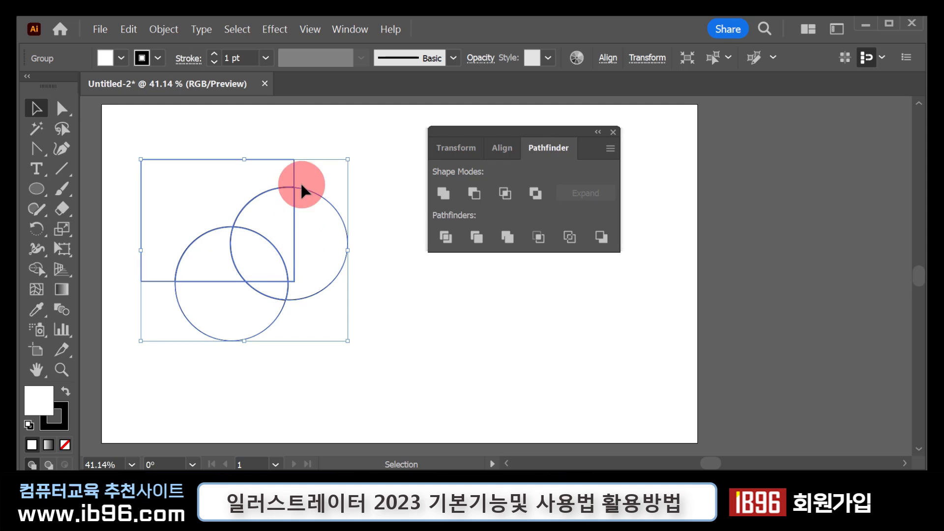
# Step: Shift the divided group slightly on the artboard and ungroup it into separate pieces
pyautogui.click(381, 301)
pyautogui.moveTo(295, 251)
pyautogui.mouseDown()
pyautogui.moveTo(368, 288)
pyautogui.moveTo(307, 238)
pyautogui.mouseUp()
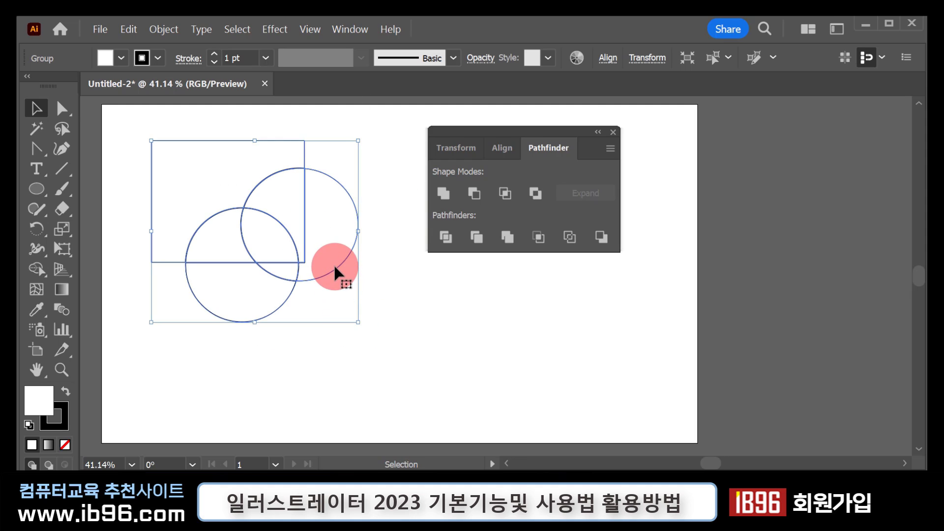
pyautogui.moveTo(334, 267); pyautogui.dragTo(347, 291)
pyautogui.click(419, 332)
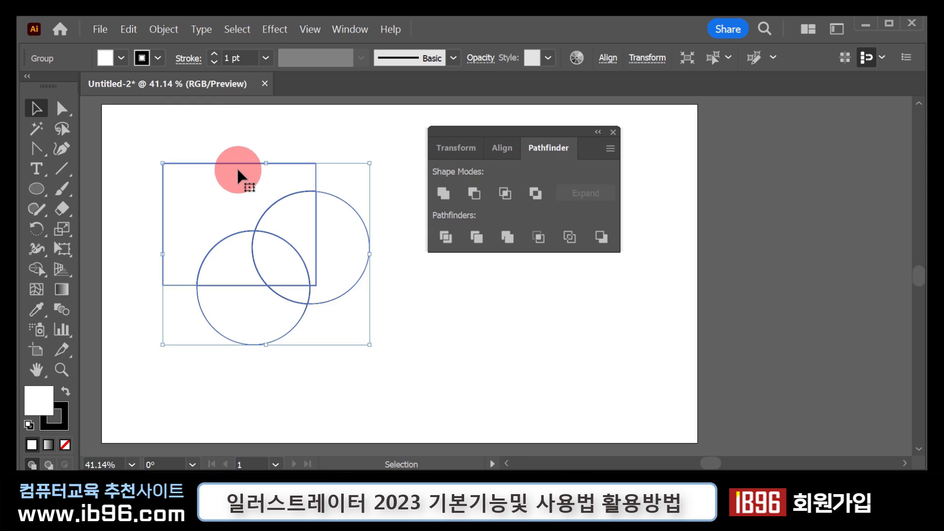
pyautogui.click(167, 28)
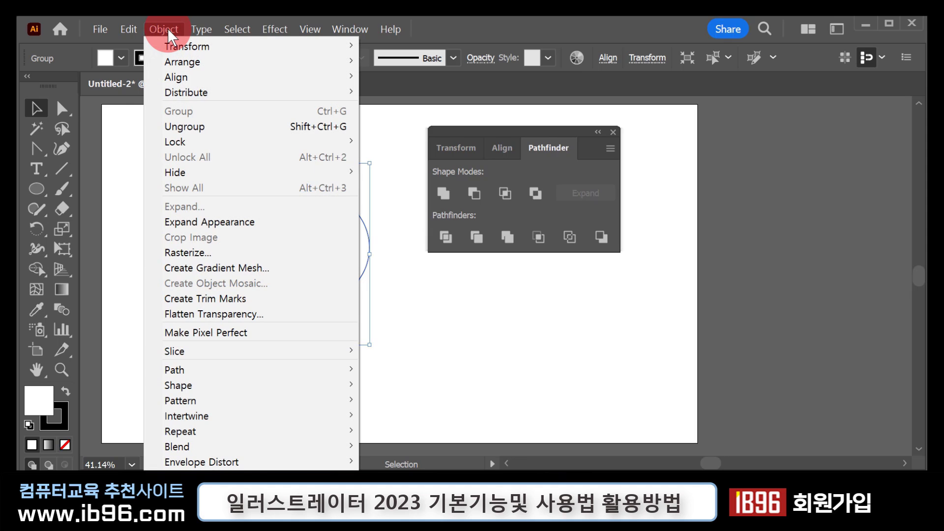
pyautogui.click(181, 127)
pyautogui.click(367, 352)
# Step: Move the divided pieces apart one by one so that gaps separate the circle segments and the cut rectangle
pyautogui.moveTo(353, 252)
pyautogui.mouseDown()
pyautogui.moveTo(339, 250)
pyautogui.moveTo(363, 255)
pyautogui.mouseUp()
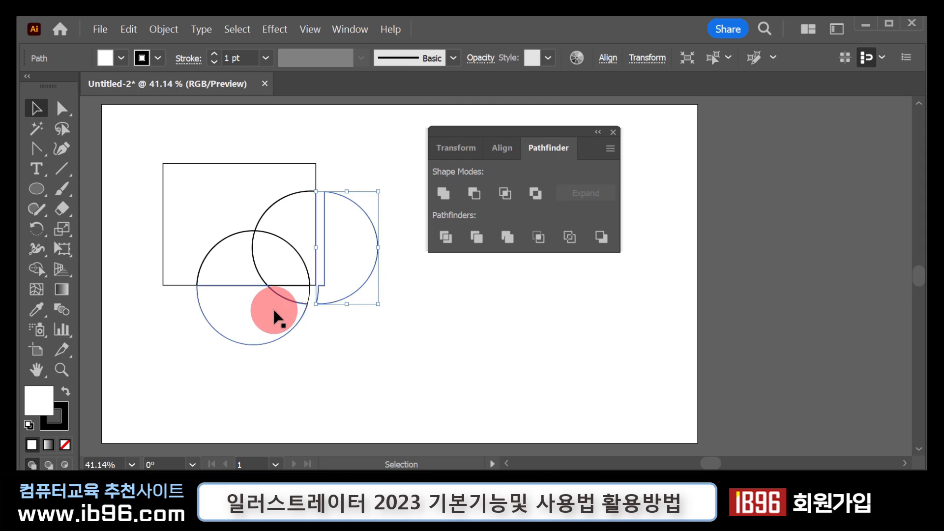
pyautogui.moveTo(275, 310); pyautogui.dragTo(267, 329)
pyautogui.moveTo(300, 294); pyautogui.dragTo(301, 308)
pyautogui.moveTo(308, 222); pyautogui.dragTo(312, 228)
pyautogui.moveTo(234, 250); pyautogui.dragTo(228, 258)
pyautogui.moveTo(223, 216); pyautogui.dragTo(203, 191)
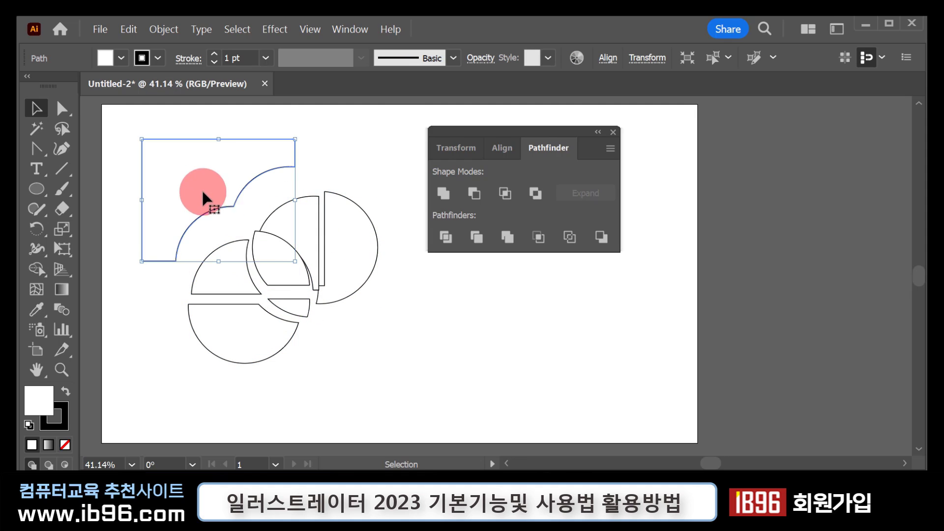
pyautogui.moveTo(270, 258); pyautogui.dragTo(269, 260)
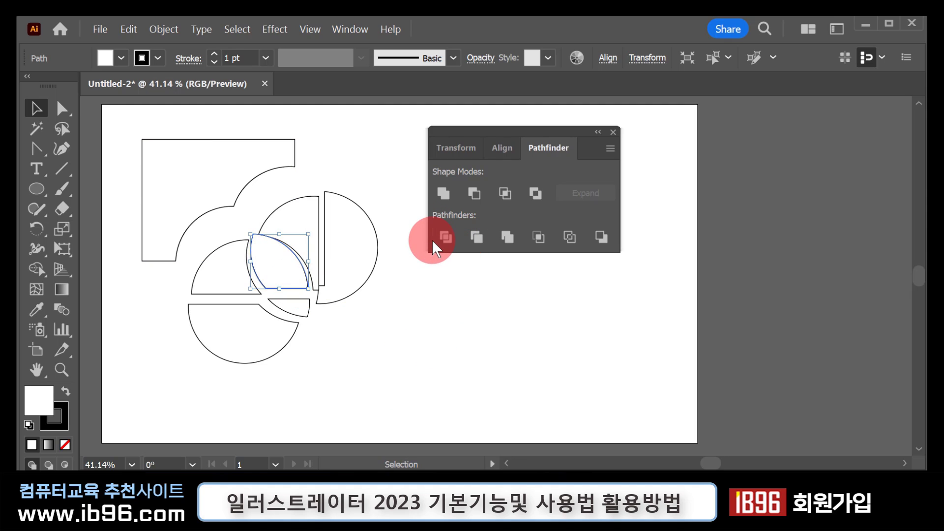
# Step: Clear the divided pieces and draw an upright ellipse, over twice as tall as wide, in the artboard's upper middle
pyautogui.click(462, 229)
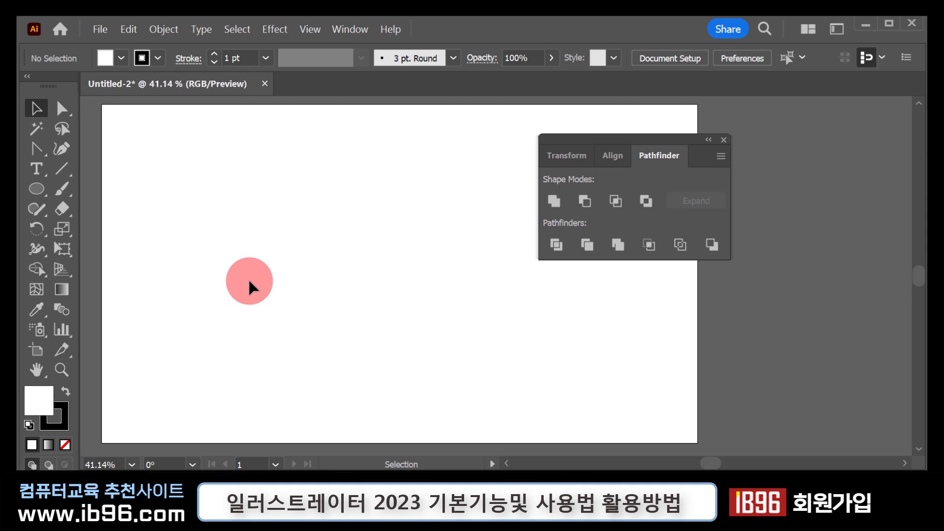
pyautogui.click(40, 187)
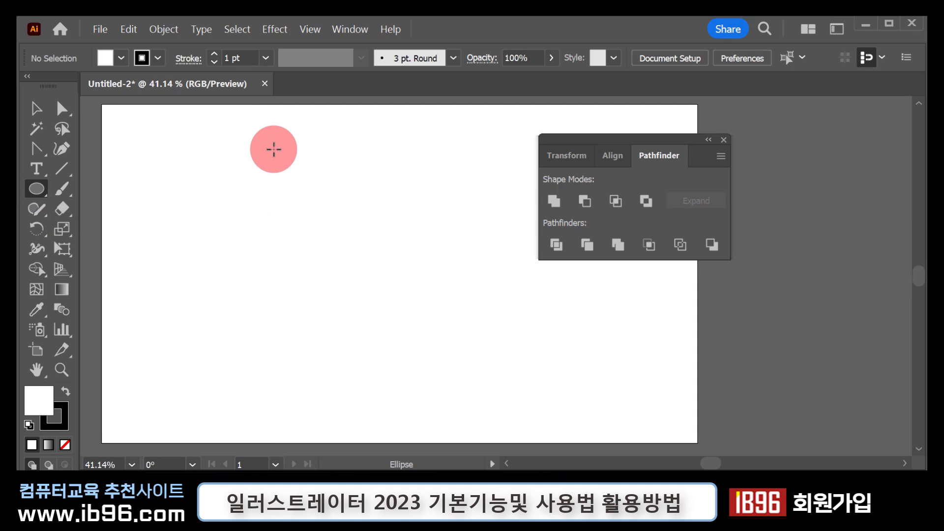
pyautogui.moveTo(274, 149); pyautogui.dragTo(318, 247)
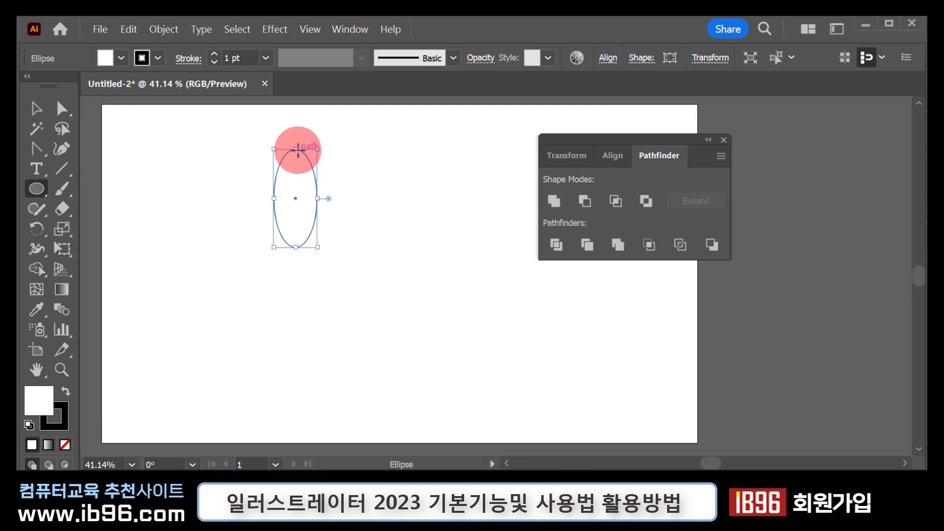
# Step: Select the ellipse's top anchor point and try lengthening its curve handles horizontally with the Anchor Point tool
pyautogui.click(62, 109)
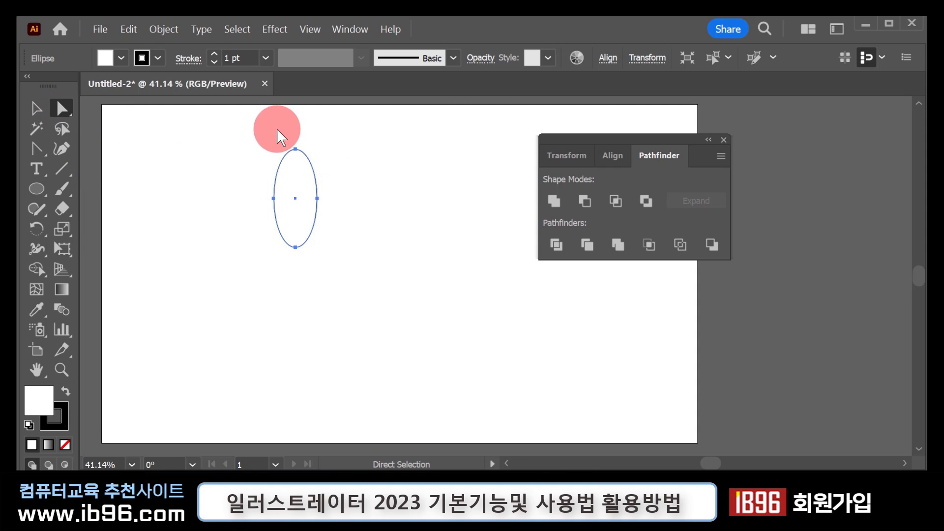
pyautogui.moveTo(276, 128); pyautogui.dragTo(320, 166)
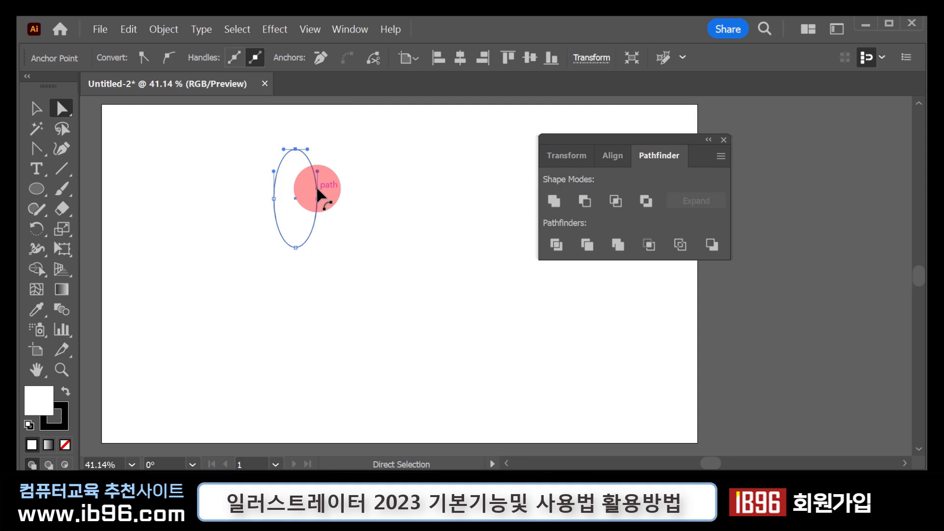
pyautogui.click(295, 149)
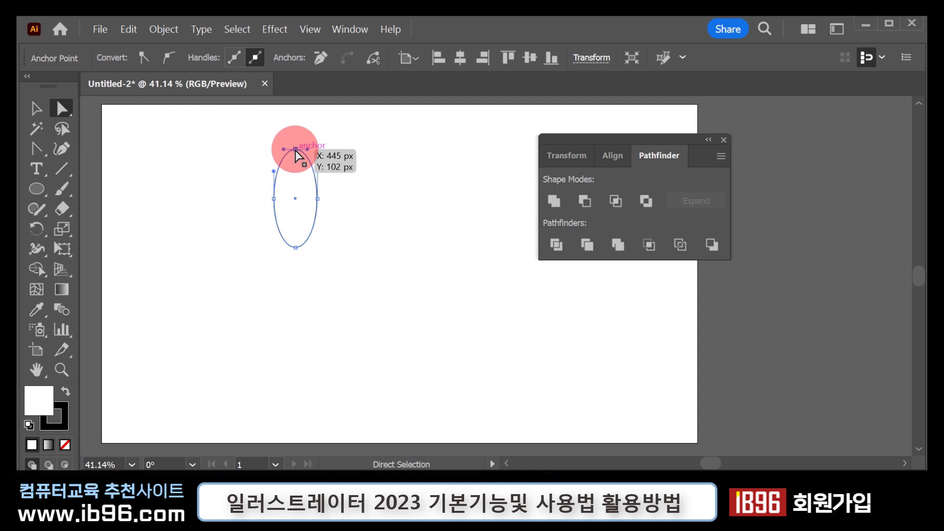
pyautogui.click(35, 145)
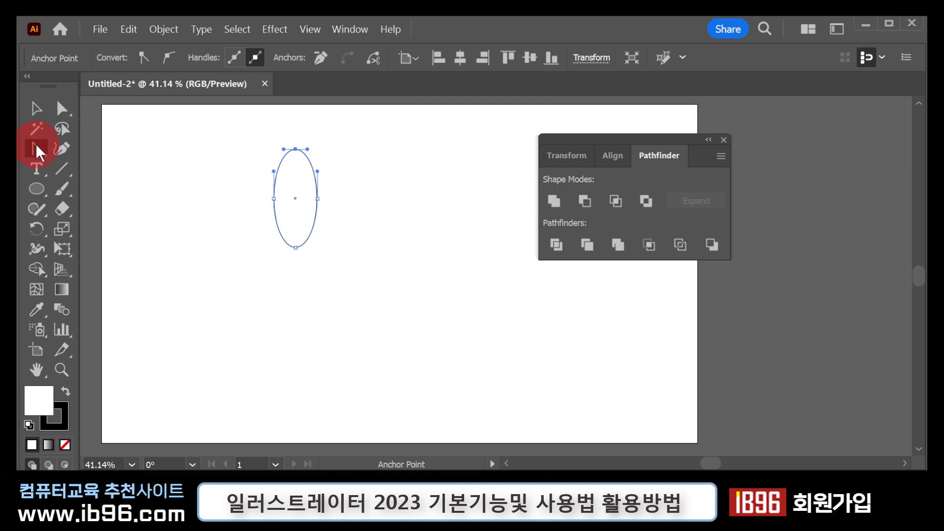
pyautogui.moveTo(36, 145); pyautogui.dragTo(131, 205)
pyautogui.moveTo(295, 149); pyautogui.dragTo(330, 149)
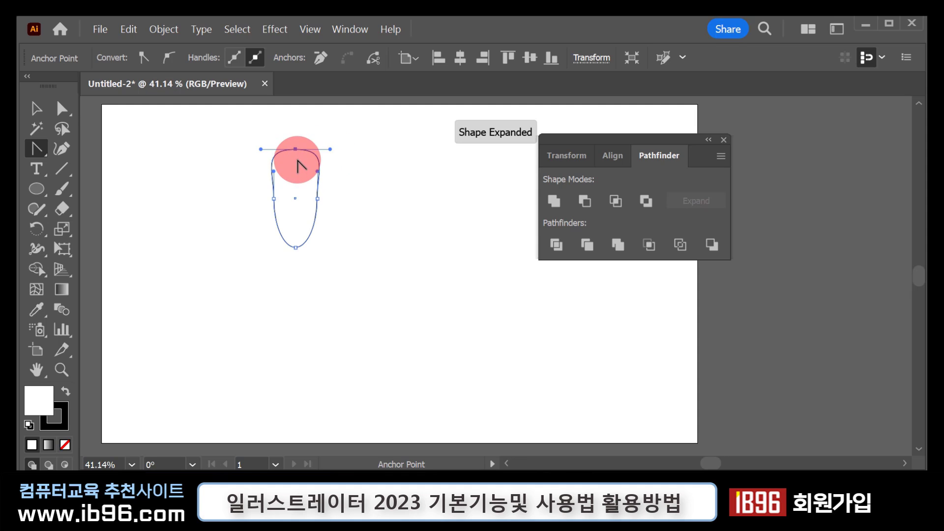
# Step: Convert the ellipse's top and bottom anchor points to sharp corners to form a pointed leaf shape
pyautogui.click(295, 149)
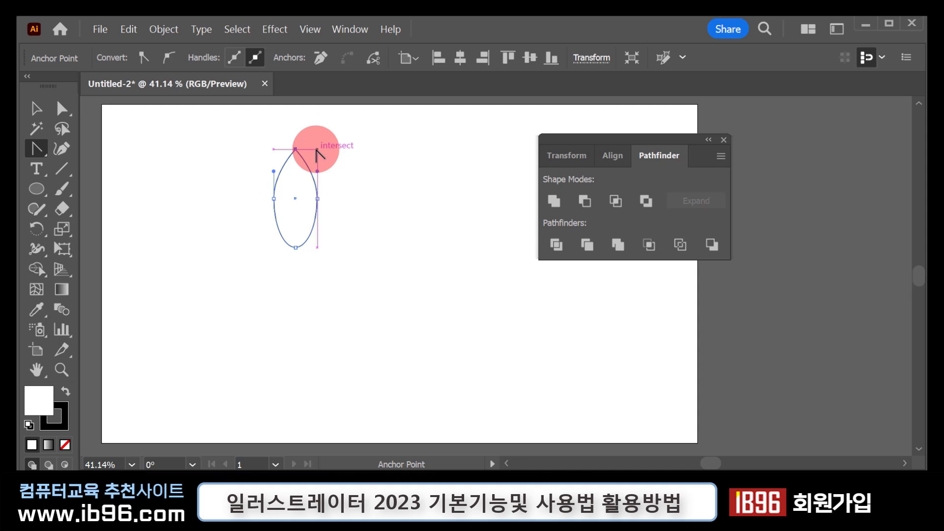
pyautogui.moveTo(295, 149); pyautogui.dragTo(319, 154)
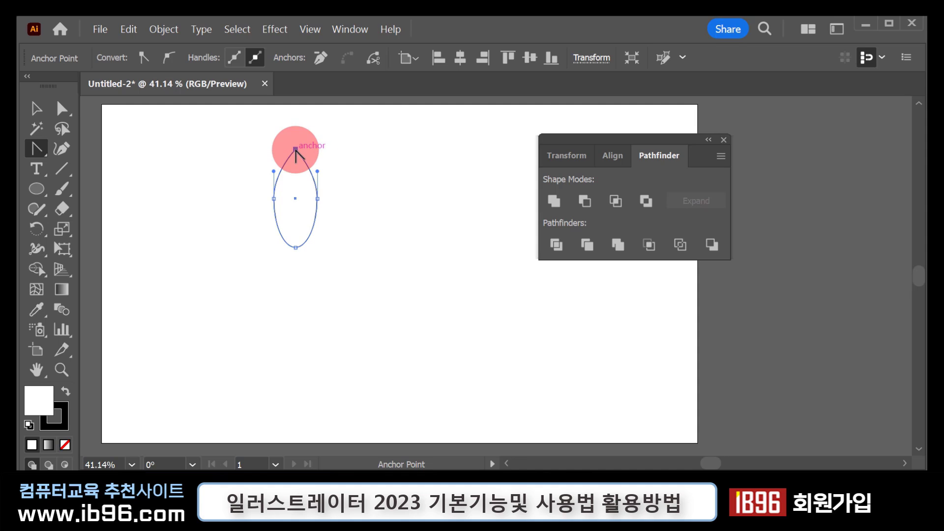
pyautogui.click(295, 149)
pyautogui.click(295, 247)
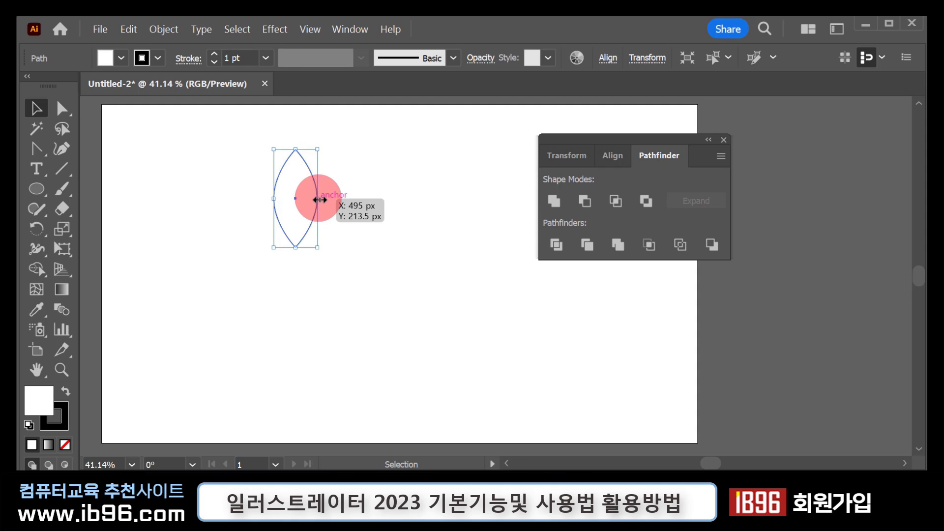
# Step: Narrow the leaf shape from its right side to about X 474 px and select it again
pyautogui.moveTo(320, 199); pyautogui.dragTo(309, 199)
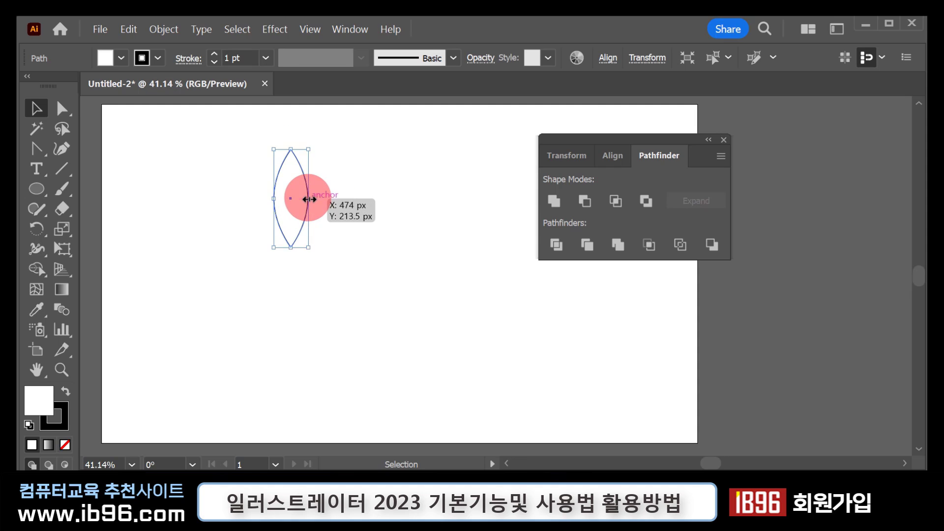
pyautogui.click(323, 248)
pyautogui.click(294, 206)
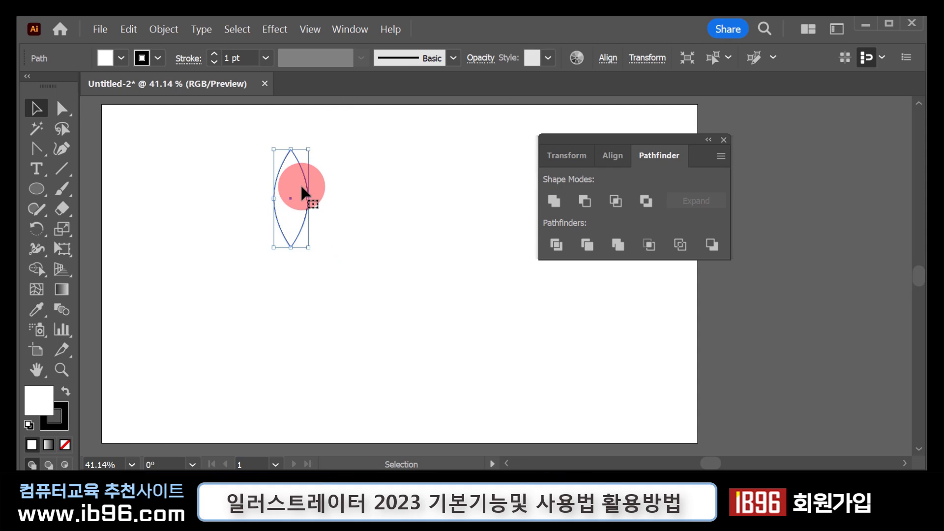
# Step: Duplicate the leaf to its left and rotate the copy counter-clockwise, placing its lower tip near the original's lower tip
pyautogui.press('alt')
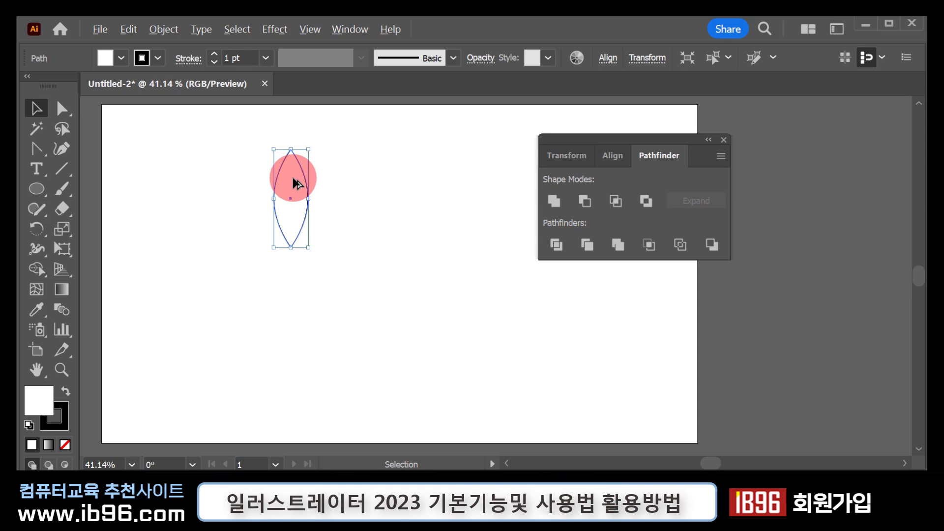
pyautogui.moveTo(293, 179); pyautogui.dragTo(253, 179)
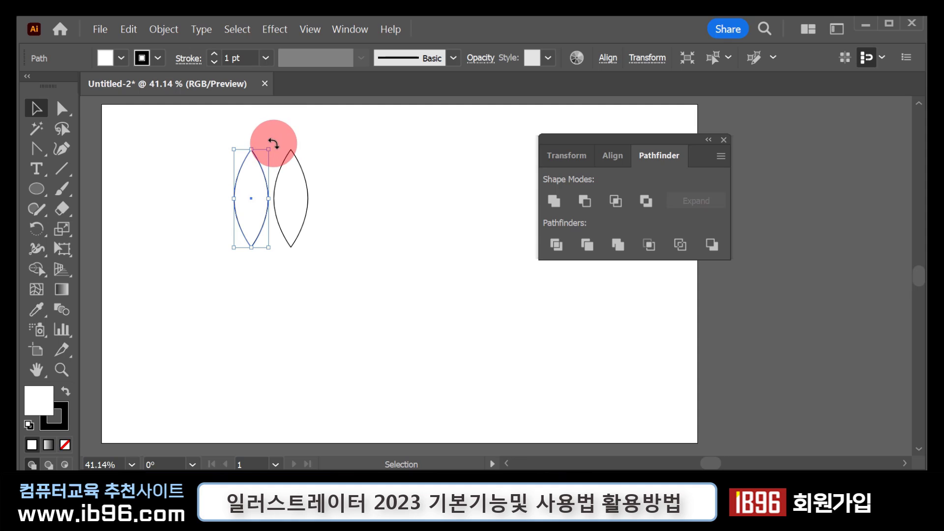
pyautogui.moveTo(274, 145); pyautogui.dragTo(242, 142)
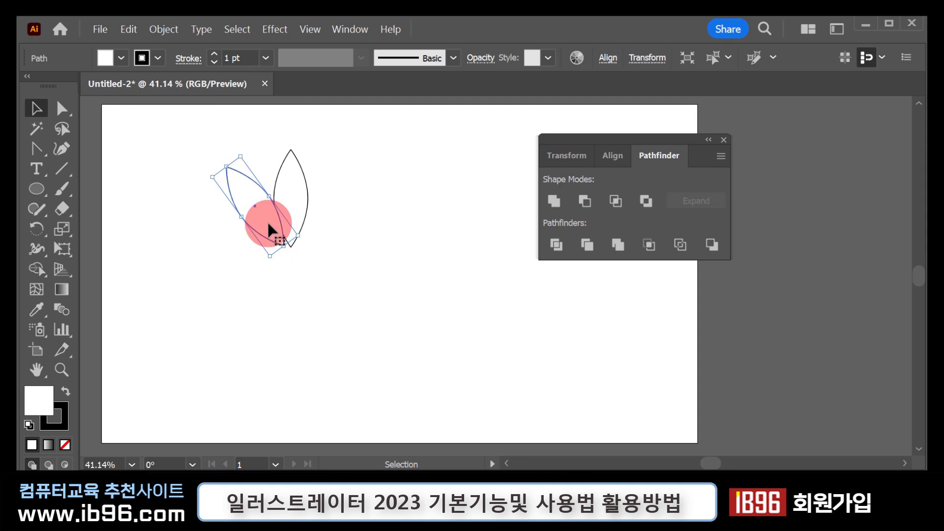
# Step: Create a reflected copy of the left leaf across the vertical axis, comparing the result with the preview on and off
pyautogui.moveTo(267, 220); pyautogui.dragTo(261, 215)
pyautogui.click(292, 246)
pyautogui.click(256, 211)
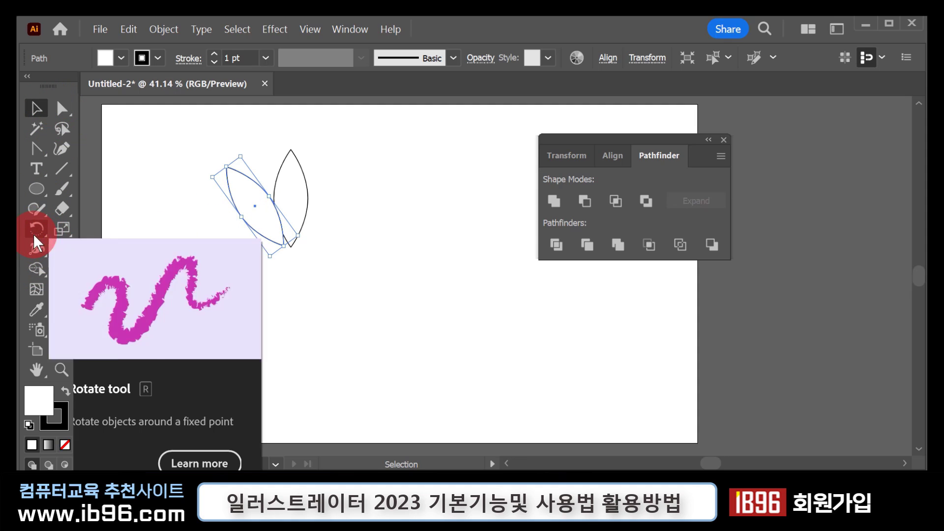
pyautogui.moveTo(37, 227); pyautogui.dragTo(123, 251)
pyautogui.doubleClick(34, 226)
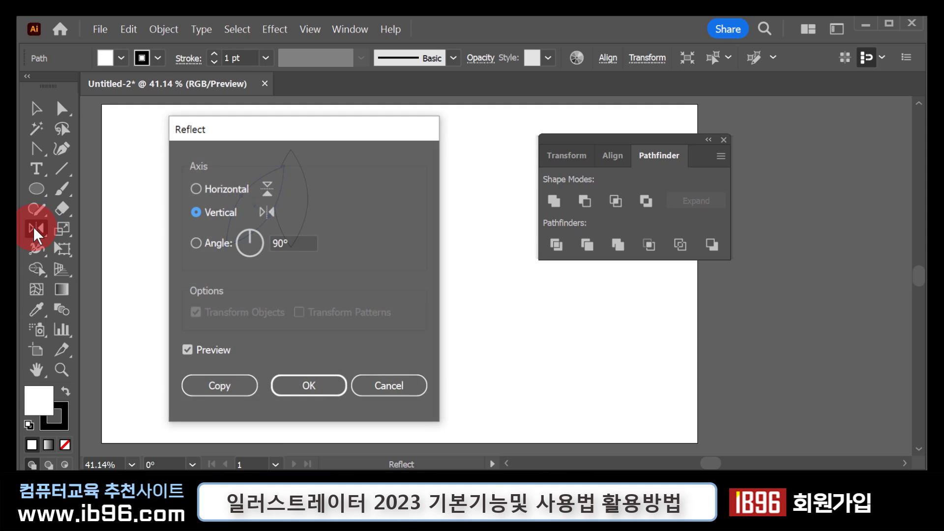
pyautogui.moveTo(282, 135); pyautogui.dragTo(443, 105)
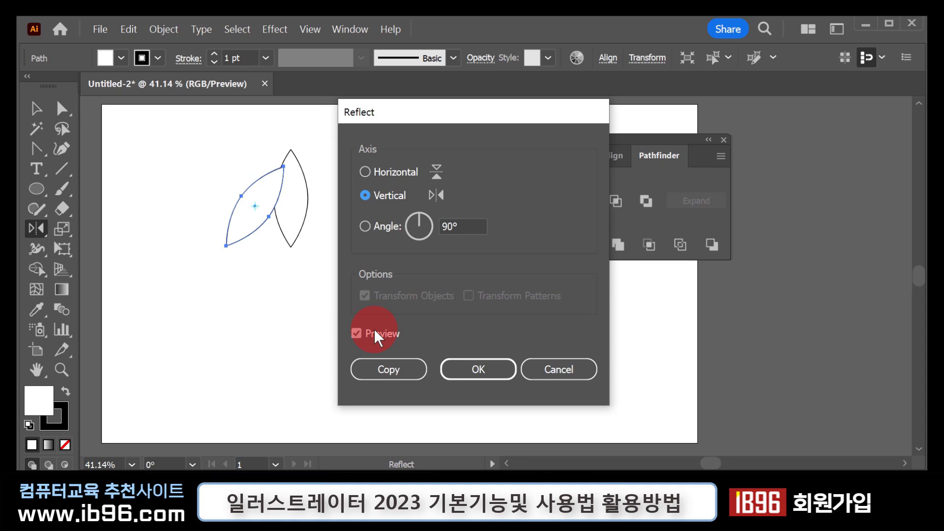
pyautogui.click(357, 332)
pyautogui.click(356, 332)
pyautogui.click(356, 333)
pyautogui.click(356, 333)
pyautogui.click(355, 332)
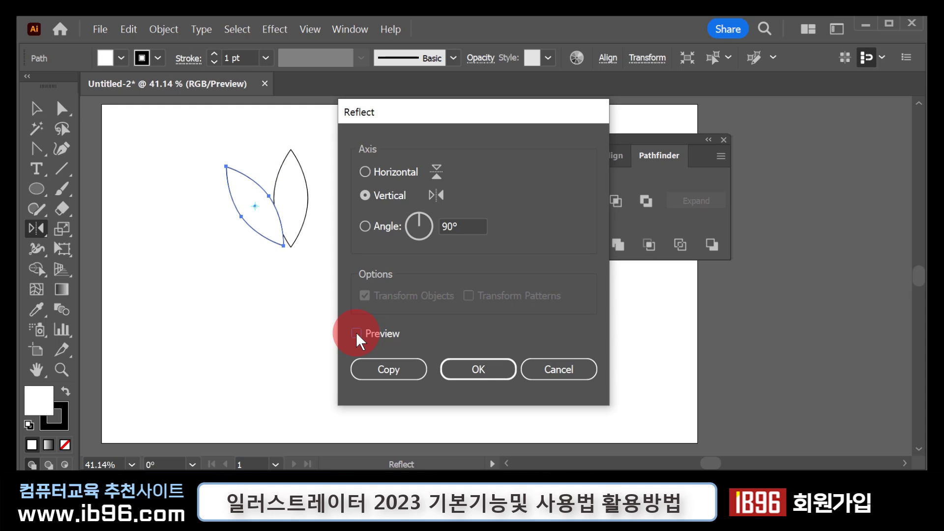
pyautogui.click(356, 333)
pyautogui.click(355, 333)
pyautogui.click(356, 333)
pyautogui.click(356, 333)
pyautogui.click(356, 333)
pyautogui.click(385, 370)
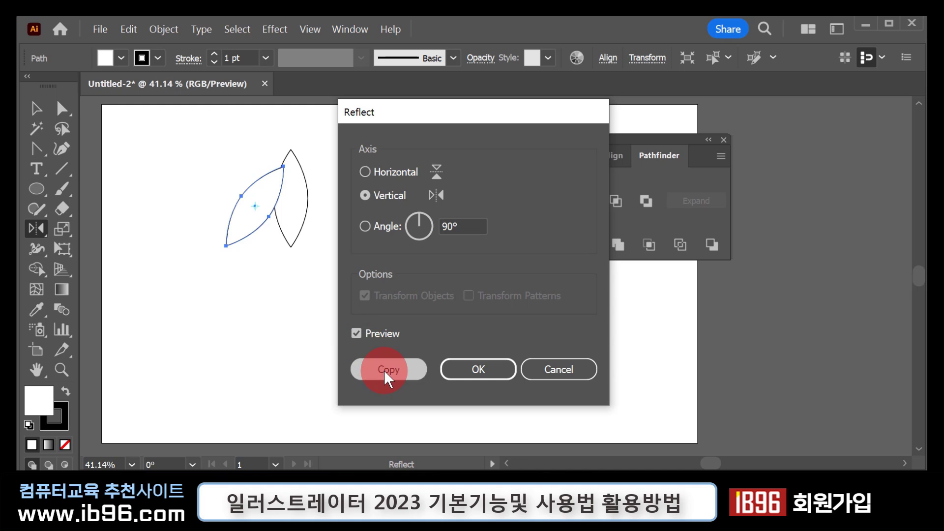
# Step: Move the reflected leaf to the right side of the upright leaf, mirroring the left one
pyautogui.click(35, 109)
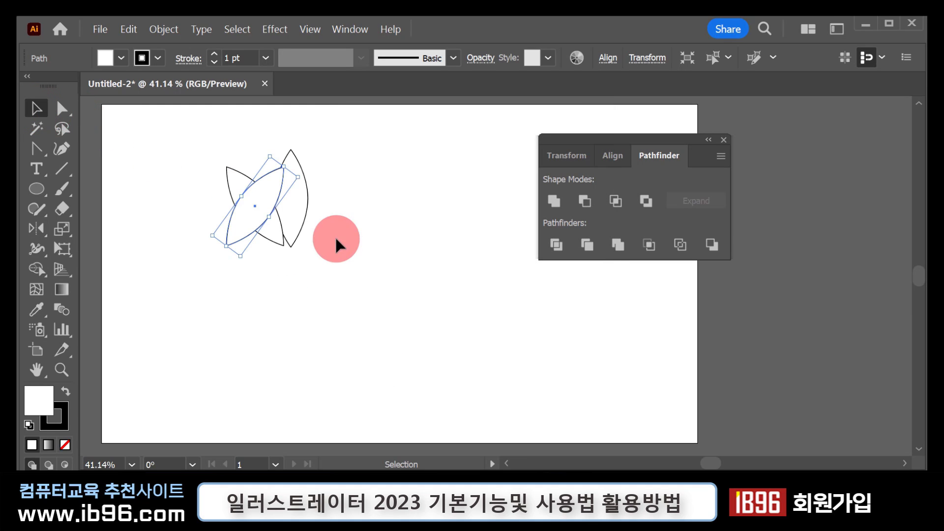
pyautogui.moveTo(262, 199); pyautogui.dragTo(336, 226)
pyautogui.click(294, 270)
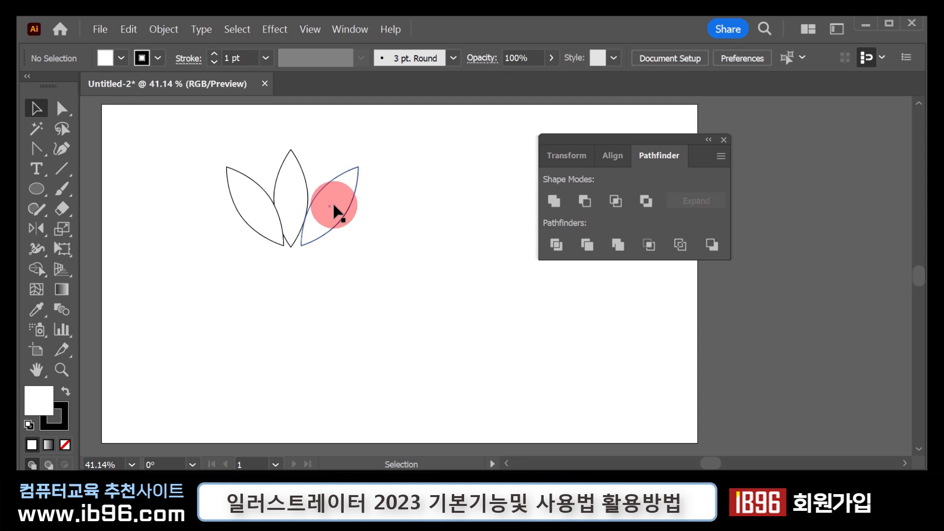
# Step: Rearrange the three leaves slightly lower on the artboard as a symmetrical fan with their lower tips close together
pyautogui.moveTo(333, 204); pyautogui.dragTo(348, 167)
pyautogui.moveTo(258, 235); pyautogui.dragTo(249, 283)
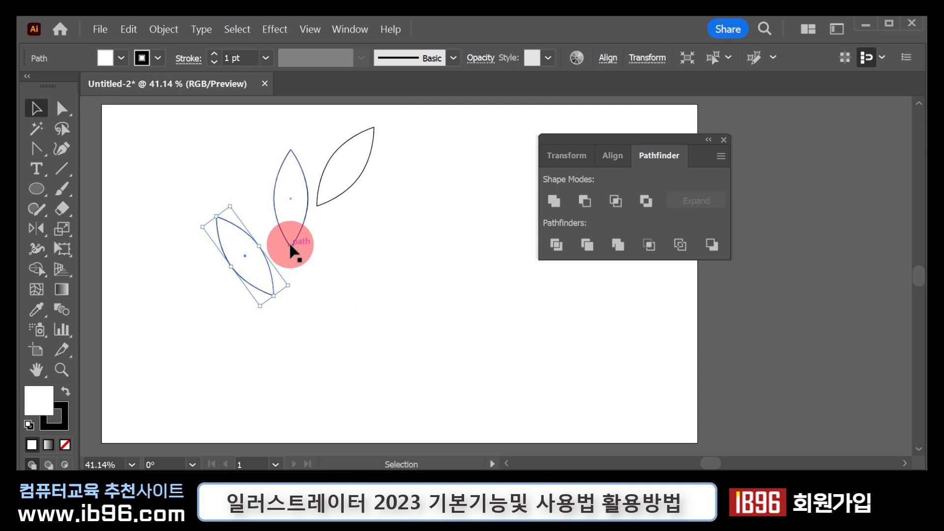
pyautogui.moveTo(307, 197); pyautogui.dragTo(290, 259)
pyautogui.moveTo(350, 182); pyautogui.dragTo(327, 267)
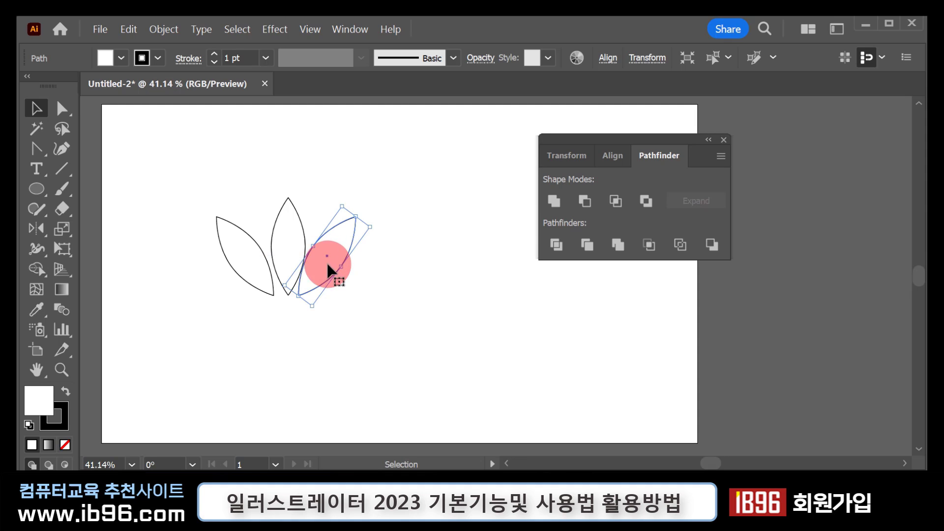
pyautogui.moveTo(251, 261); pyautogui.dragTo(255, 267)
pyautogui.click(421, 315)
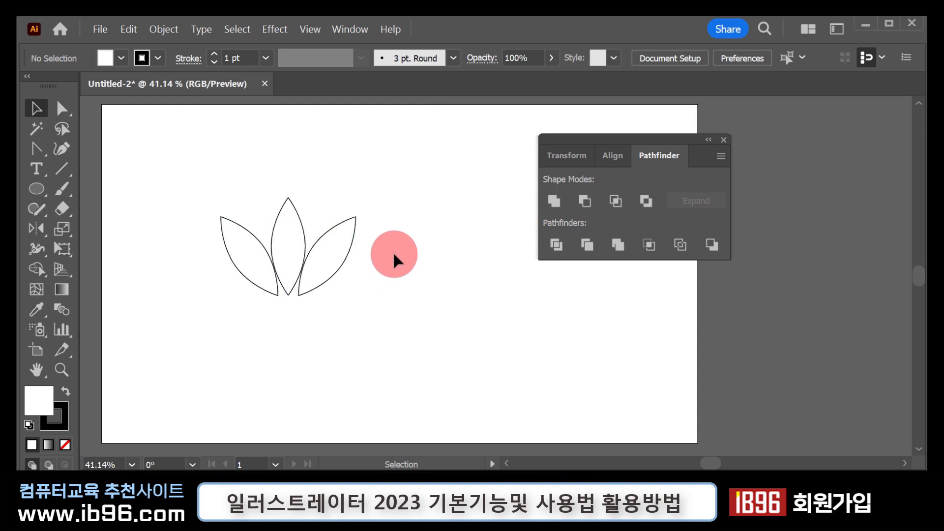
# Step: Draw a thin horizontal rectangle across the middle of all three leaves, extending past both outer leaves
pyautogui.moveTo(40, 191); pyautogui.dragTo(87, 186)
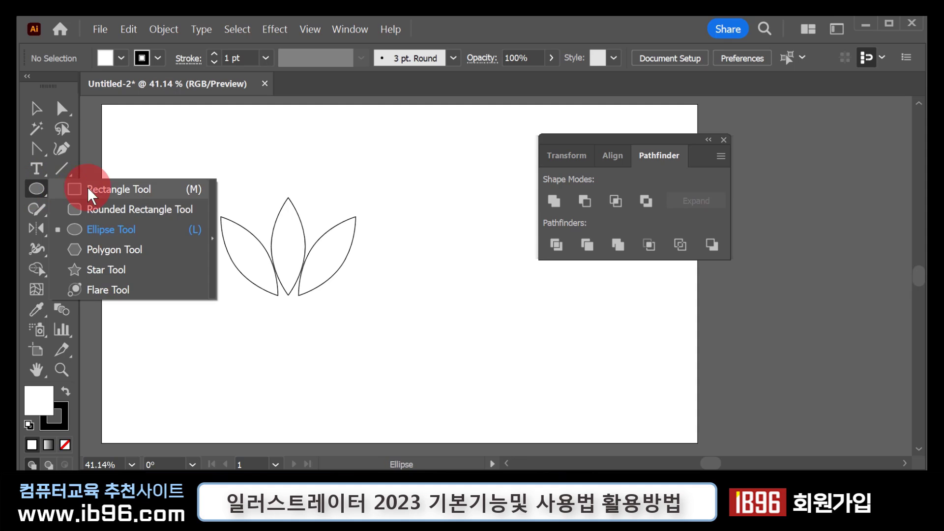
pyautogui.moveTo(190, 239); pyautogui.dragTo(379, 245)
pyautogui.click(32, 107)
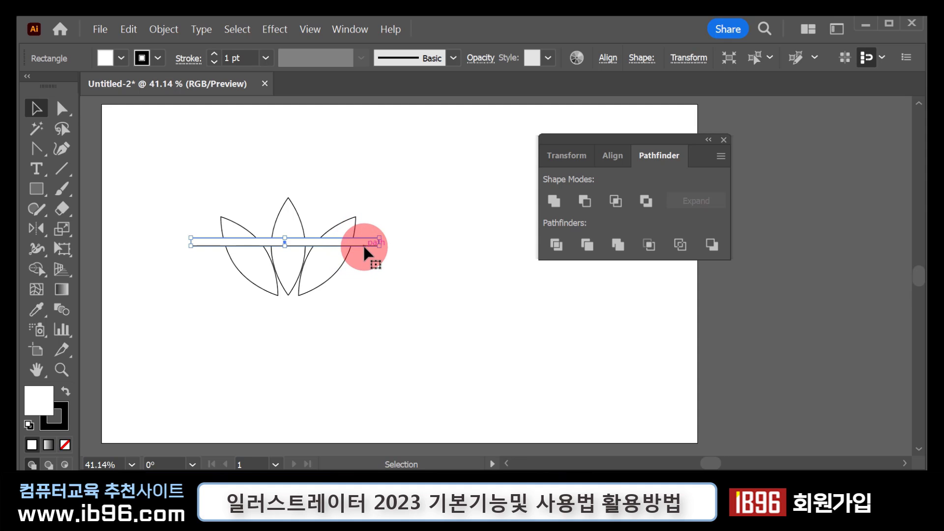
# Step: Duplicate the thin rectangle straight down and repeat the copy once to make three evenly spaced bars
pyautogui.press('alt')
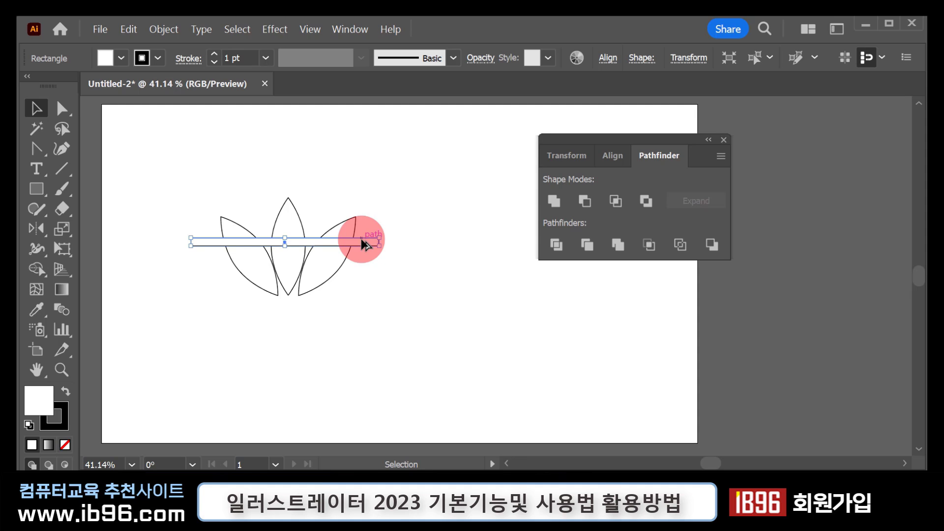
pyautogui.moveTo(362, 239); pyautogui.dragTo(362, 253)
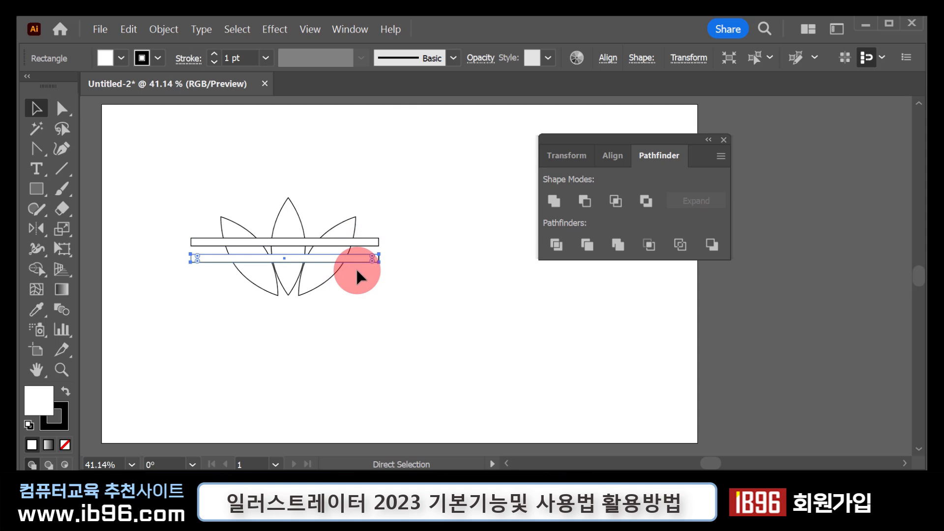
pyautogui.hotkey('ctrl', 'd')
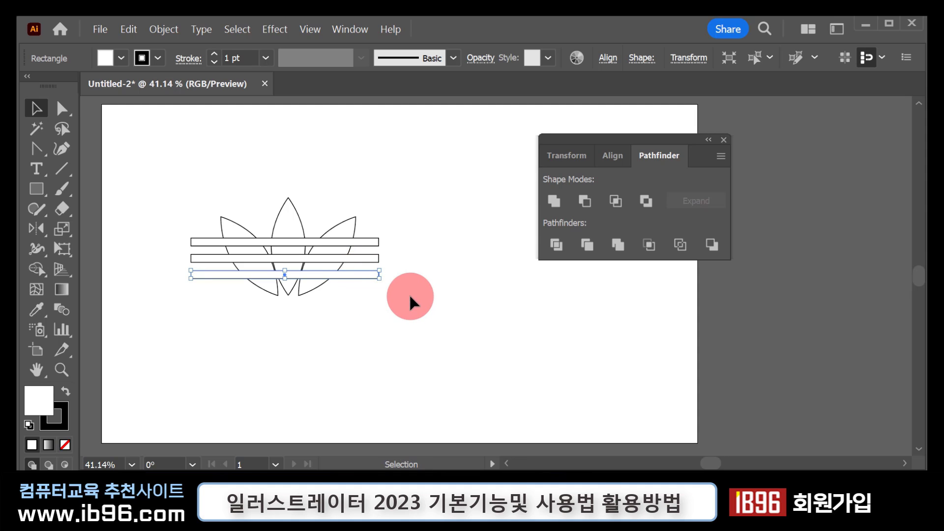
pyautogui.keyDown('shift'); pyautogui.click(369, 259); pyautogui.keyUp('shift')
pyautogui.keyDown('shift'); pyautogui.click(370, 263); pyautogui.keyUp('shift')
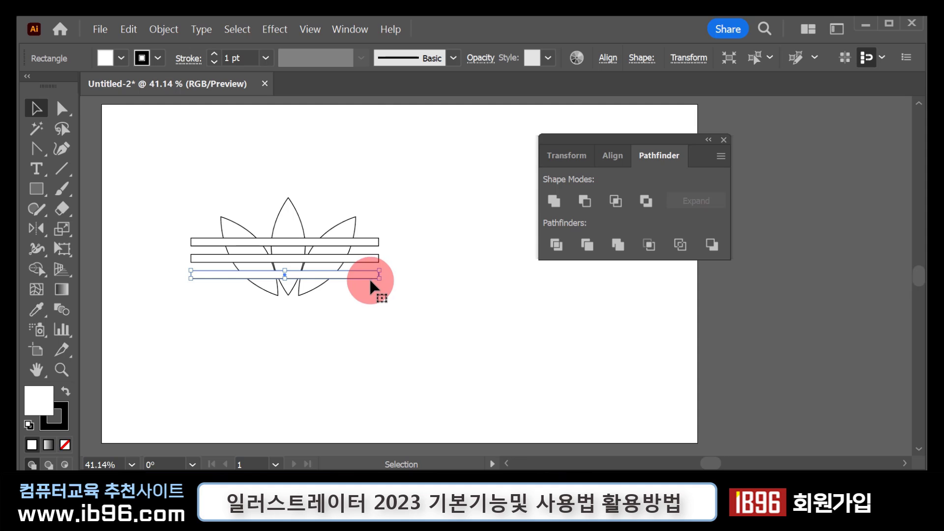
# Step: Draw a small circle to the right of the leaves and duplicate it horizontally into an evenly spaced row of four
pyautogui.press('l')
pyautogui.moveTo(416, 173); pyautogui.dragTo(456, 213)
pyautogui.press('v')
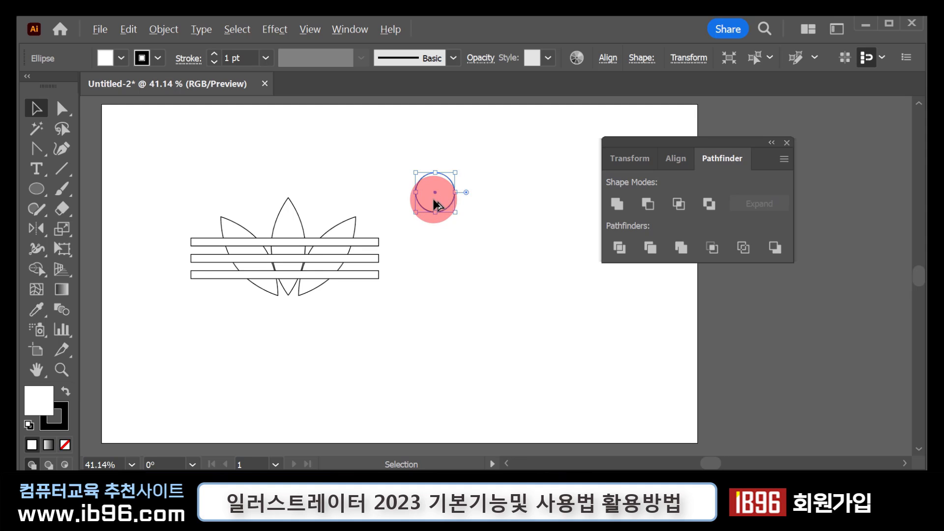
pyautogui.moveTo(435, 203); pyautogui.dragTo(487, 203)
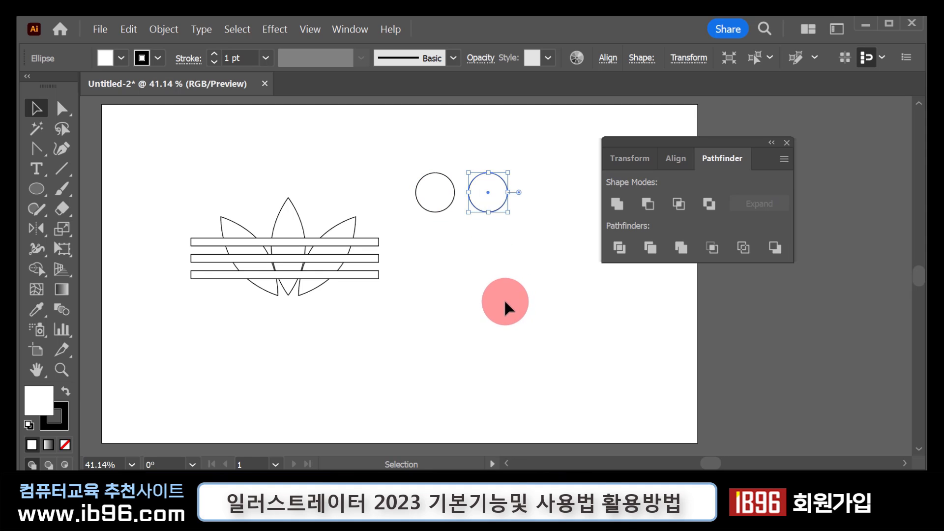
pyautogui.press('ctrl')
pyautogui.hotkey('ctrl', 'd')
pyautogui.hotkey('ctrl', 'd')
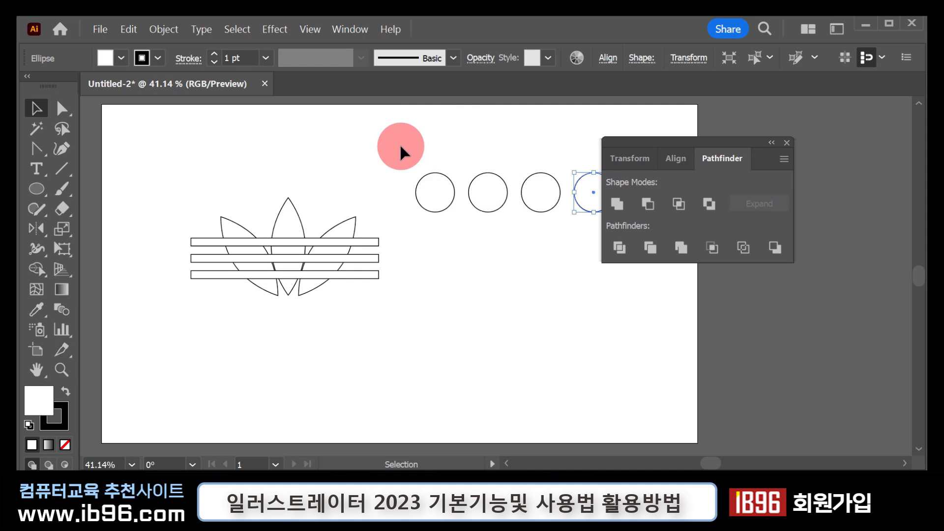
# Step: Duplicate the row of circles downward and repeat the copy to form a grid of five rows
pyautogui.moveTo(400, 147); pyautogui.dragTo(606, 210)
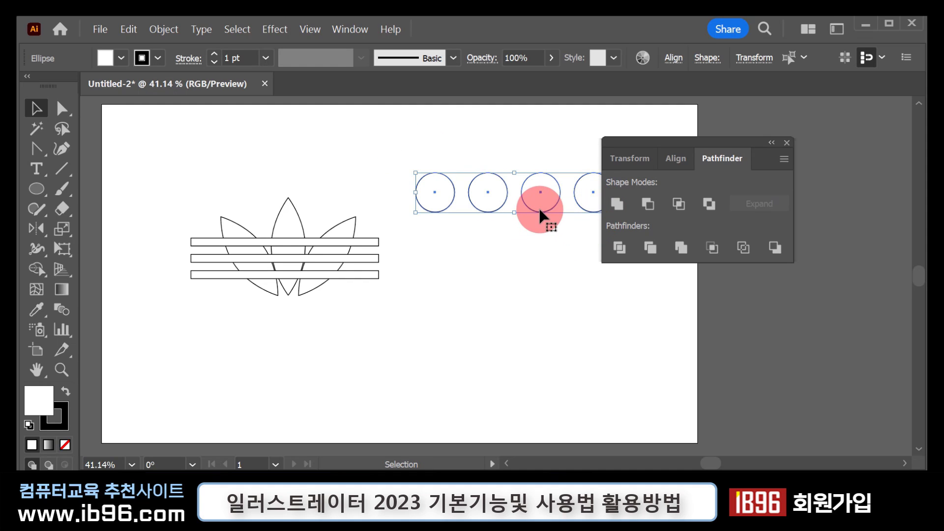
pyautogui.moveTo(541, 202); pyautogui.dragTo(544, 261)
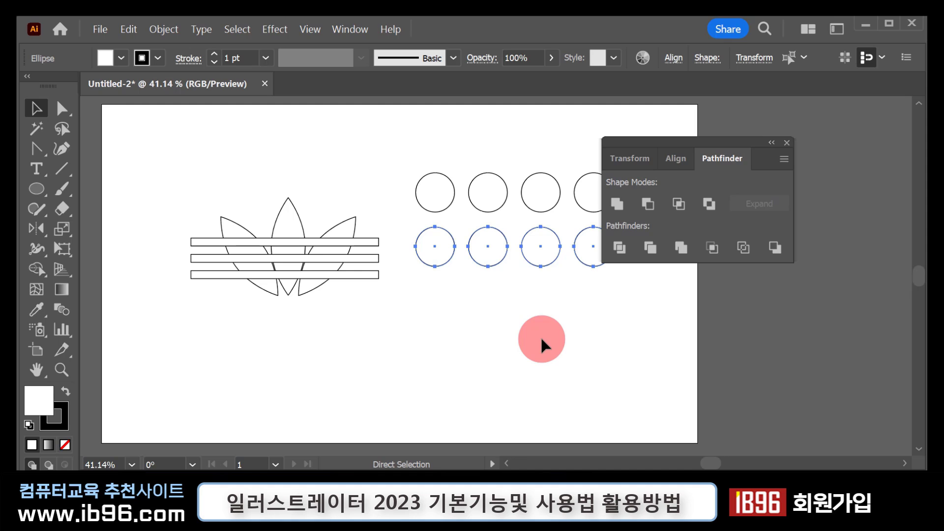
pyautogui.hotkey('ctrl', 'd')
pyautogui.hotkey('ctrl', 'd')
pyautogui.hotkey('ctrl', 'd')
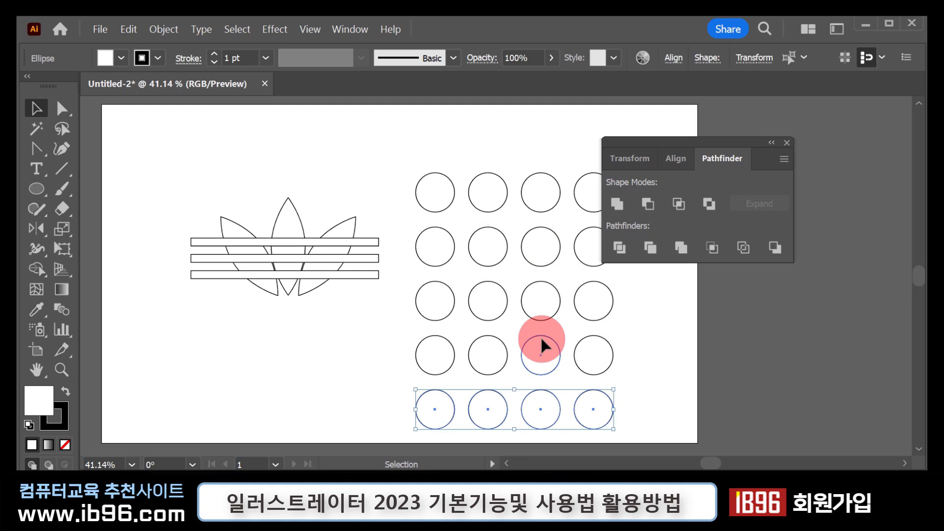
# Step: Delete the whole grid of circles
pyautogui.moveTo(411, 138); pyautogui.dragTo(624, 432)
pyautogui.press('Delete')
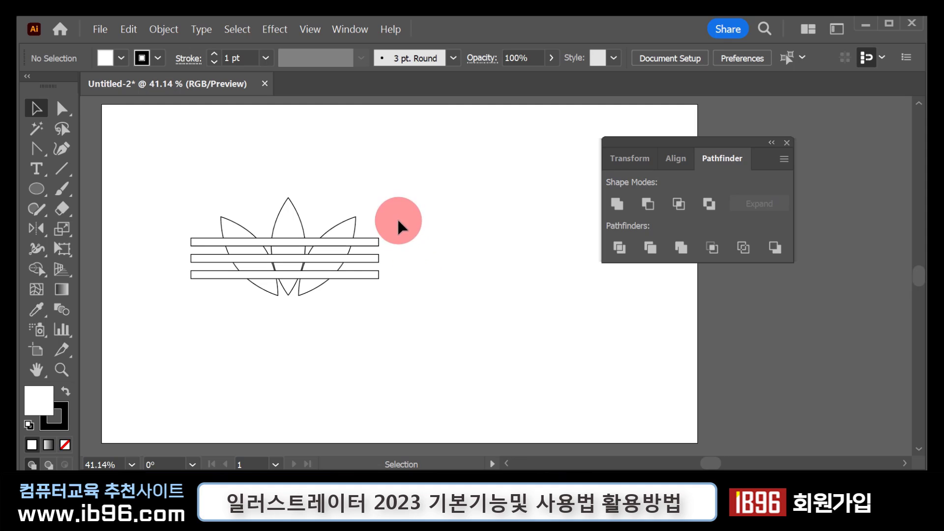
# Step: Select the three horizontal bars together and nudge them slightly down across the leaves
pyautogui.moveTo(397, 217); pyautogui.dragTo(366, 273)
pyautogui.click(434, 238)
pyautogui.moveTo(421, 217); pyautogui.dragTo(361, 286)
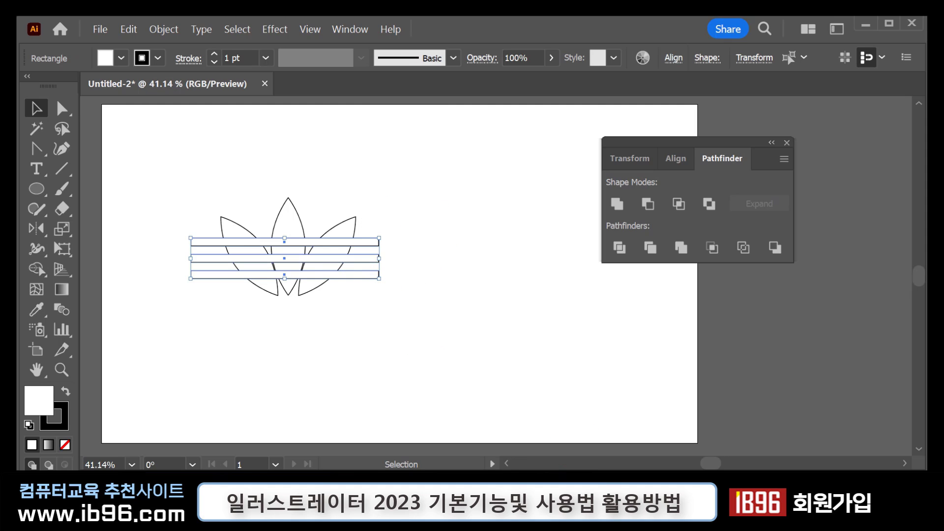
pyautogui.press('Down')
pyautogui.press('Down')
pyautogui.press('Down')
pyautogui.press('Down')
pyautogui.press('Down')
pyautogui.press('Down')
pyautogui.press('Down')
pyautogui.press('Down')
pyautogui.press('Down')
pyautogui.press('Down')
pyautogui.press('Down')
pyautogui.press('Down')
pyautogui.press('Down')
pyautogui.press('Down')
pyautogui.press('Down')
pyautogui.press('Down')
pyautogui.press('Down')
pyautogui.press('Down')
pyautogui.press('Down')
pyautogui.press('Down')
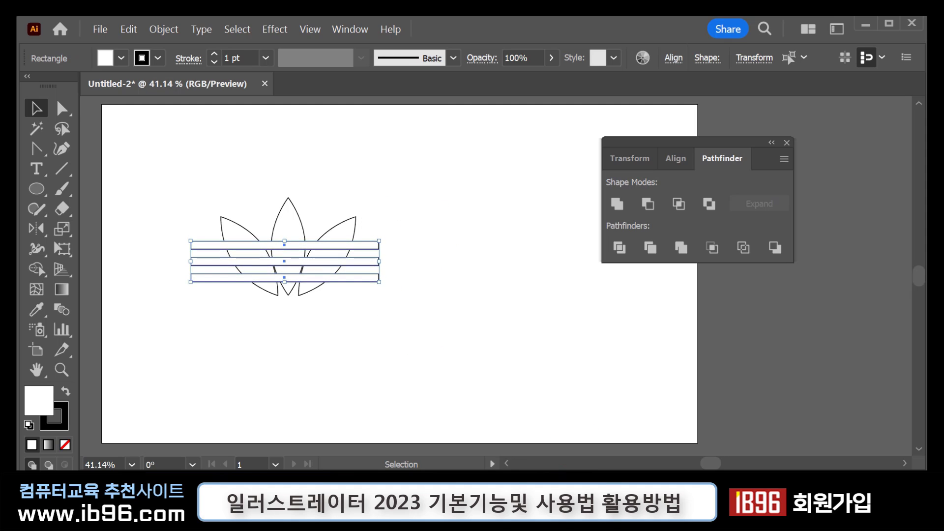
pyautogui.press('Down')
pyautogui.press('Down')
pyautogui.press('Down')
pyautogui.press('Down')
pyautogui.press('Down')
pyautogui.press('Down')
pyautogui.press('Down')
pyautogui.press('Down')
pyautogui.press('Down')
pyautogui.press('Down')
pyautogui.press('Down')
pyautogui.press('Down')
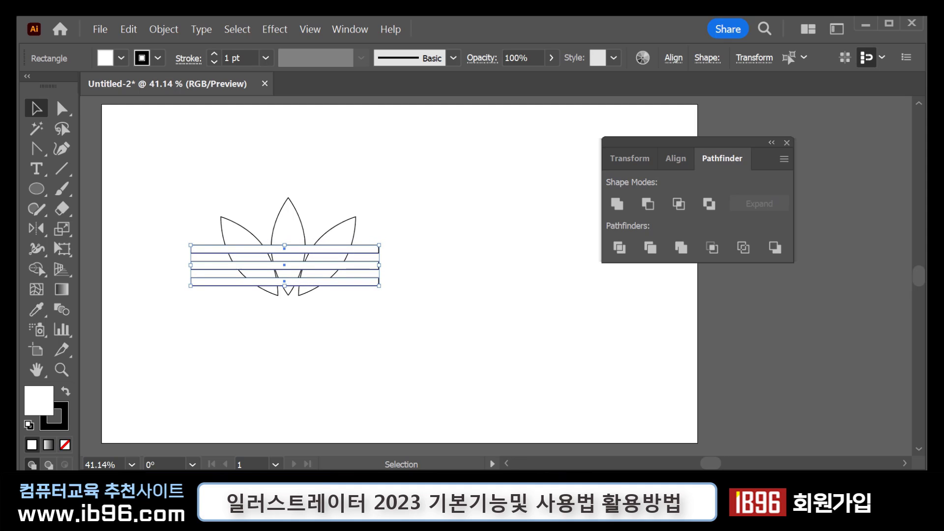
pyautogui.click(330, 393)
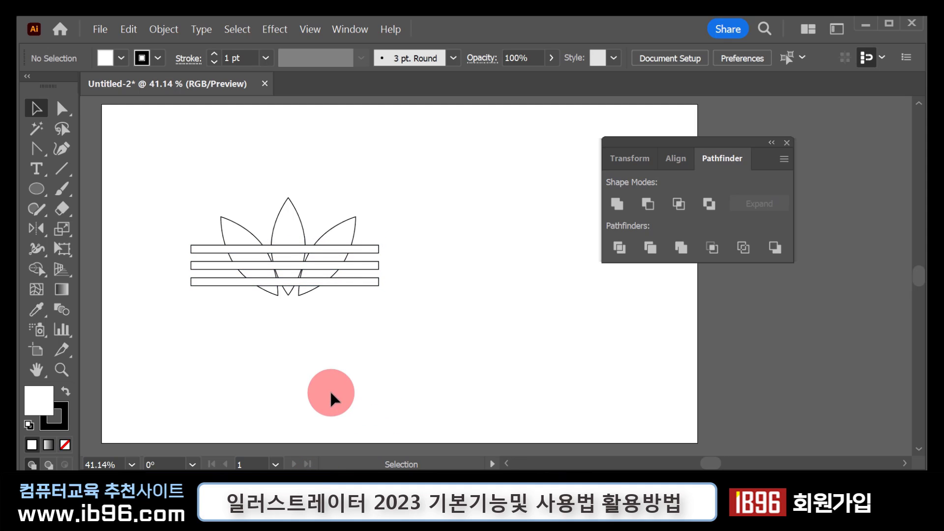
# Step: Fill all three leaves with the blue colour 1F97E8
pyautogui.moveTo(194, 178); pyautogui.dragTo(383, 222)
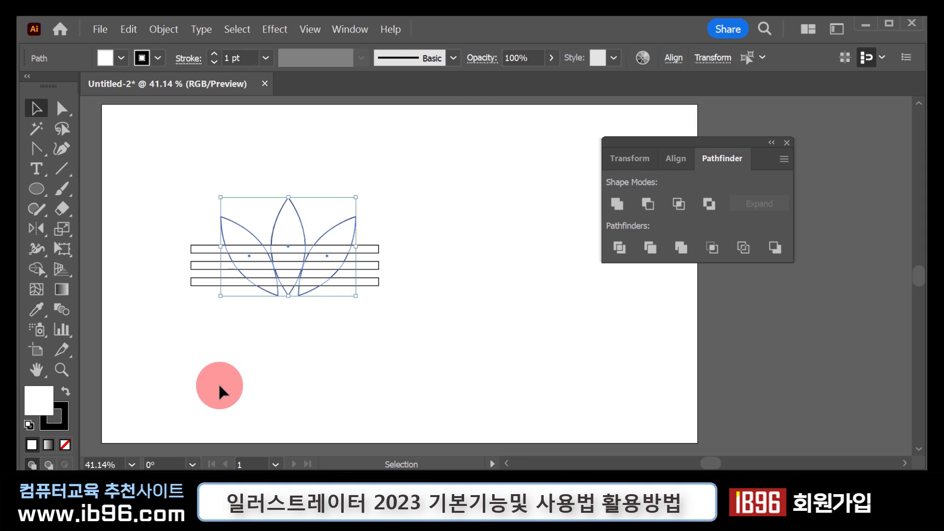
pyautogui.doubleClick(44, 400)
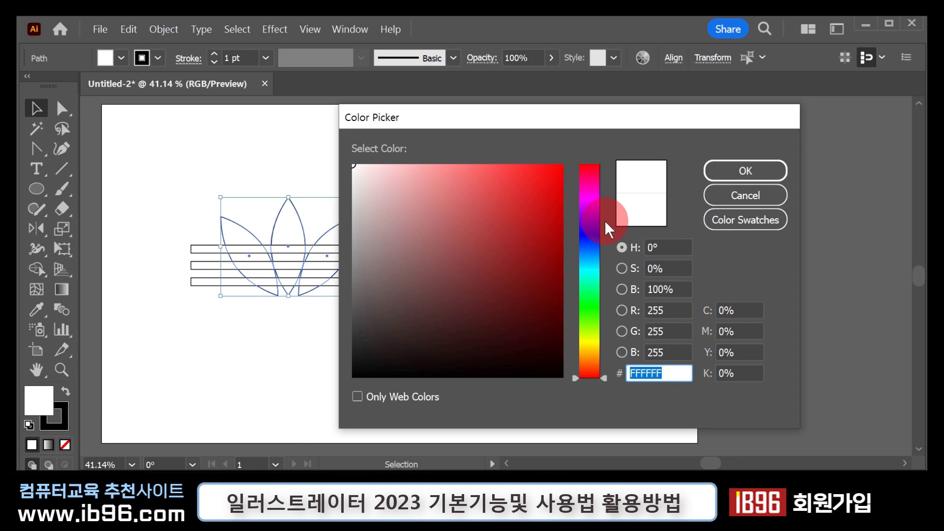
pyautogui.click(589, 257)
pyautogui.click(534, 183)
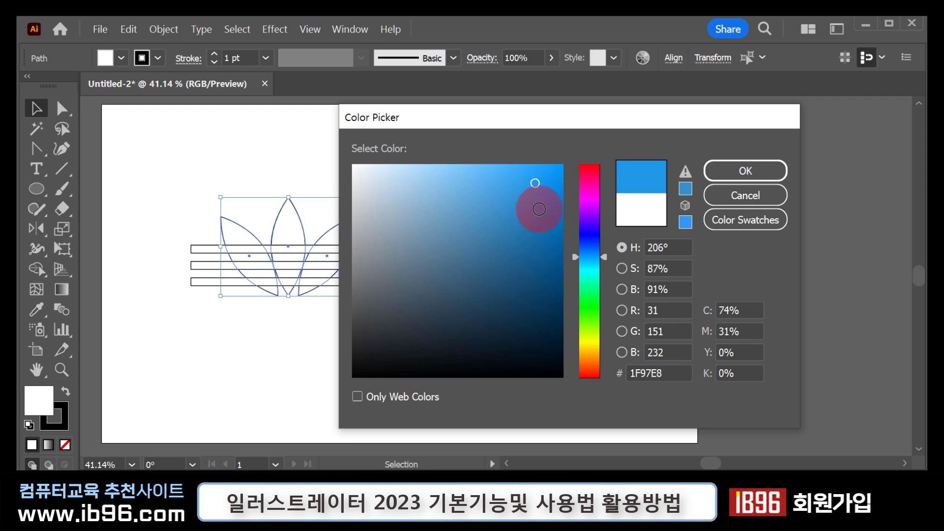
pyautogui.click(737, 170)
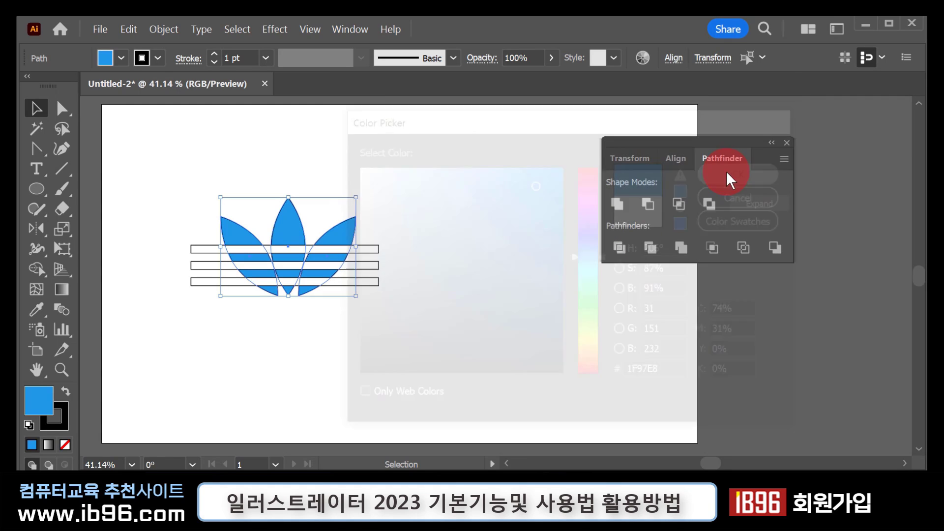
pyautogui.click(302, 357)
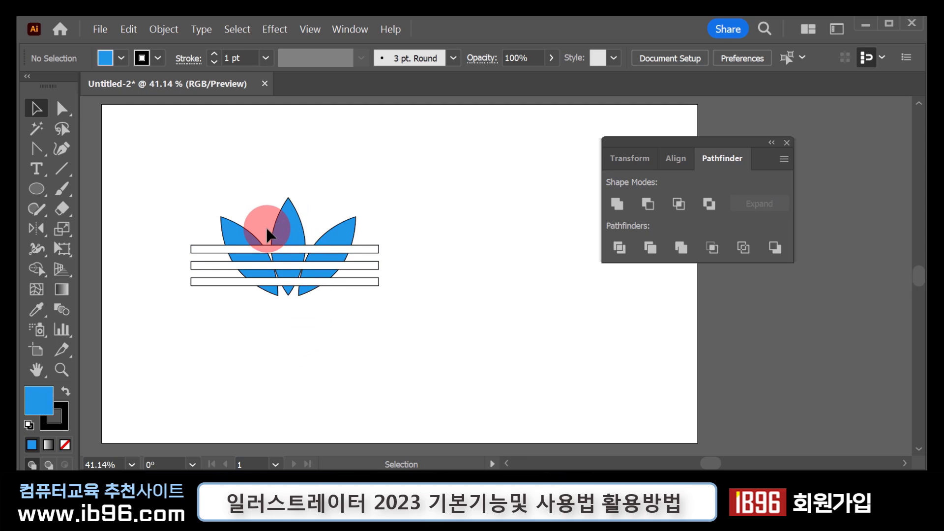
# Step: Remove the outline stroke from all three blue leaves, keeping their fill
pyautogui.hotkey('ctrl', 't')
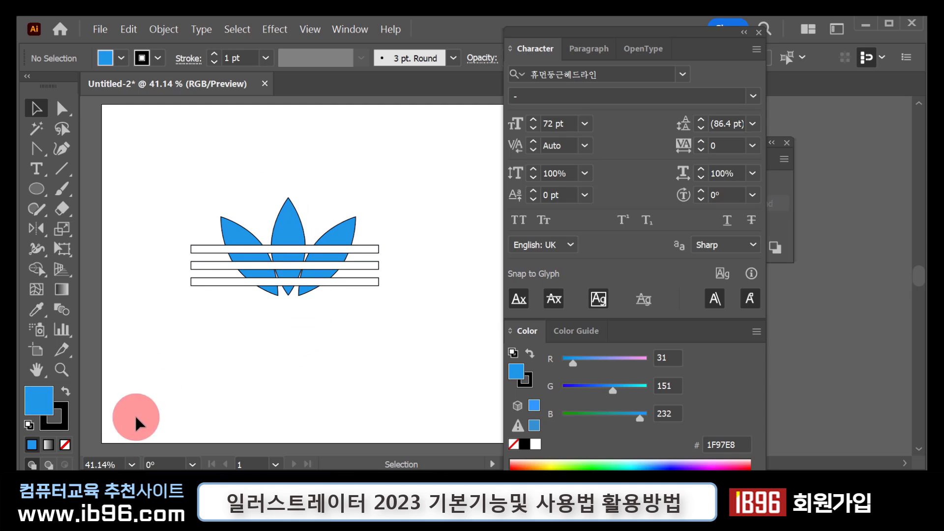
pyautogui.doubleClick(51, 411)
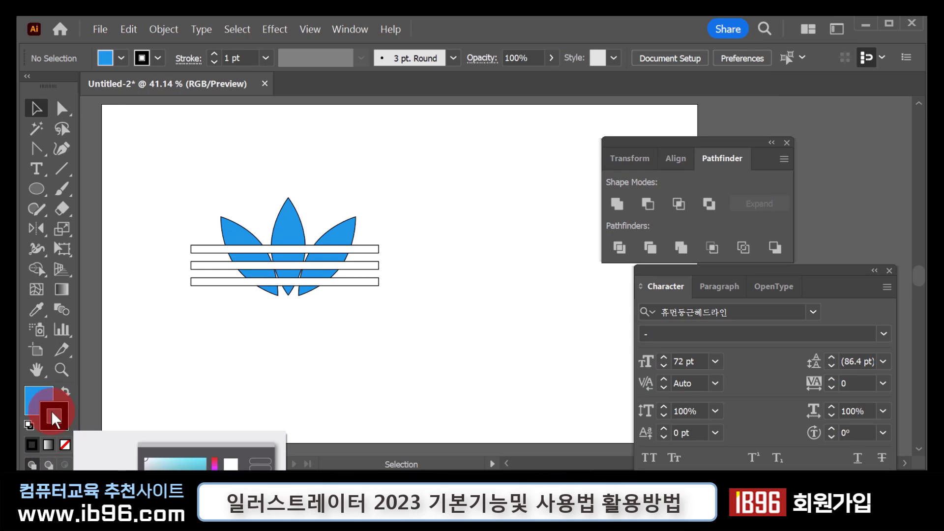
pyautogui.click(65, 443)
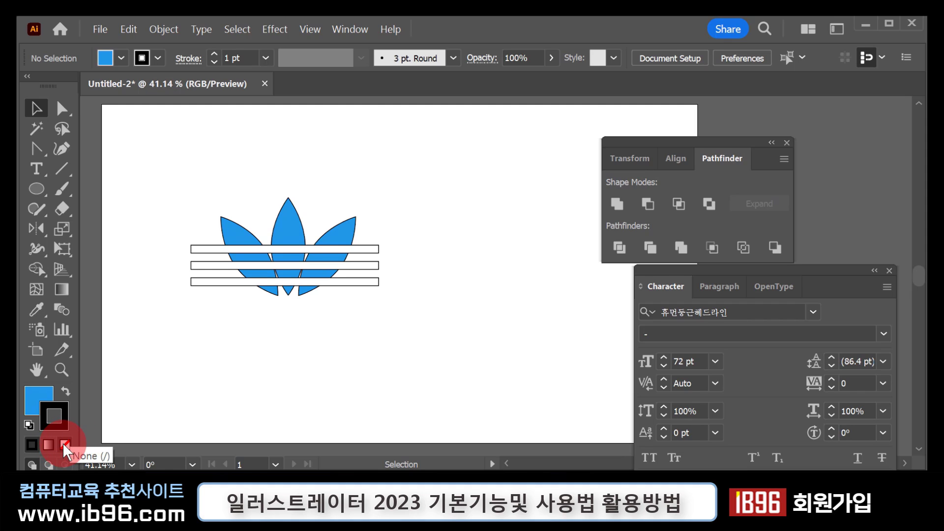
pyautogui.moveTo(192, 168); pyautogui.dragTo(371, 228)
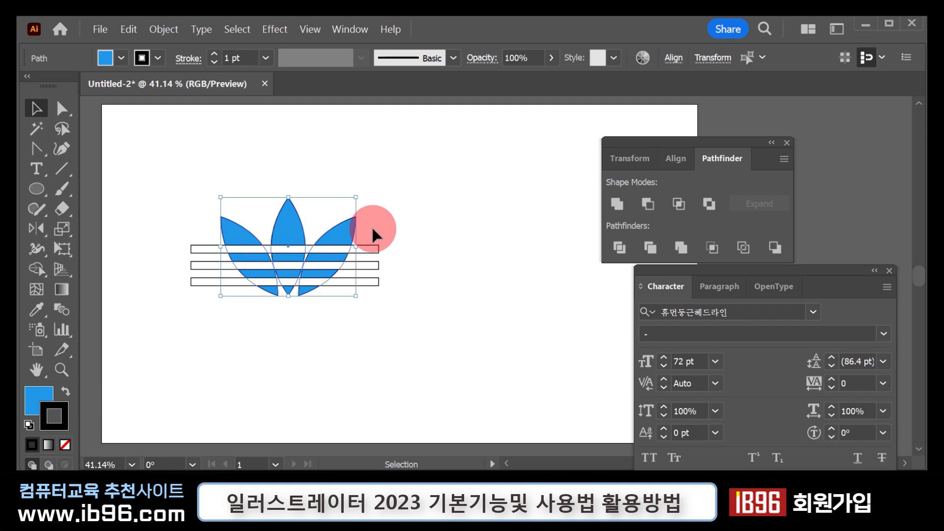
pyautogui.click(65, 444)
pyautogui.click(301, 345)
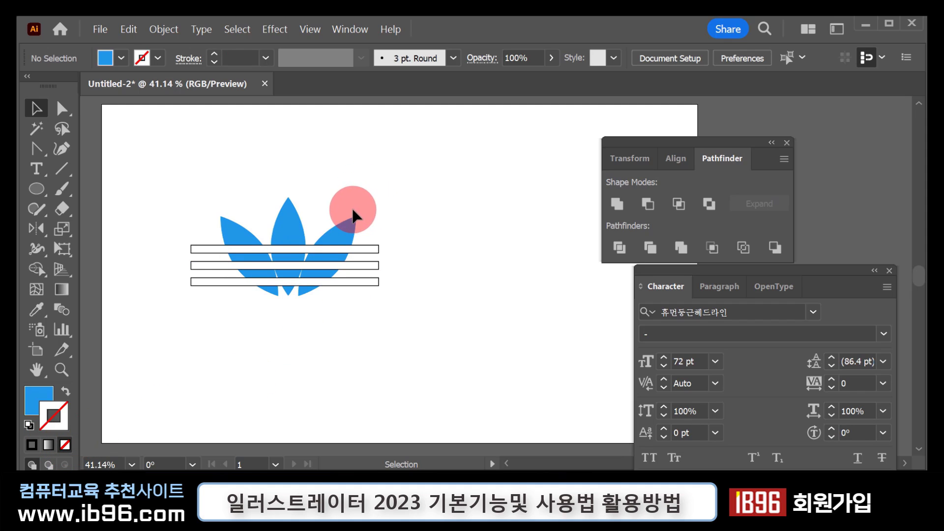
# Step: Remove the outline stroke from the three white horizontal bars
pyautogui.moveTo(376, 282); pyautogui.dragTo(365, 302)
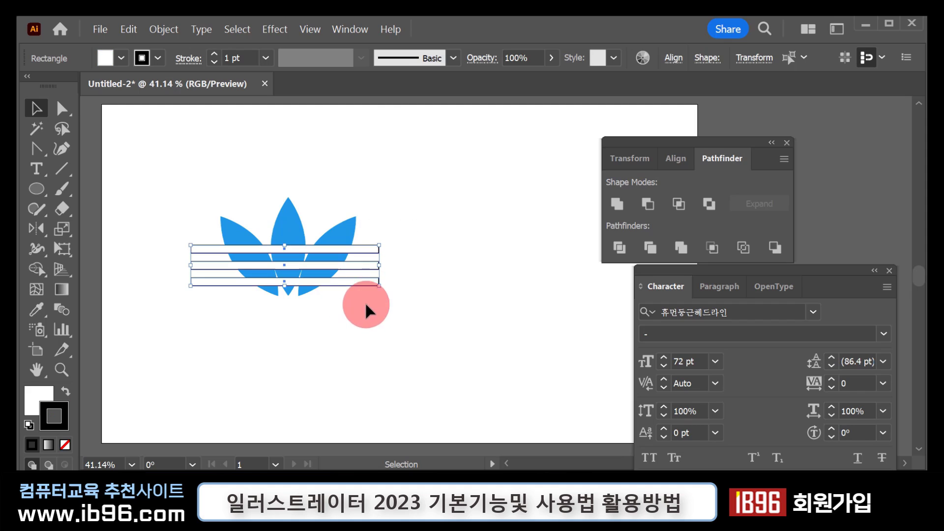
pyautogui.click(64, 444)
pyautogui.click(416, 319)
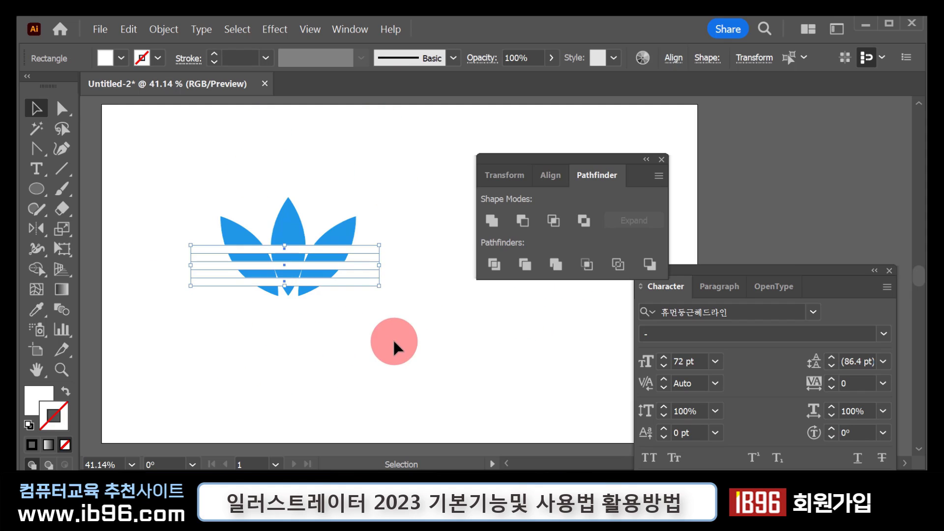
pyautogui.click(409, 270)
pyautogui.moveTo(408, 250); pyautogui.dragTo(362, 287)
pyautogui.click(353, 356)
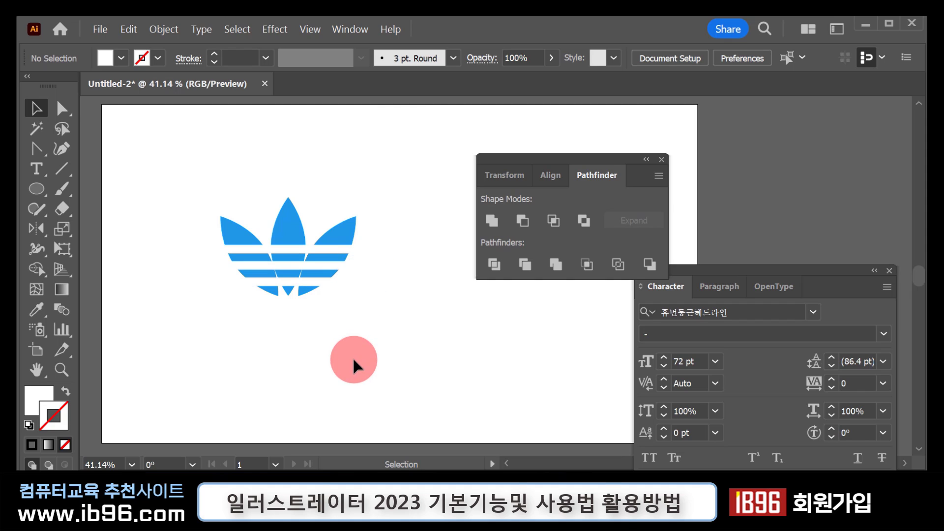
# Step: Select the three leaves together with the three bars and split them into separate pieces with Pathfinder Divide
pyautogui.moveTo(189, 258); pyautogui.dragTo(358, 293)
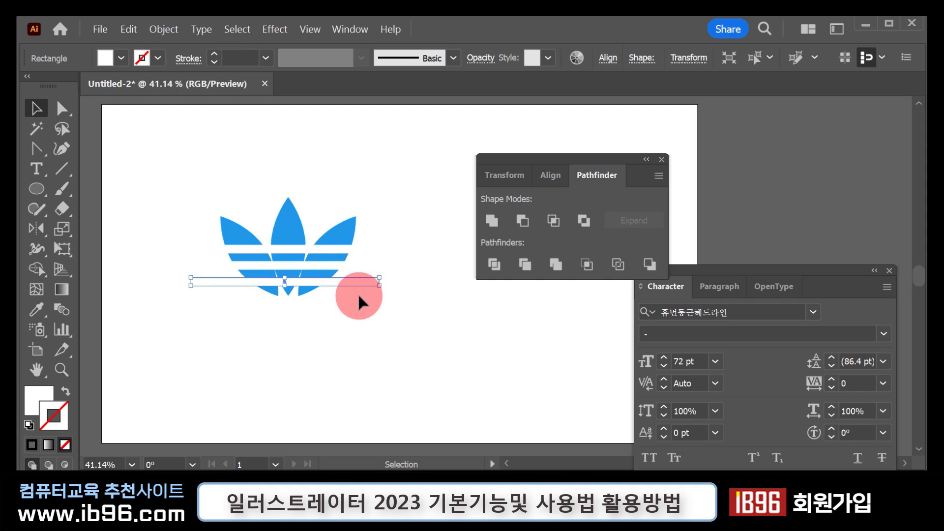
pyautogui.click(360, 326)
pyautogui.moveTo(400, 227); pyautogui.dragTo(359, 335)
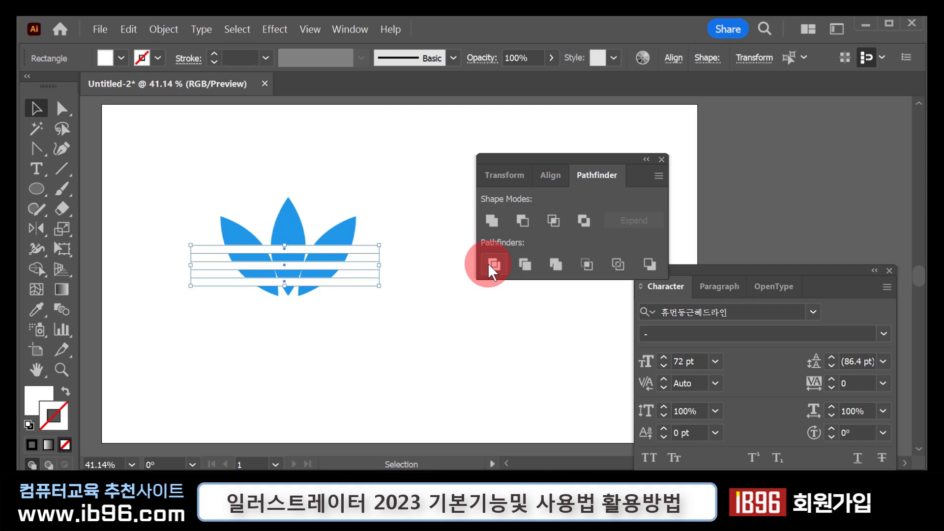
pyautogui.click(391, 269)
pyautogui.moveTo(204, 163); pyautogui.dragTo(395, 354)
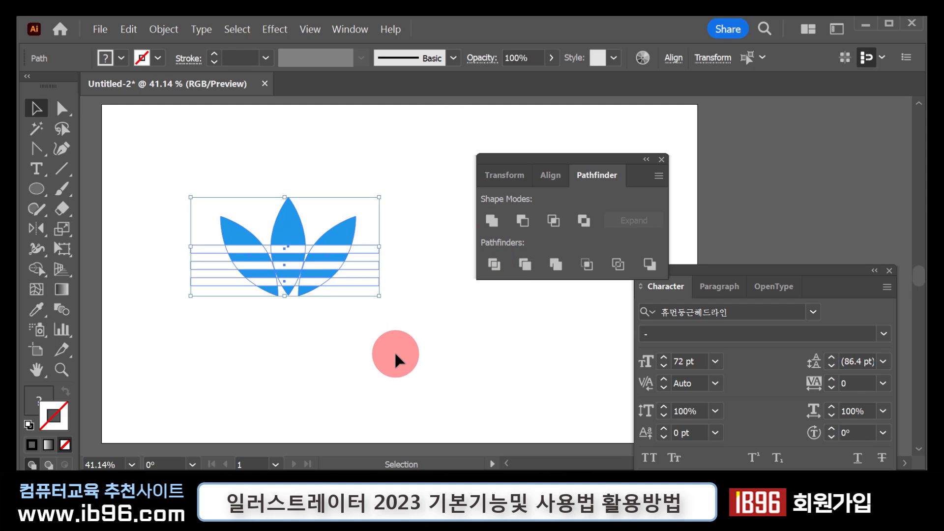
pyautogui.click(494, 264)
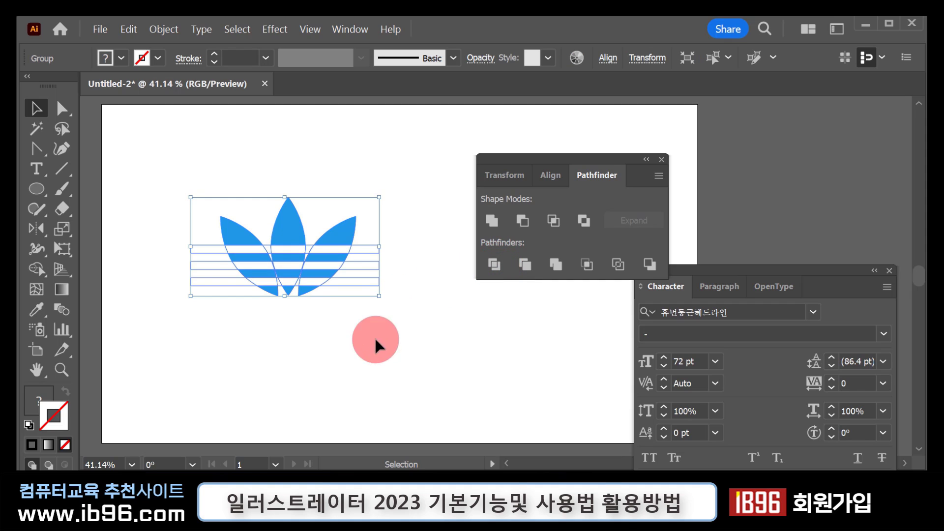
pyautogui.hotkey('ctrl', 'shift', 'a')
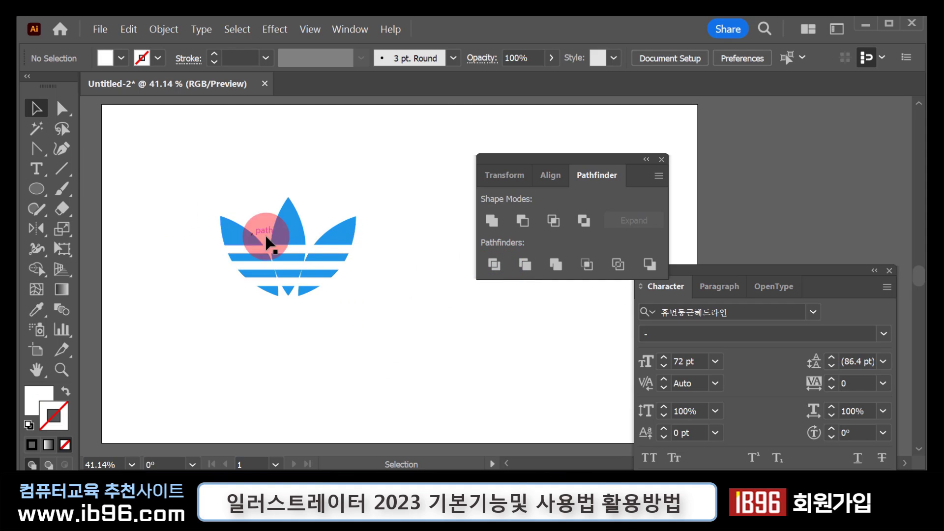
# Step: Ungroup the divided leaves and bars into individual pieces
pyautogui.click(245, 248)
pyautogui.click(164, 29)
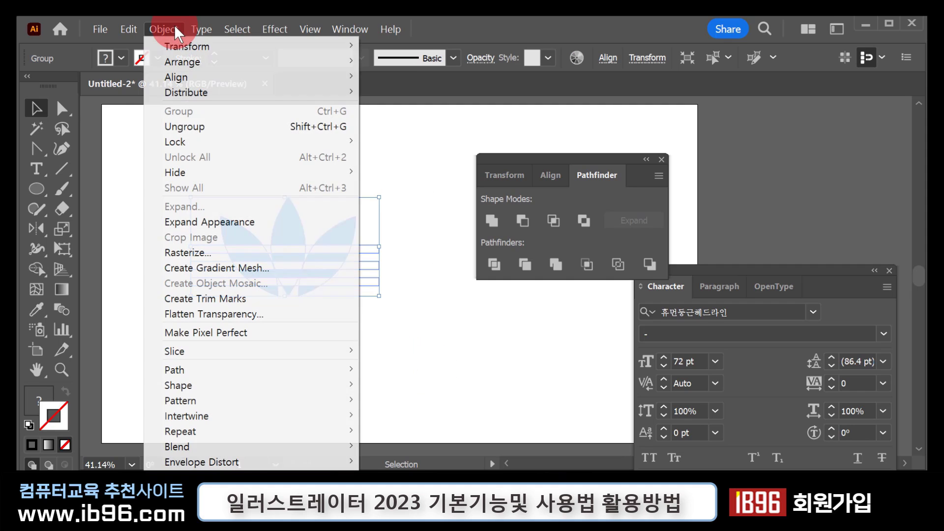
pyautogui.click(190, 127)
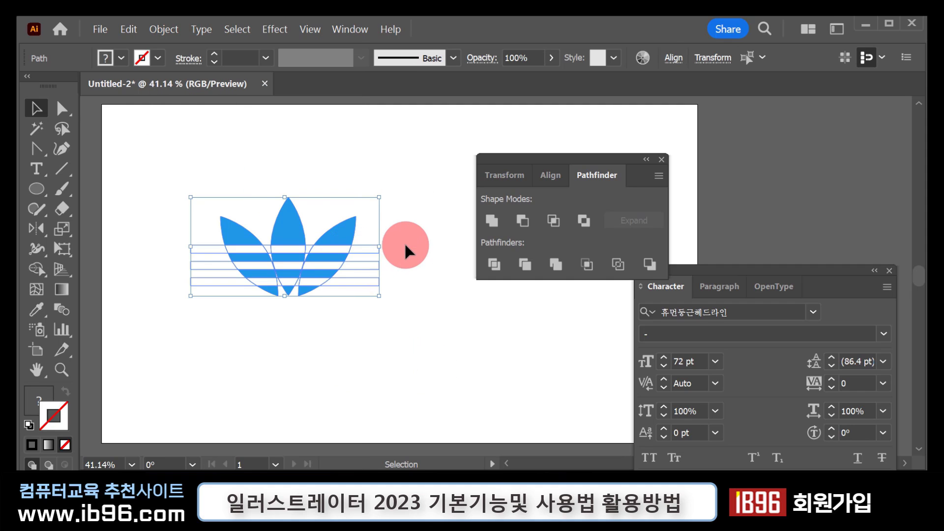
pyautogui.click(404, 242)
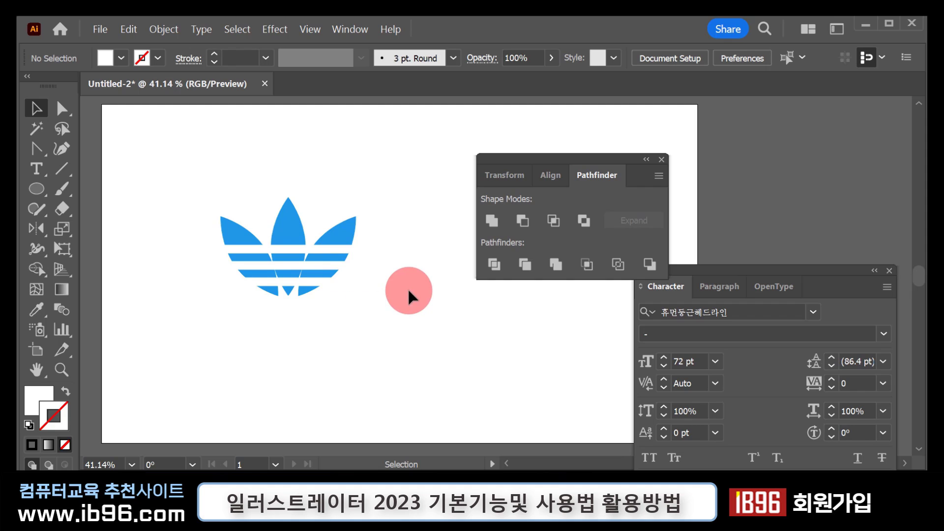
# Step: Delete the white pieces of the three horizontal bars, one bar row at a time from the uppermost down
pyautogui.moveTo(390, 248); pyautogui.dragTo(187, 251)
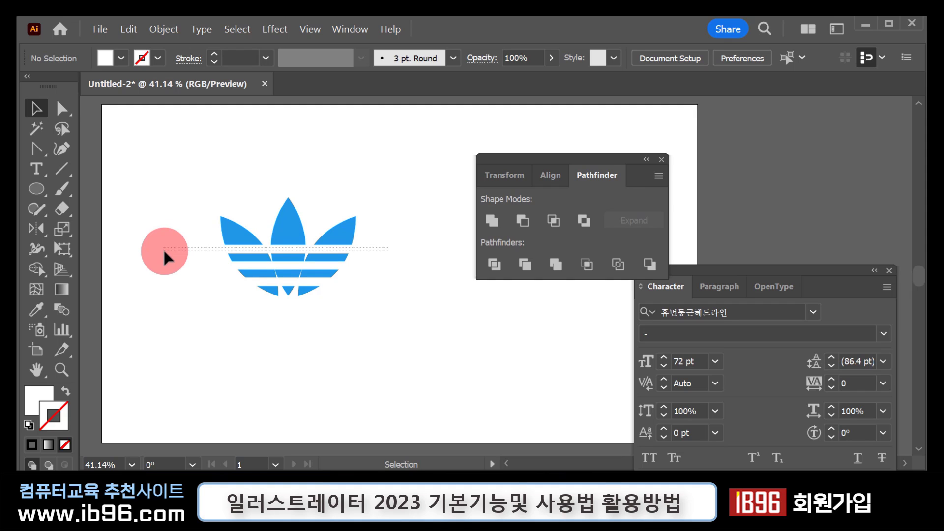
pyautogui.moveTo(163, 249); pyautogui.dragTo(163, 249)
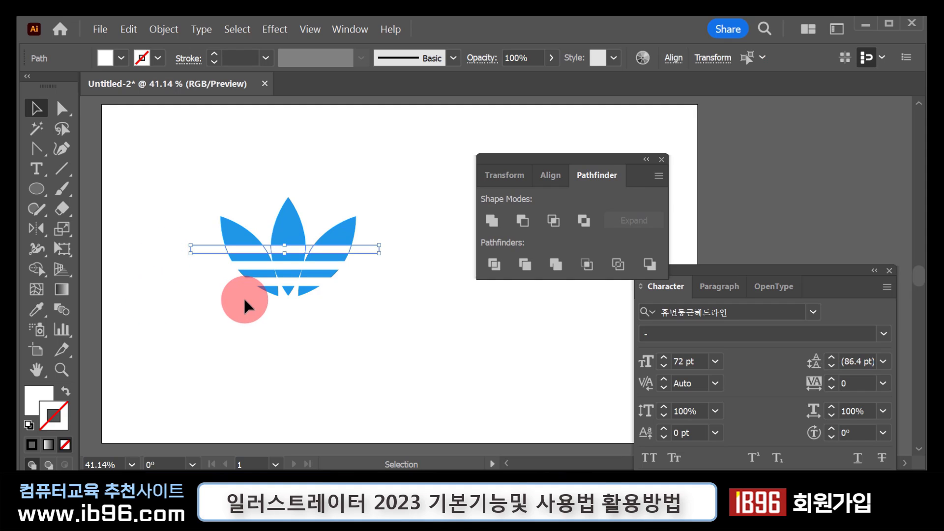
pyautogui.click(228, 300)
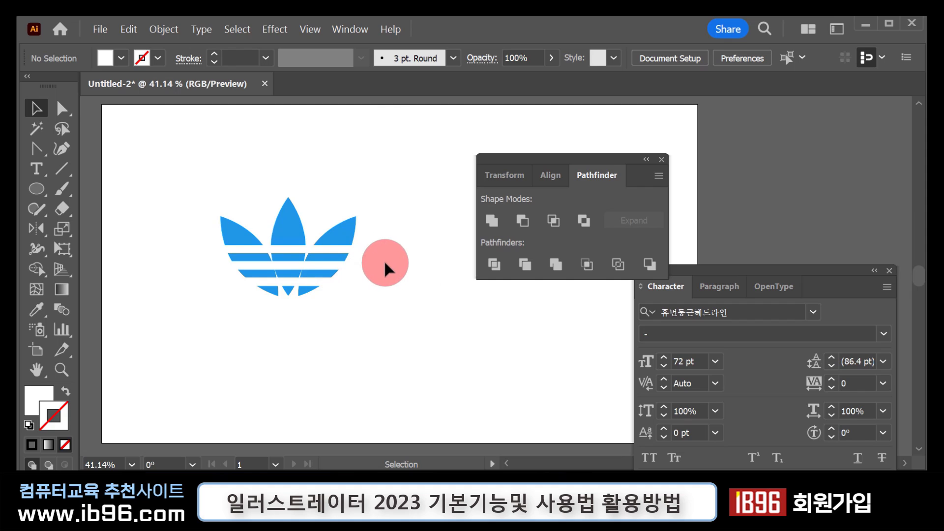
pyautogui.moveTo(397, 267); pyautogui.dragTo(133, 262)
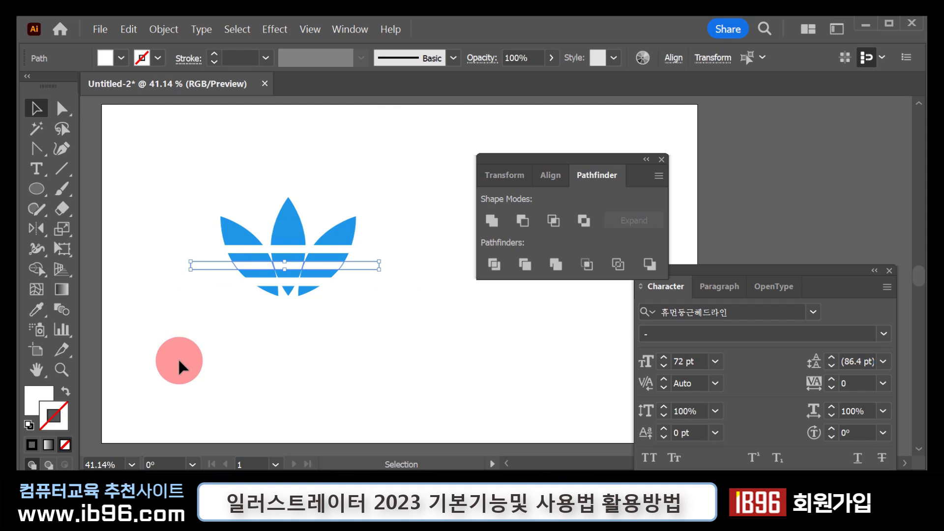
pyautogui.click(179, 357)
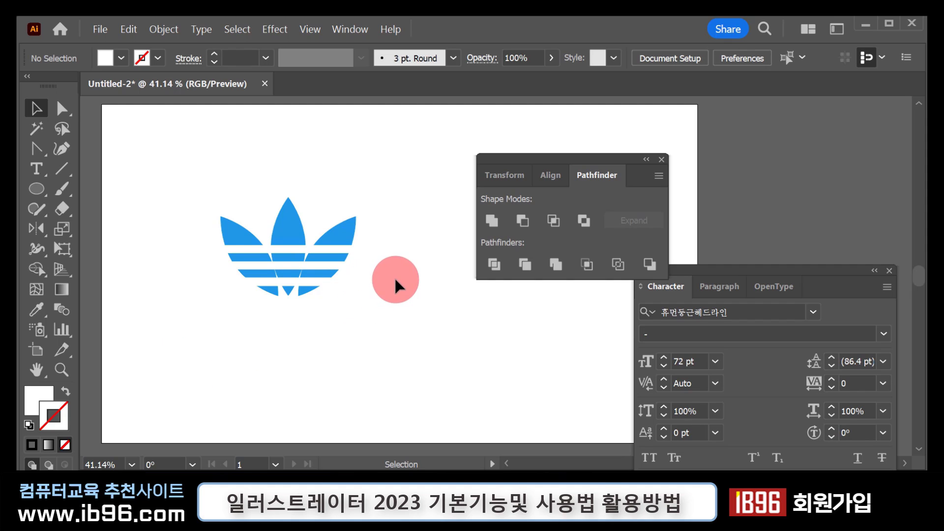
pyautogui.moveTo(396, 279); pyautogui.dragTo(186, 284)
pyautogui.click(261, 345)
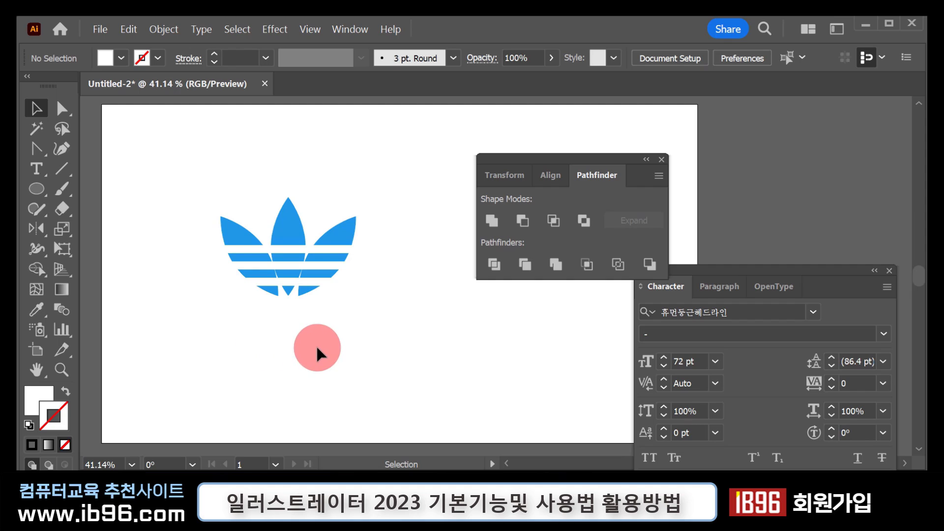
# Step: Move the upper piece of the central leaf away from the logo and undo the move
pyautogui.moveTo(143, 179); pyautogui.dragTo(341, 293)
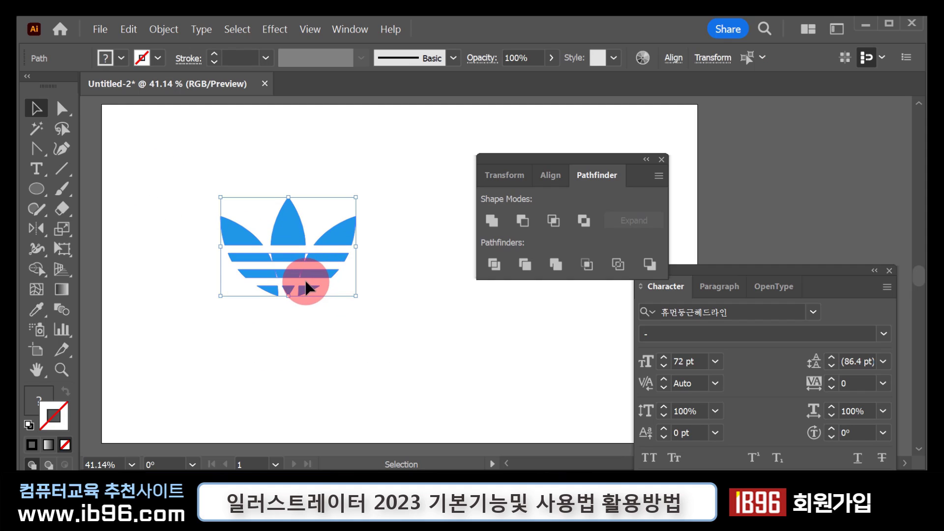
pyautogui.click(337, 351)
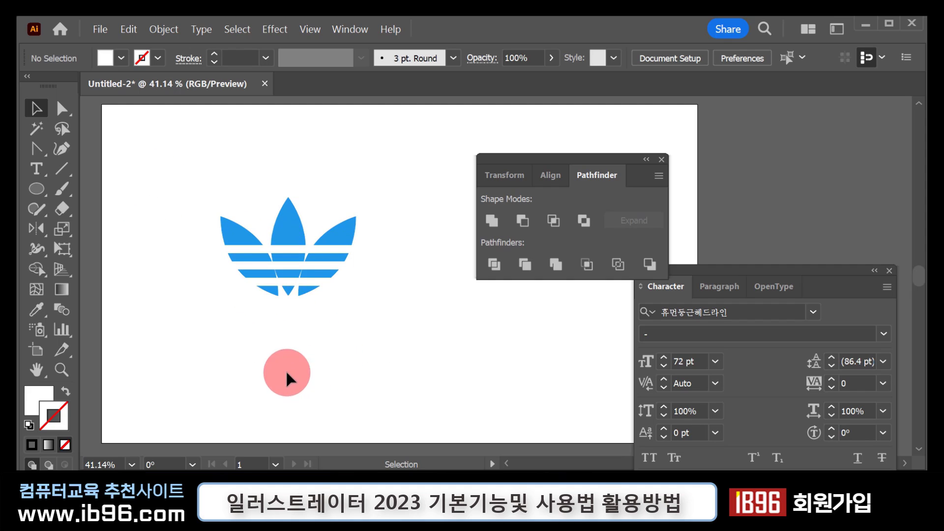
pyautogui.moveTo(288, 235); pyautogui.dragTo(242, 183)
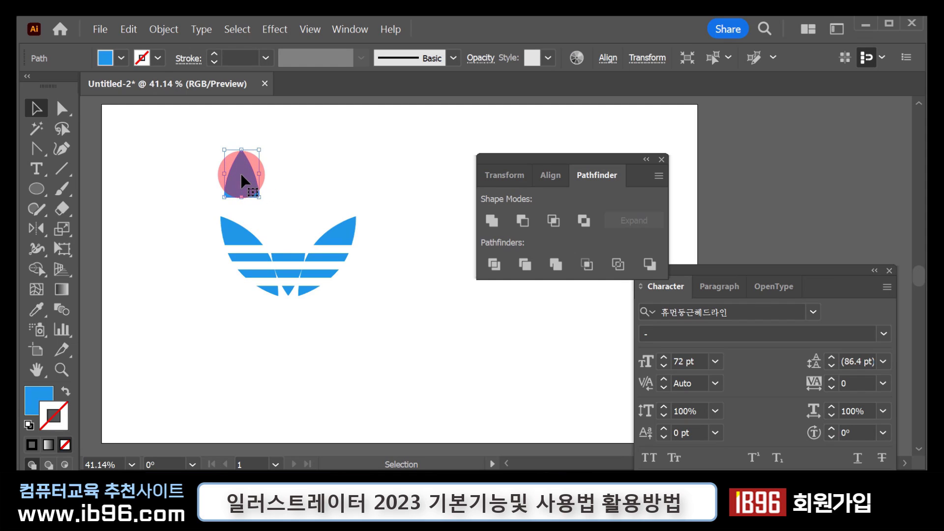
pyautogui.hotkey('ctrl', 'z')
# Step: Group all the remaining blue logo pieces and move the group toward the artboard's upper-left corner
pyautogui.moveTo(411, 384); pyautogui.dragTo(188, 145)
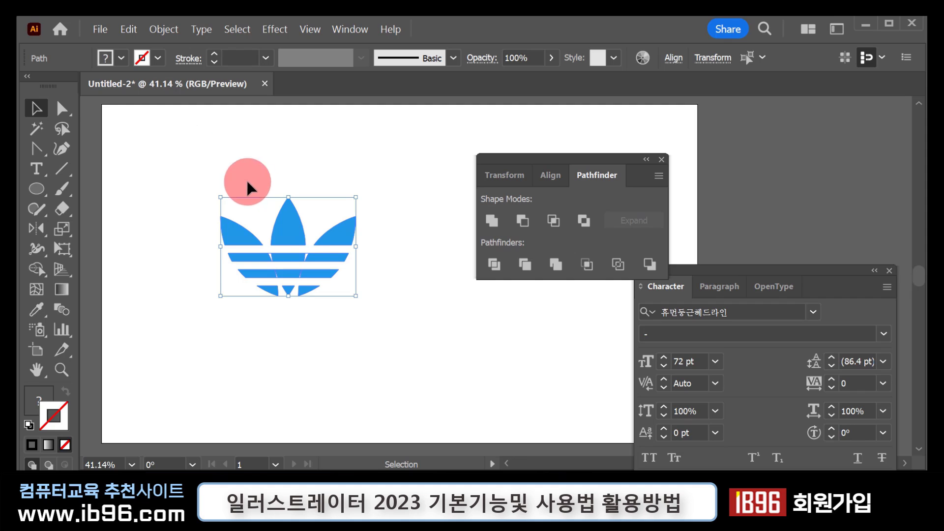
pyautogui.click(162, 31)
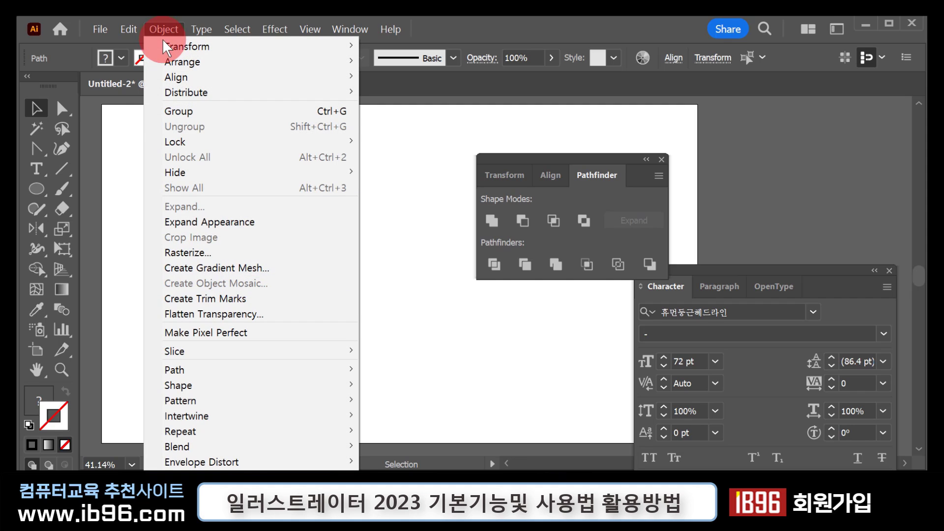
pyautogui.click(182, 110)
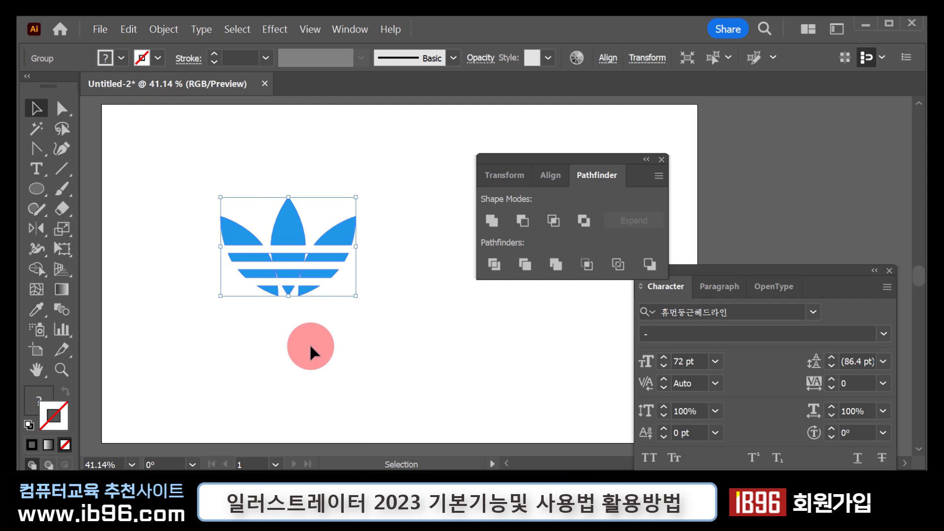
pyautogui.click(309, 343)
pyautogui.moveTo(288, 231); pyautogui.dragTo(215, 160)
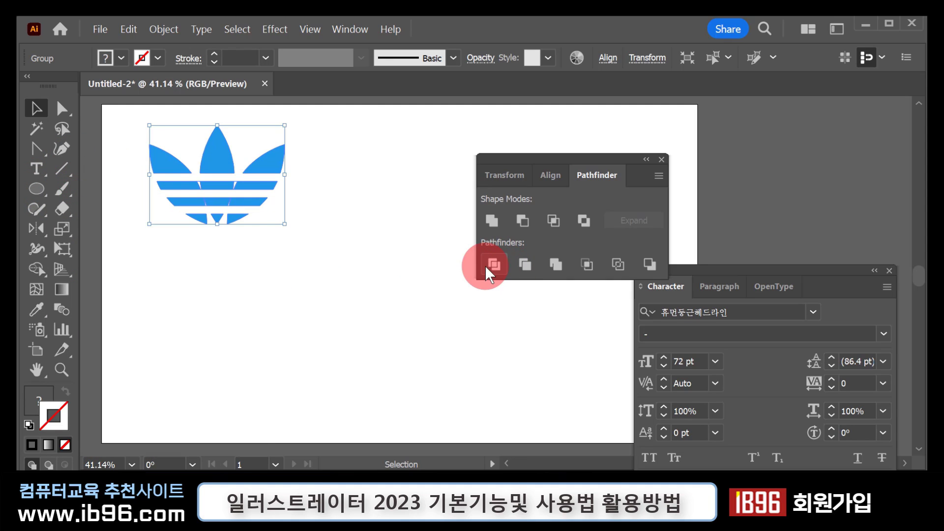
# Step: Delete the logo and draw a large circle with the default white fill and black 1 pt stroke
pyautogui.click(344, 263)
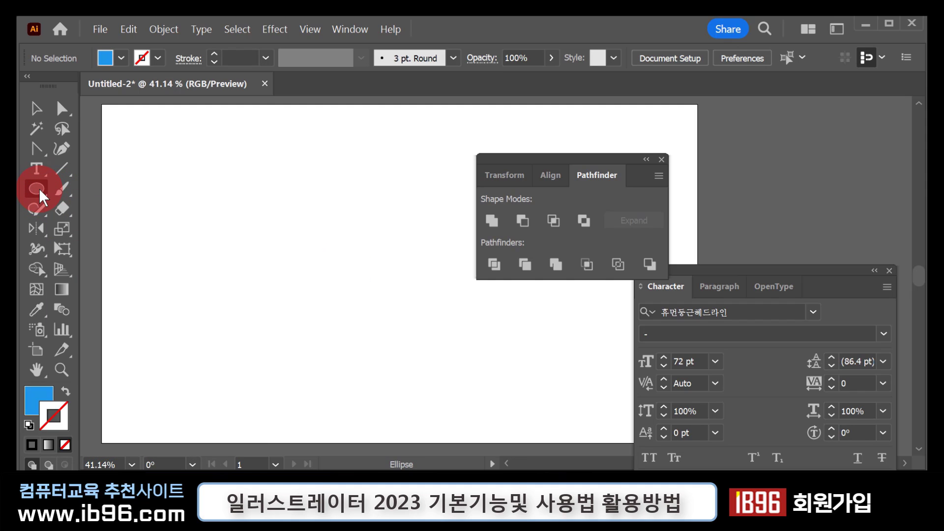
pyautogui.moveTo(194, 194); pyautogui.dragTo(356, 358)
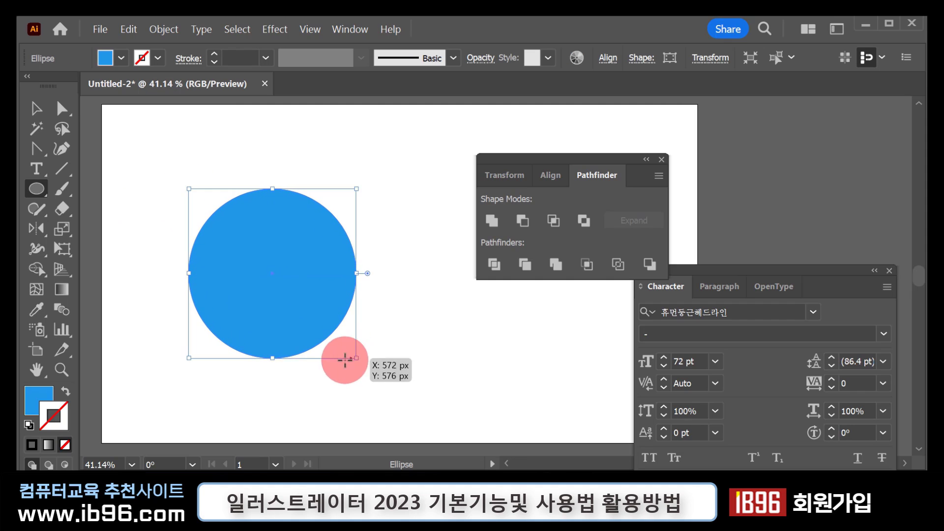
pyautogui.click(69, 441)
pyautogui.click(28, 426)
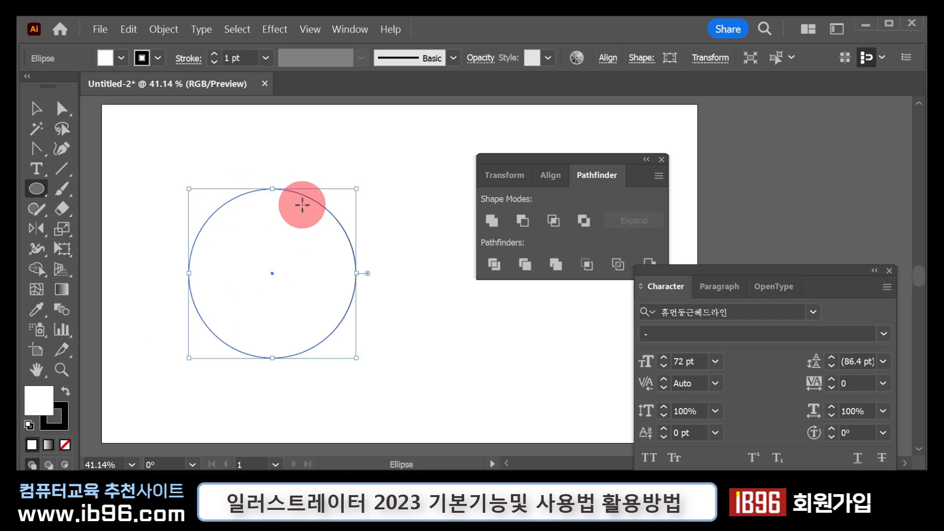
# Step: Select only the circle's uppermost anchor point and nudge it downward to flatten the upper curve
pyautogui.press('a')
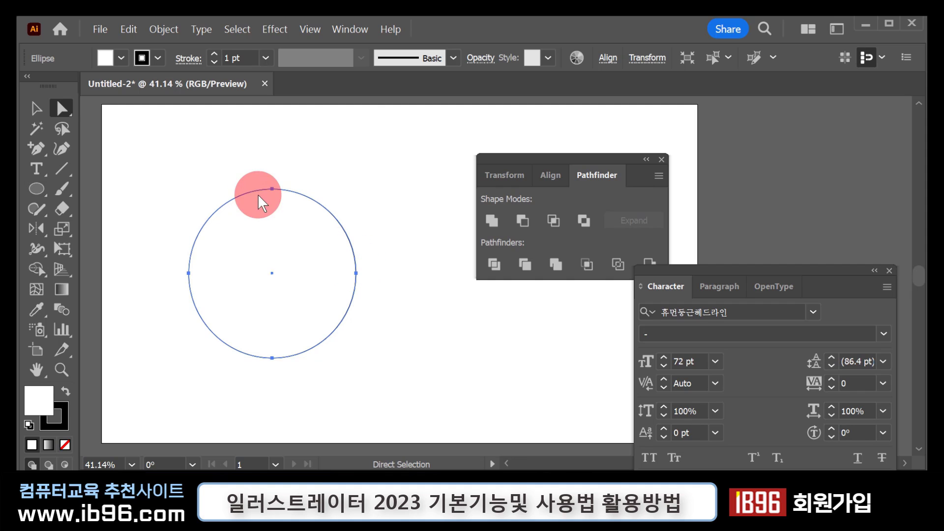
pyautogui.moveTo(237, 157); pyautogui.dragTo(308, 210)
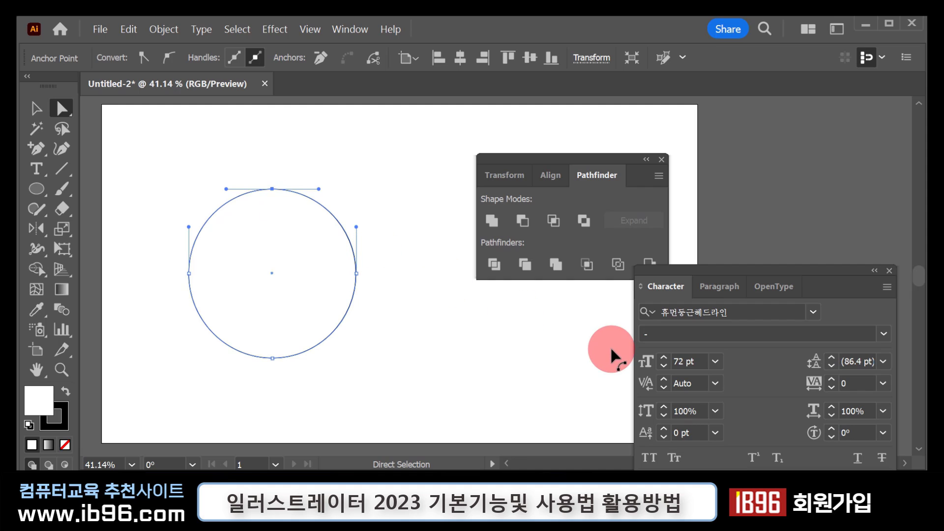
pyautogui.press('Down')
pyautogui.press('Down')
pyautogui.press('Down')
pyautogui.press('Down')
pyautogui.press('Down')
pyautogui.press('Down')
pyautogui.press('Down')
pyautogui.press('Down')
pyautogui.press('Down')
pyautogui.press('Down')
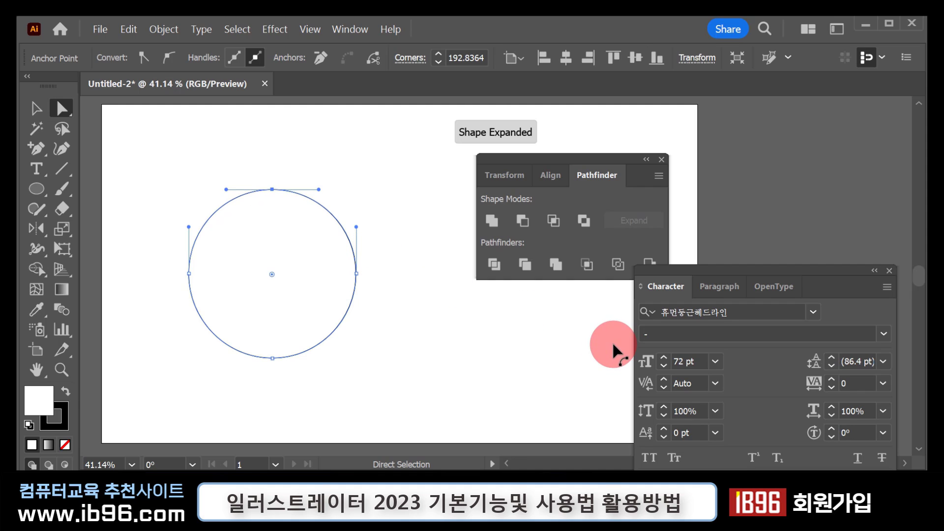
pyautogui.press('Down')
pyautogui.press('Down')
pyautogui.press('Down')
pyautogui.press('Down')
pyautogui.press('Down')
pyautogui.press('Down')
pyautogui.press('Down')
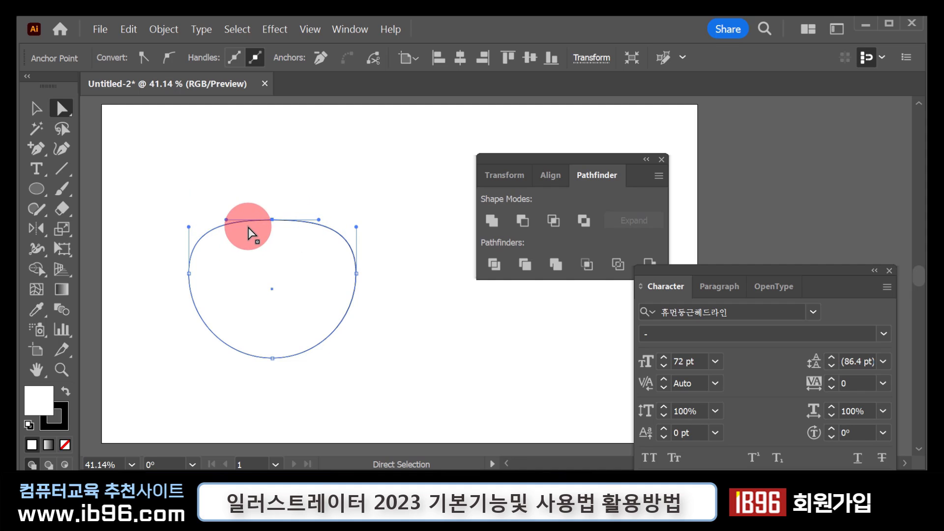
# Step: Add an anchor point on the path at each side of the upper middle anchor
pyautogui.click(44, 152)
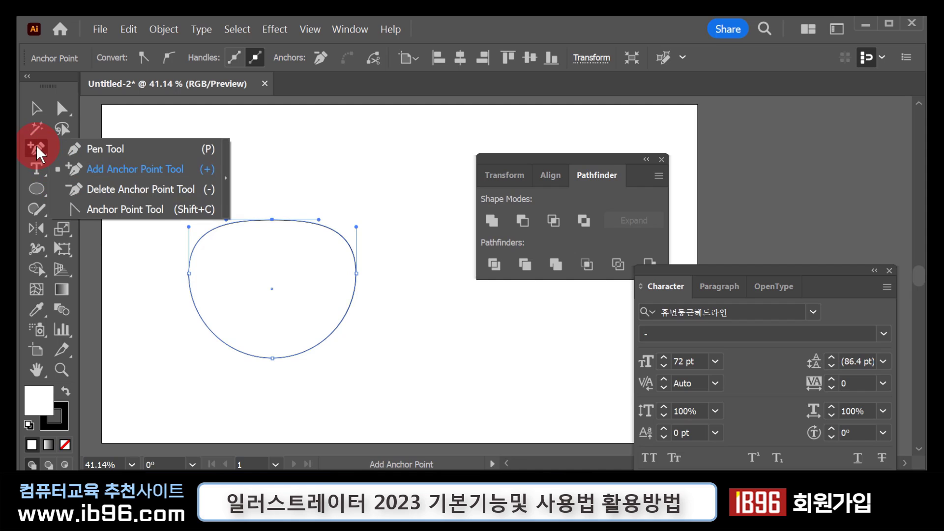
pyautogui.click(246, 221)
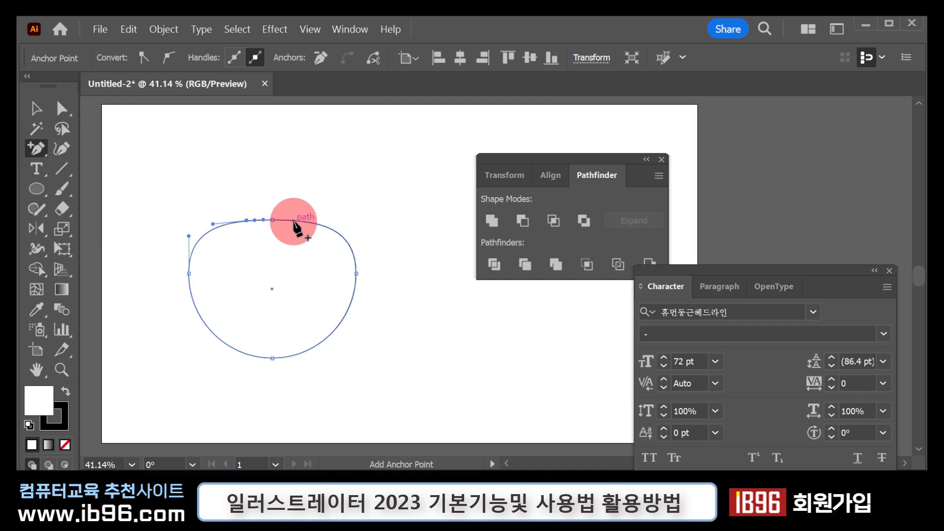
pyautogui.click(293, 221)
# Step: Select the upper middle anchor and nudge it downward to form a shallow notch between the two added points
pyautogui.click(62, 108)
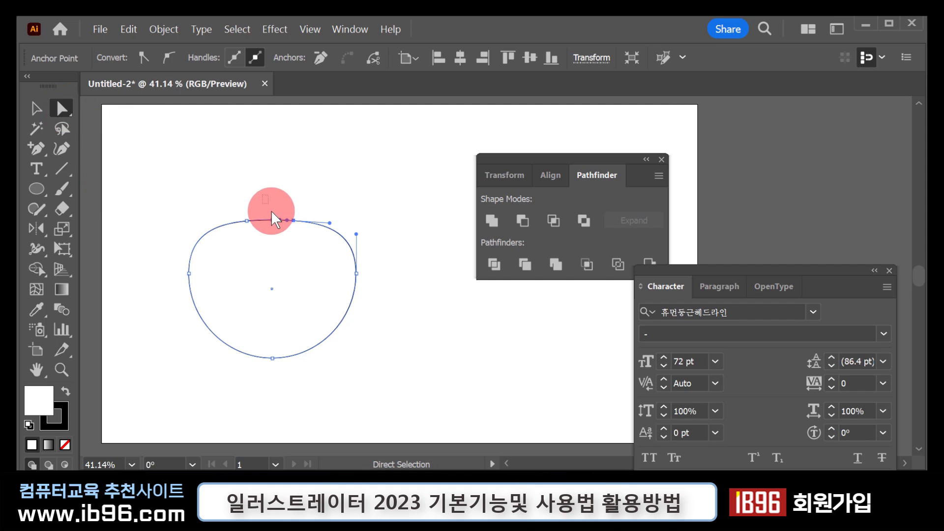
pyautogui.moveTo(270, 210); pyautogui.dragTo(278, 241)
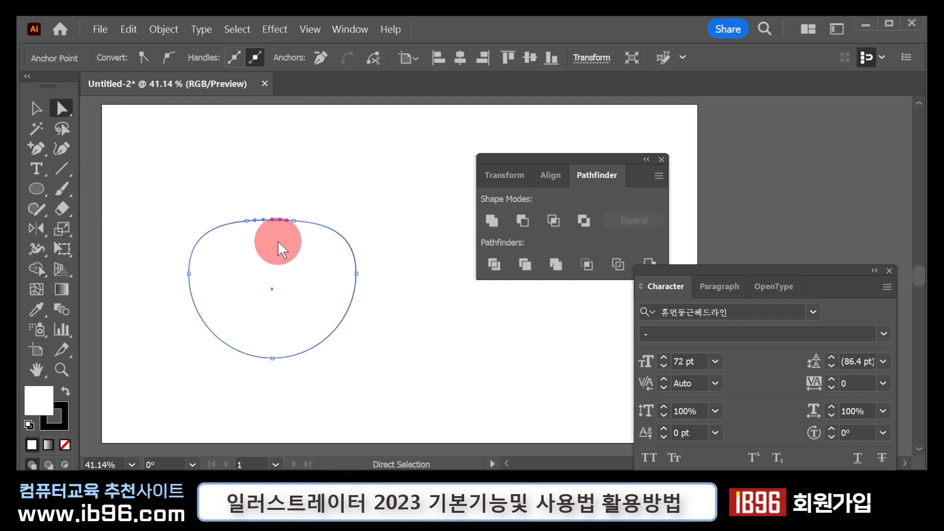
pyautogui.press('Down')
pyautogui.press('Down')
pyautogui.press('Down')
pyautogui.press('Down')
pyautogui.press('Down')
pyautogui.press('Down')
pyautogui.press('Down')
pyautogui.press('Down')
pyautogui.press('Down')
pyautogui.press('Down')
pyautogui.press('Down')
pyautogui.press('Down')
pyautogui.press('Down')
pyautogui.press('Down')
pyautogui.press('Down')
pyautogui.press('Down')
pyautogui.press('Down')
pyautogui.press('Down')
pyautogui.press('Down')
pyautogui.press('Down')
pyautogui.click(501, 397)
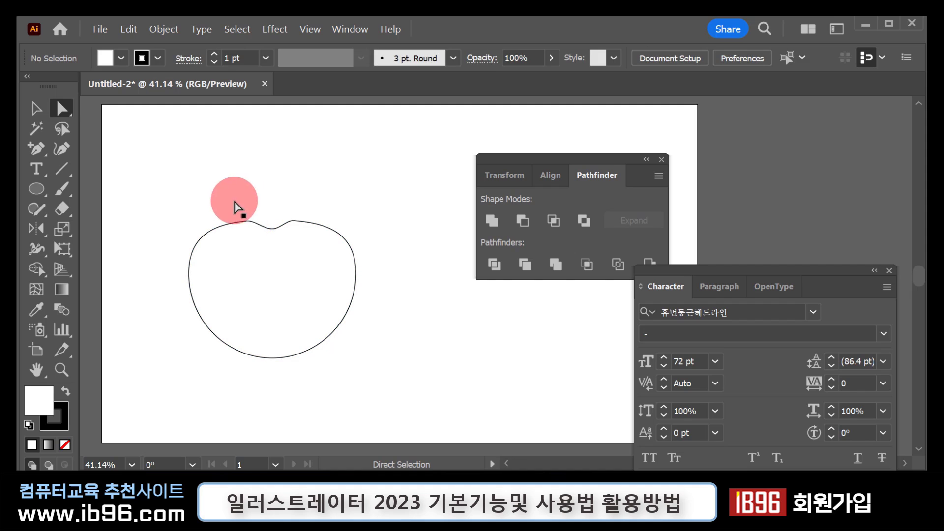
# Step: Raise the outer direction handles of the two anchors beside the notch to round the apple's shoulders
pyautogui.click(243, 224)
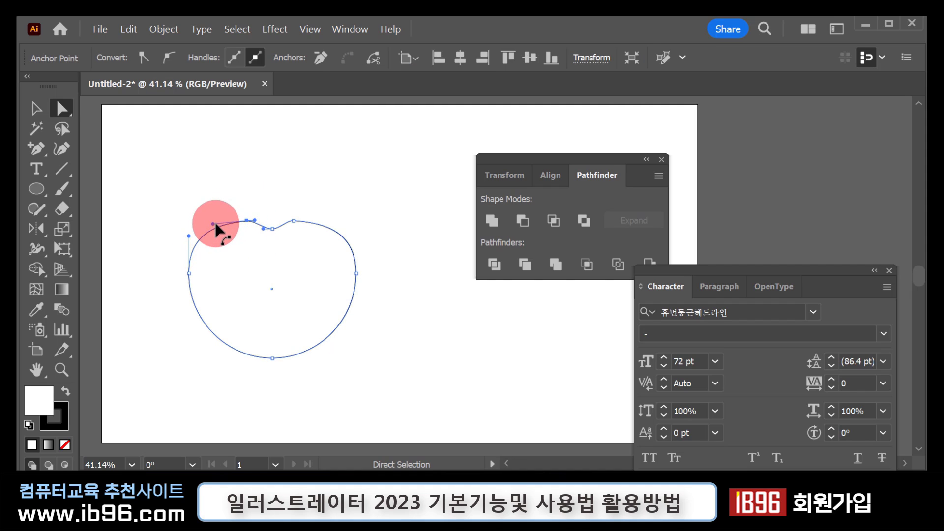
pyautogui.moveTo(216, 229); pyautogui.dragTo(212, 216)
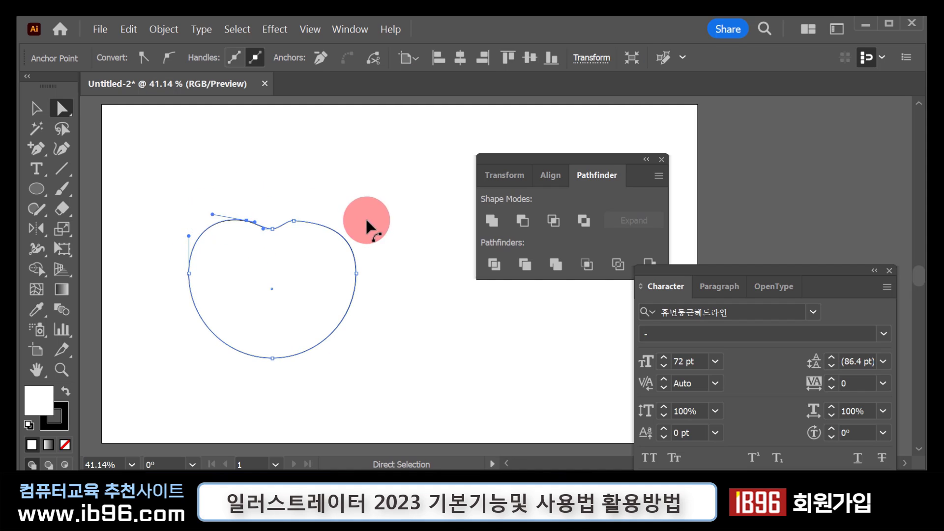
pyautogui.moveTo(285, 202); pyautogui.dragTo(327, 209)
pyautogui.click(360, 350)
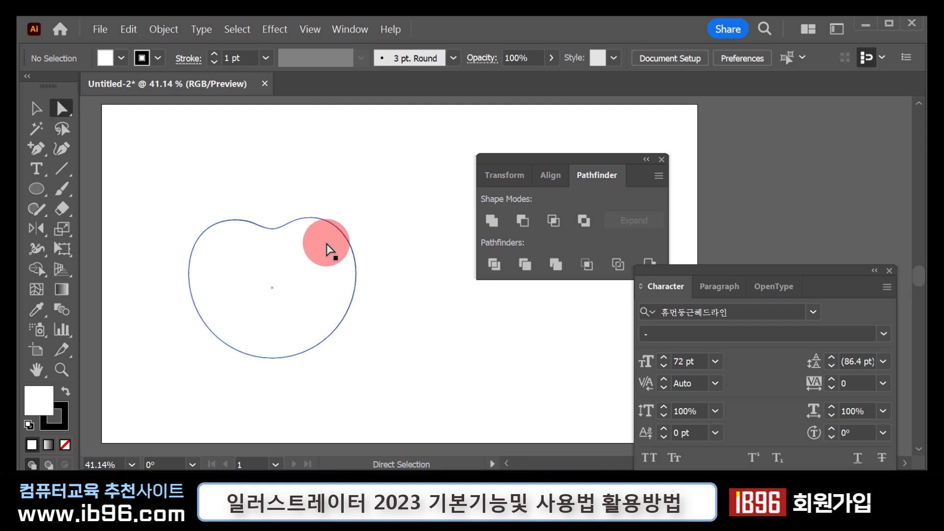
# Step: Add an anchor point on the path at each side of the shape's lowest anchor
pyautogui.moveTo(310, 396); pyautogui.dragTo(254, 342)
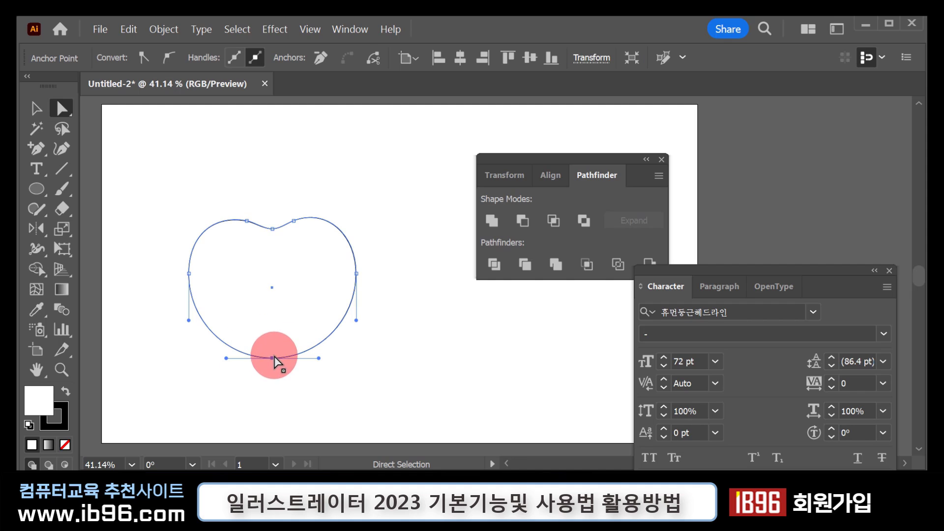
pyautogui.click(39, 144)
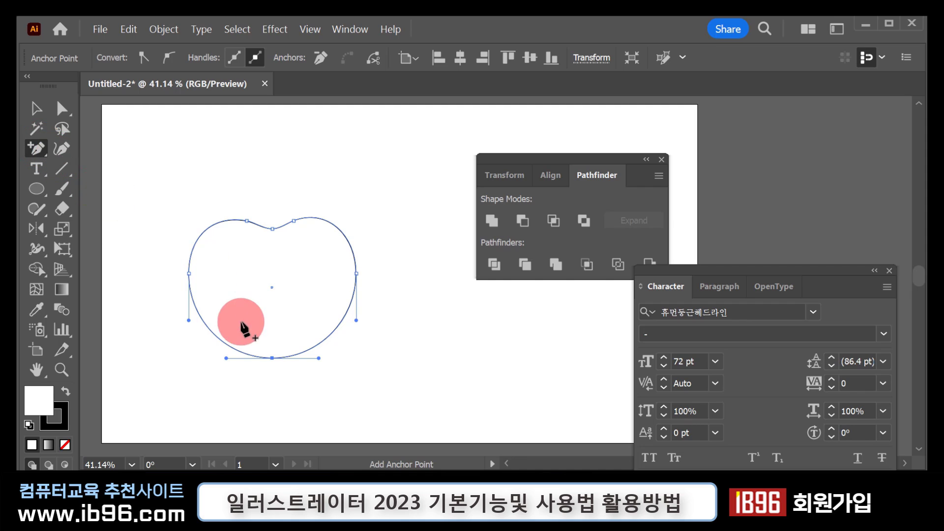
pyautogui.click(243, 353)
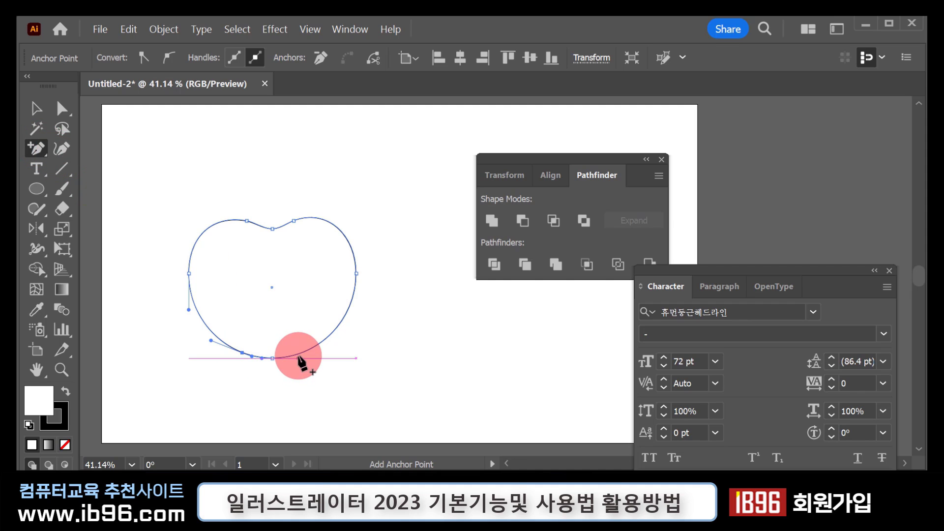
pyautogui.click(299, 355)
# Step: Select the lowest middle anchor and nudge it up five large increments to form a notch in the apple's base
pyautogui.click(63, 109)
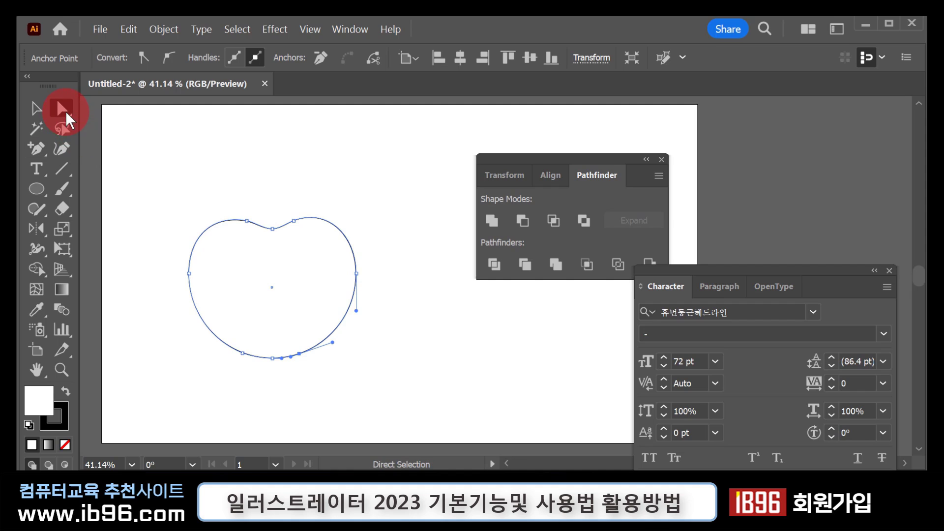
pyautogui.moveTo(289, 377); pyautogui.dragTo(266, 393)
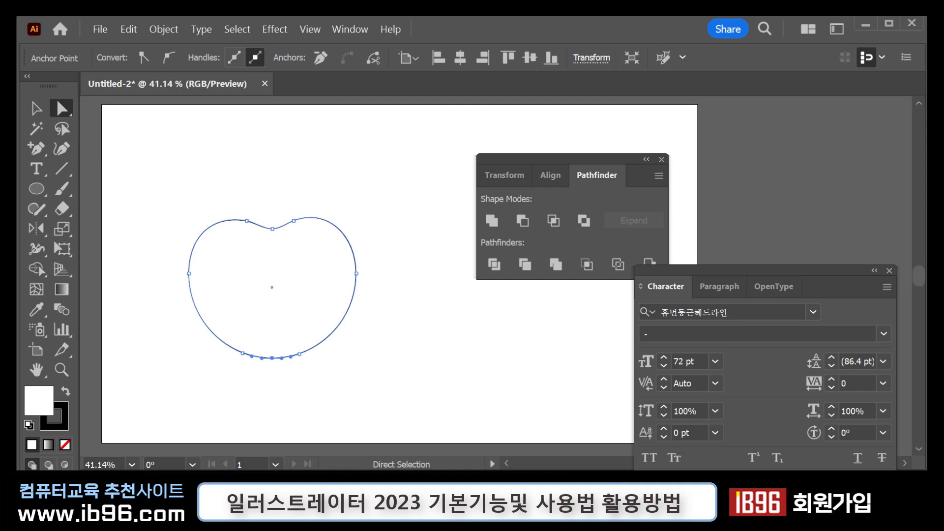
pyautogui.hotkey('shift', 'Up')
pyautogui.hotkey('shift', 'Up')
pyautogui.hotkey('shift', 'Up')
pyautogui.hotkey('shift', 'Up')
pyautogui.hotkey('shift', 'Up')
pyautogui.click(408, 370)
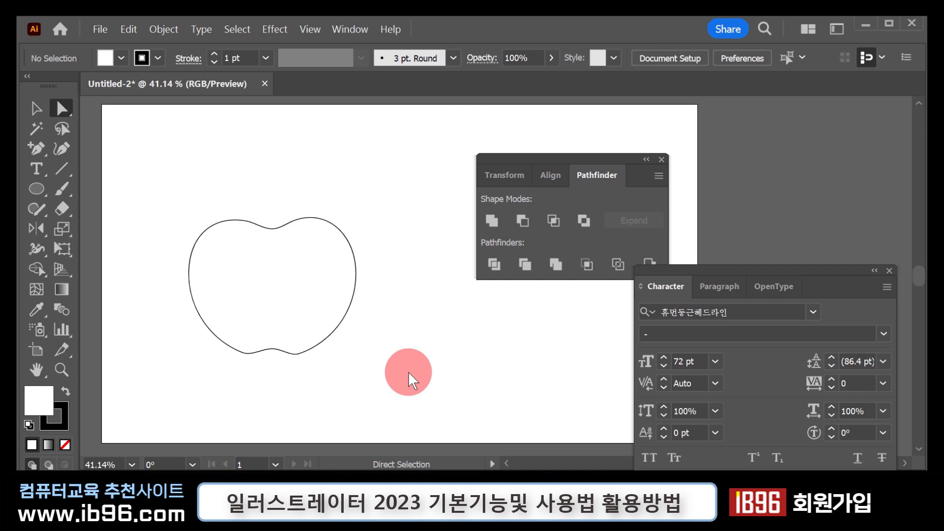
pyautogui.click(295, 357)
pyautogui.click(415, 402)
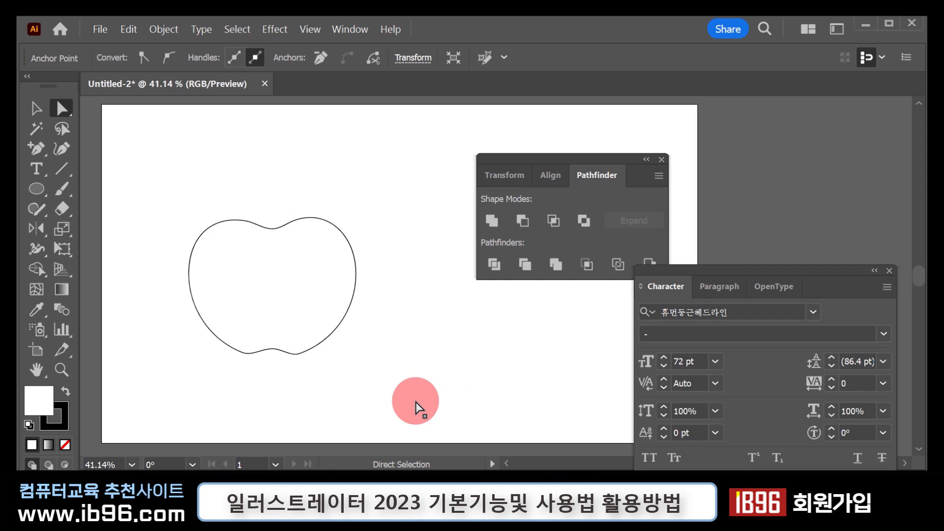
pyautogui.click(409, 365)
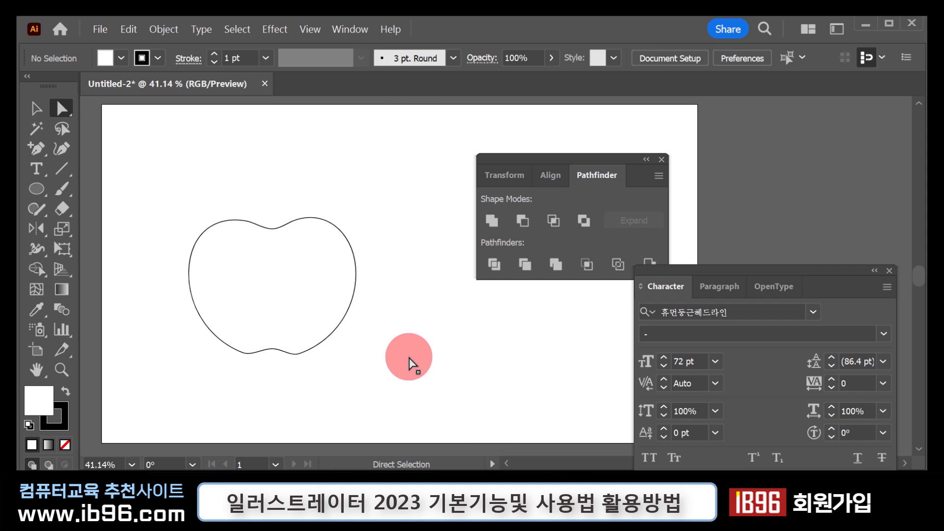
pyautogui.click(346, 231)
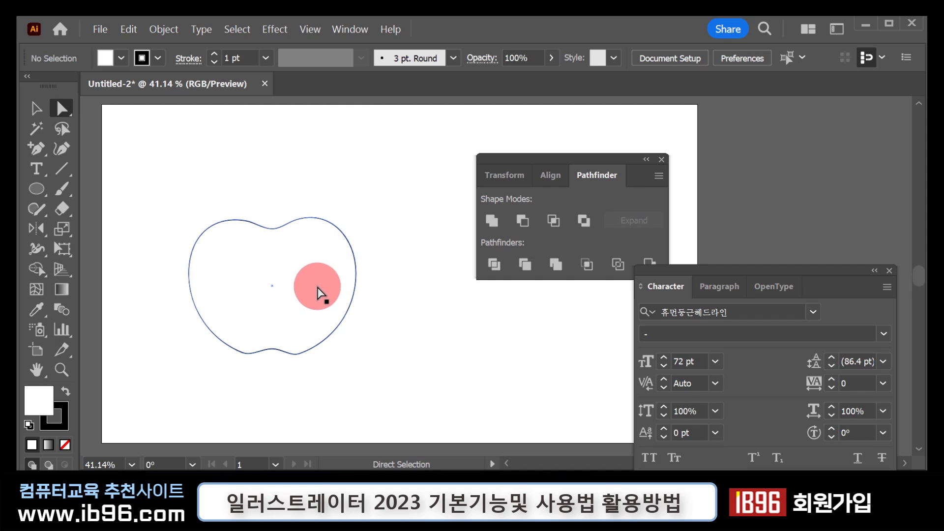
pyautogui.click(370, 325)
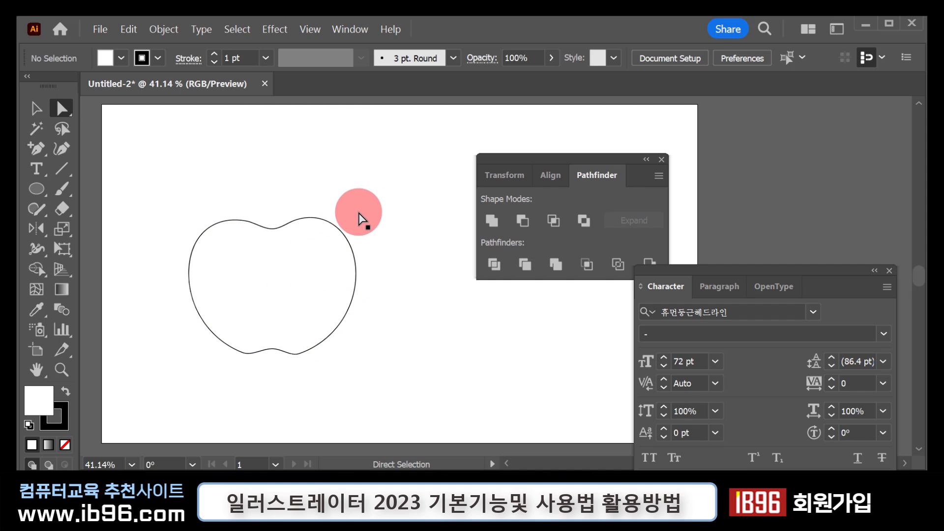
# Step: Draw a smaller circle and position it overlapping the apple's right edge as the bite shape
pyautogui.click(34, 187)
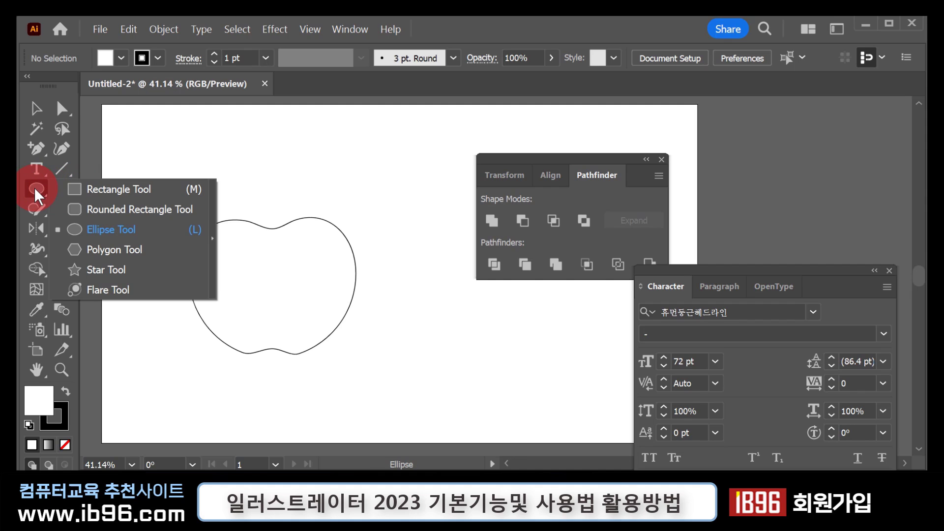
pyautogui.moveTo(420, 235)
pyautogui.mouseDown()
pyautogui.moveTo(302, 322)
pyautogui.moveTo(311, 319)
pyautogui.mouseUp()
pyautogui.click(36, 108)
pyautogui.click(344, 257)
pyautogui.moveTo(378, 298); pyautogui.dragTo(381, 276)
pyautogui.click(441, 388)
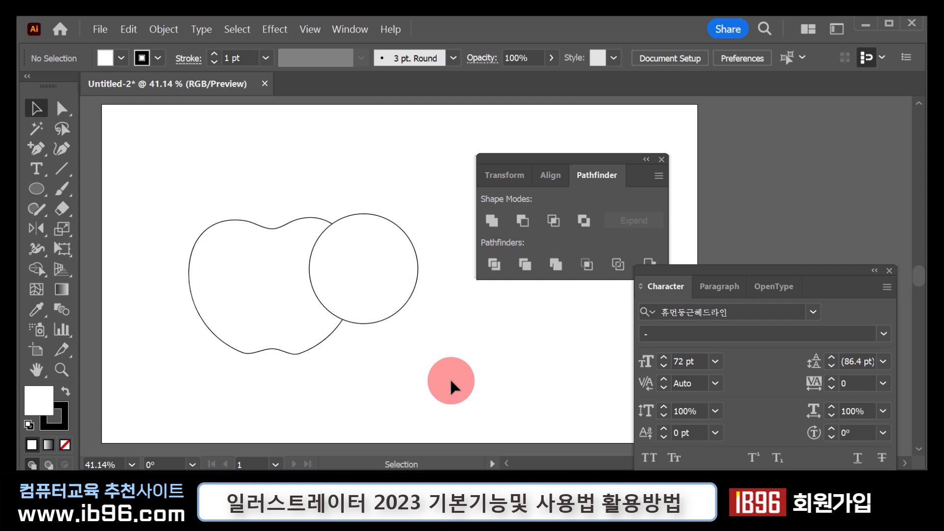
# Step: Select the apple and the overlapping circle and cut out the bite with Pathfinder Minus Front
pyautogui.click(266, 282)
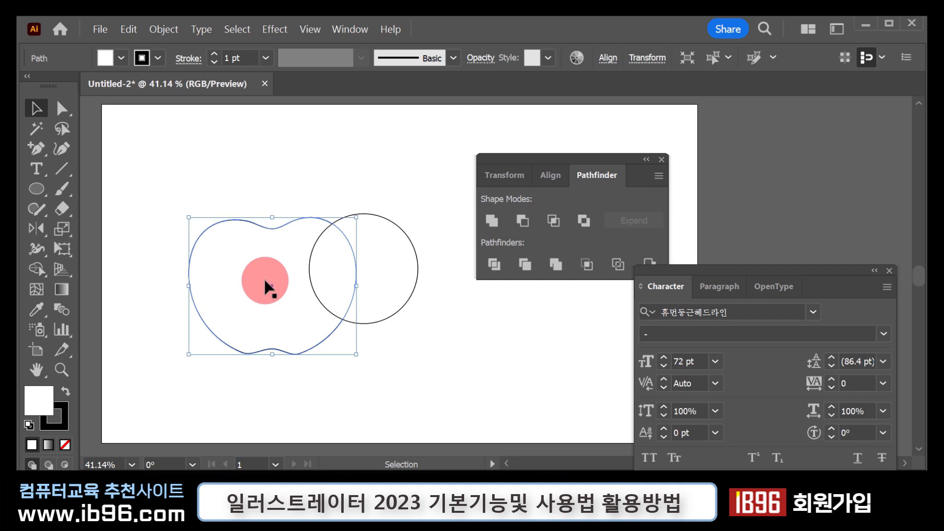
pyautogui.click(383, 269)
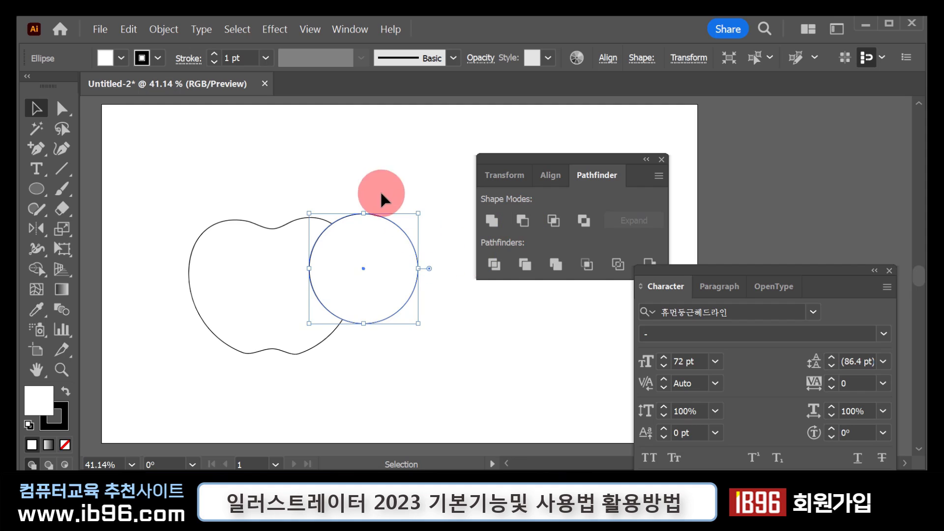
pyautogui.moveTo(379, 178); pyautogui.dragTo(288, 285)
pyautogui.click(523, 225)
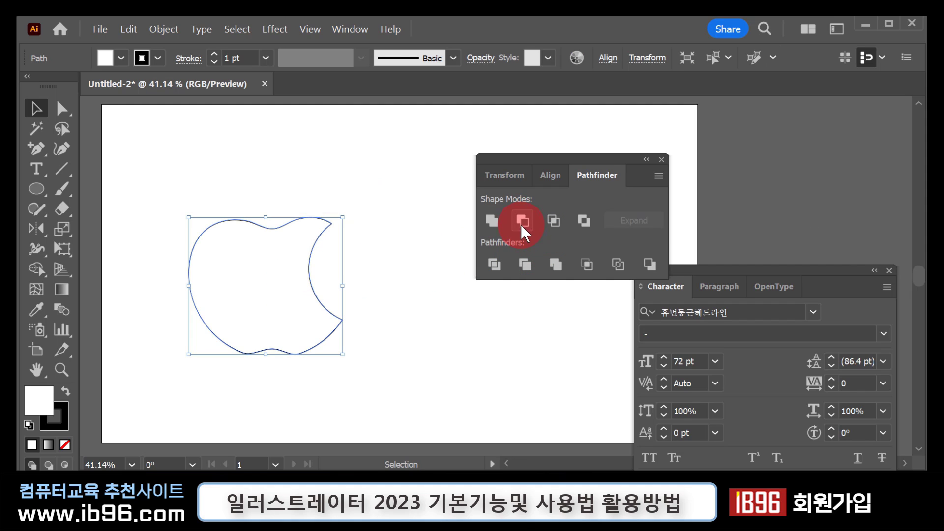
pyautogui.click(444, 343)
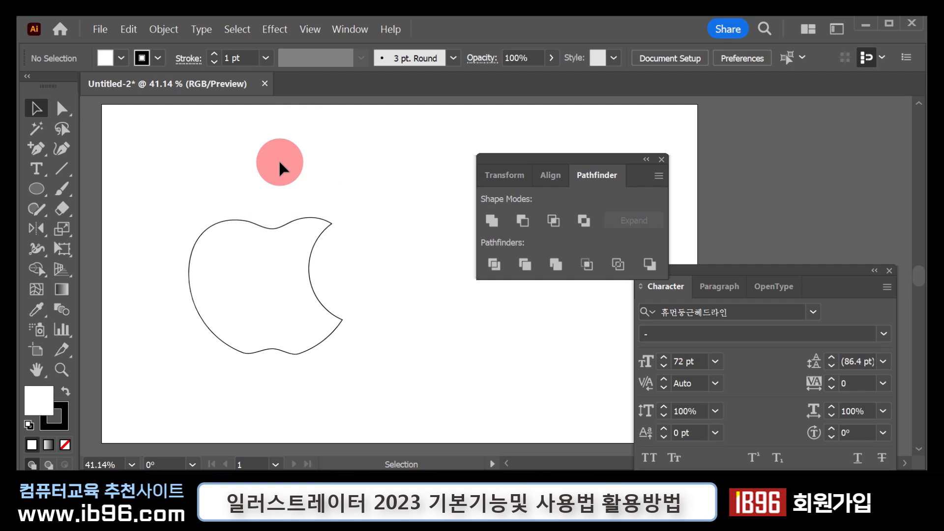
# Step: Draw a narrow vertical ellipse above the apple's upper notch and convert its top and bottom anchors to sharp corners
pyautogui.click(50, 193)
pyautogui.moveTo(268, 175); pyautogui.dragTo(285, 222)
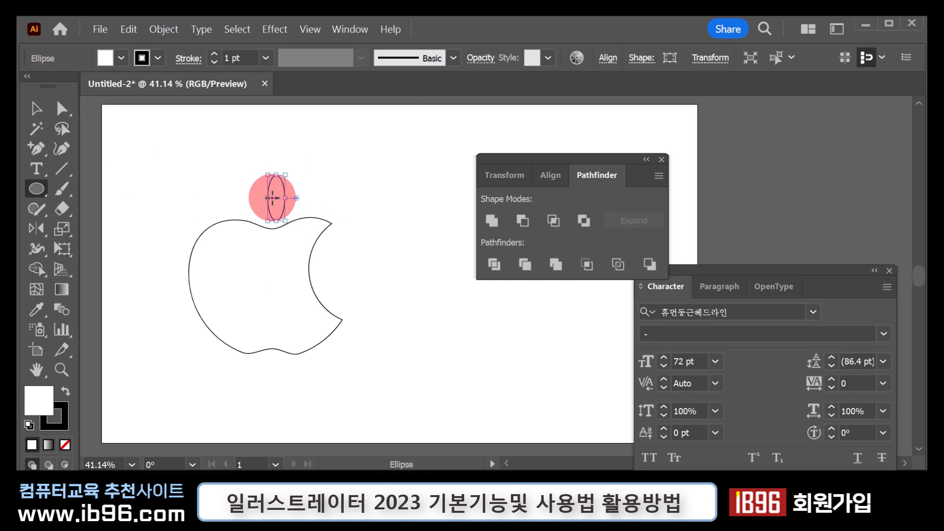
pyautogui.click(36, 147)
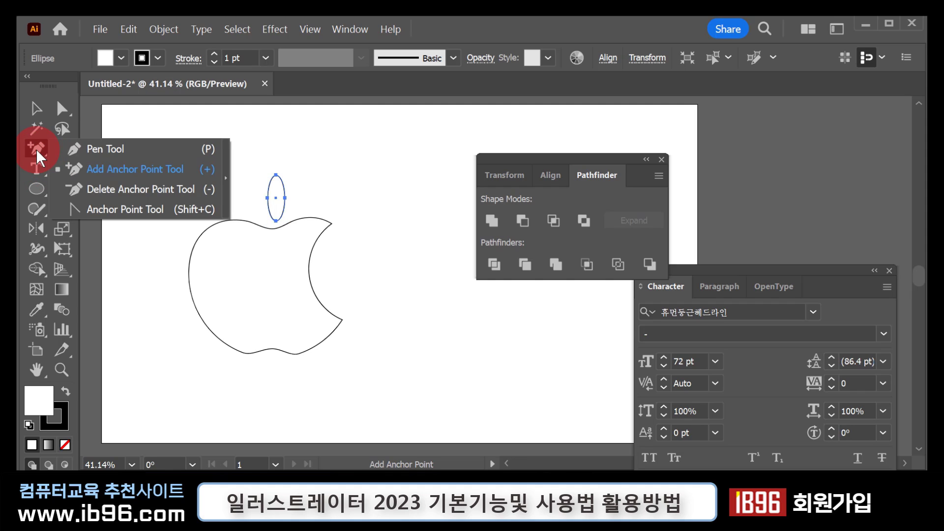
pyautogui.click(124, 210)
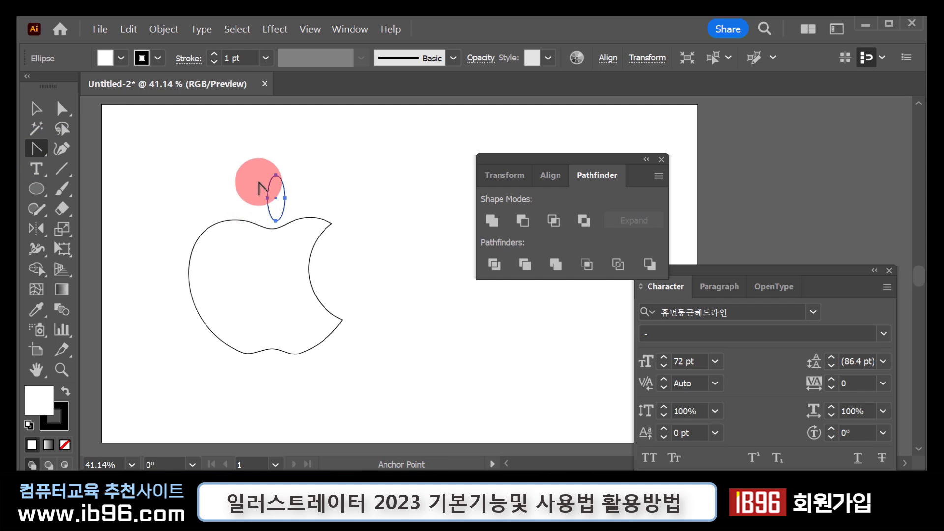
pyautogui.click(276, 175)
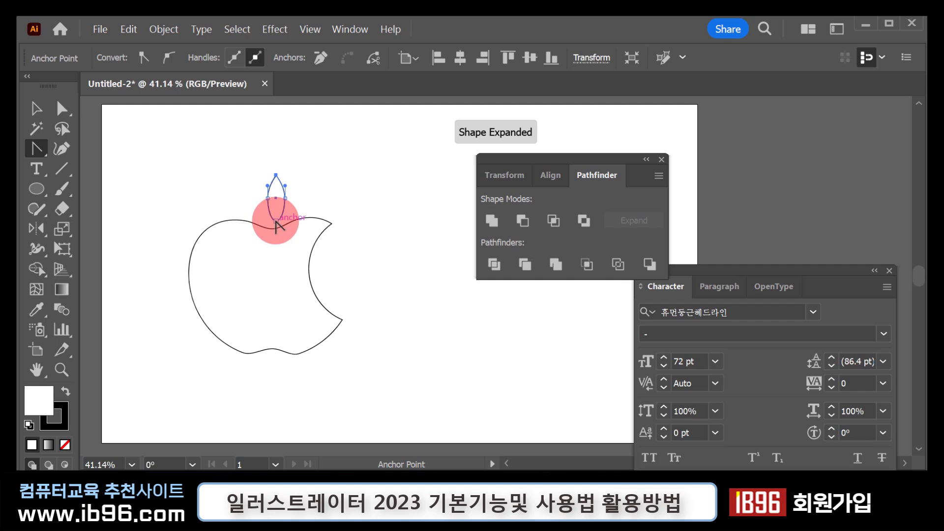
# Step: Tilt the leaf shape to the right and position it just above the apple's upper notch
pyautogui.click(36, 108)
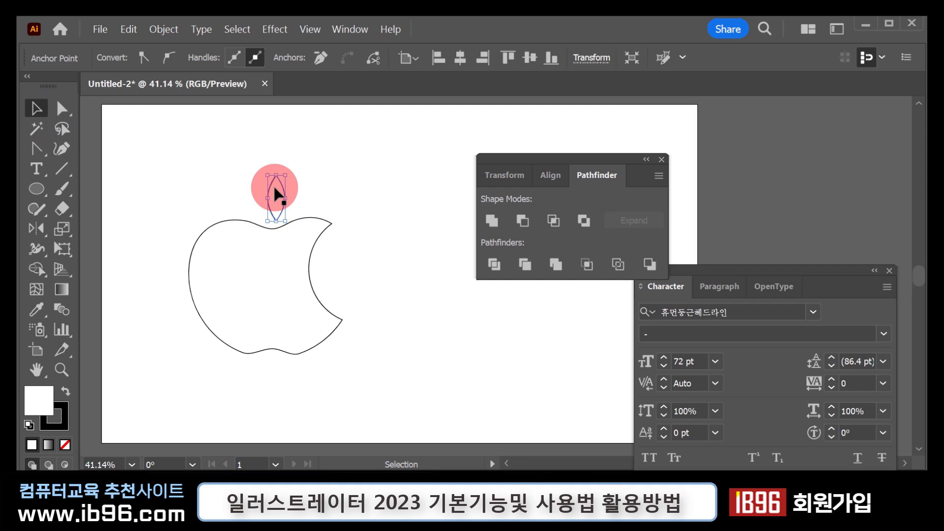
pyautogui.moveTo(278, 189)
pyautogui.mouseDown()
pyautogui.moveTo(282, 162)
pyautogui.moveTo(297, 172)
pyautogui.moveTo(280, 196)
pyautogui.moveTo(288, 186)
pyautogui.mouseUp()
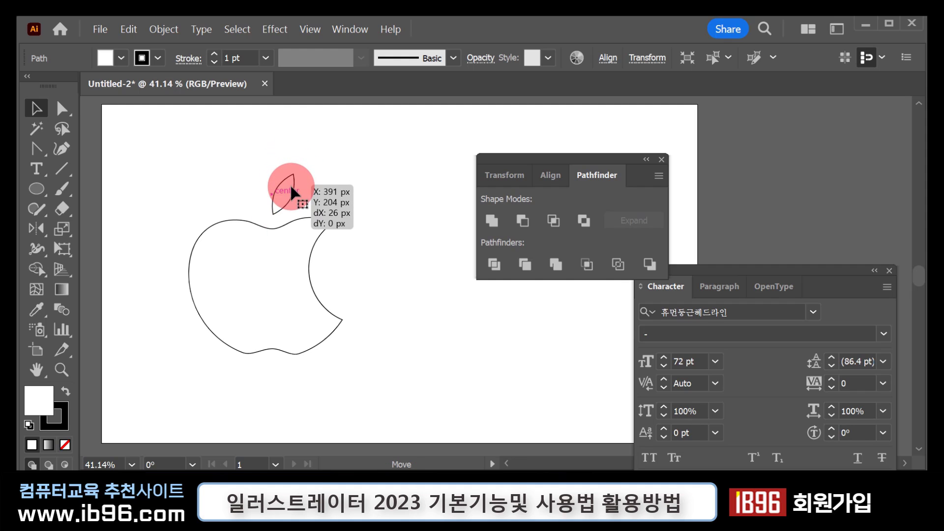
pyautogui.click(373, 199)
pyautogui.click(285, 186)
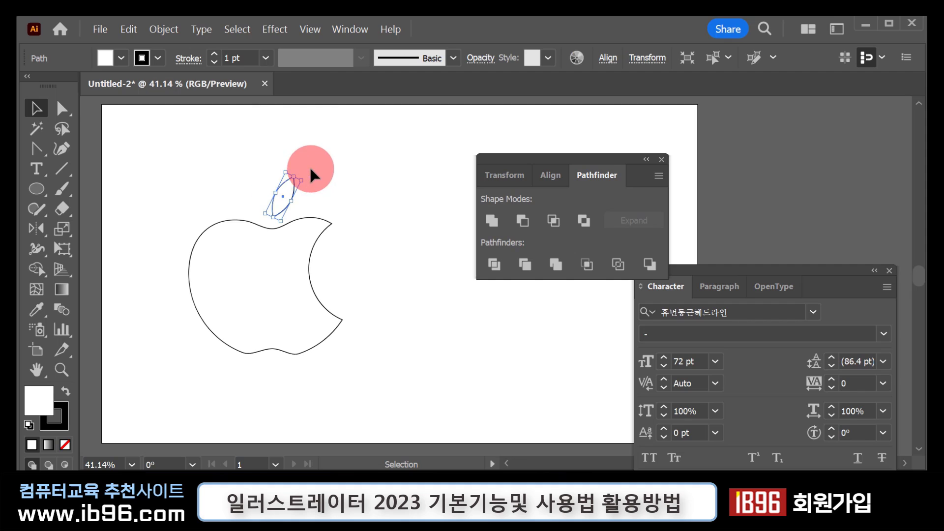
# Step: Enlarge the leaf slightly toward the upper right, keeping it just above the apple's notch
pyautogui.moveTo(304, 180); pyautogui.dragTo(315, 167)
pyautogui.click(347, 186)
pyautogui.click(525, 264)
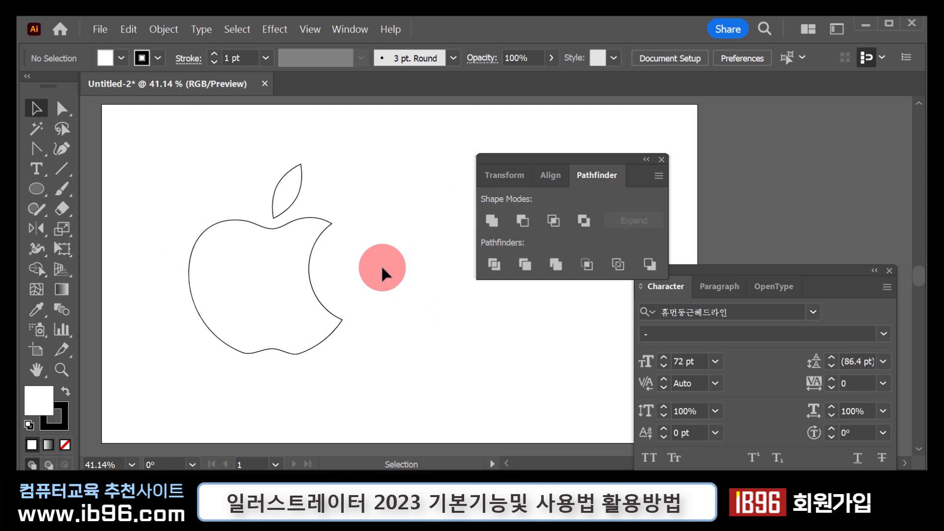
# Step: Fill the apple and leaf with blue #0A80EA
pyautogui.click(268, 353)
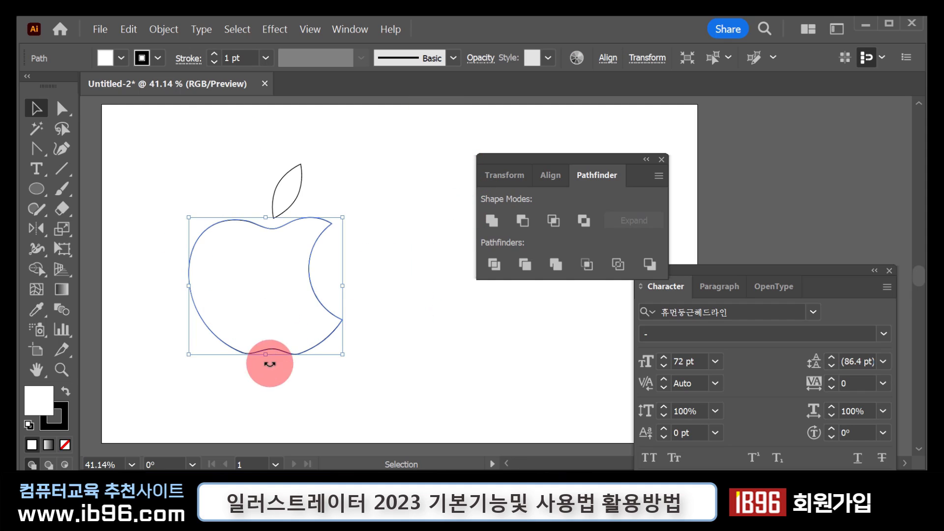
pyautogui.doubleClick(43, 401)
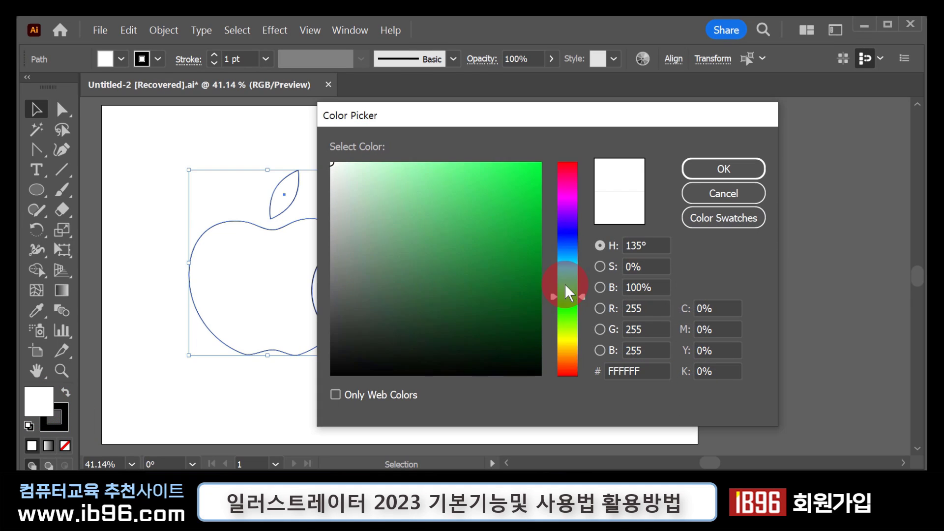
pyautogui.moveTo(567, 295); pyautogui.dragTo(567, 252)
pyautogui.click(518, 179)
pyautogui.click(532, 180)
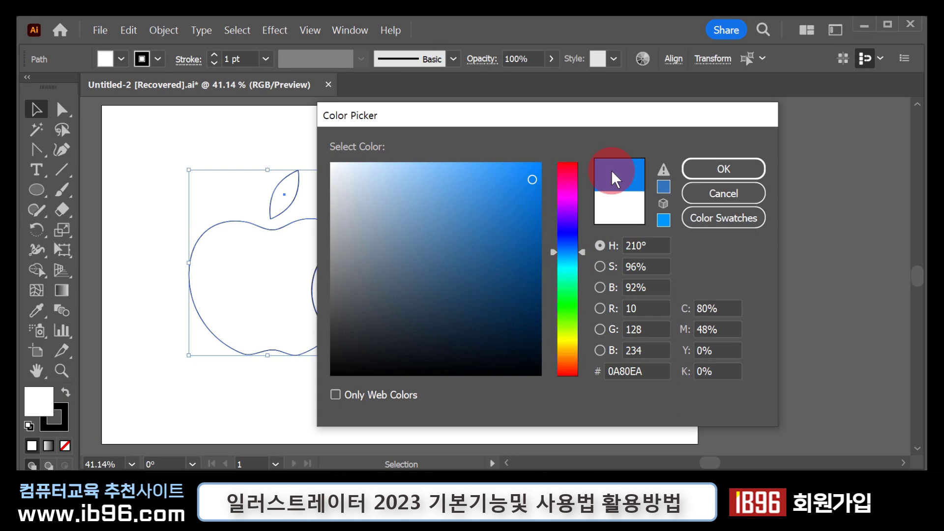
pyautogui.click(694, 168)
pyautogui.click(432, 347)
# Step: Remove the stroke from the blue apple and leaf and deselect them
pyautogui.moveTo(349, 390); pyautogui.dragTo(229, 176)
pyautogui.click(63, 407)
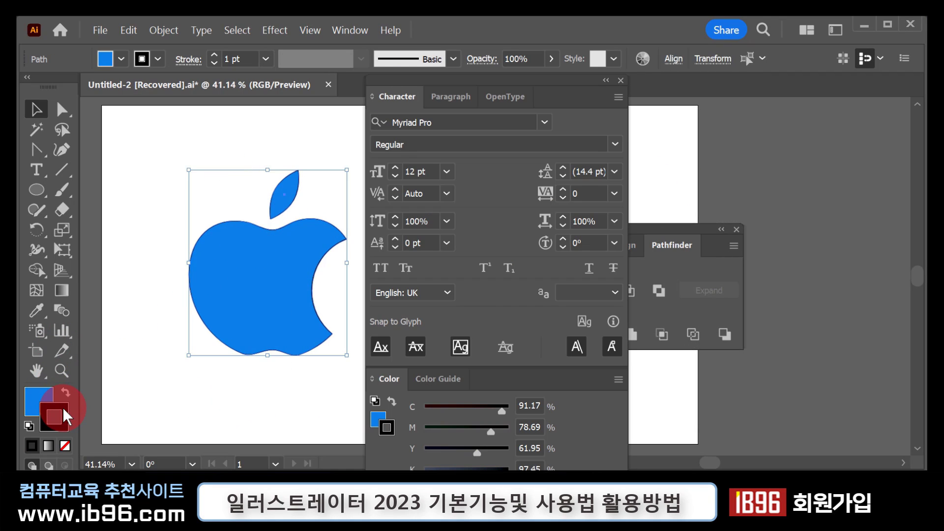
pyautogui.click(64, 445)
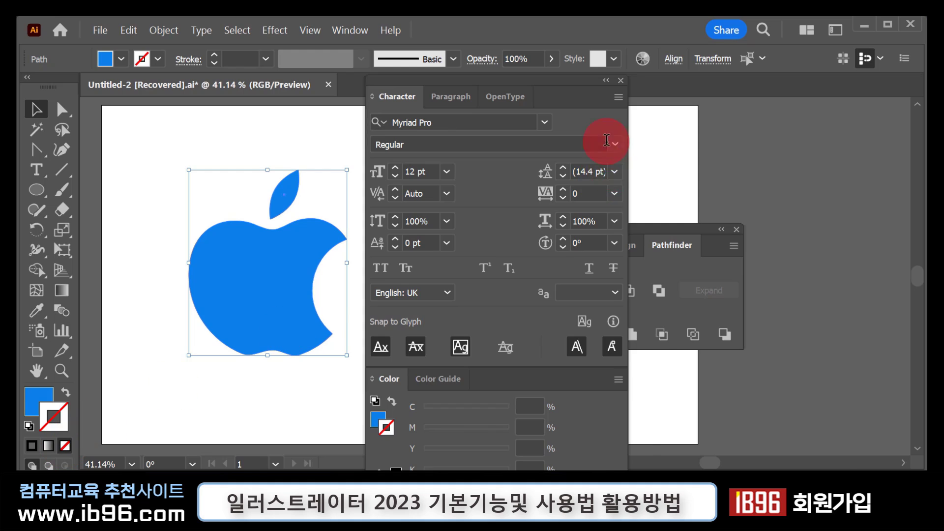
pyautogui.click(190, 296)
pyautogui.click(336, 306)
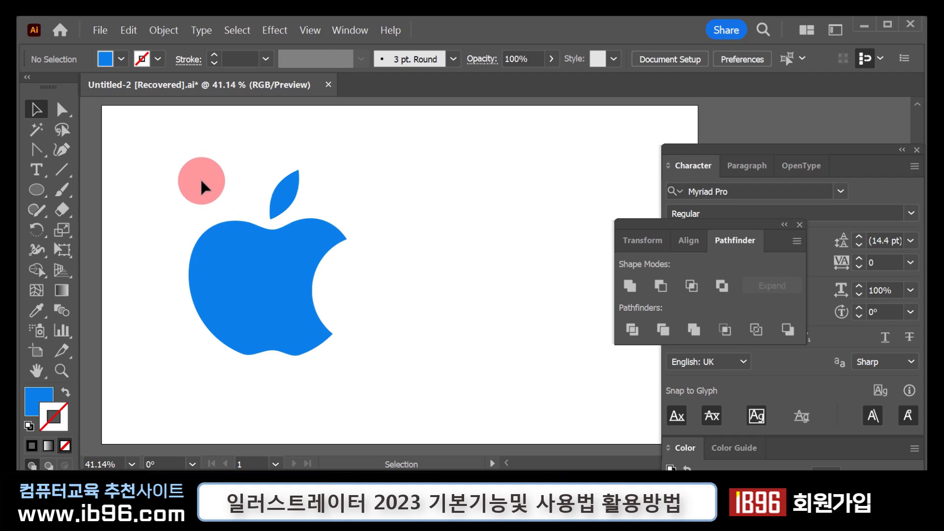
# Step: Delete the finished apple and leaf from the artboard
pyautogui.moveTo(199, 179); pyautogui.dragTo(333, 331)
pyautogui.press('Delete')
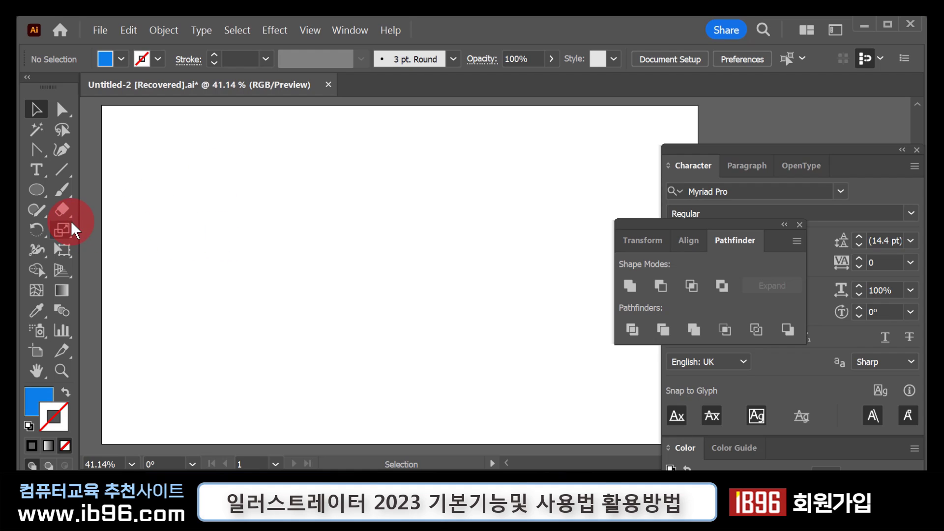
# Step: Show the rulers around the document window
pyautogui.press('z')
pyautogui.click(211, 206)
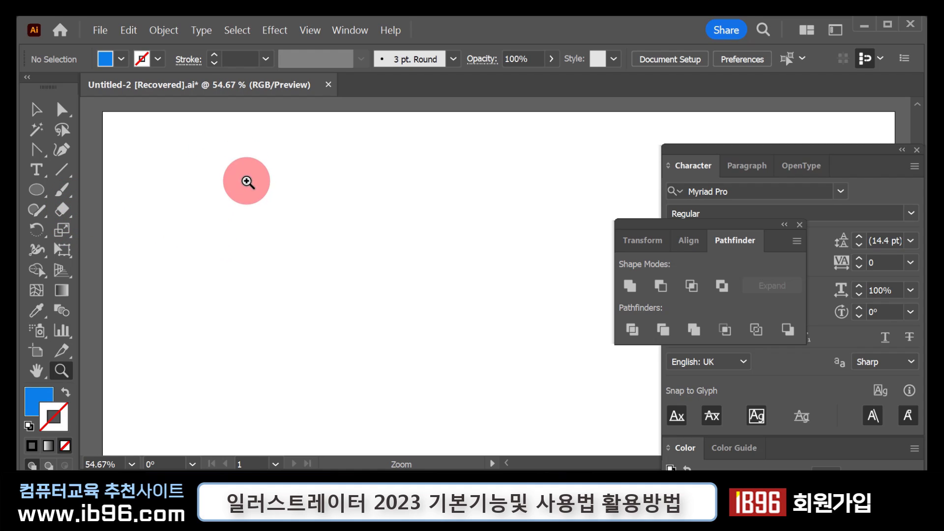
pyautogui.click(318, 30)
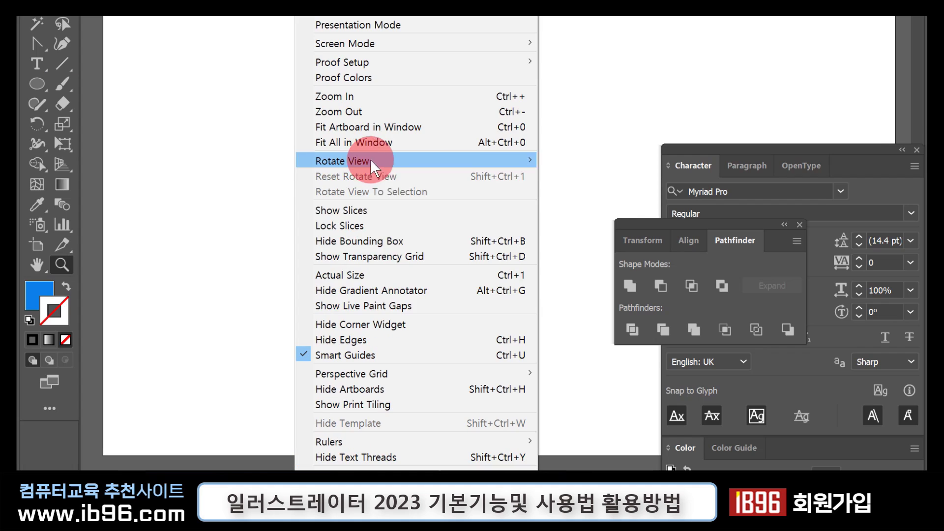
pyautogui.moveTo(340, 443)
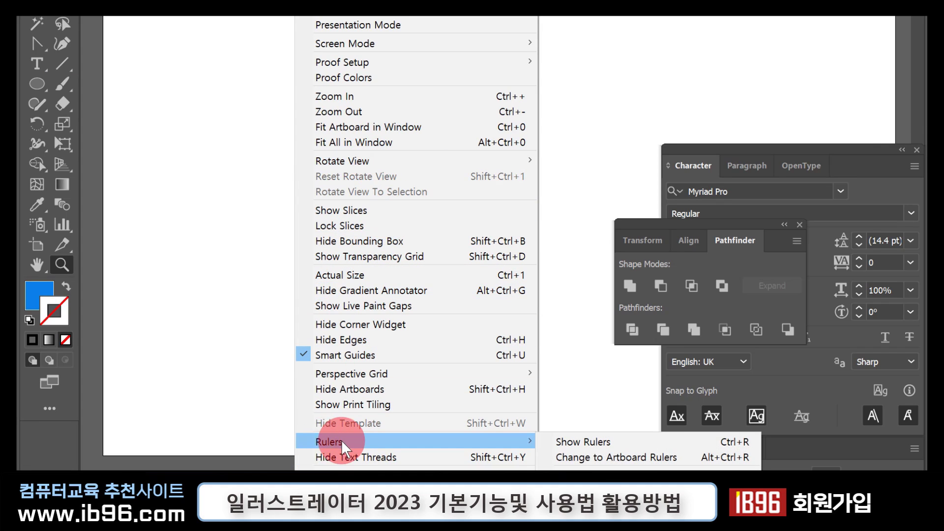
pyautogui.click(576, 444)
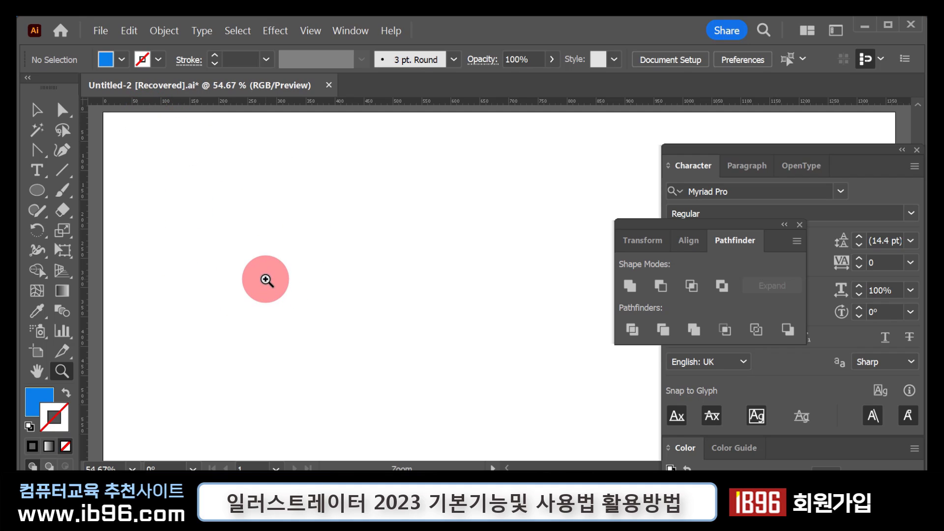
# Step: Set the general measurement units to Centimeters in the preferences
pyautogui.click(131, 31)
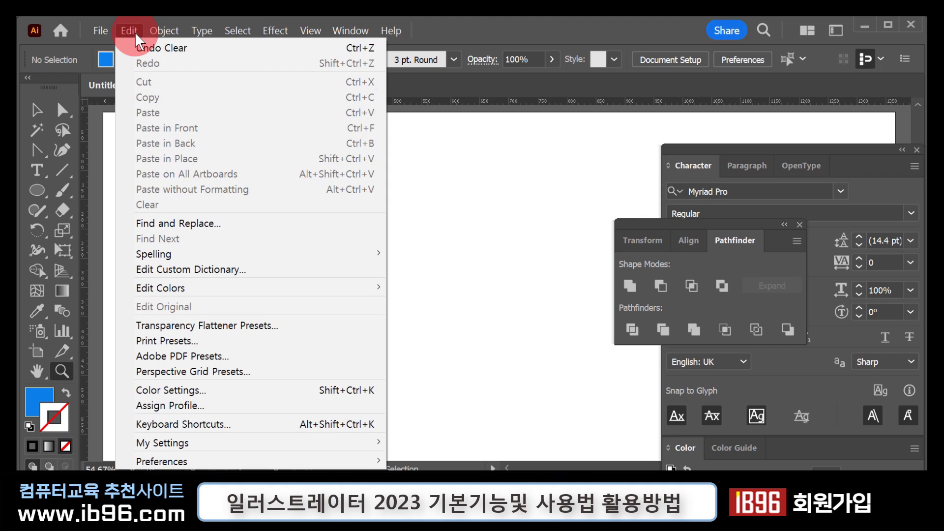
pyautogui.moveTo(253, 457)
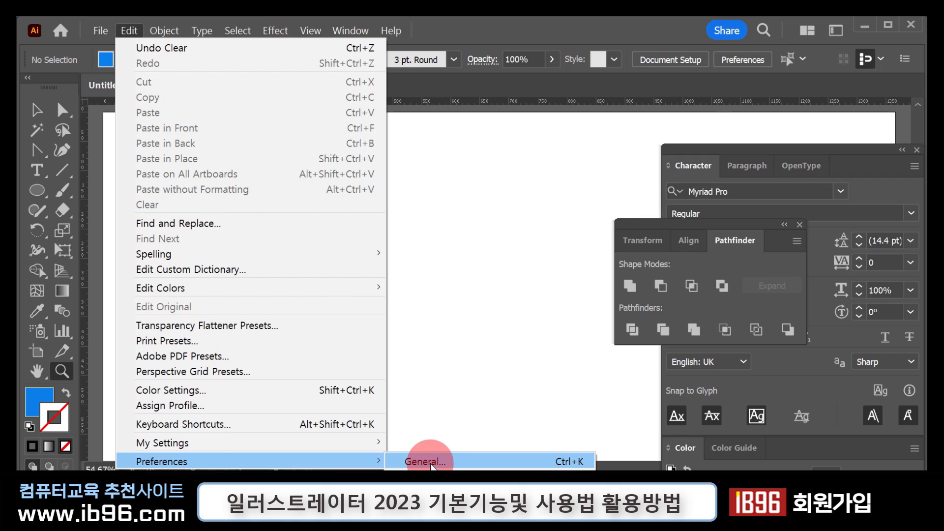
pyautogui.click(431, 463)
pyautogui.click(103, 146)
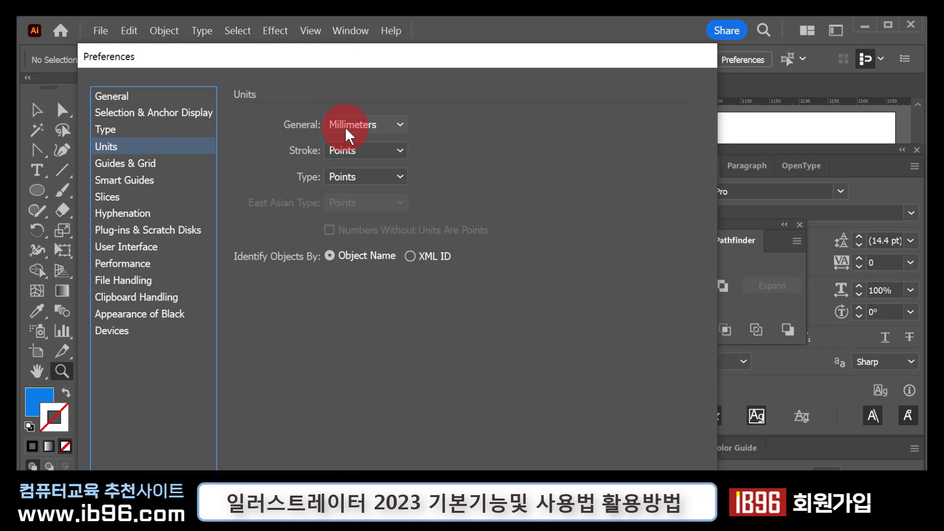
pyautogui.click(358, 123)
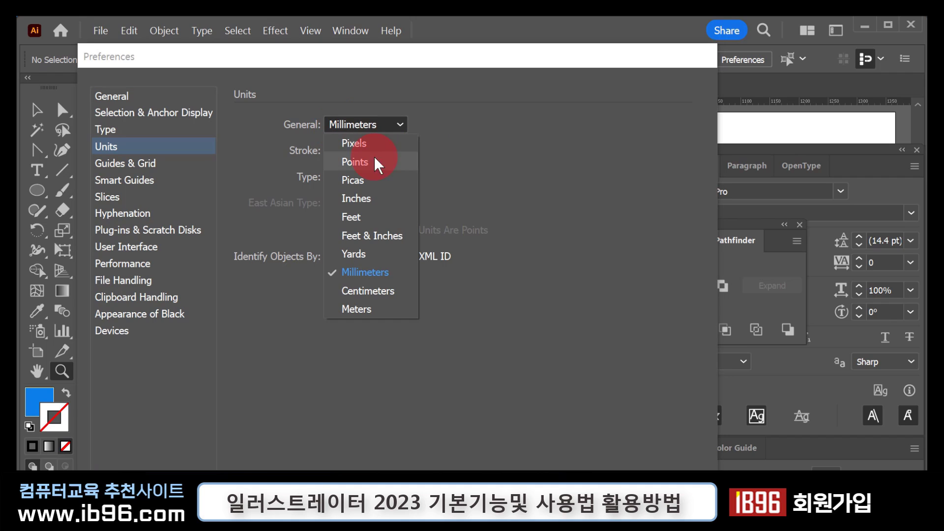
pyautogui.click(368, 291)
pyautogui.press('Return')
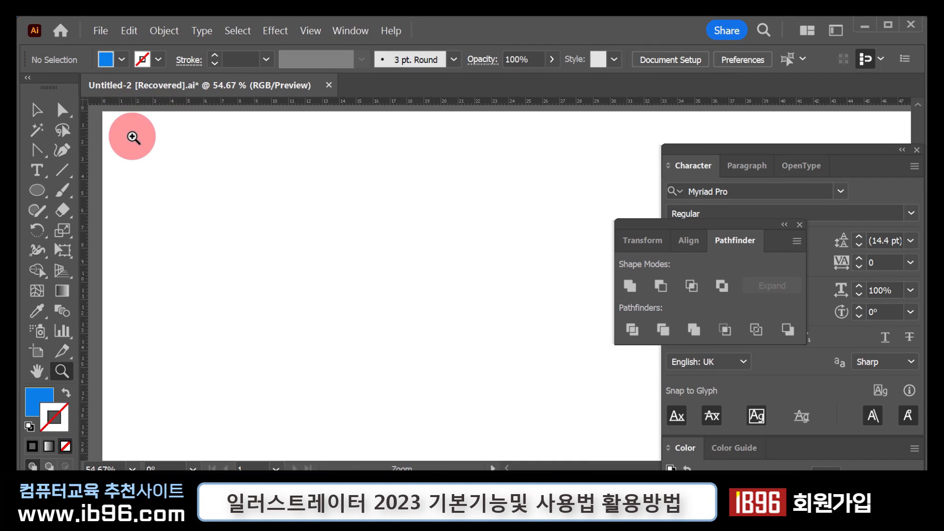
# Step: Try out a movable vertical ruler guide on the left part of the artboard and delete it
pyautogui.moveTo(133, 136); pyautogui.dragTo(151, 146)
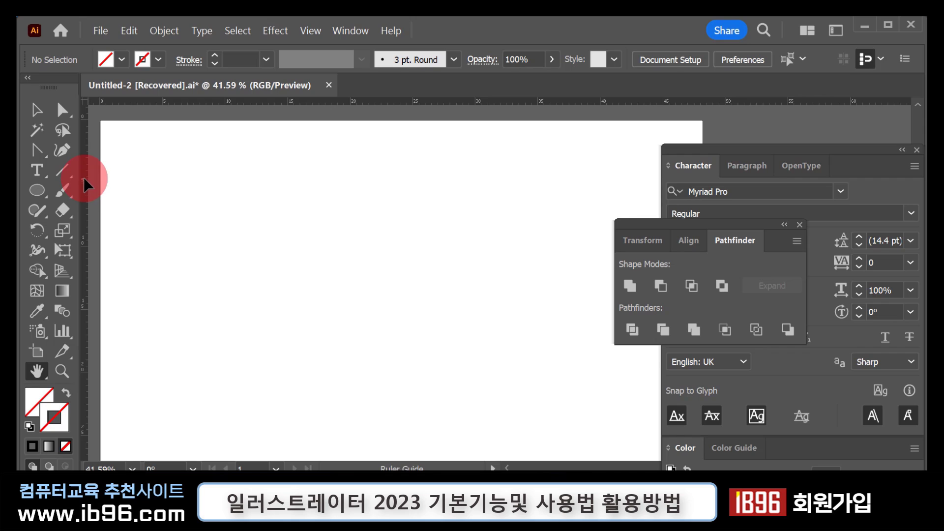
pyautogui.moveTo(85, 184); pyautogui.dragTo(193, 192)
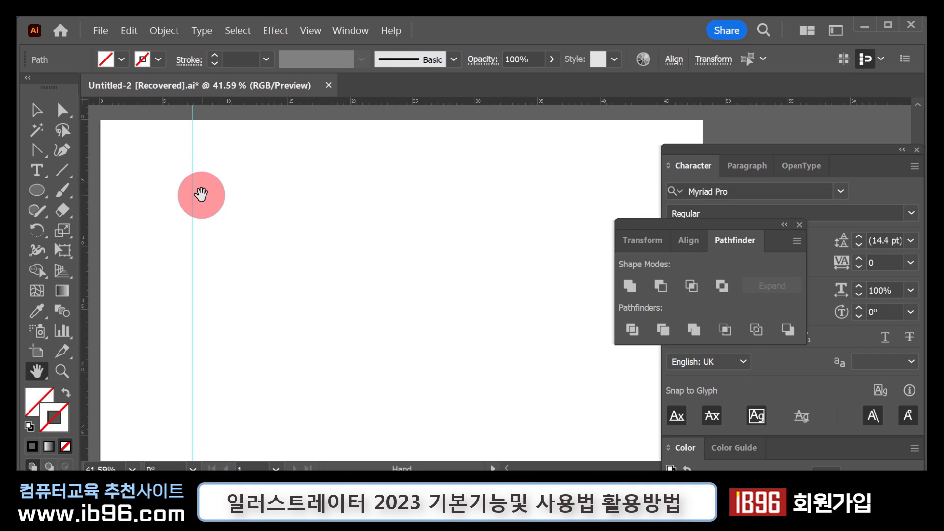
pyautogui.click(37, 110)
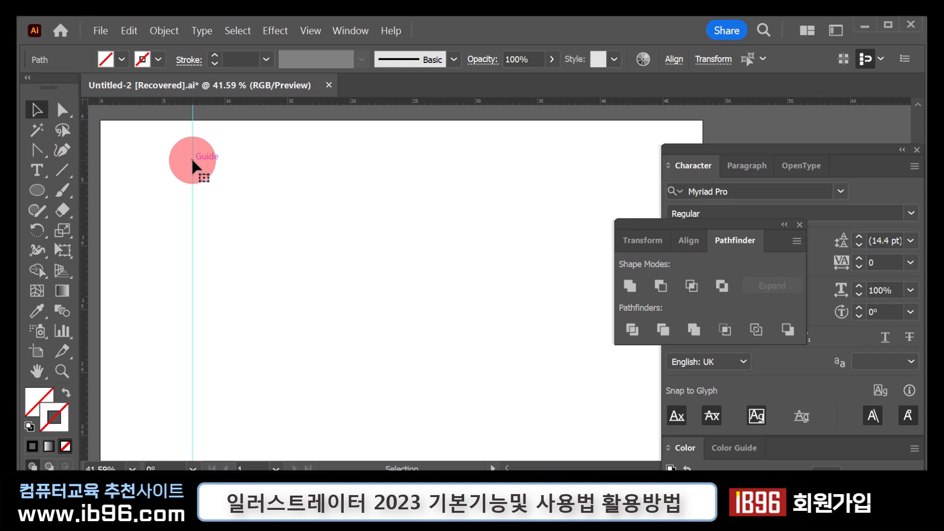
pyautogui.moveTo(192, 161); pyautogui.dragTo(183, 178)
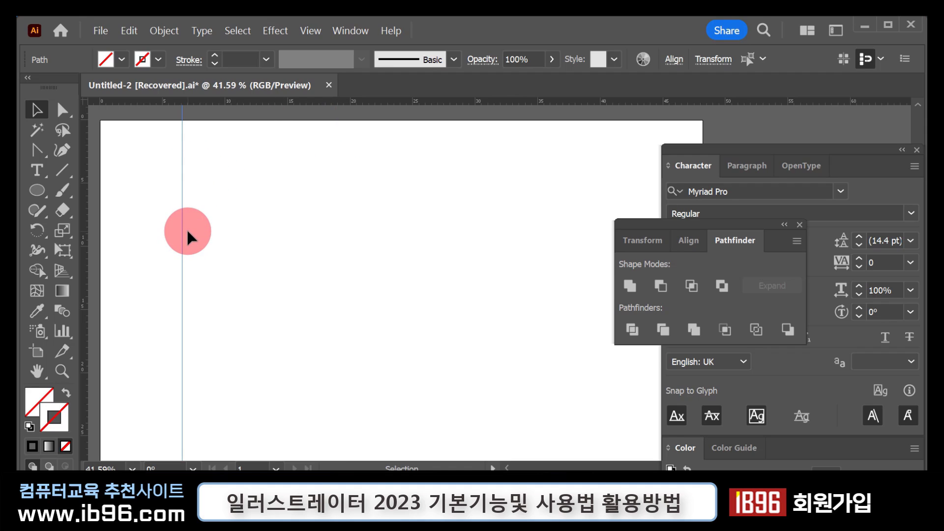
pyautogui.press('Delete')
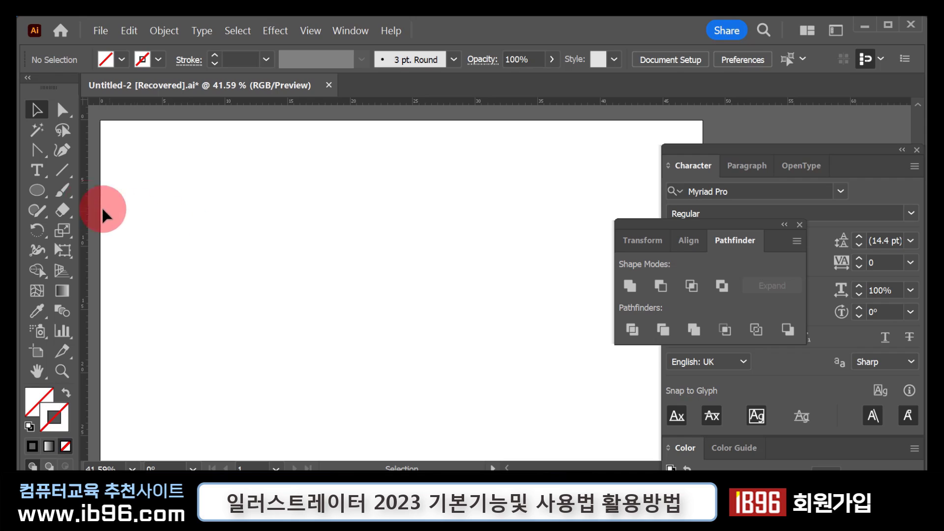
# Step: Create a rectangle 9 cm wide and 5 cm high in the upper left area of the artboard
pyautogui.moveTo(37, 189); pyautogui.dragTo(82, 189)
pyautogui.click(238, 285)
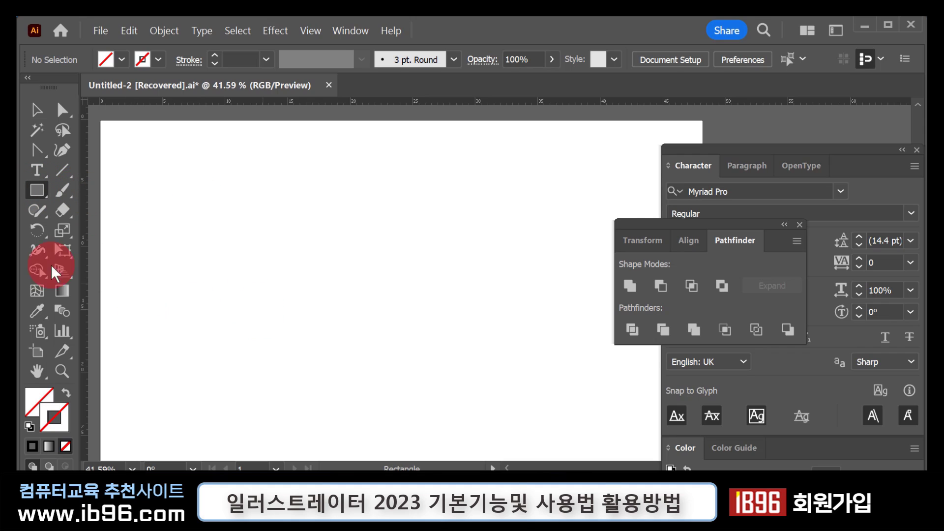
pyautogui.moveTo(260, 204); pyautogui.dragTo(169, 207)
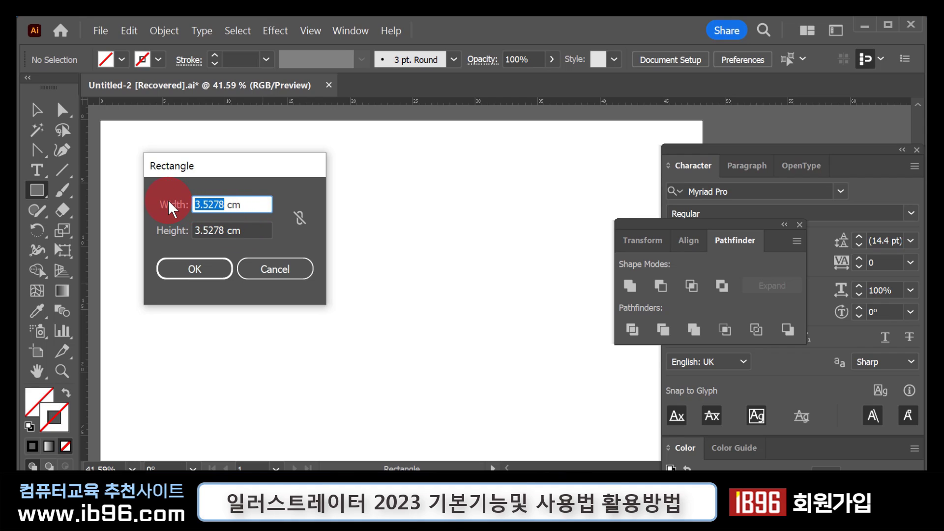
pyautogui.write('9')
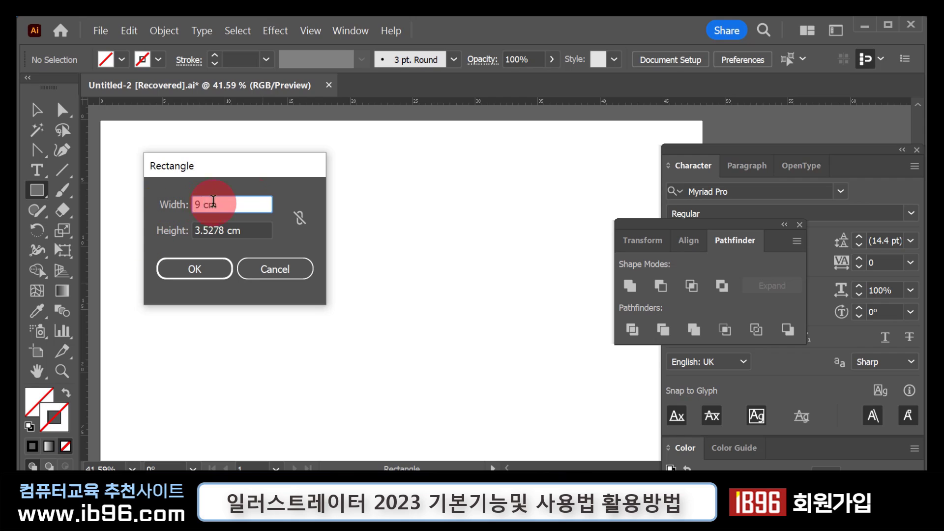
pyautogui.moveTo(225, 231); pyautogui.dragTo(127, 237)
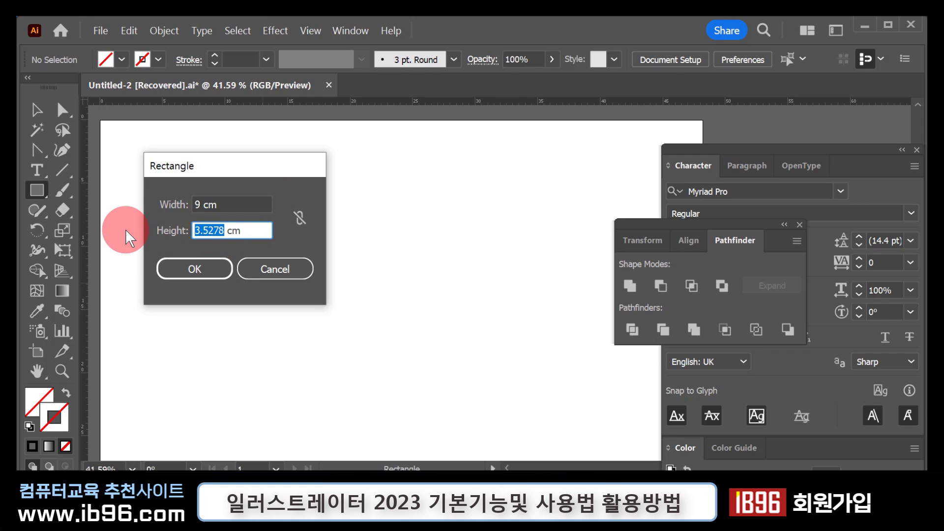
pyautogui.write('5')
pyautogui.click(186, 271)
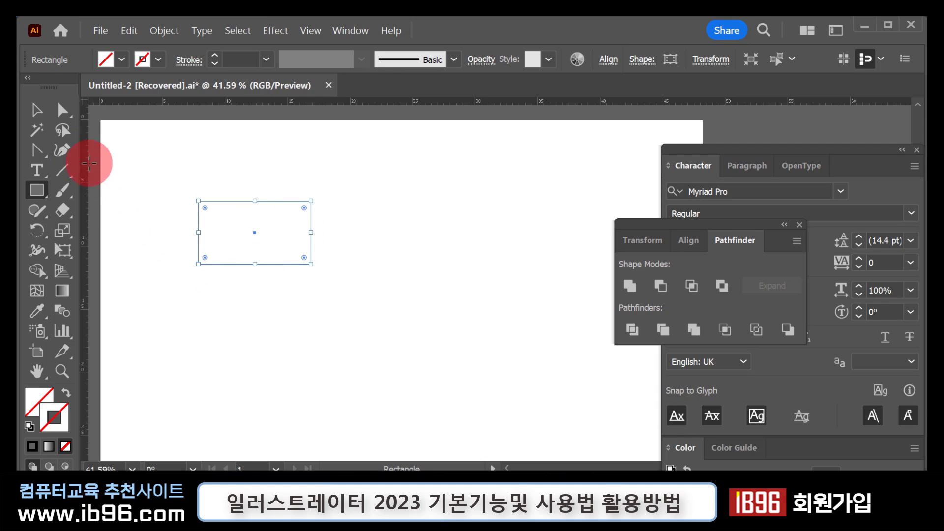
# Step: Apply the default white fill and black 1 pt stroke to the rectangle and deselect it
pyautogui.click(37, 109)
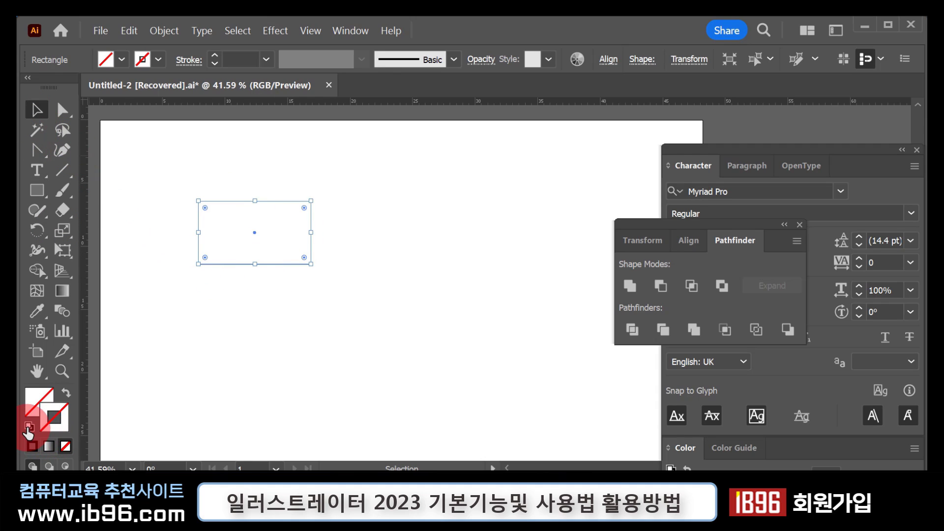
pyautogui.click(29, 427)
pyautogui.click(231, 350)
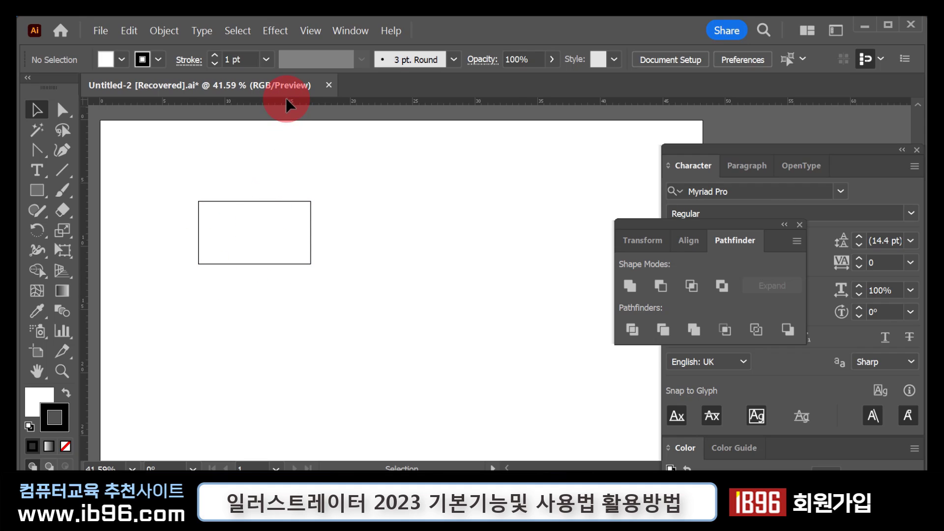
# Step: Place ruler guides along all four edges of the 9 × 5 cm rectangle
pyautogui.moveTo(286, 104); pyautogui.dragTo(295, 202)
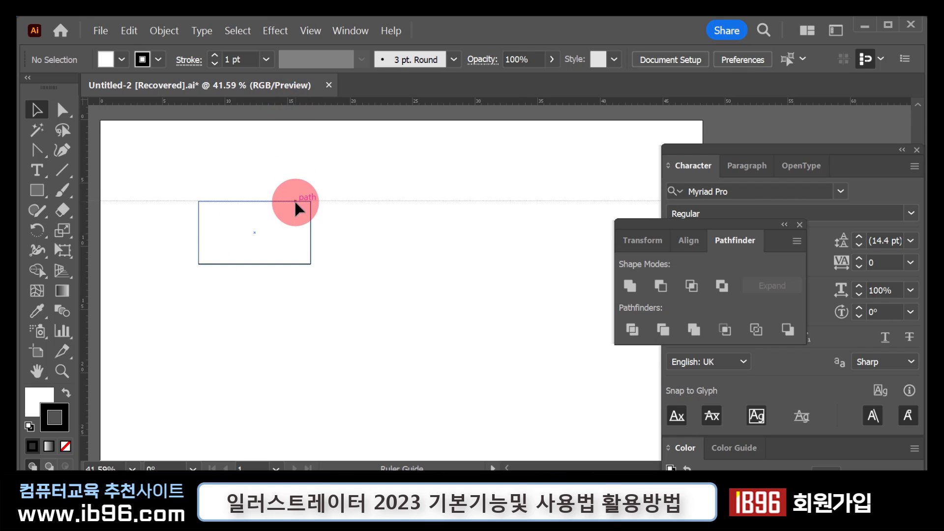
pyautogui.moveTo(83, 246); pyautogui.dragTo(199, 259)
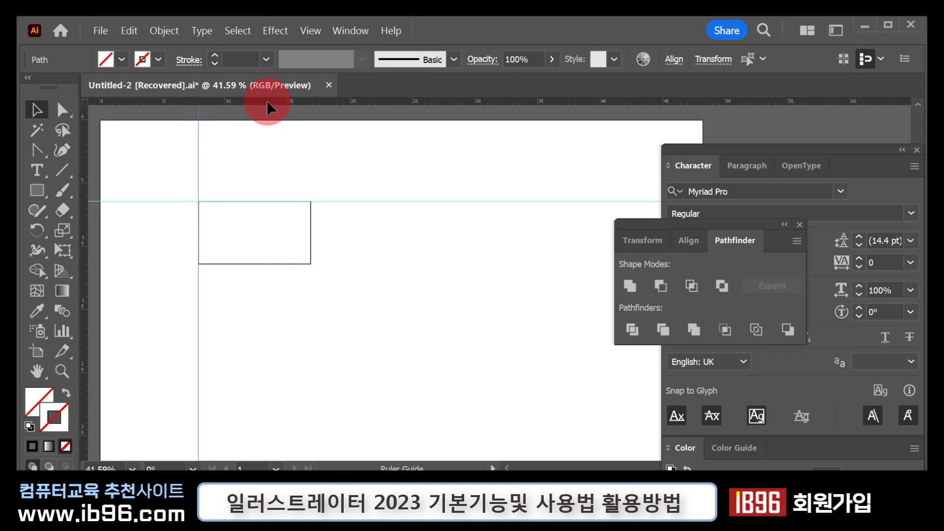
pyautogui.moveTo(268, 108); pyautogui.dragTo(259, 264)
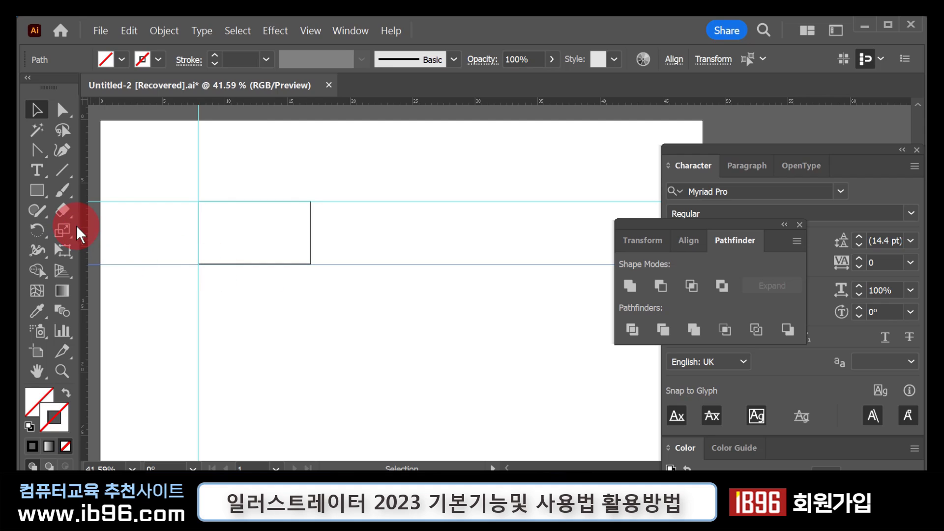
pyautogui.moveTo(77, 231); pyautogui.dragTo(311, 268)
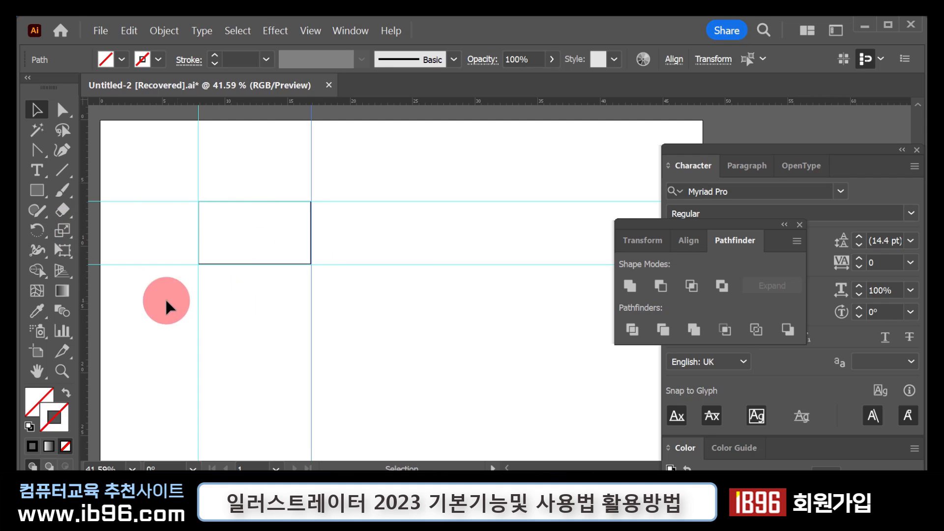
# Step: Start a new text object with the Type tool just below the bottom edge of the 9 × 5 cm rectangle
pyautogui.click(61, 370)
pyautogui.moveTo(248, 246); pyautogui.dragTo(367, 295)
pyautogui.press('v')
pyautogui.scroll(3, 251, 203)
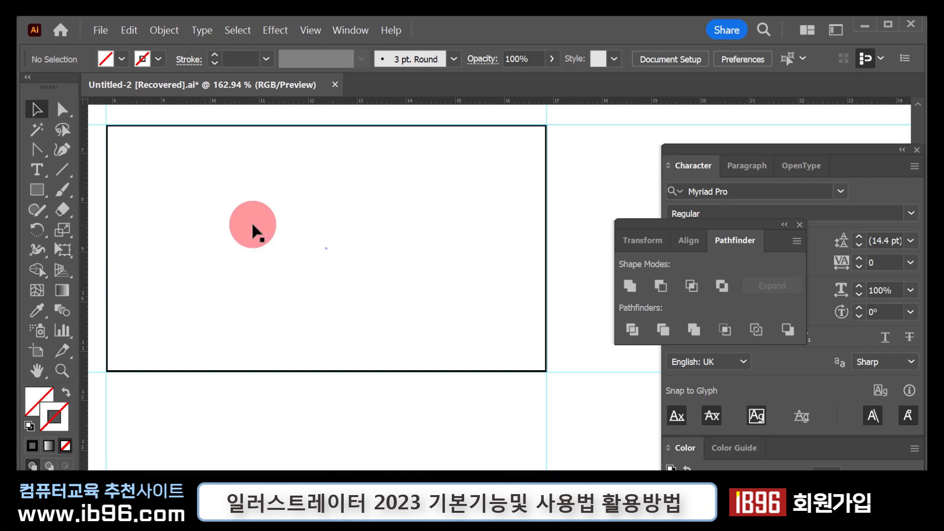
pyautogui.click(46, 184)
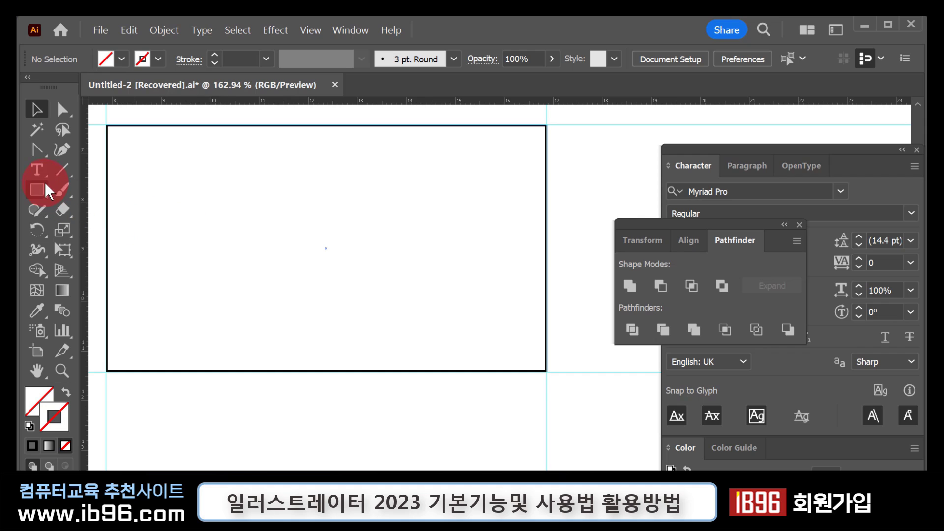
pyautogui.click(42, 170)
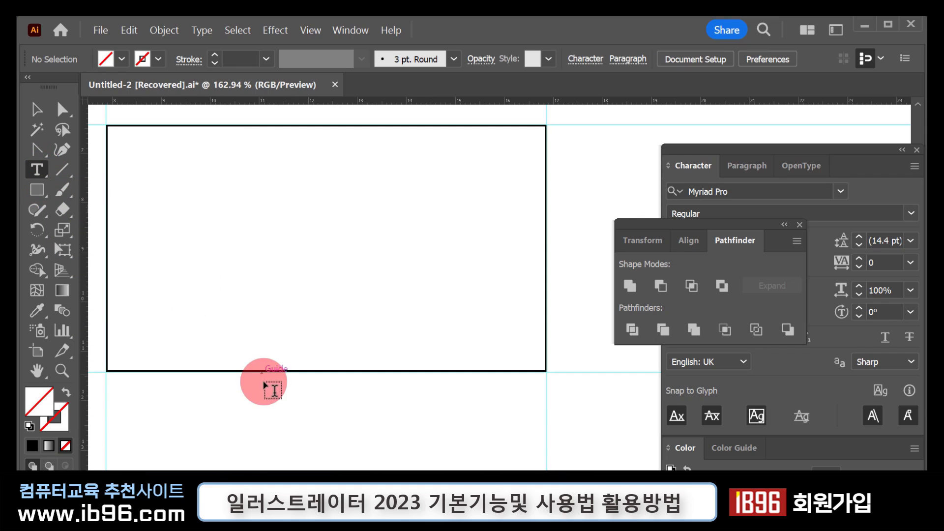
pyautogui.click(228, 394)
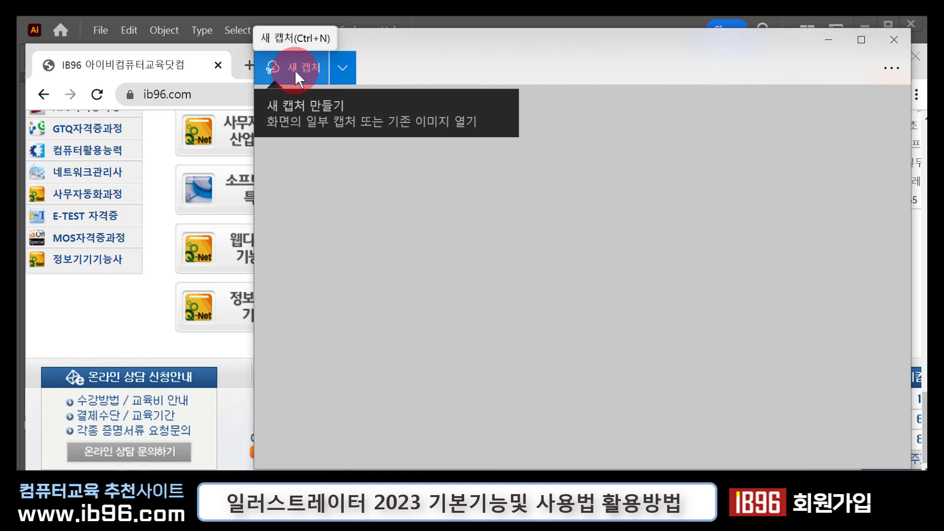
# Step: Capture the IB96 logo with the 아이비컴퓨터교육닷컴 lettering from the ib96.com page footer and copy the capture
pyautogui.click(294, 70)
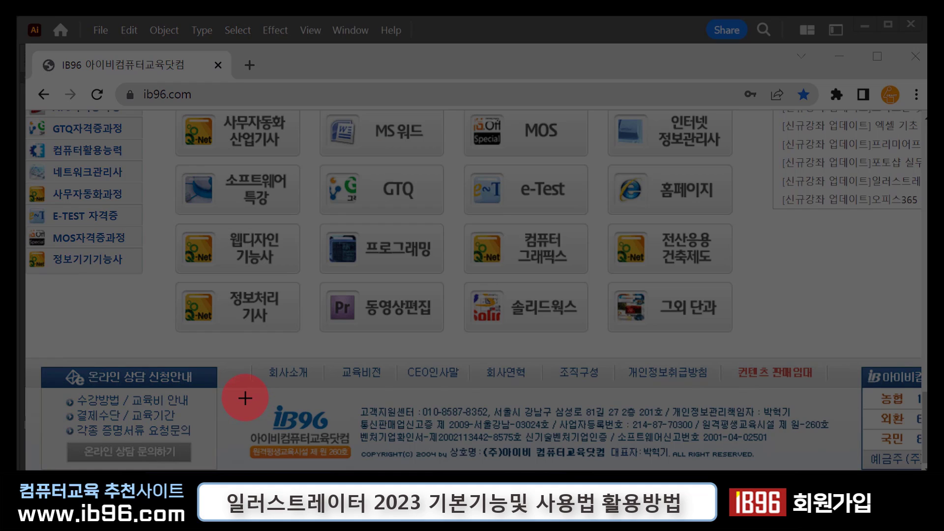
pyautogui.moveTo(245, 396); pyautogui.dragTo(354, 446)
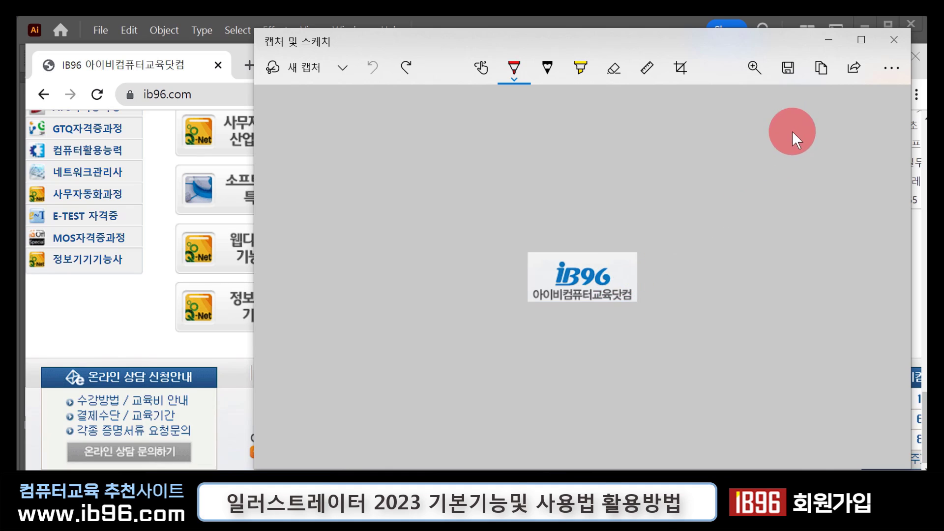
pyautogui.click(815, 66)
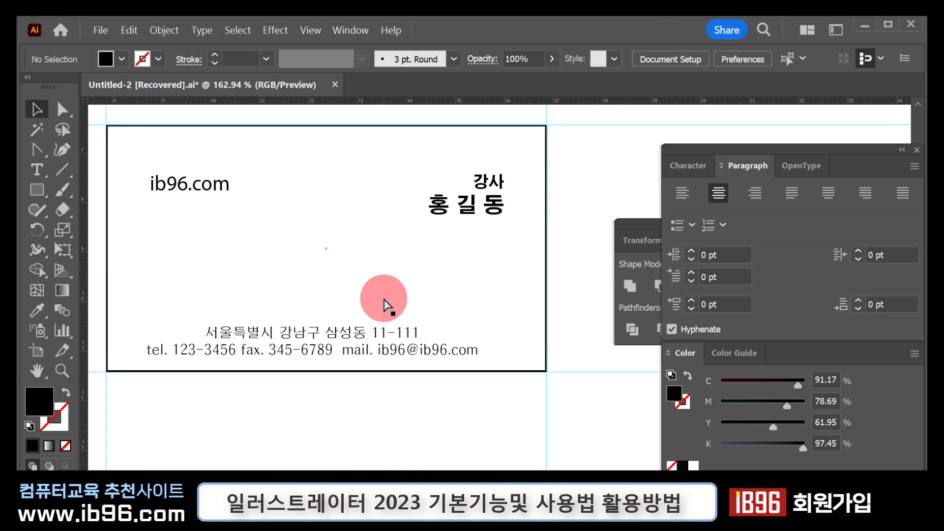
# Step: Switch to Illustrator, paste the captured logo and put it, slightly enlarged, in place of the deleted ib96.com text on the card
pyautogui.hotkey('ctrl', 'v')
pyautogui.moveTo(443, 390); pyautogui.dragTo(325, 260)
pyautogui.moveTo(584, 191); pyautogui.dragTo(266, 240)
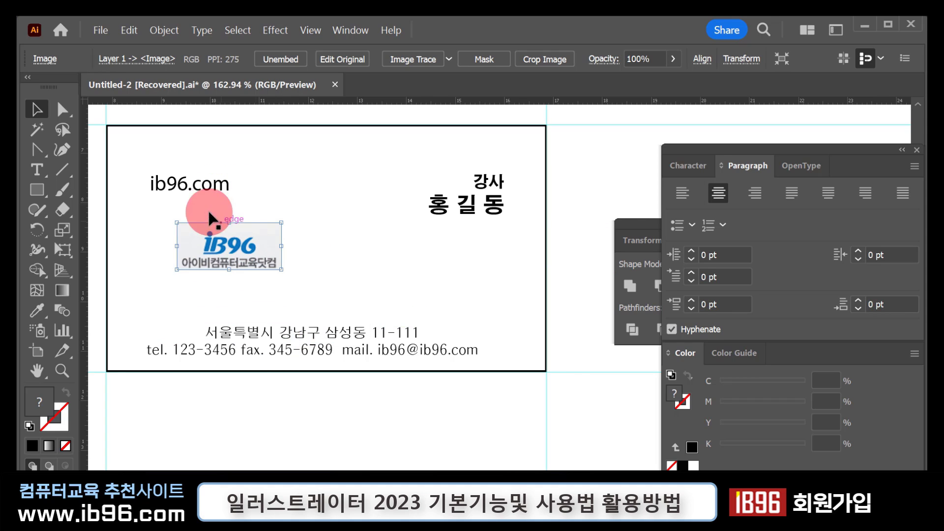
pyautogui.moveTo(175, 180); pyautogui.dragTo(243, 161)
pyautogui.moveTo(323, 181); pyautogui.dragTo(184, 221)
pyautogui.press('Delete')
pyautogui.moveTo(226, 187); pyautogui.dragTo(260, 208)
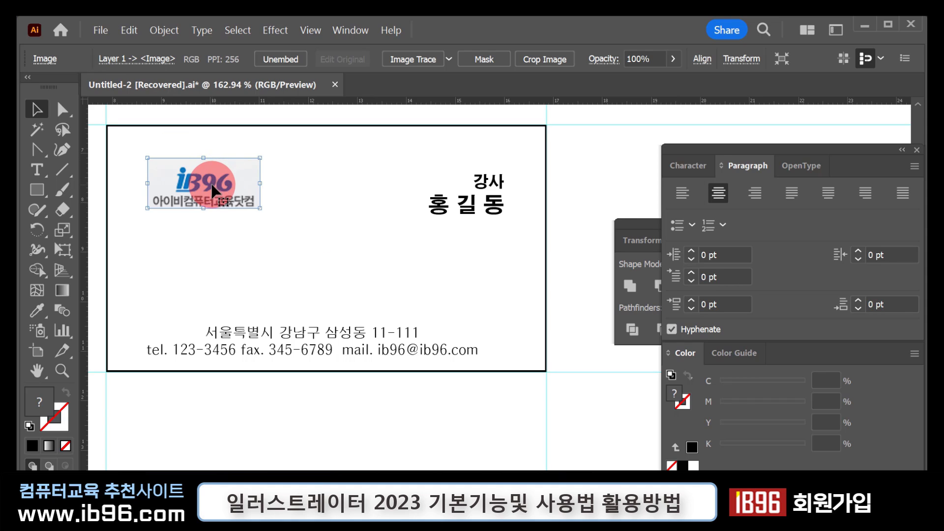
# Step: Move the captured logo image off the card into the empty area beside its left edge and enlarge it
pyautogui.press('space')
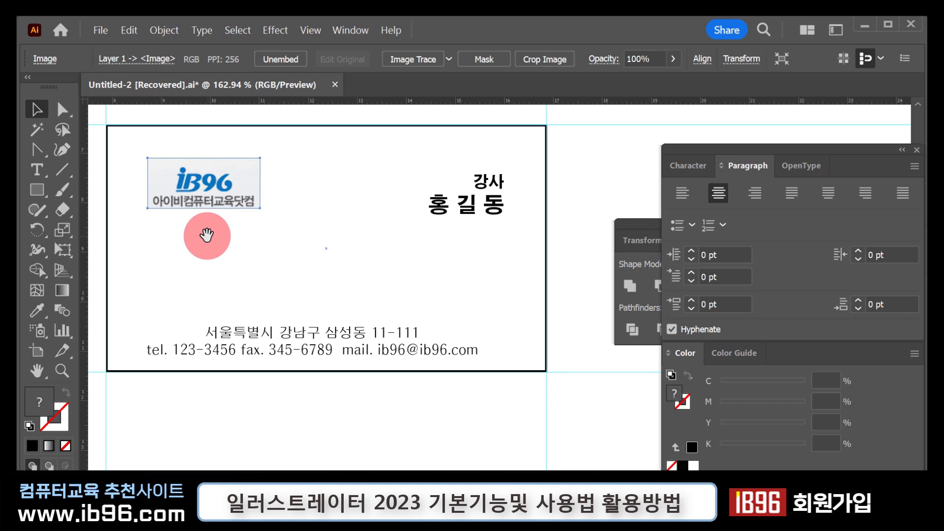
pyautogui.moveTo(206, 235); pyautogui.dragTo(440, 253)
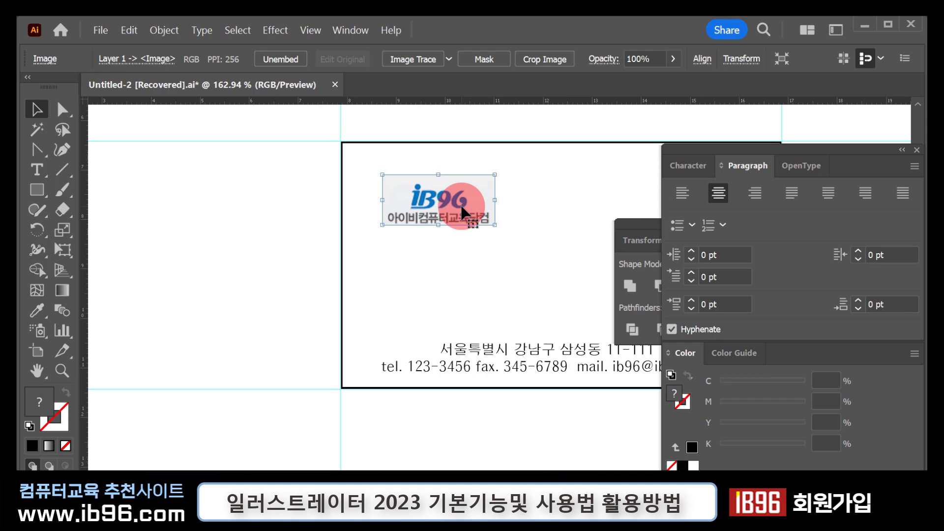
pyautogui.moveTo(462, 211); pyautogui.dragTo(341, 272)
# Step: Trace the stem of the letter i in the logo image with the Pen tool
pyautogui.press('z')
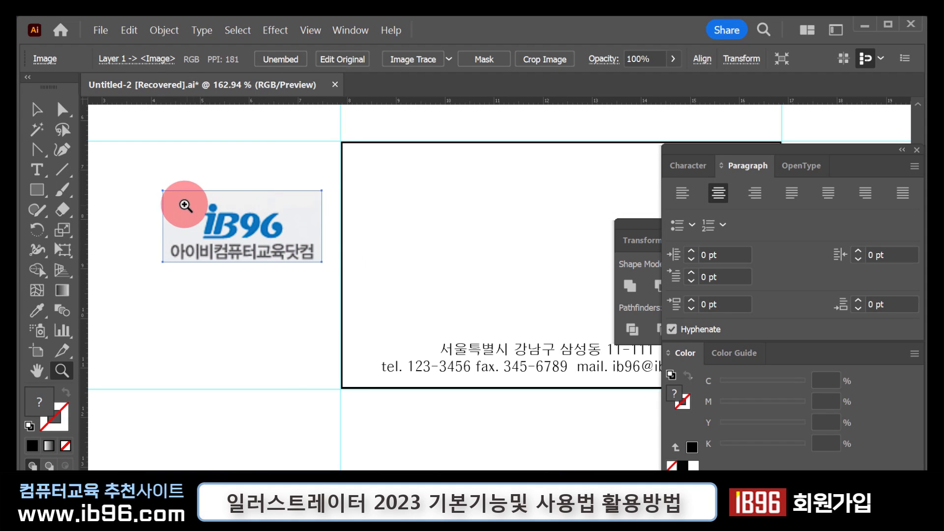
pyautogui.moveTo(175, 200); pyautogui.dragTo(275, 270)
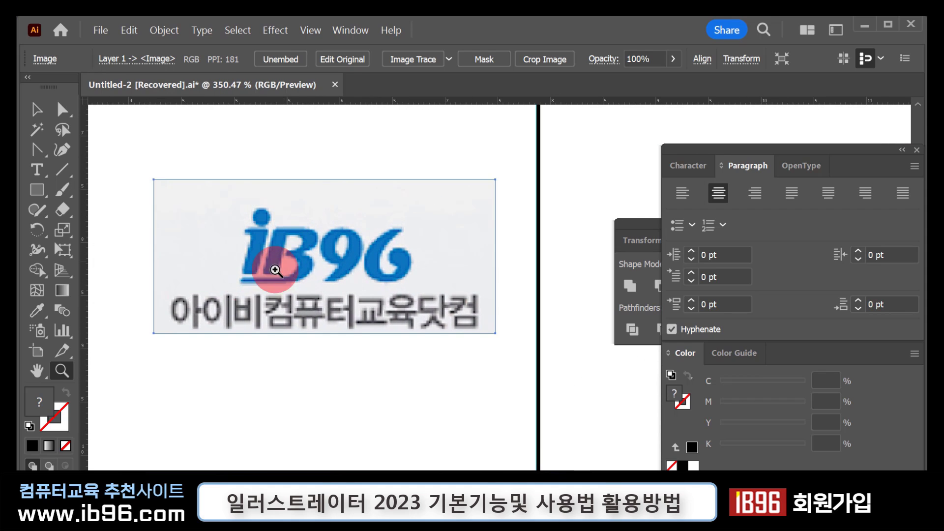
pyautogui.moveTo(37, 149); pyautogui.dragTo(97, 154)
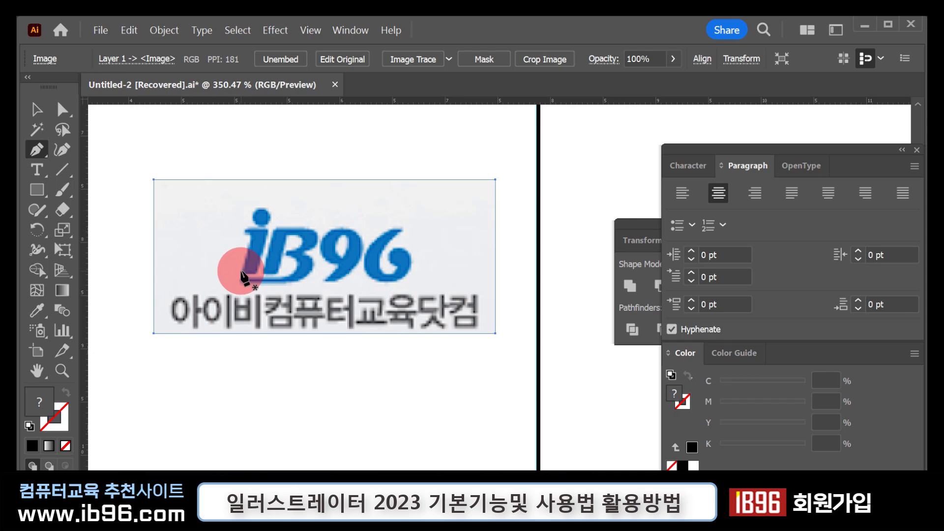
pyautogui.click(242, 270)
pyautogui.click(243, 235)
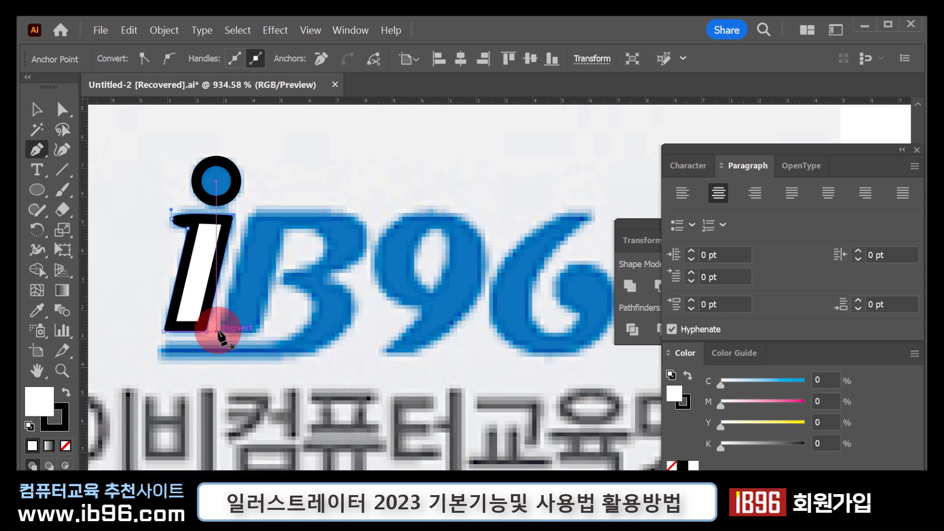
# Step: Outline the slanted left edge and upper curve of the letter B in the logo image with the Pen tool
pyautogui.click(220, 327)
pyautogui.click(253, 212)
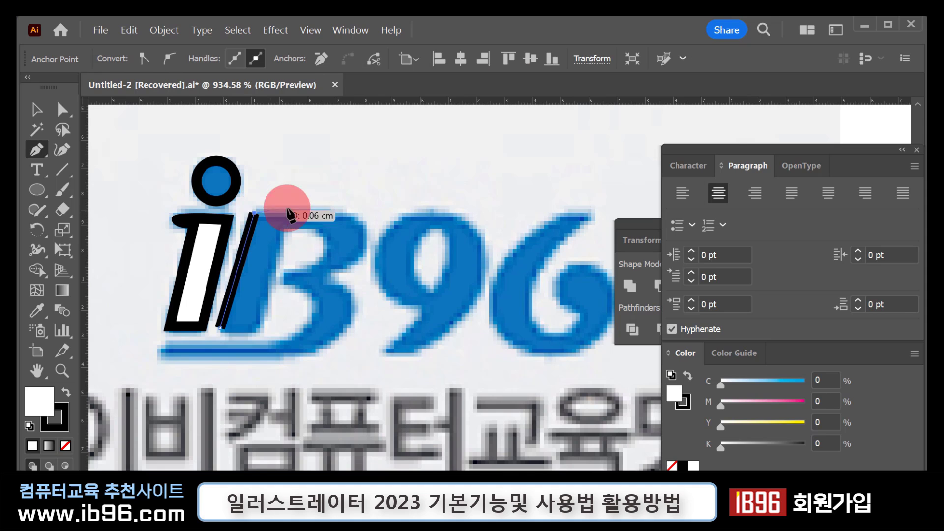
pyautogui.moveTo(288, 209)
pyautogui.mouseDown()
pyautogui.moveTo(350, 214)
pyautogui.moveTo(365, 256)
pyautogui.mouseUp()
pyautogui.click(350, 213)
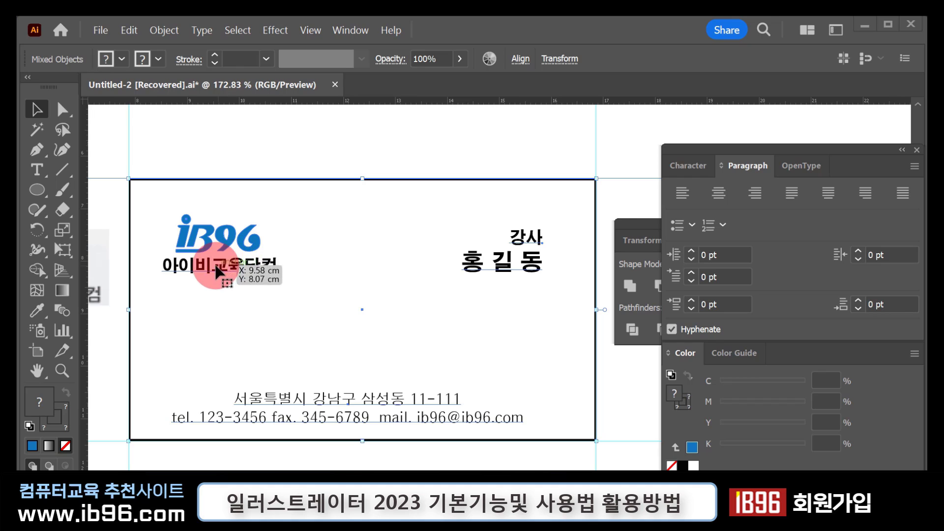
pyautogui.moveTo(217, 272); pyautogui.dragTo(432, 274)
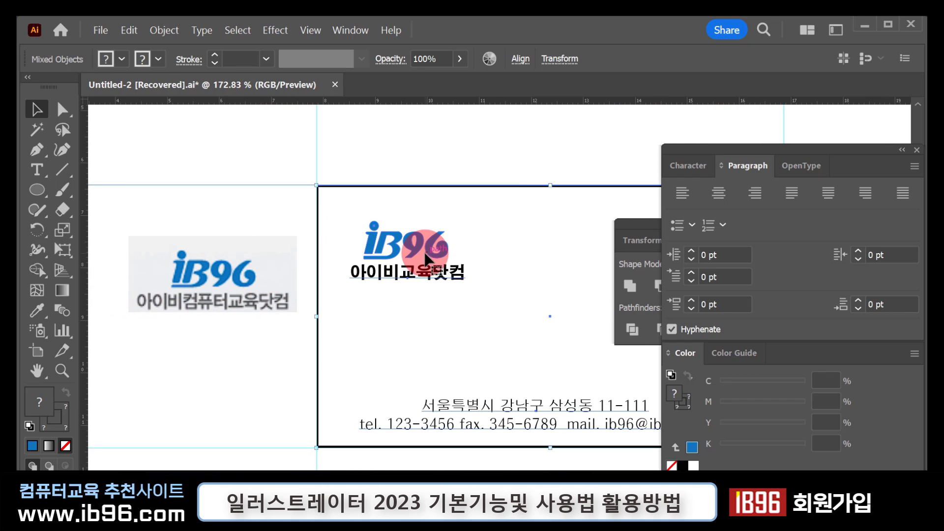
pyautogui.click(407, 267)
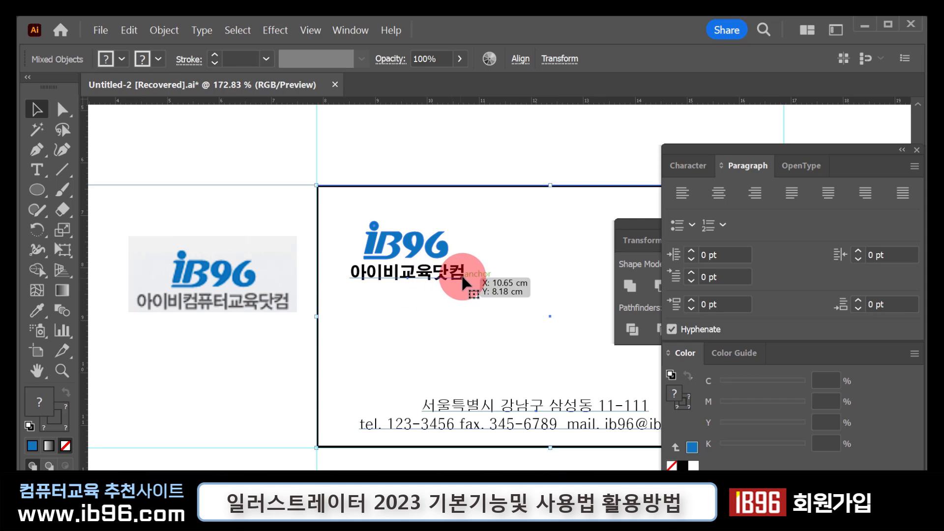
pyautogui.moveTo(467, 280); pyautogui.dragTo(213, 305)
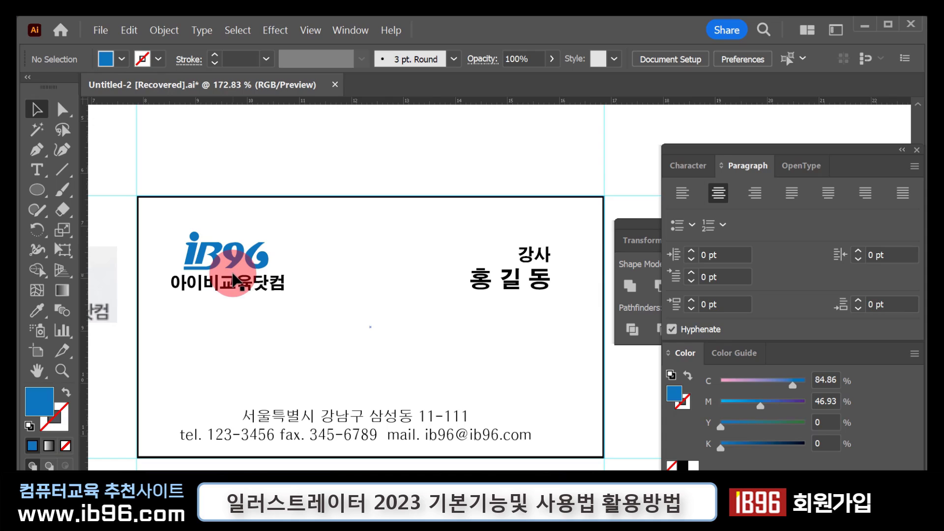